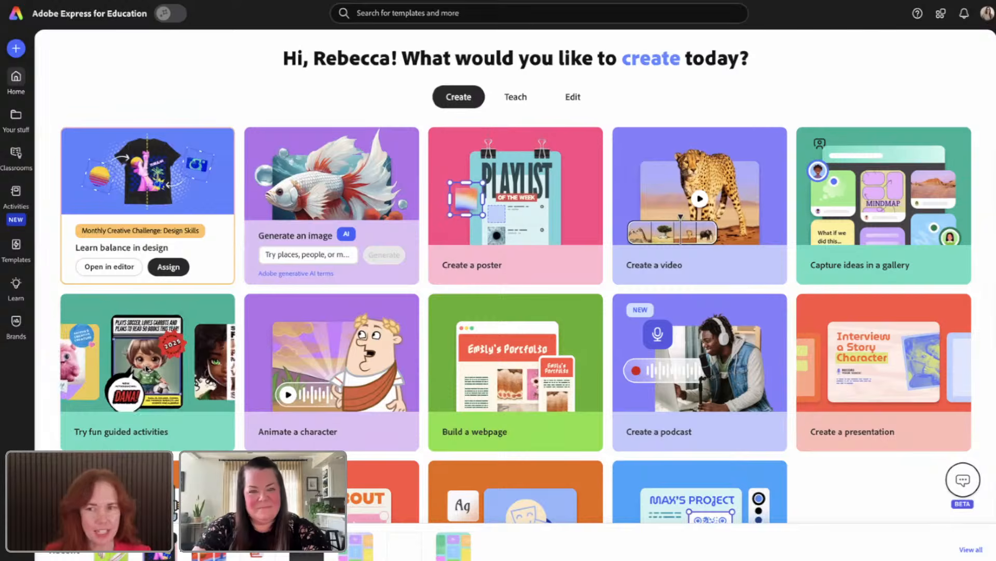
- Open the guided activity "Learn emphasis and movement" and pop its instruction video out into an enlarged floating player beside the poster
left_click(147, 370)
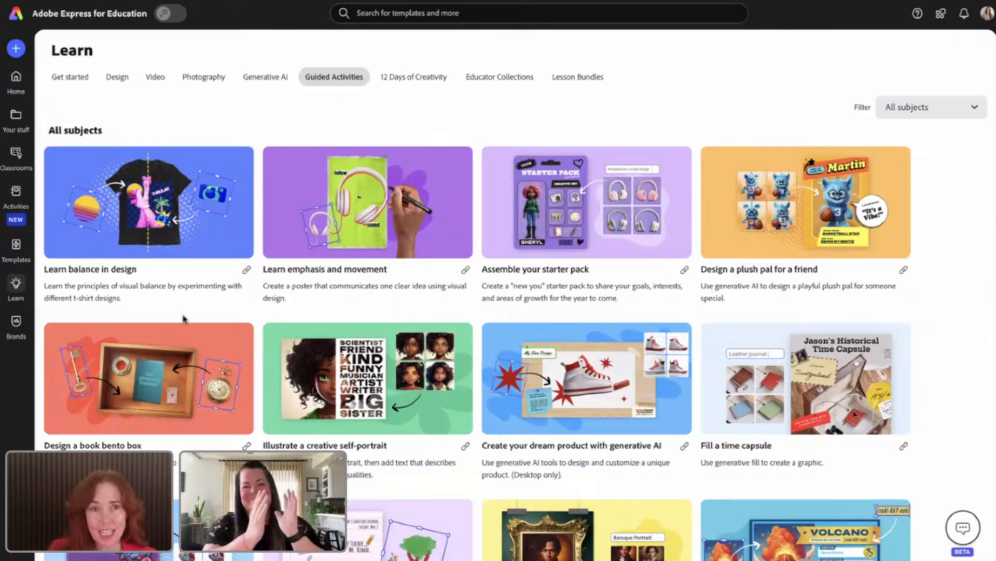
left_click(359, 233)
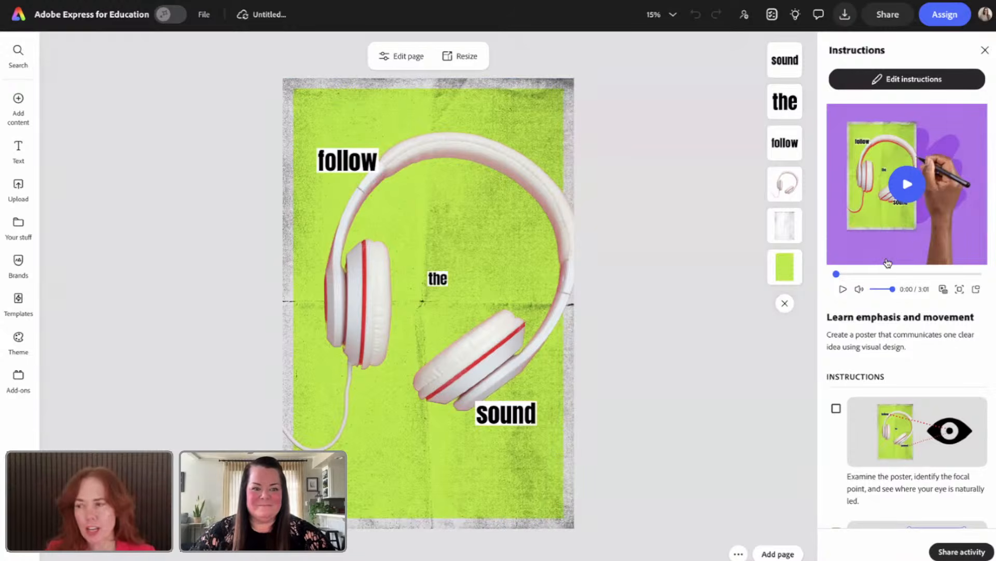
left_click(975, 293)
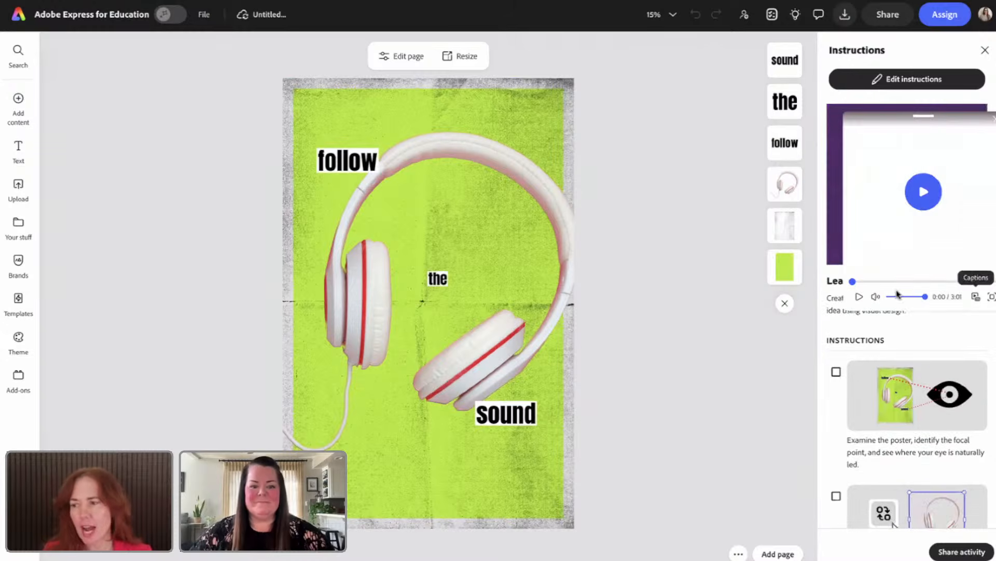
left_click_drag(846, 310, 698, 380)
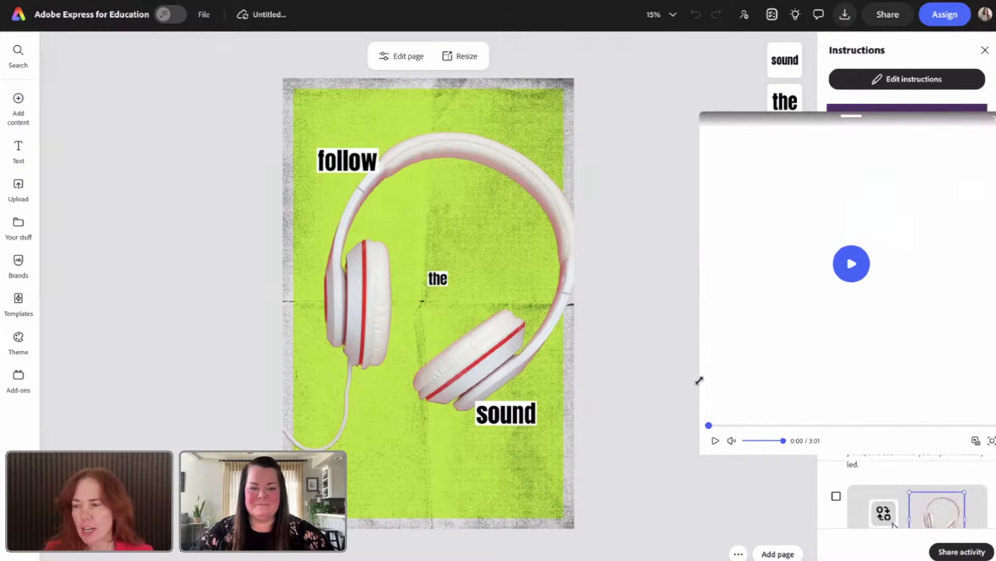
left_click_drag(863, 120, 790, 81)
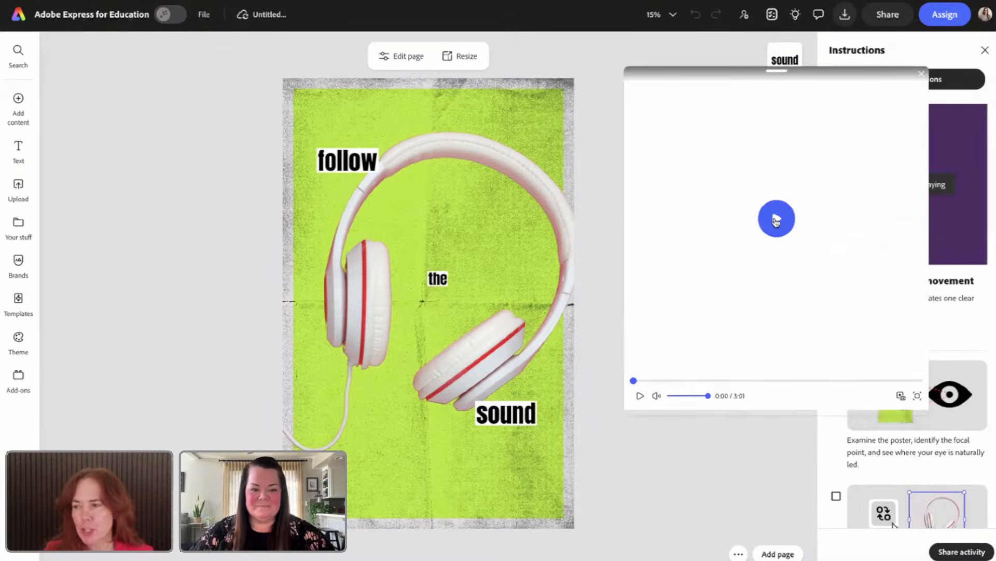
- Preview the floating instruction video with English captions and close the floating player
left_click(777, 218)
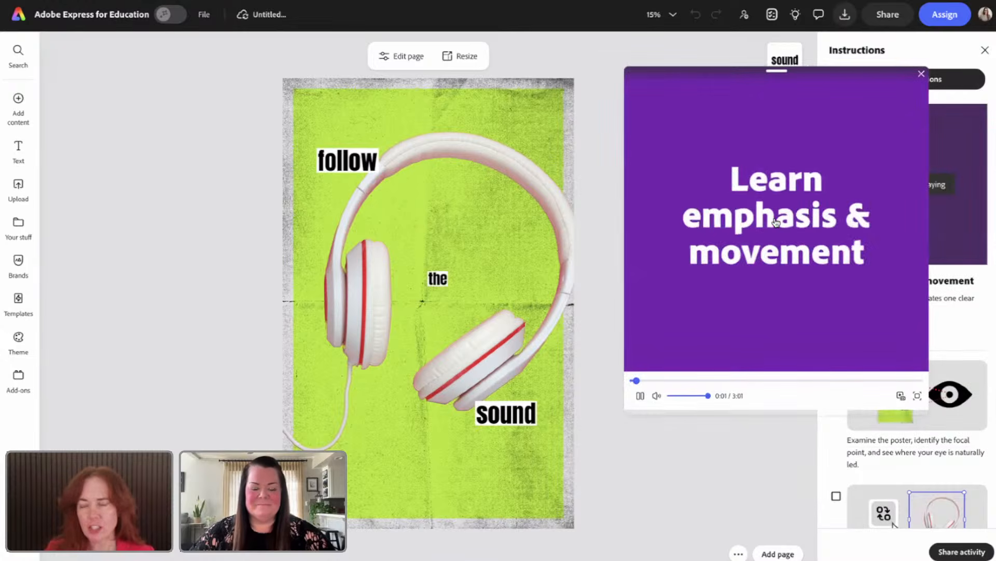
left_click(777, 223)
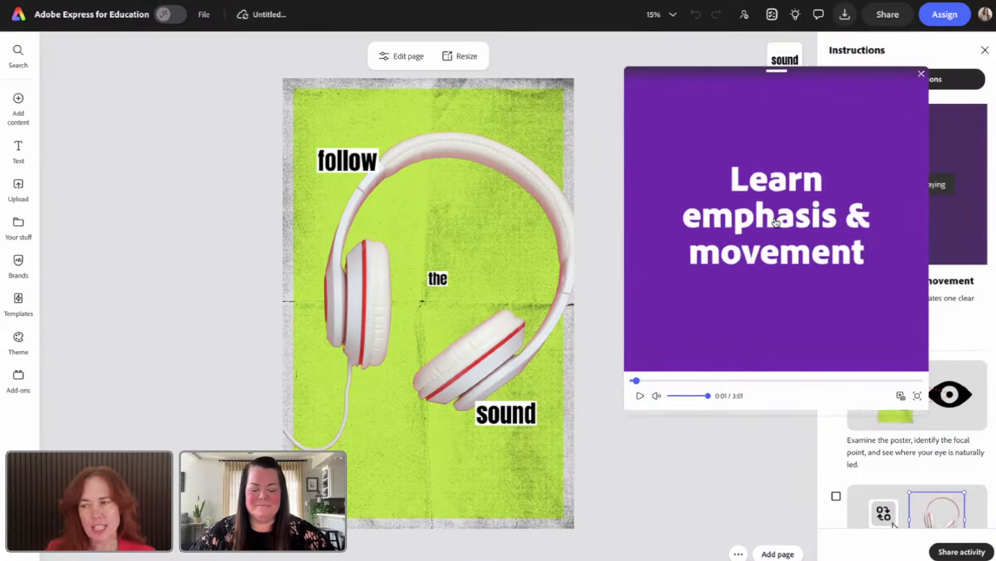
left_click(901, 396)
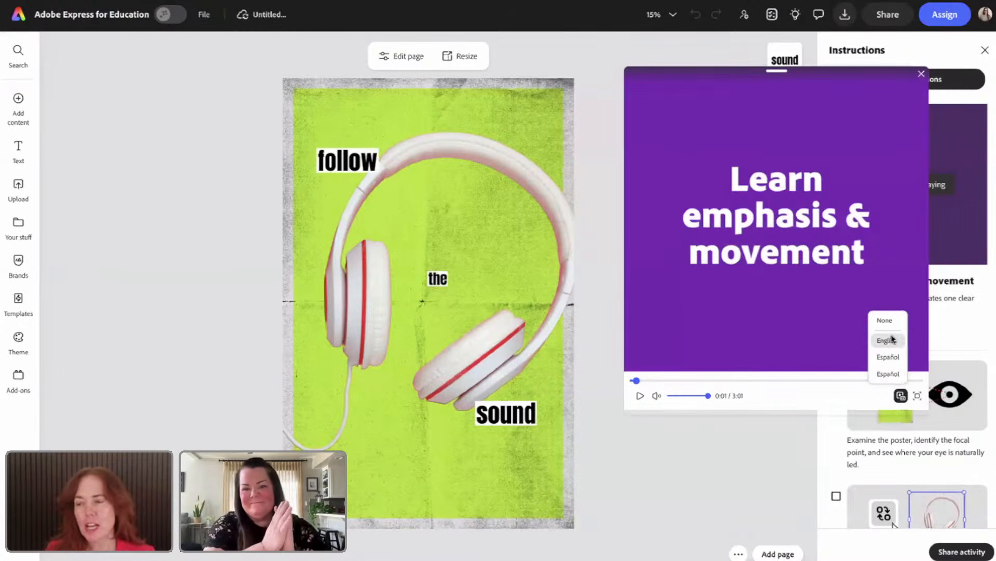
left_click(893, 340)
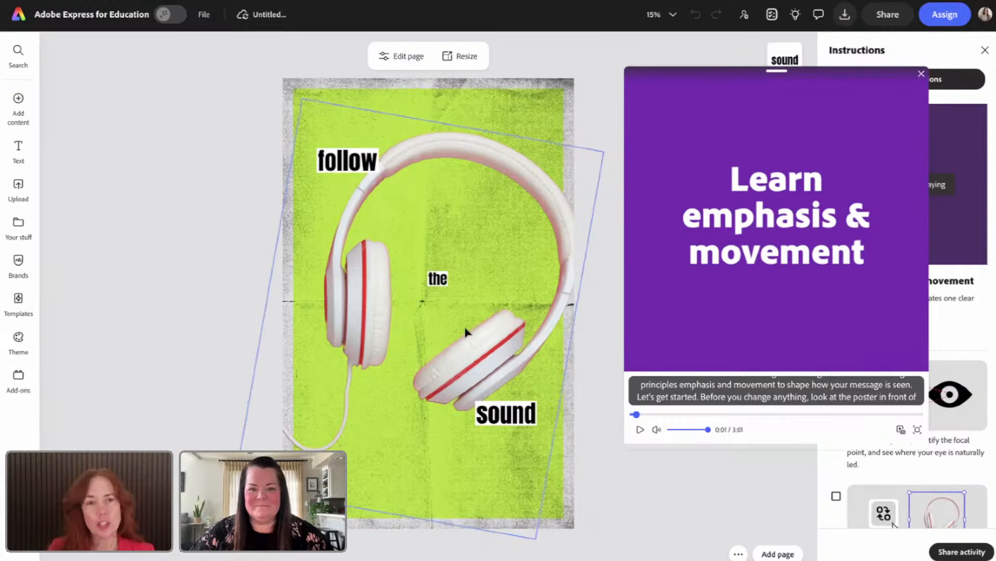
left_click(921, 75)
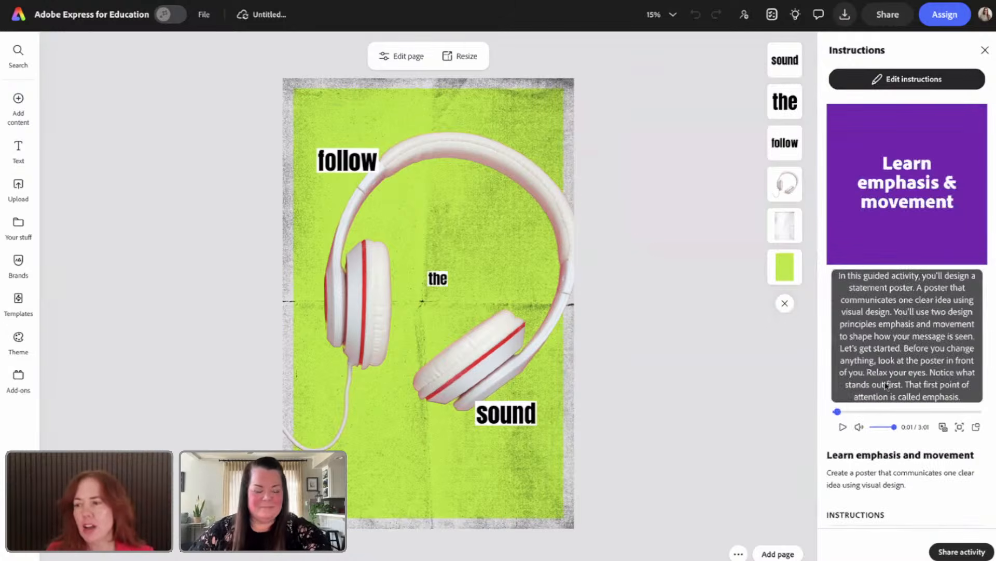
- Go through the activity's caption languages and instruction list, marking the examine-the-poster instruction as done and unmarking it
scroll(888, 387, "down", 2)
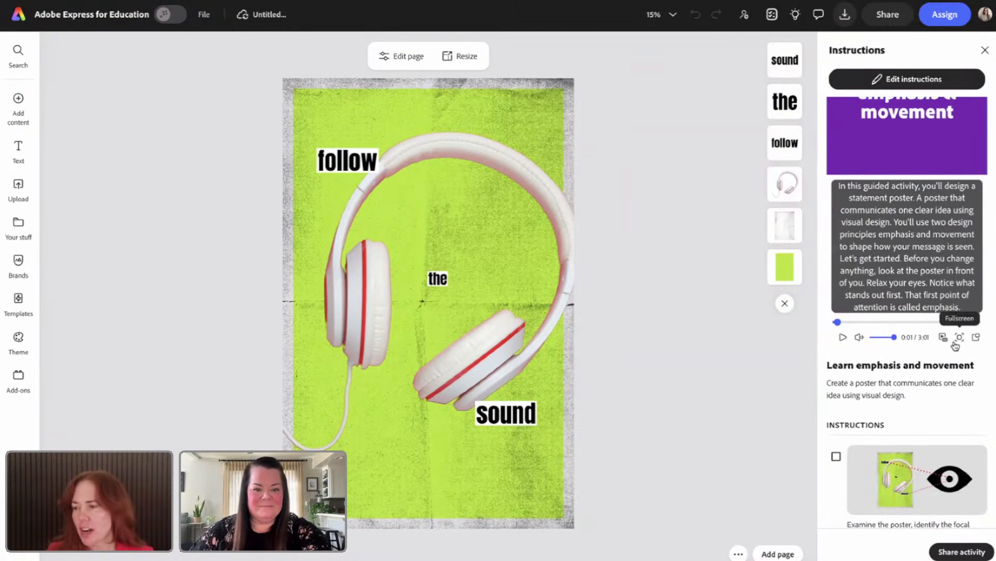
left_click(943, 338)
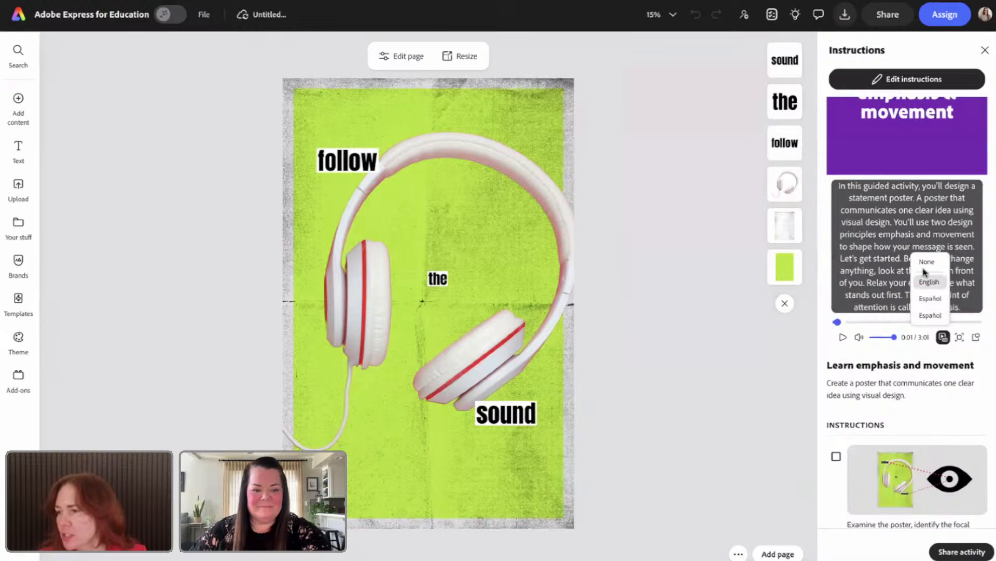
scroll(925, 270, "down", 7)
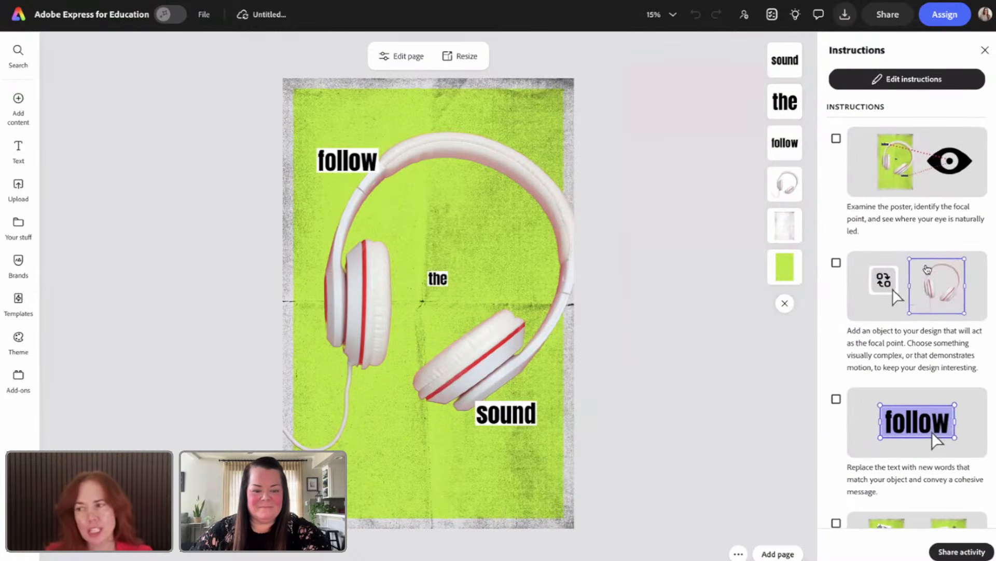
mouse_move(904, 172)
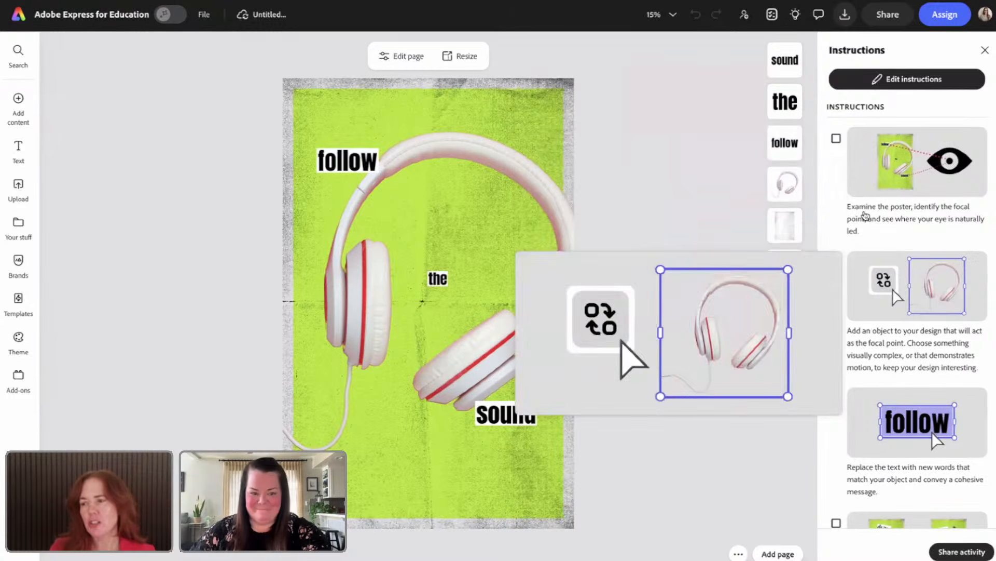
left_click(836, 139)
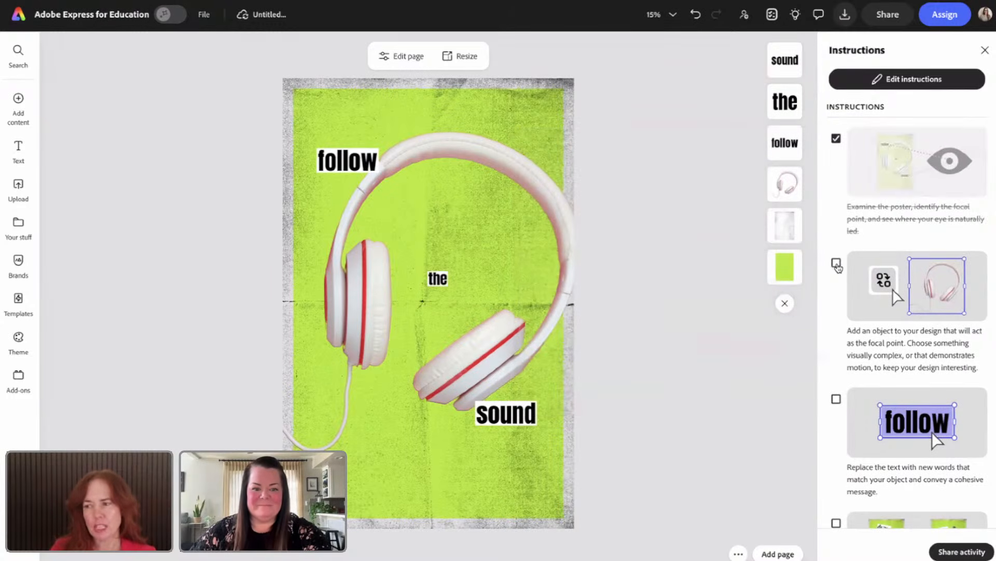
left_click(836, 139)
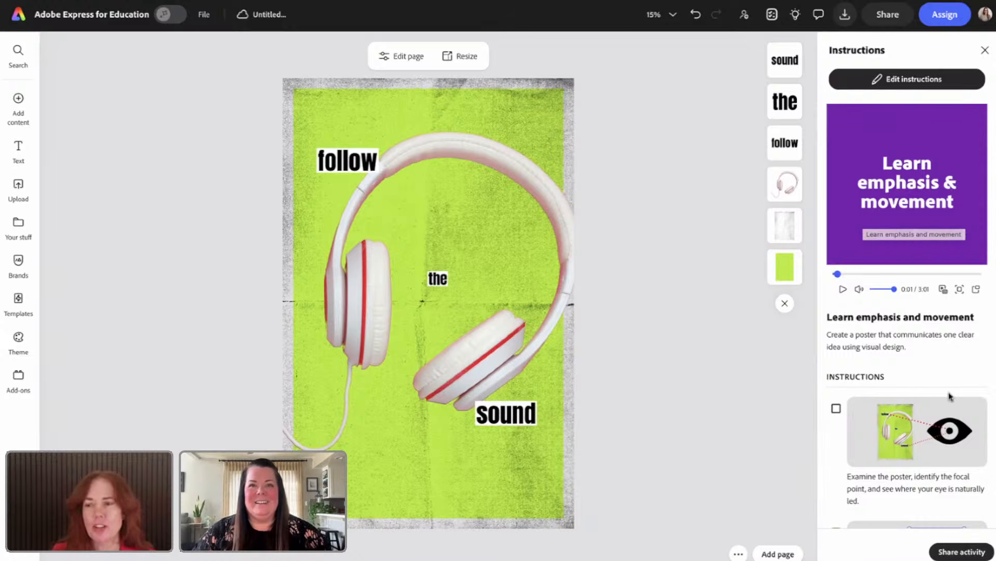
- Shrink the headphones image to a small size and place it between the words "the" and "sound"
left_click(367, 308)
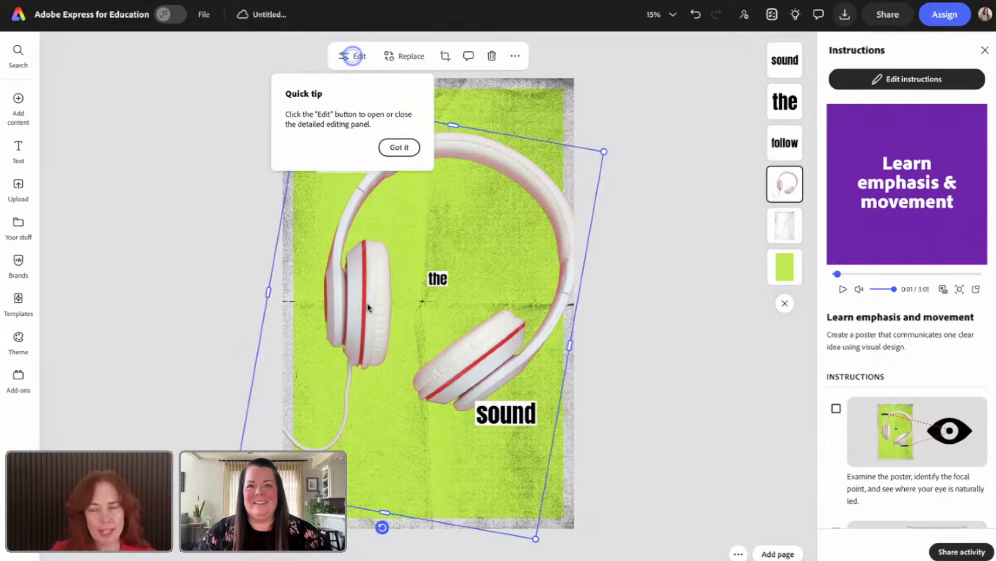
left_click(400, 148)
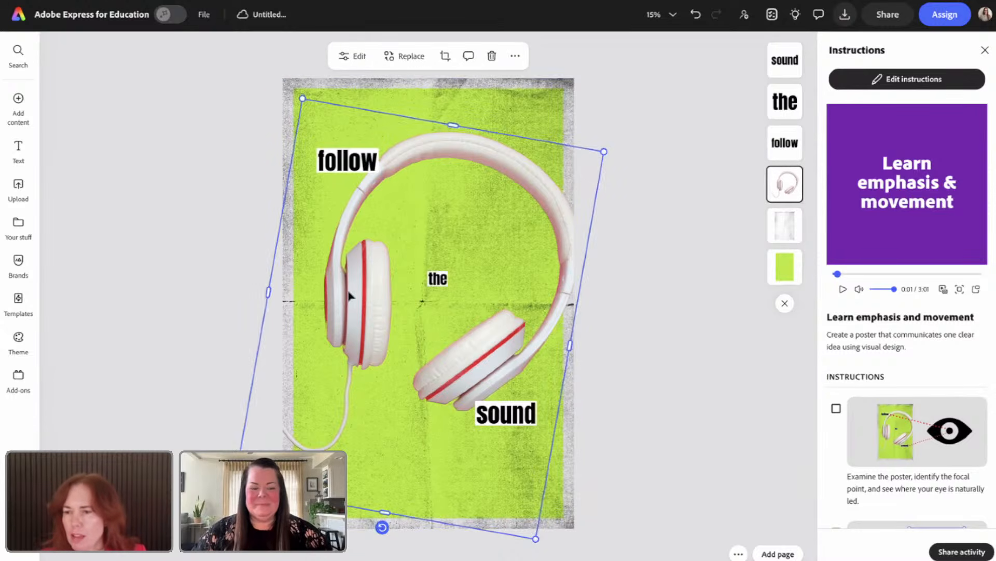
left_click_drag(349, 291, 322, 289)
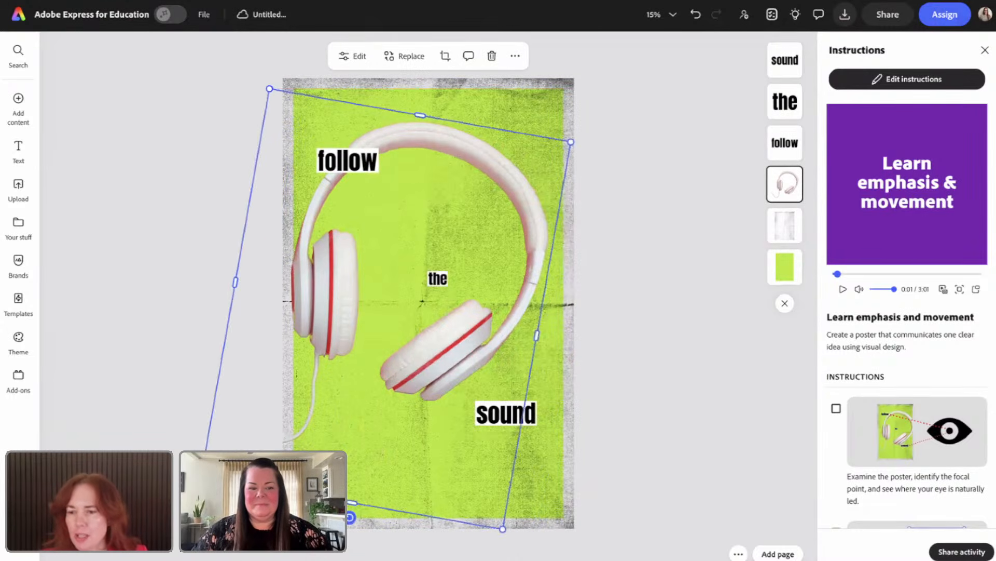
left_click_drag(350, 517, 451, 185)
left_click_drag(513, 181, 461, 337)
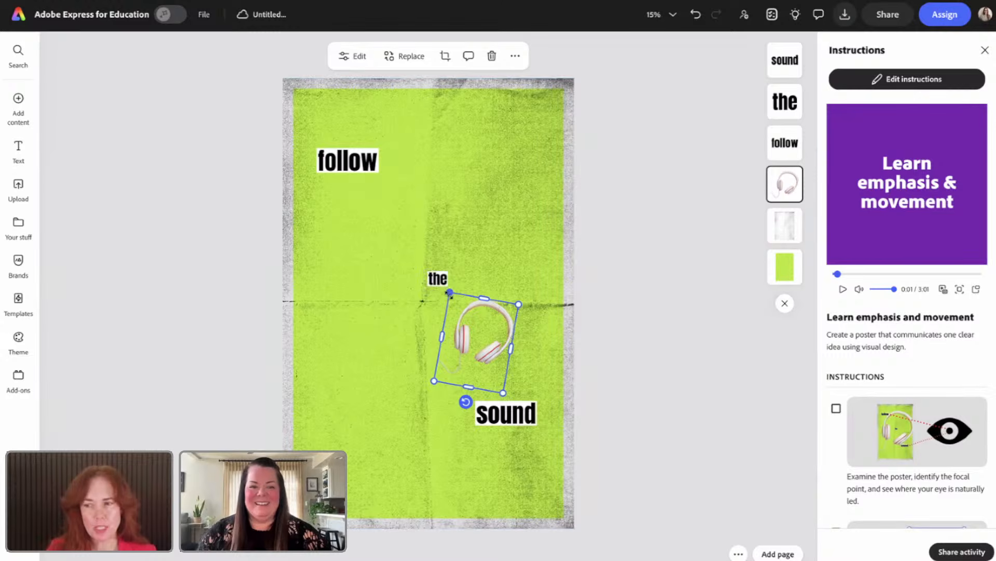
left_click_drag(450, 293, 450, 294)
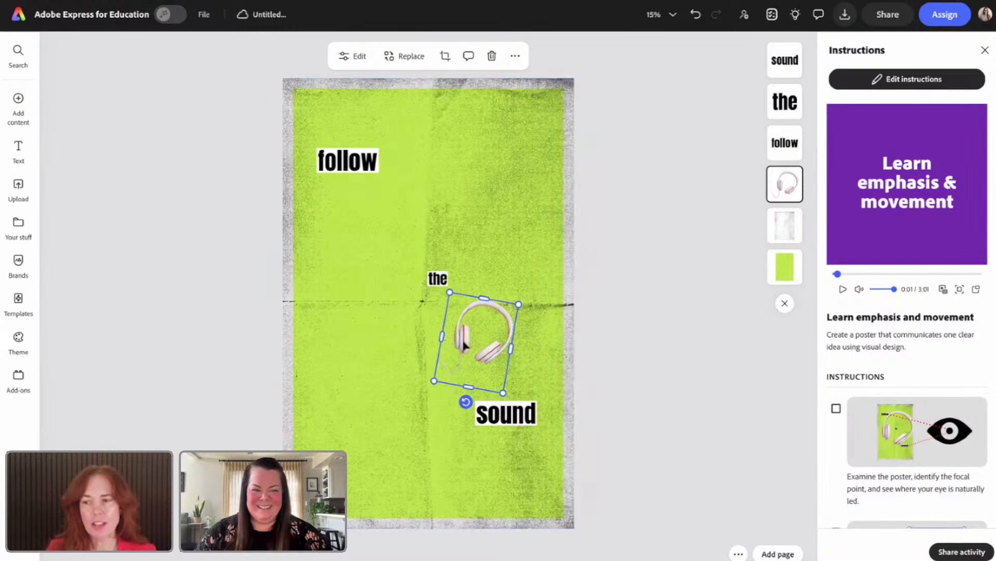
- Move the small headphones off the poster and back, enlarging them to span the poster between "follow" and "sound"
left_click_drag(462, 342, 623, 388)
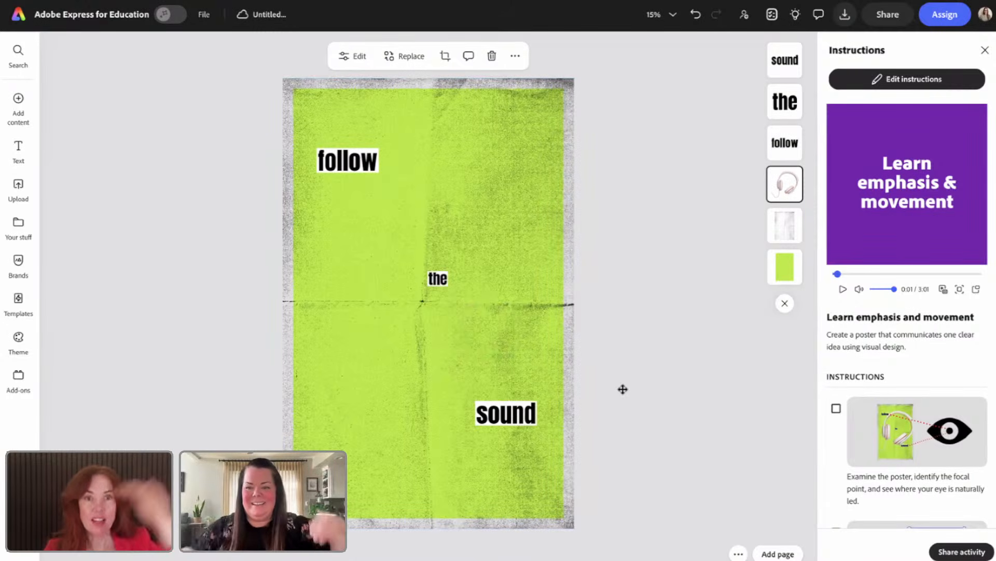
left_click_drag(623, 389, 427, 385)
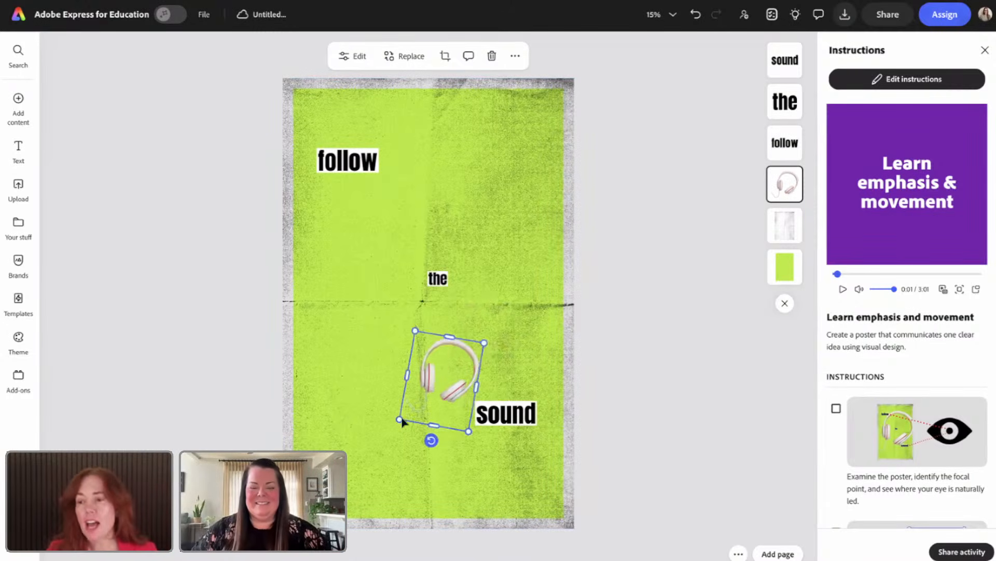
left_click_drag(399, 422, 227, 559)
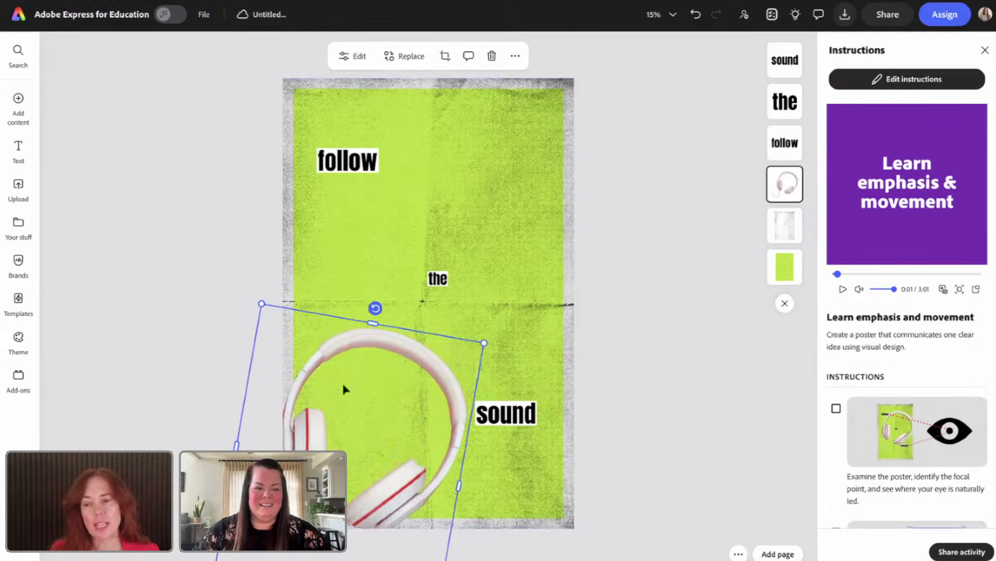
left_click_drag(483, 342, 607, 232)
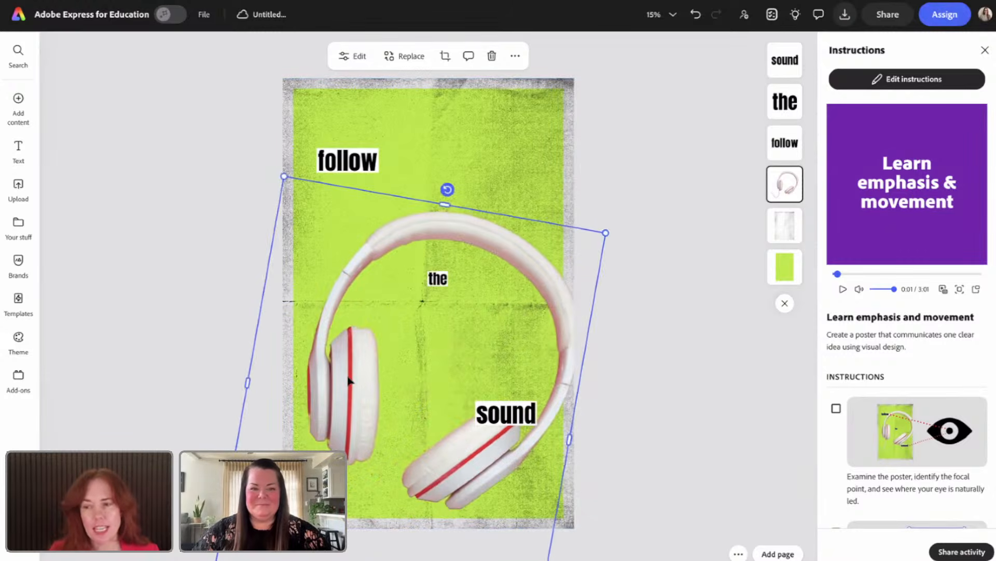
left_click_drag(352, 371, 345, 306)
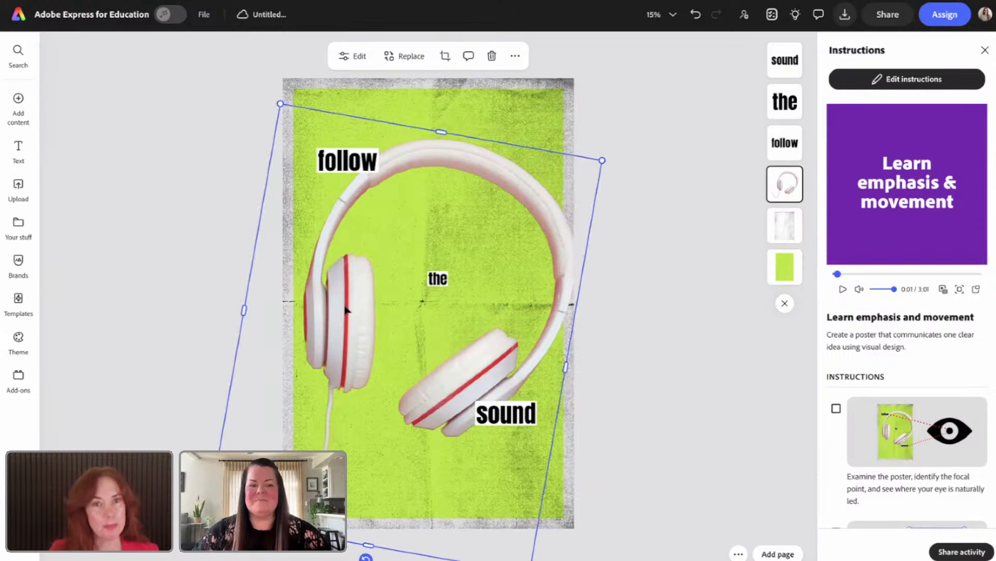
- Try the headphones image at 21% opacity, set it to 100% and deselect the image
left_click(347, 60)
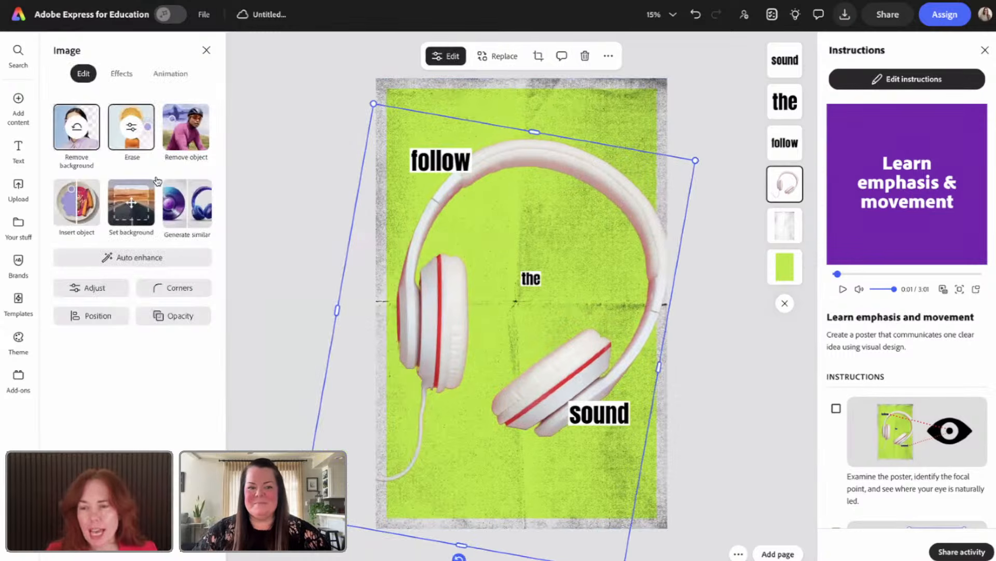
left_click(163, 315)
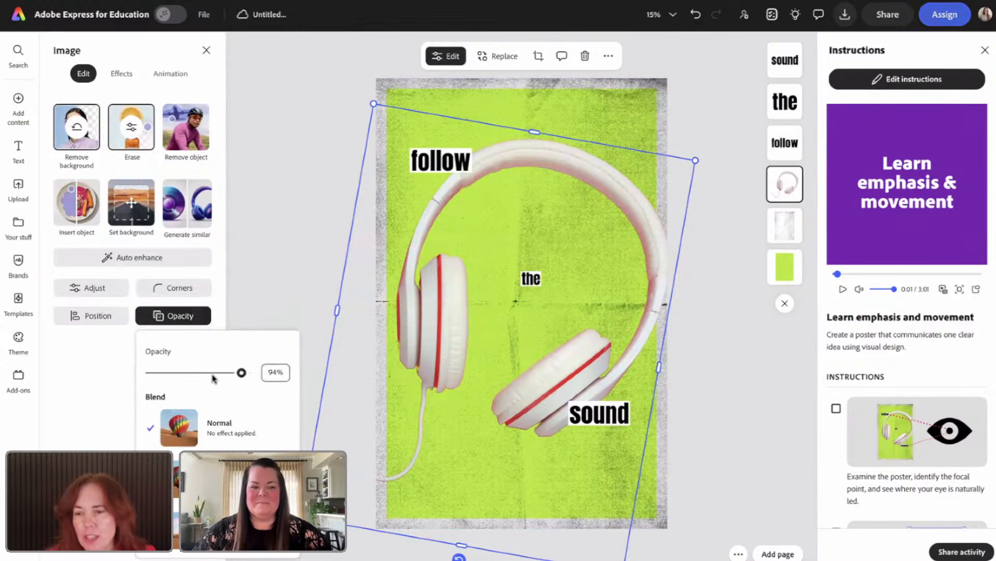
left_click_drag(243, 371, 168, 385)
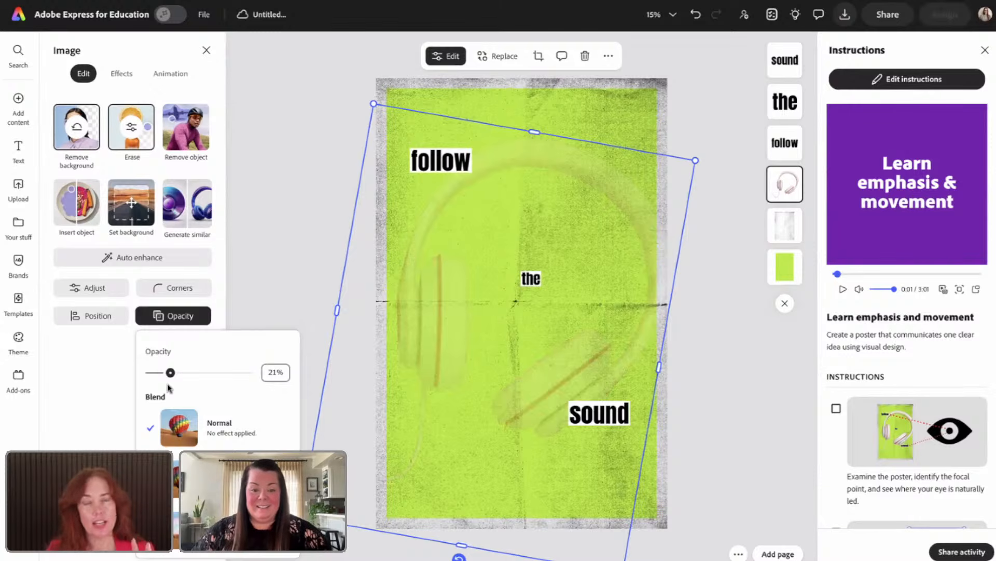
left_click_drag(169, 386, 253, 380)
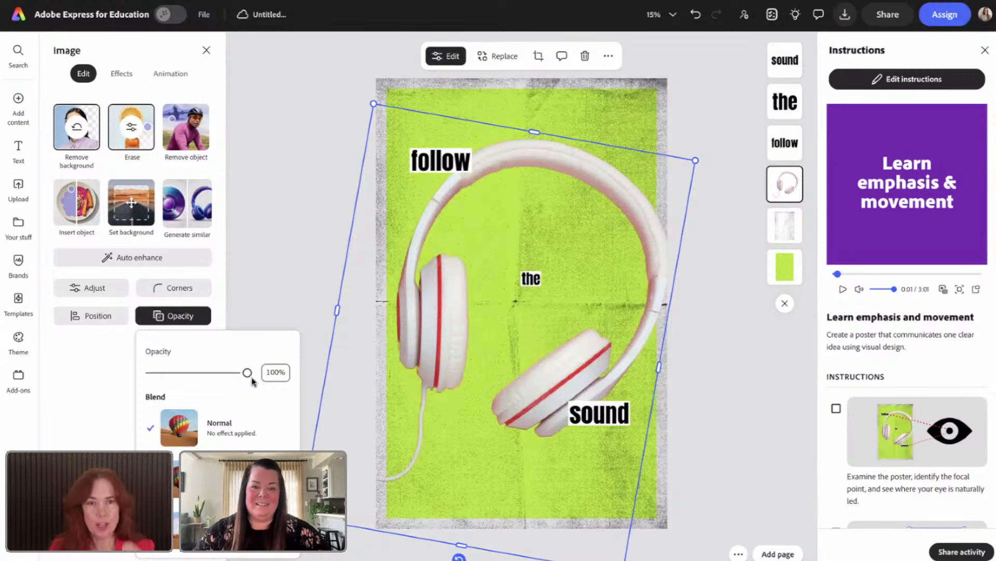
left_click(304, 201)
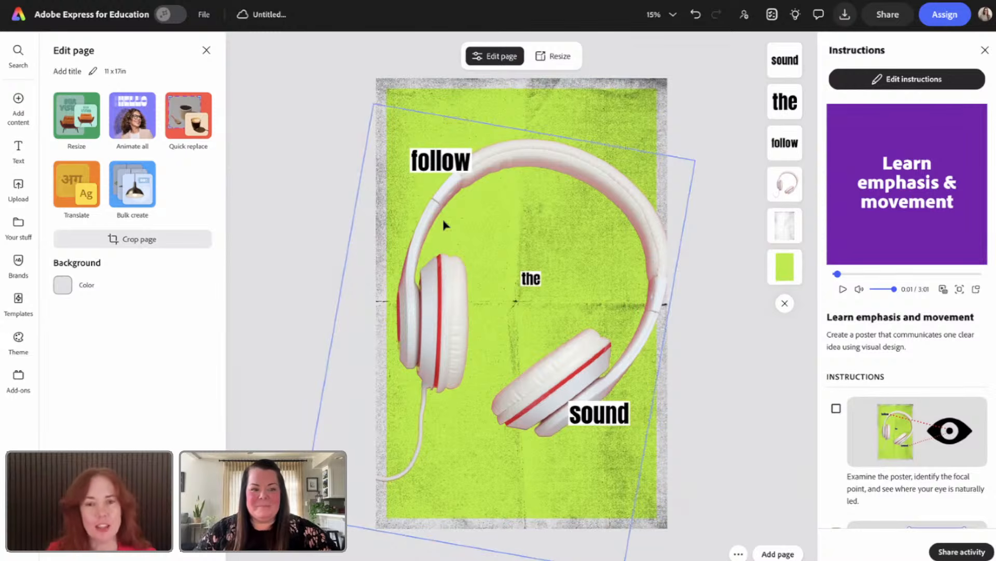
- Leave the poster and open the saved file "MARCH 6 - FEB Examples", closing the content search
left_click(20, 17)
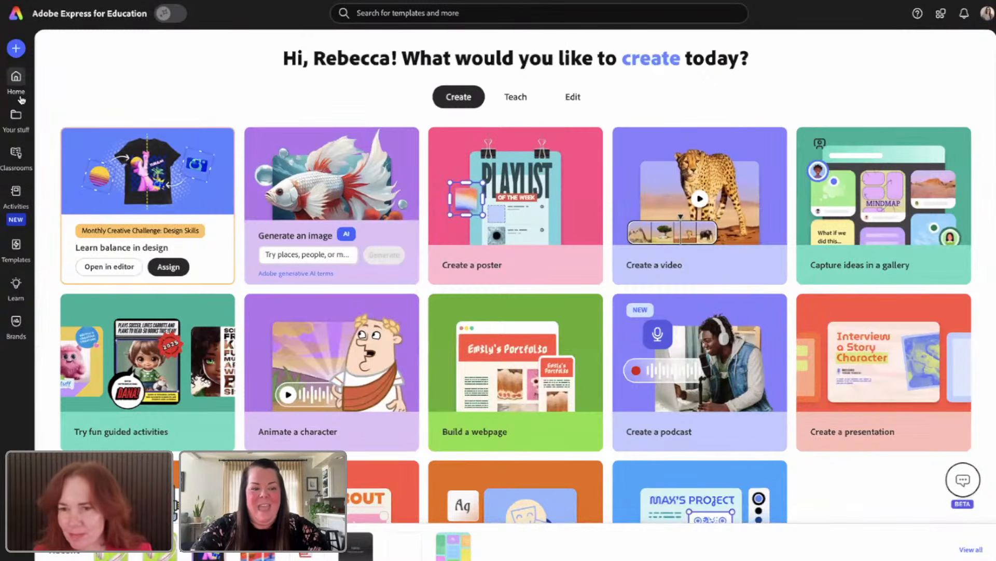
left_click(14, 123)
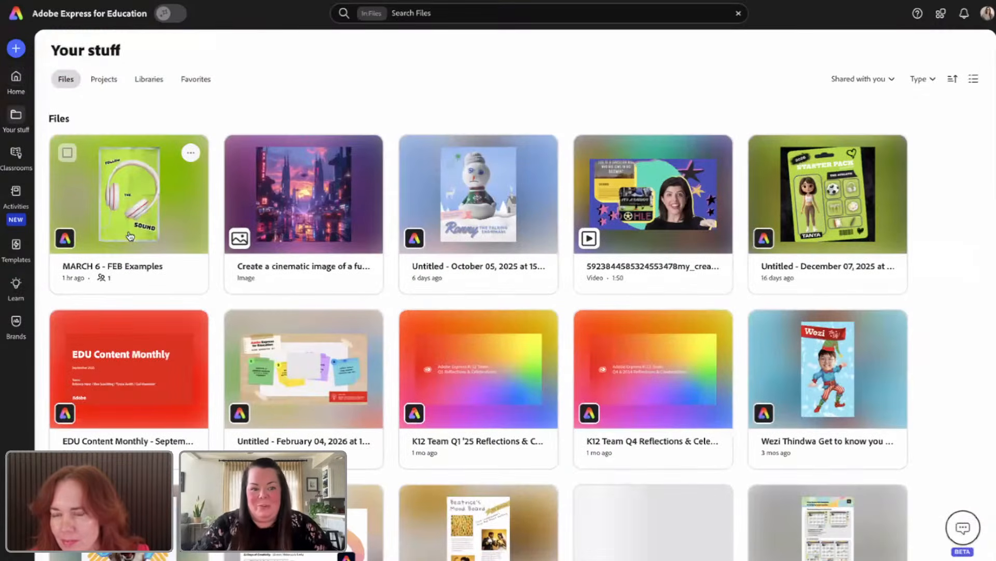
left_click(129, 200)
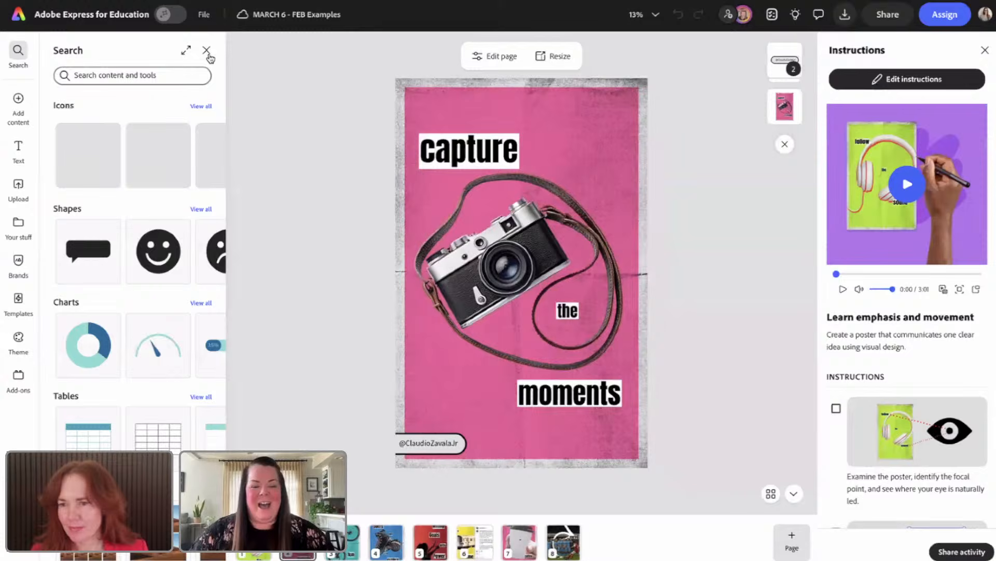
left_click(206, 50)
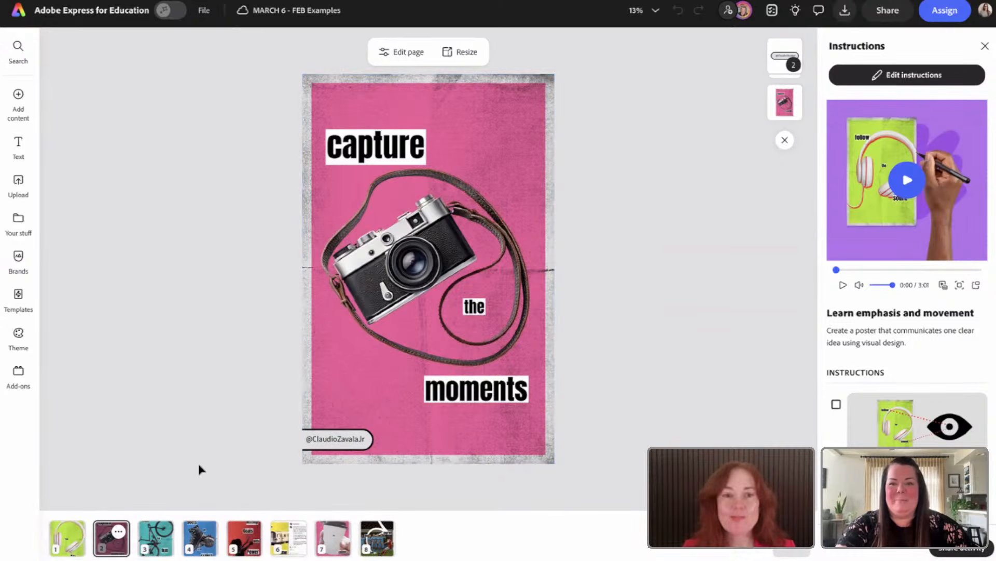
- View the "ride for fun" bicycle poster and the "boots on and explore" poster among the examples
left_click(159, 543)
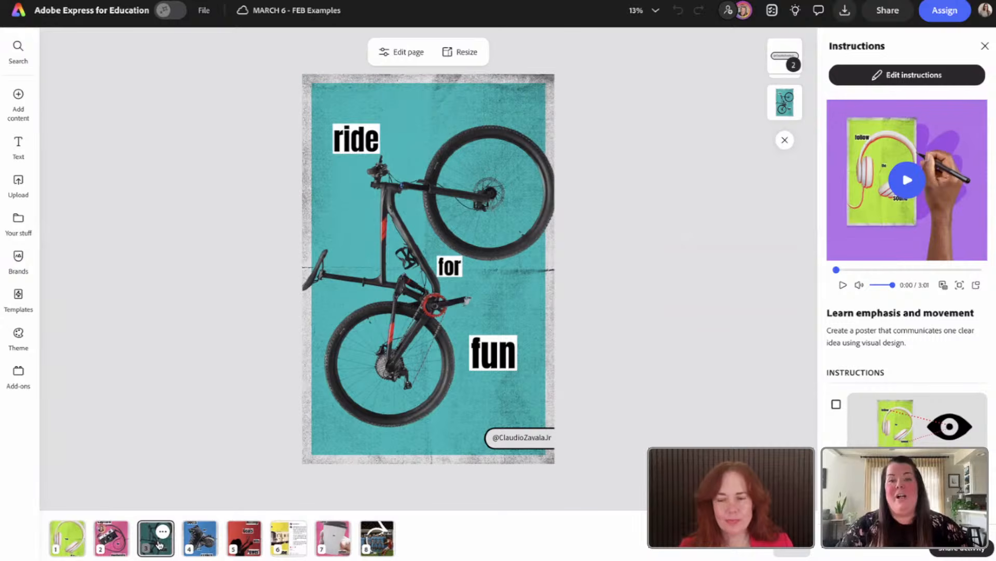
left_click(202, 543)
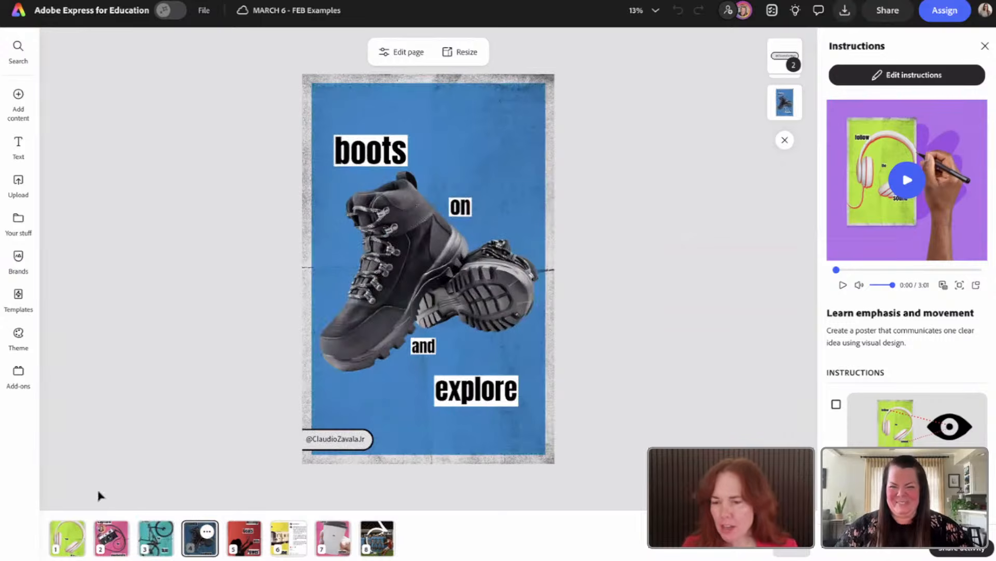
left_click(170, 523)
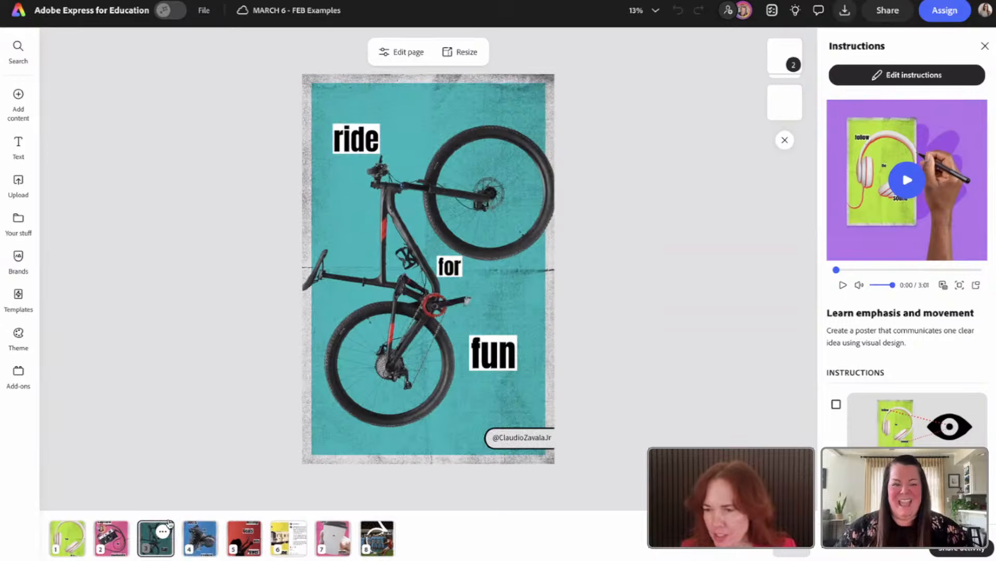
left_click(390, 374)
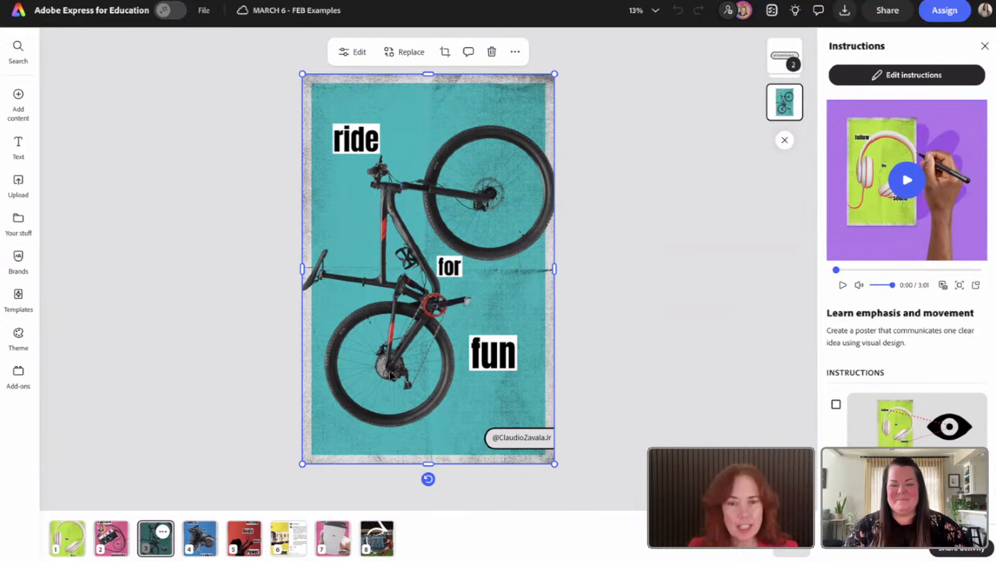
left_click(201, 548)
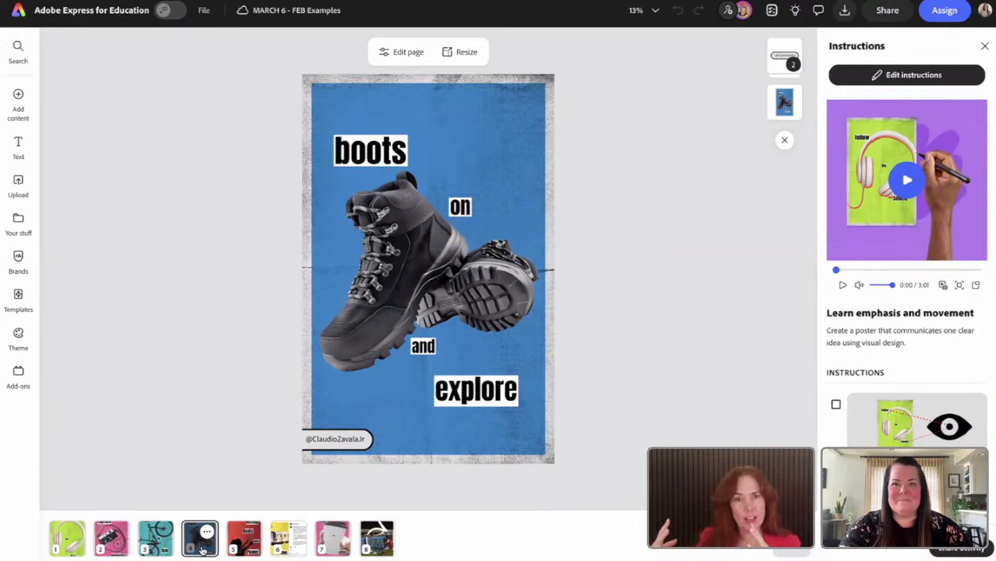
- Try enlarging the "boots on and explore" image beyond the page and repositioning it, and undo these changes
left_click(345, 401)
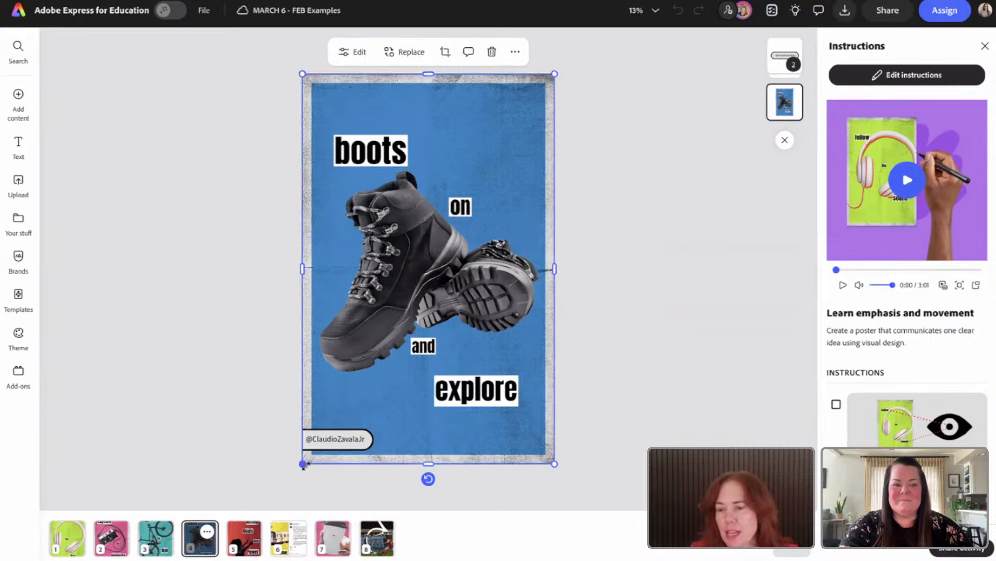
left_click_drag(304, 463, 220, 532)
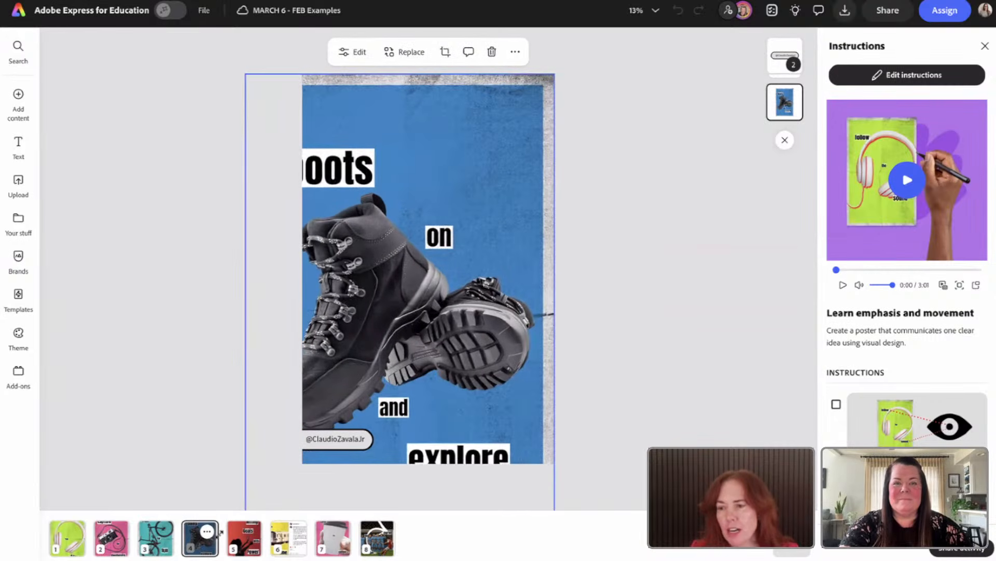
left_click_drag(357, 326, 421, 296)
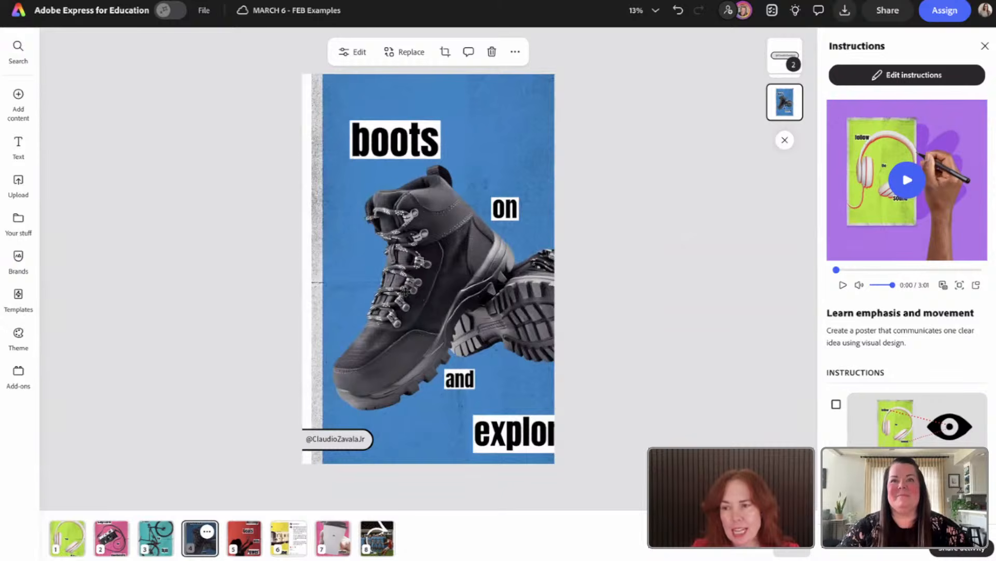
key("ctrl+z")
key("ctrl+z")
key("ctrl+z")
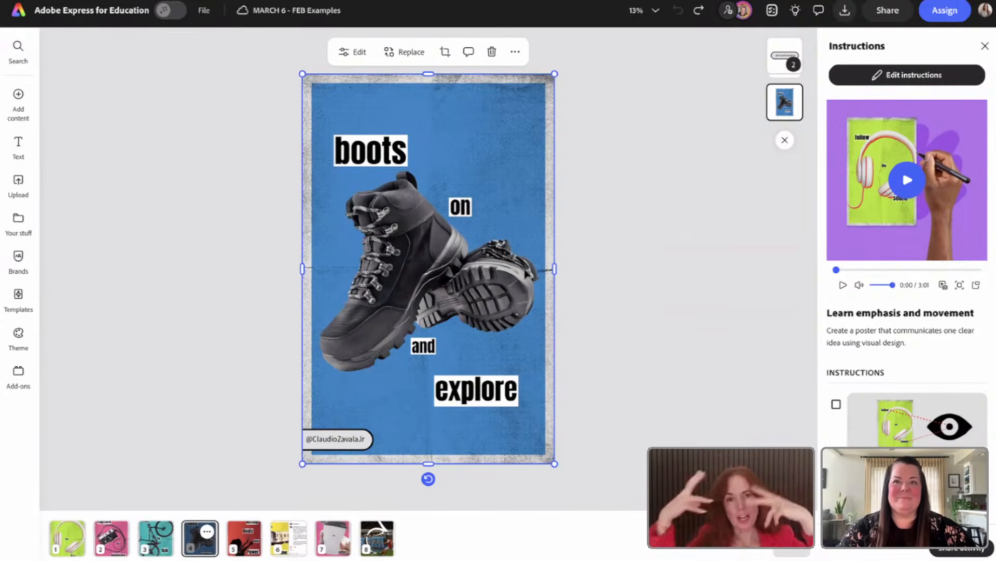
- View the remaining example pages: "Hitting Goals With Power", "leave on time", "savor the coffee" and "calculate the curve"
left_click(244, 538)
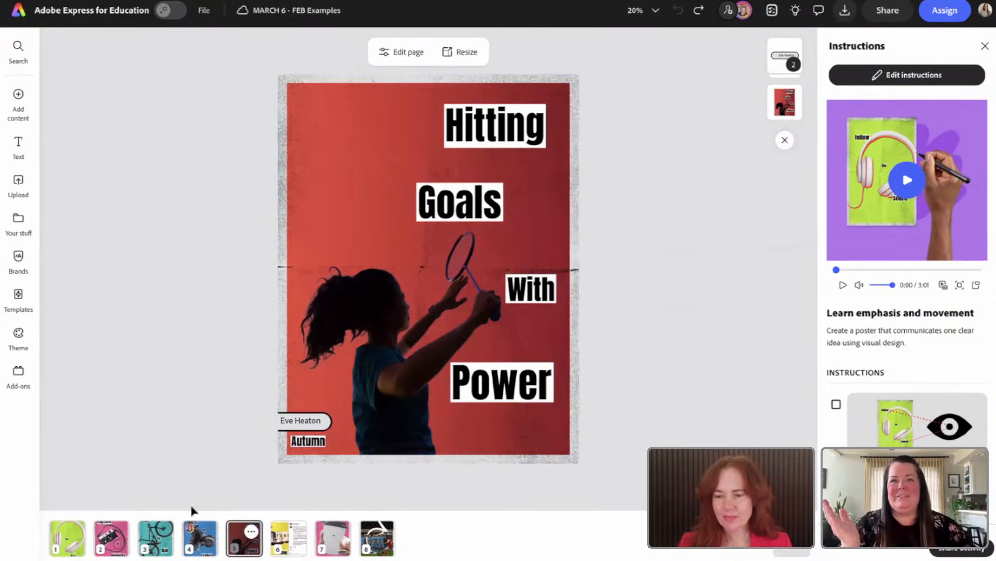
left_click(202, 531)
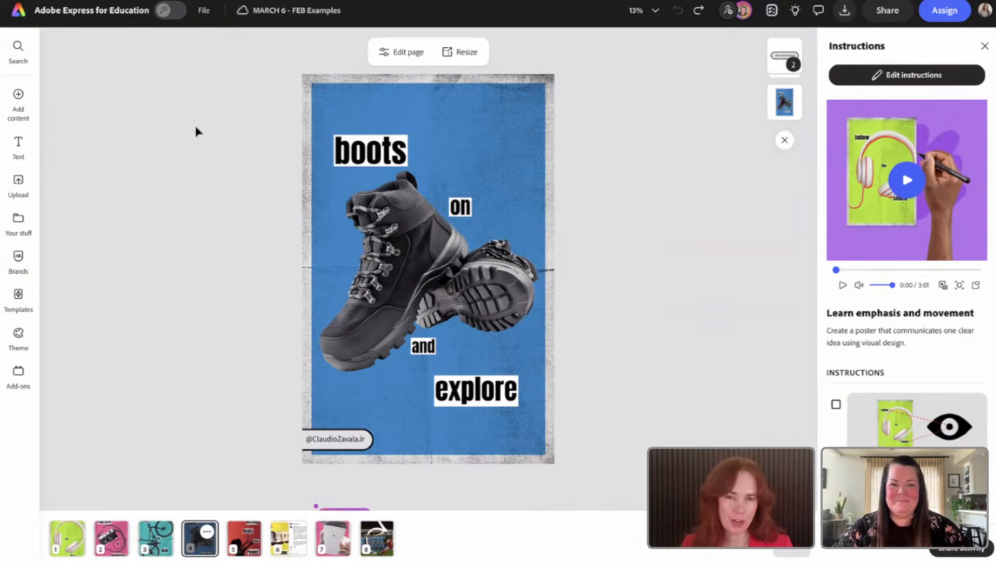
left_click(238, 538)
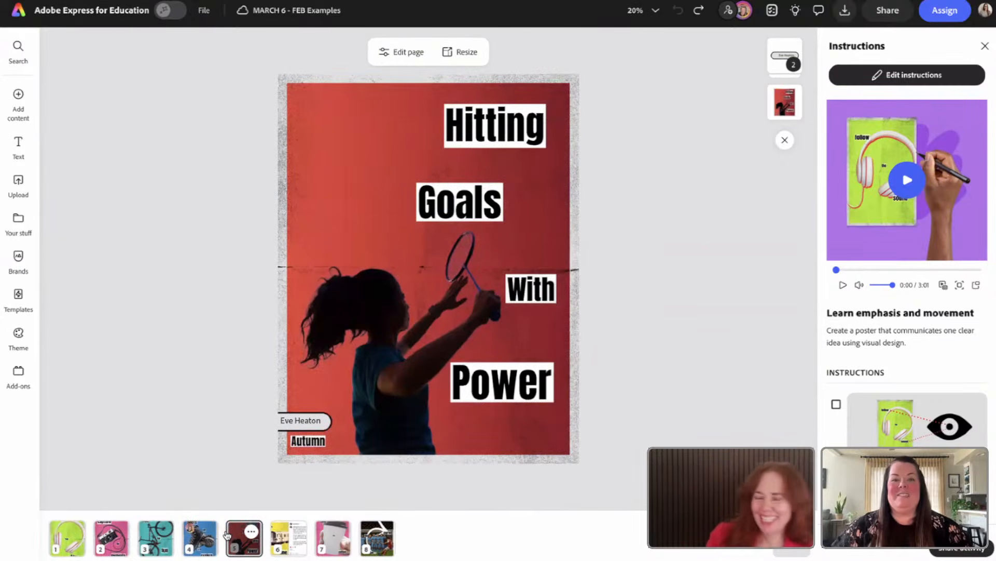
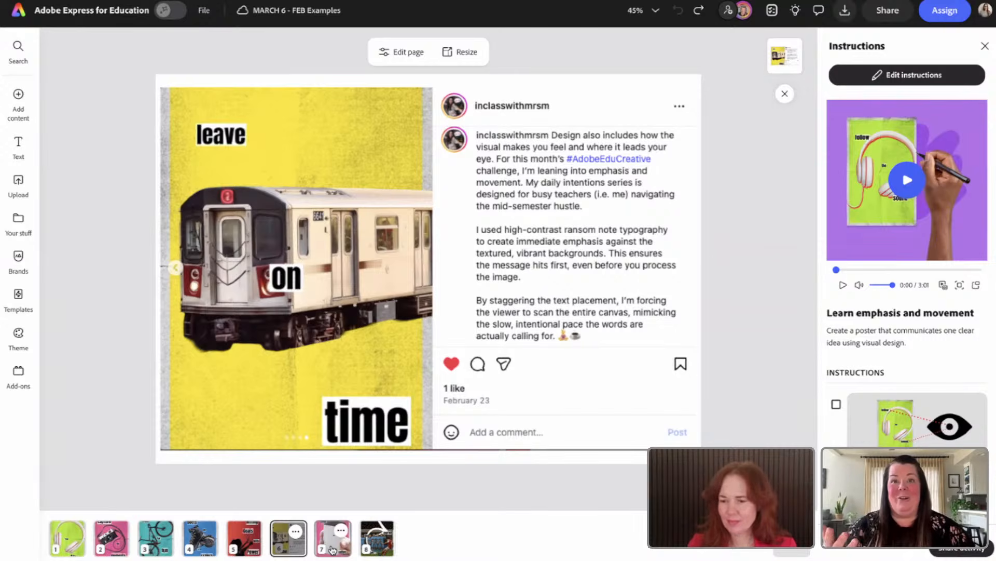
left_click(332, 549)
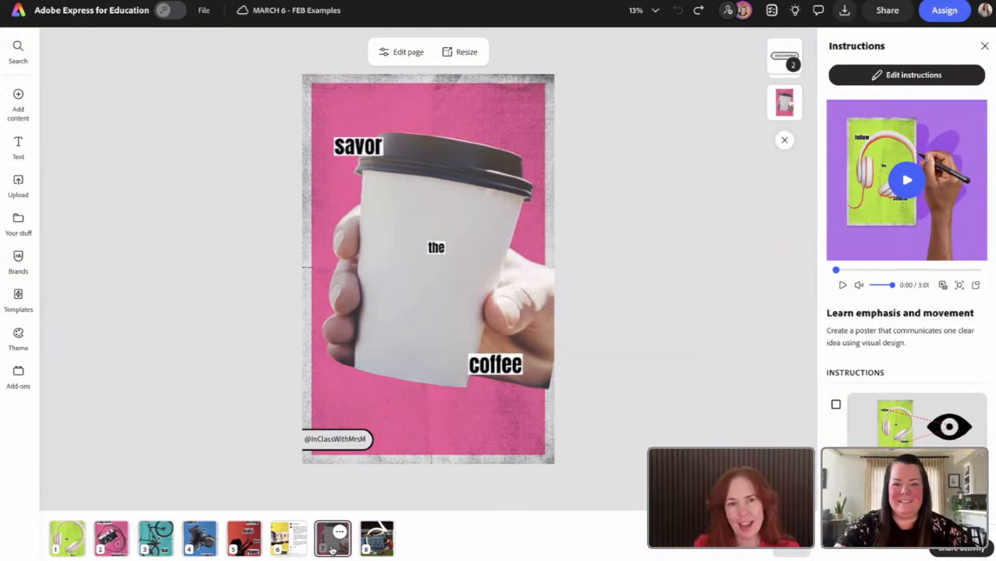
left_click(369, 543)
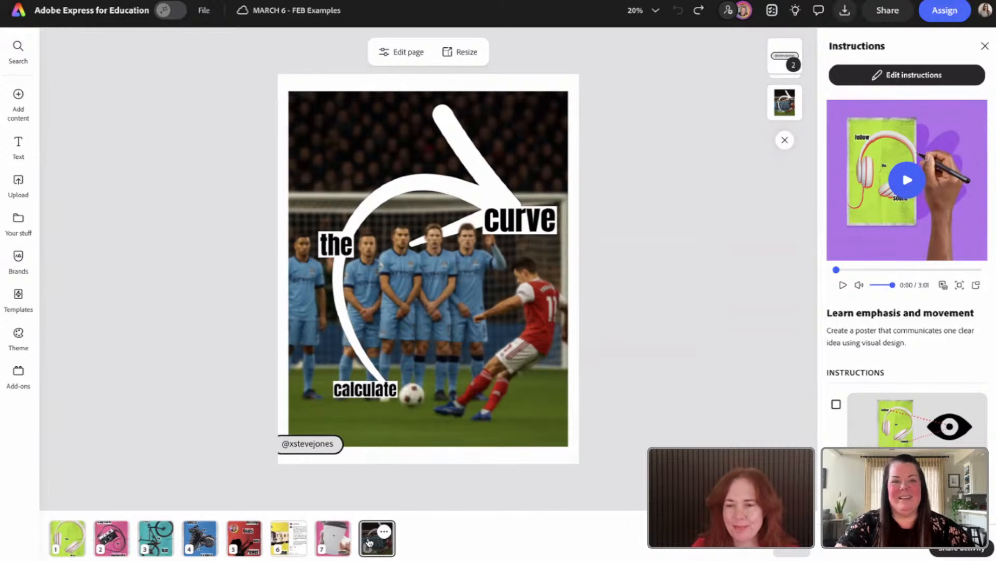
- Leave the examples, open the "Learn balance in design" activity in the editor and view its three T-shirt pages
left_click(16, 15)
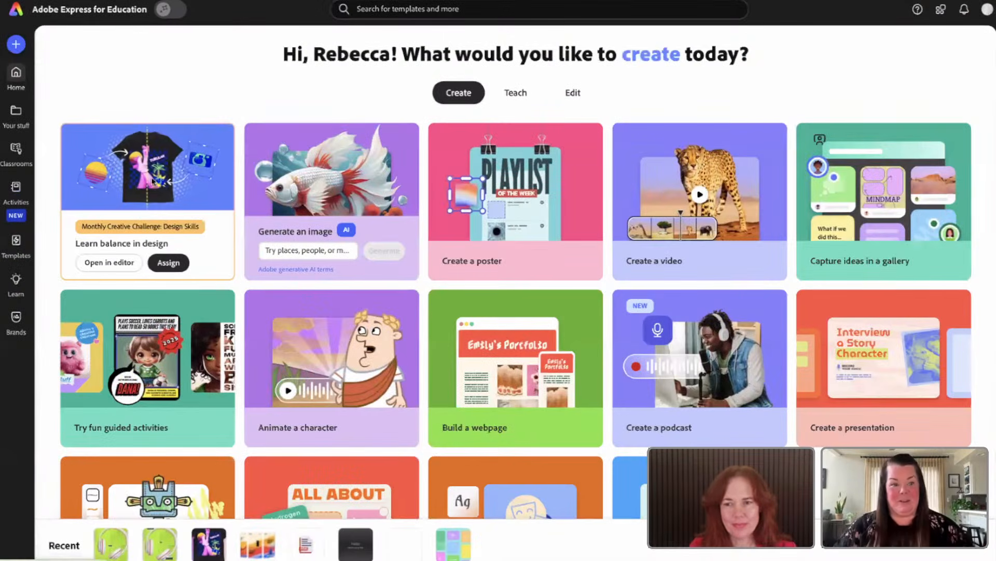
left_click(109, 263)
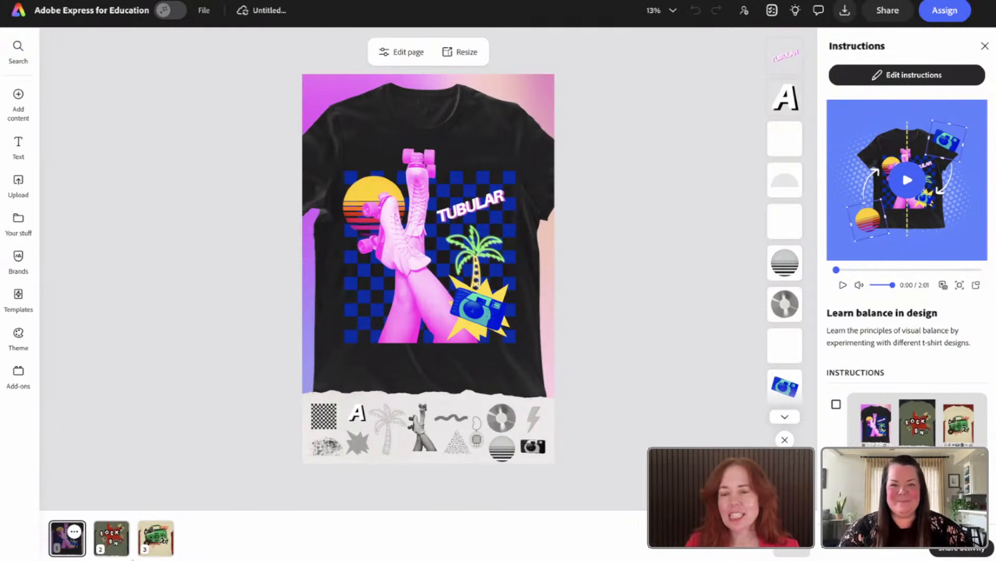
left_click(119, 552)
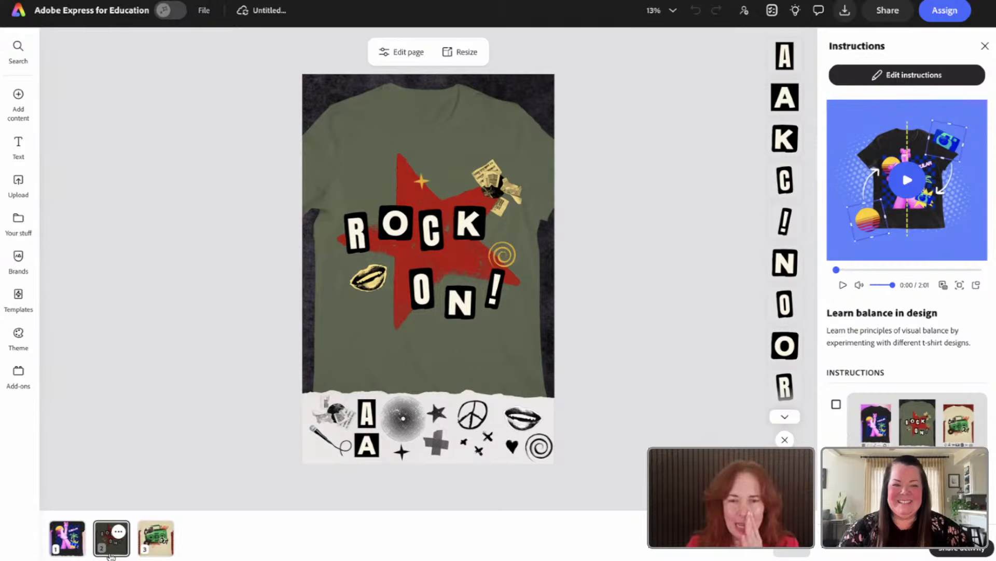
left_click(162, 545)
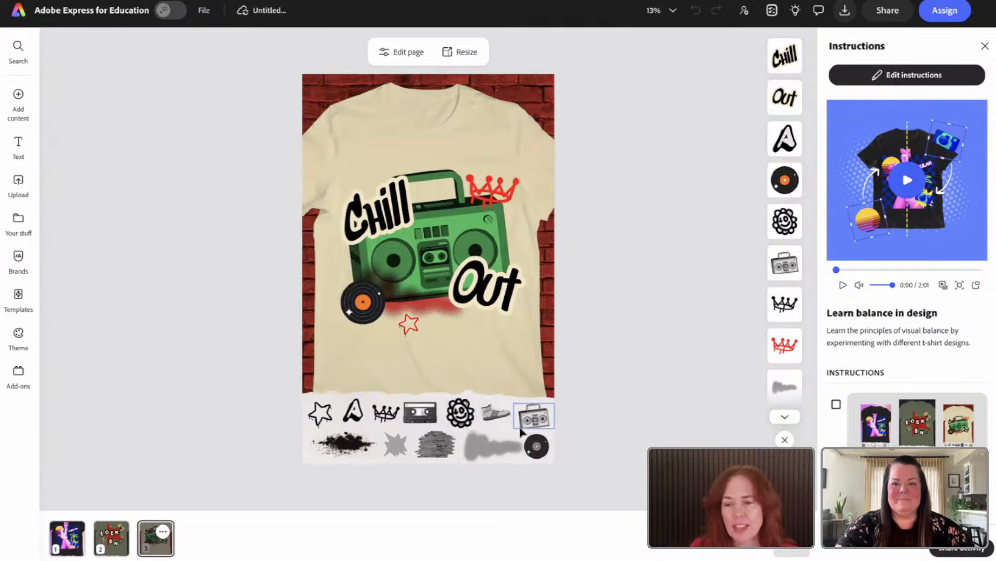
left_click(63, 549)
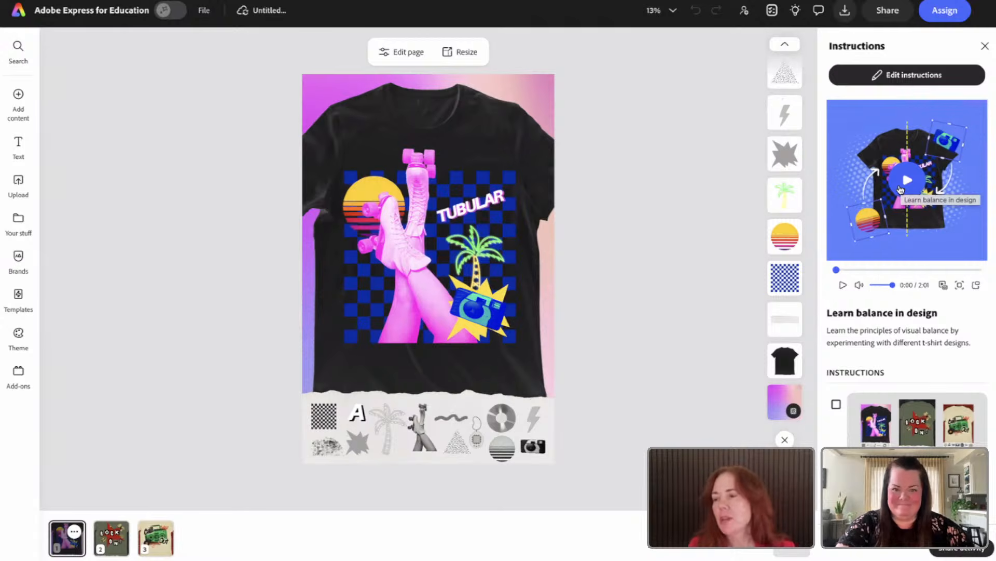
- Read the activity instructions on symmetrical, asymmetrical and radial balance
scroll(959, 357, "down", 10)
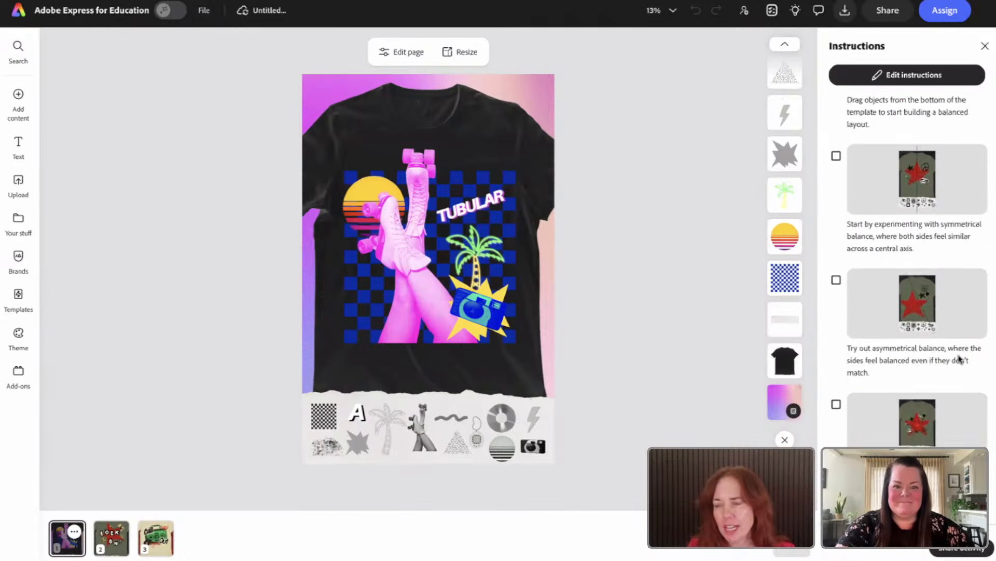
scroll(959, 358, "down", 3)
mouse_move(960, 359)
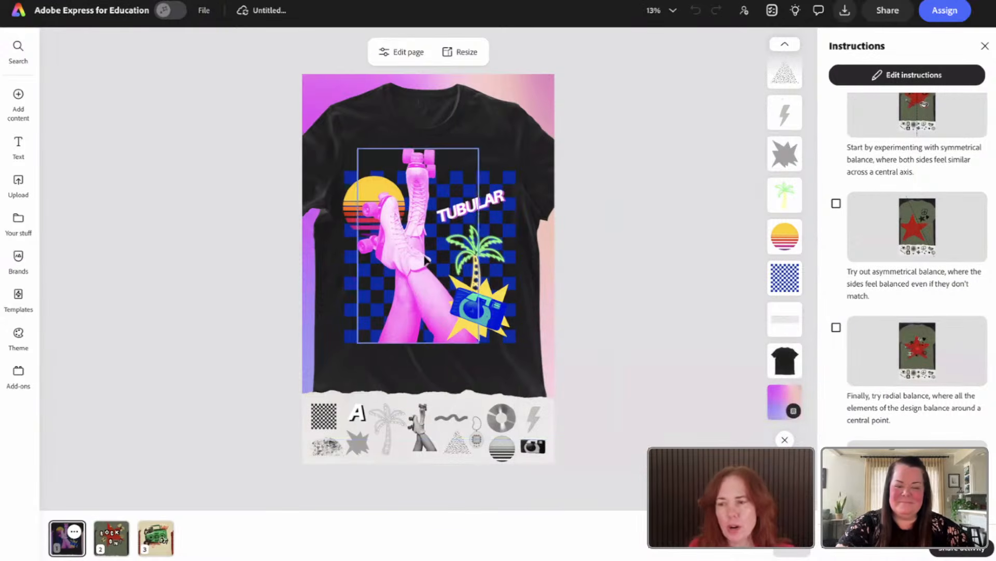
- Shrink the pink roller-skate legs image and move it onto the right edge of the T-shirt, beside the sleeve
left_click(410, 239)
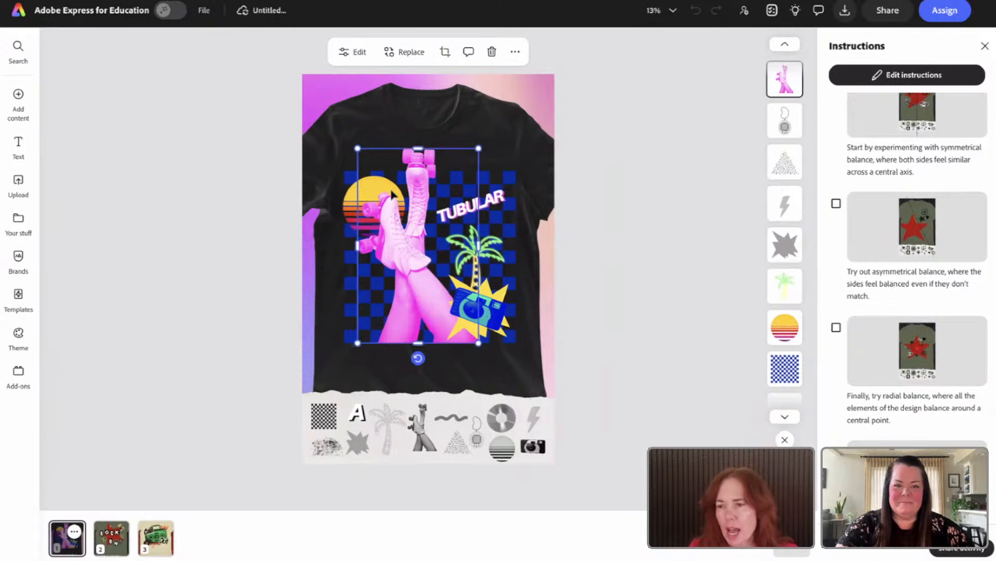
left_click_drag(359, 149, 405, 220)
left_click_drag(435, 294, 539, 182)
- Select the large blue checkerboard on the T-shirt and bring up its image effects
left_click(405, 287)
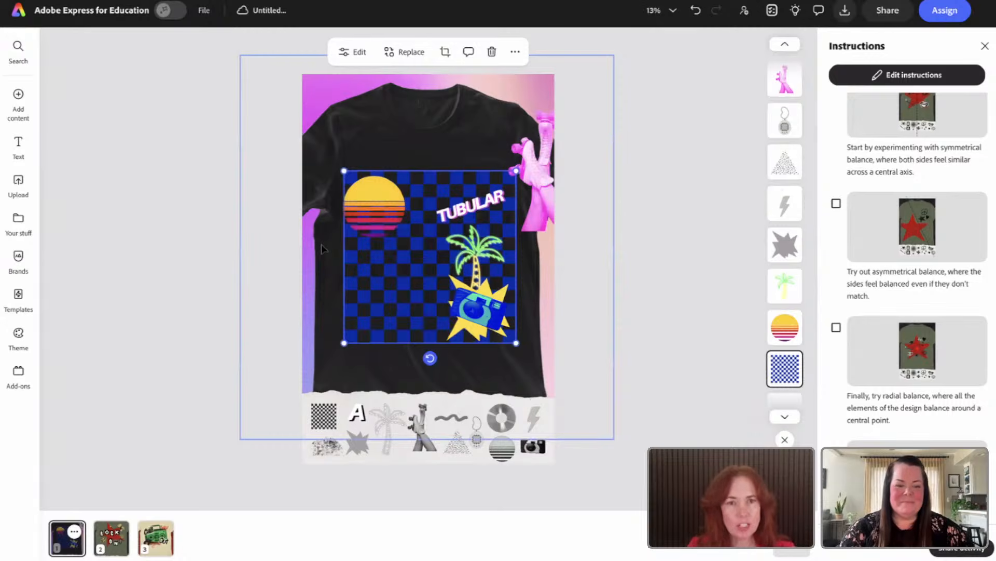
left_click(351, 55)
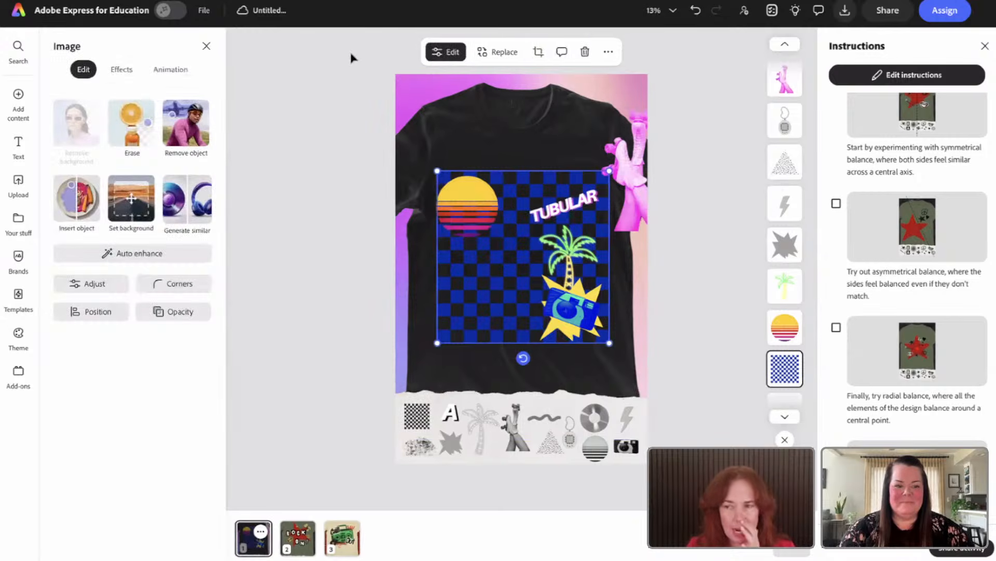
mouse_move(418, 417)
left_mouse_down()
mouse_move(434, 368)
mouse_move(419, 416)
left_mouse_up()
left_click(476, 281)
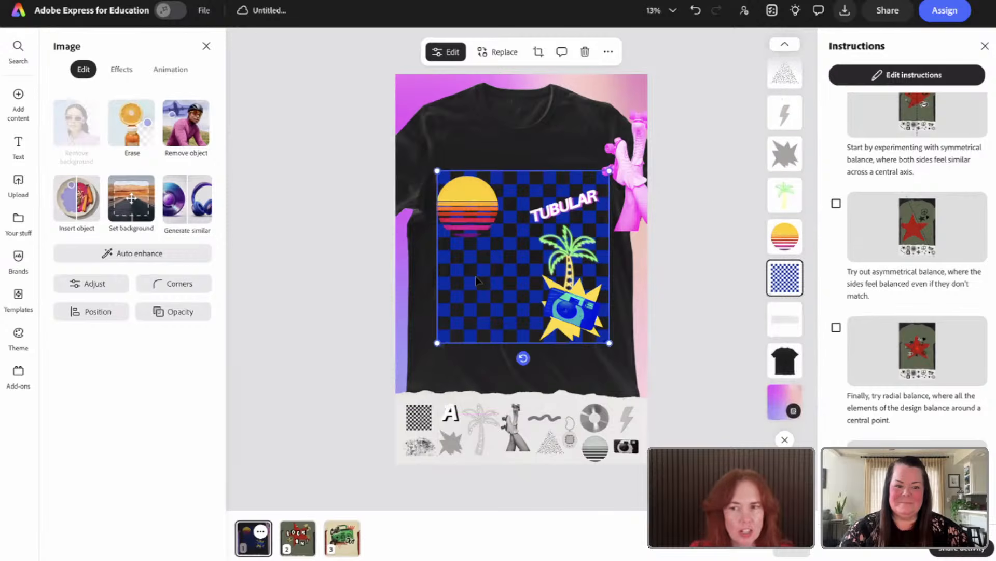
left_click(124, 70)
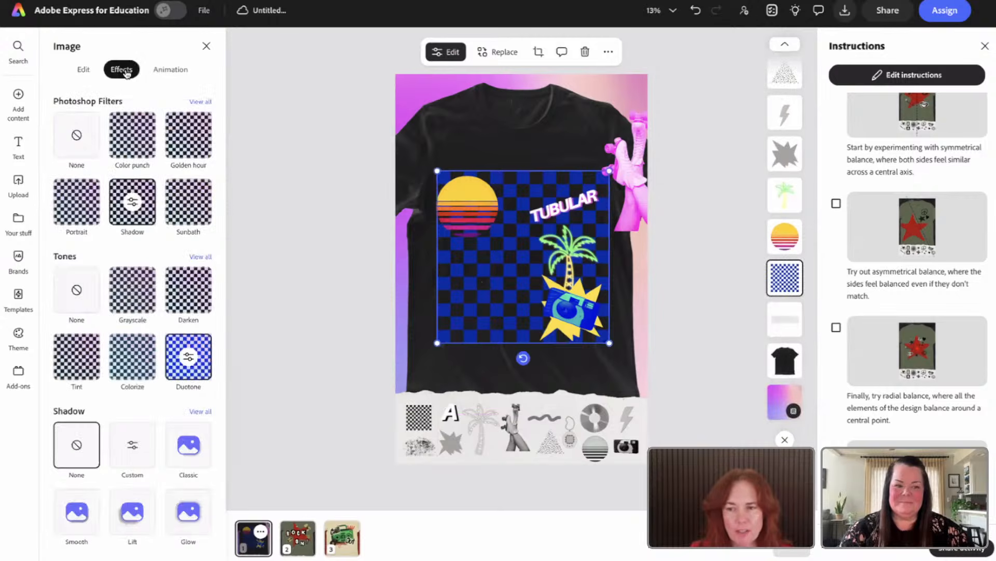
- Change the checkerboard's Duotone shadows color to a pink swatch and intensify it to custom color #FA0269
left_click(177, 371)
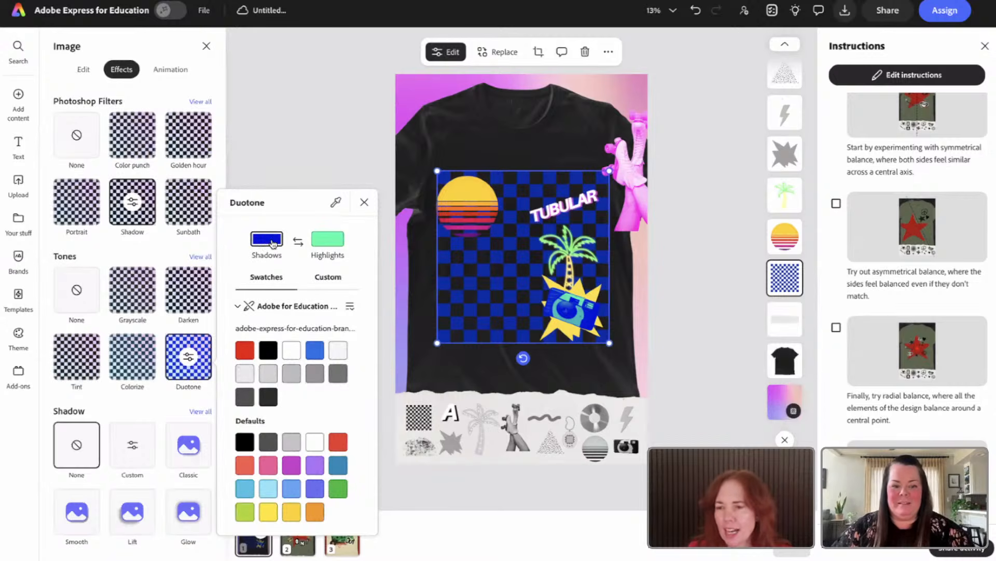
left_click(326, 246)
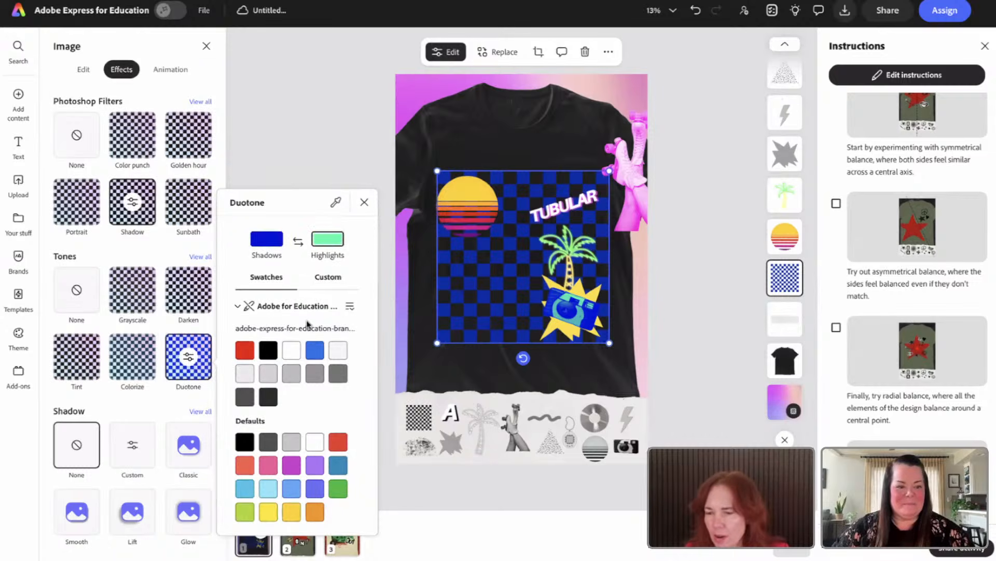
left_click(325, 276)
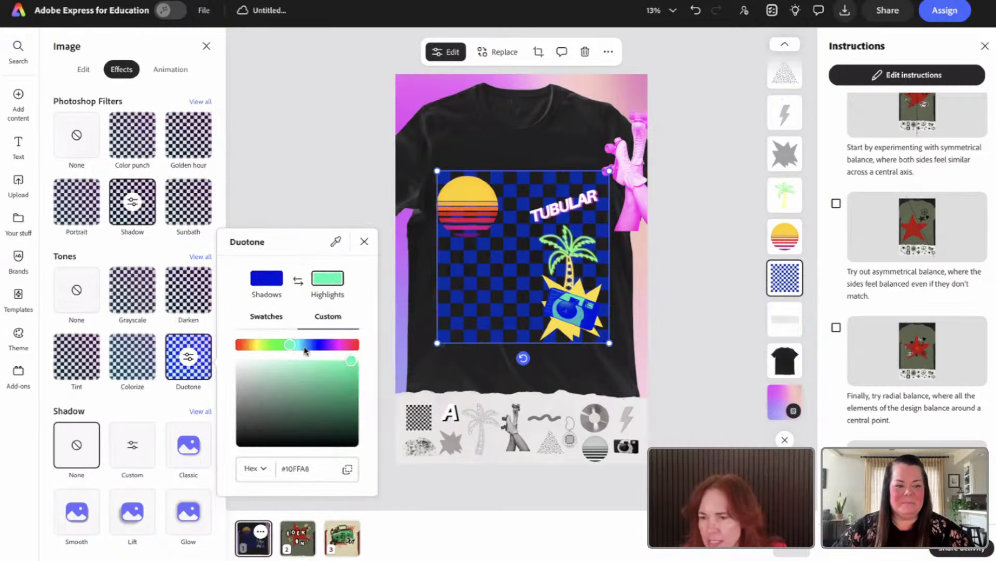
left_click(268, 285)
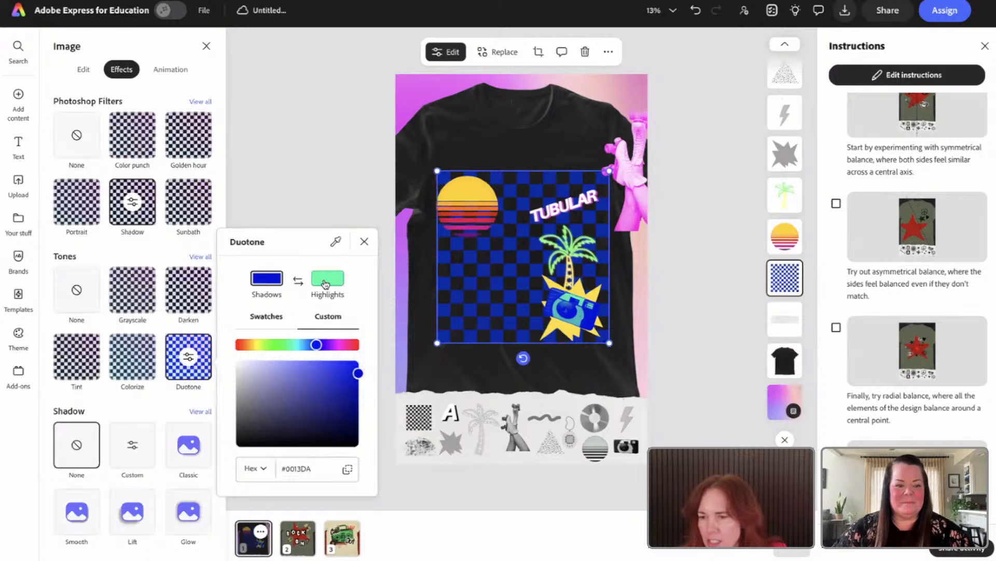
left_click(275, 323)
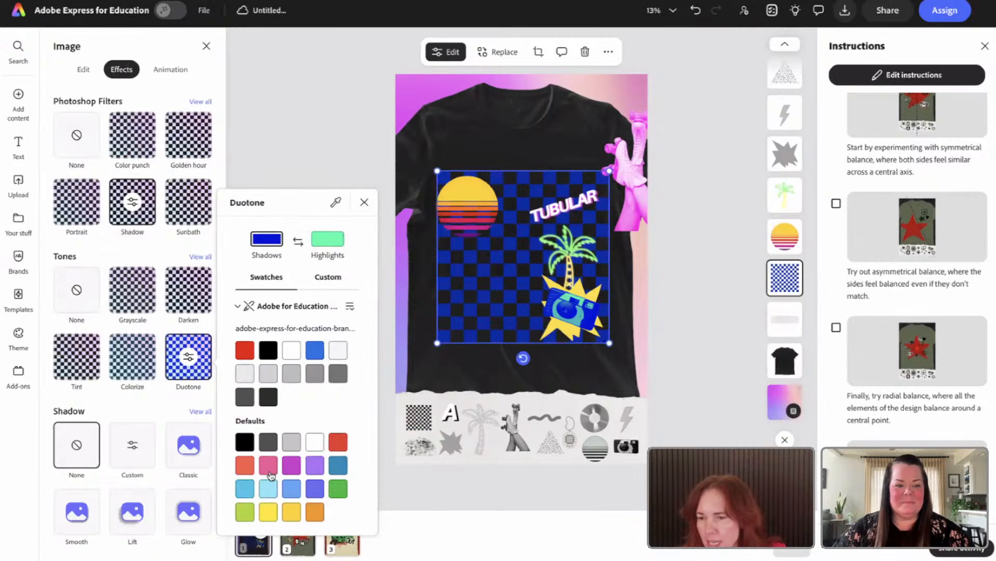
left_click(269, 470)
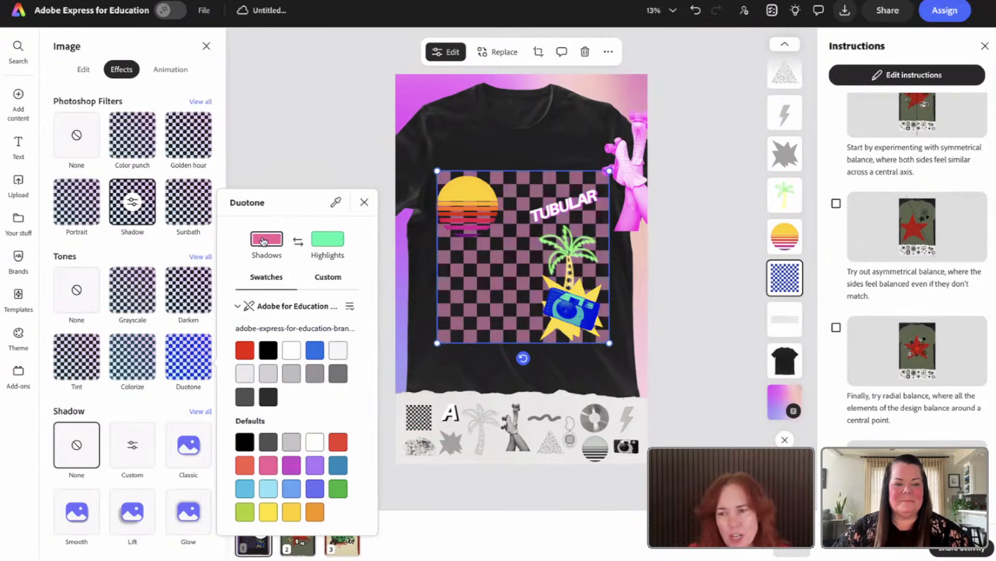
left_click(327, 279)
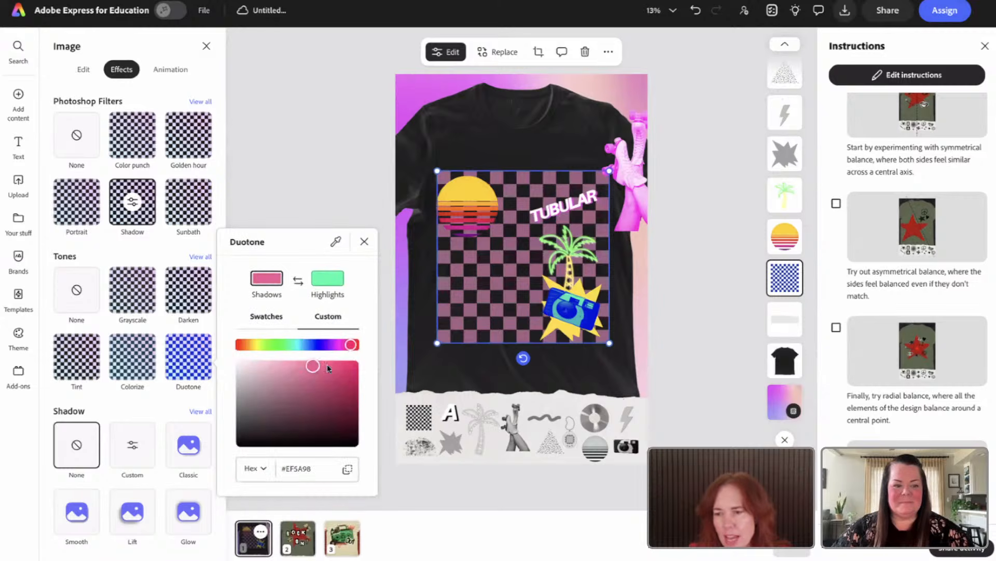
left_click_drag(327, 368, 358, 362)
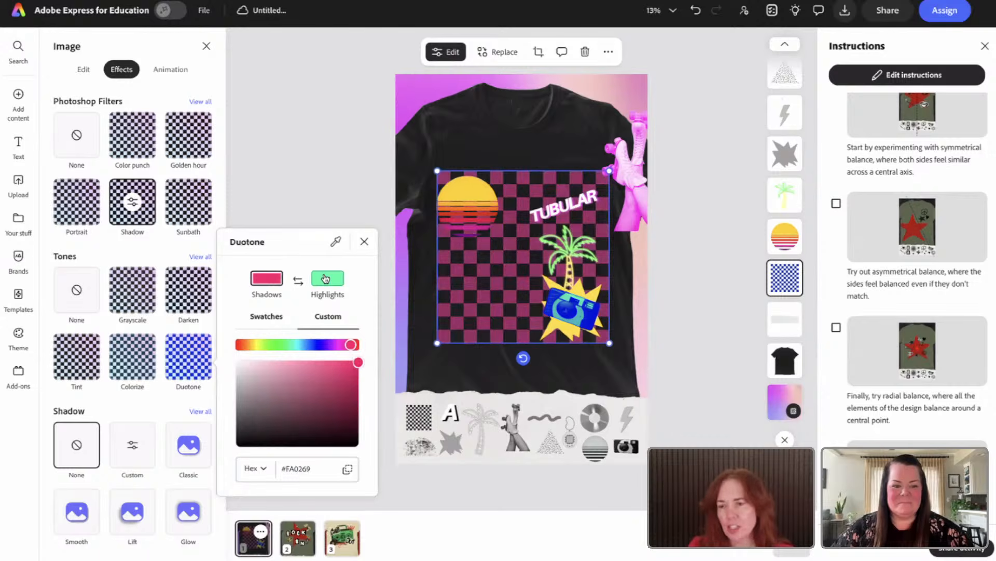
- Set the checkerboard's Duotone highlights color to custom pink #FB046A and shrink the pattern toward the middle of the T-shirt
left_click(325, 279)
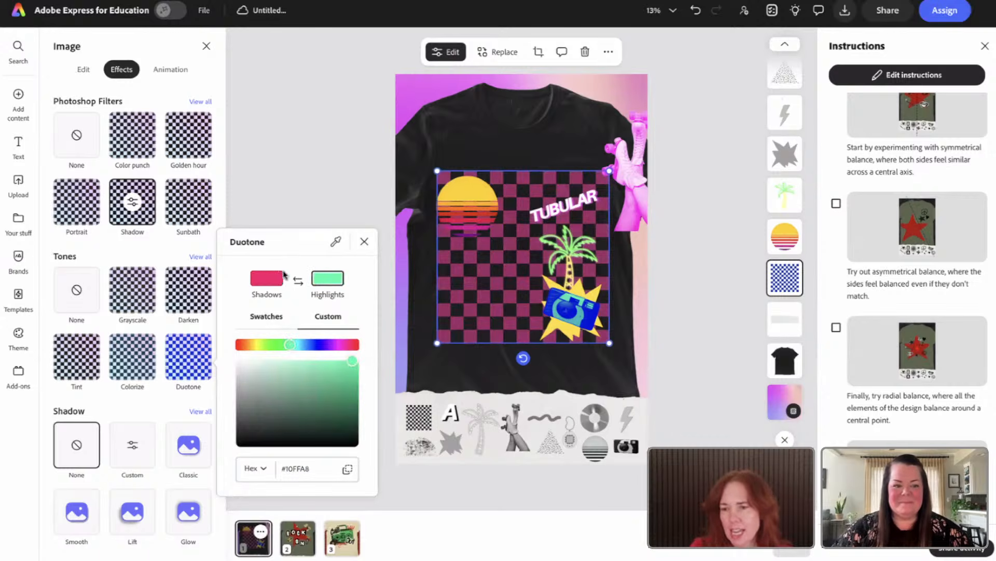
left_click(272, 278)
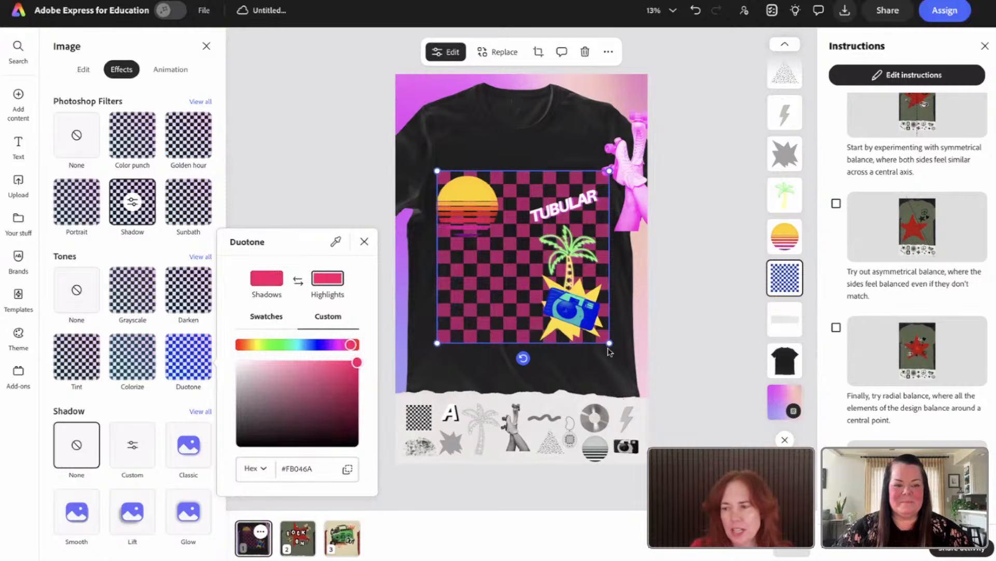
left_click_drag(610, 344, 581, 314)
left_click_drag(437, 171, 453, 187)
left_click_drag(495, 259, 499, 253)
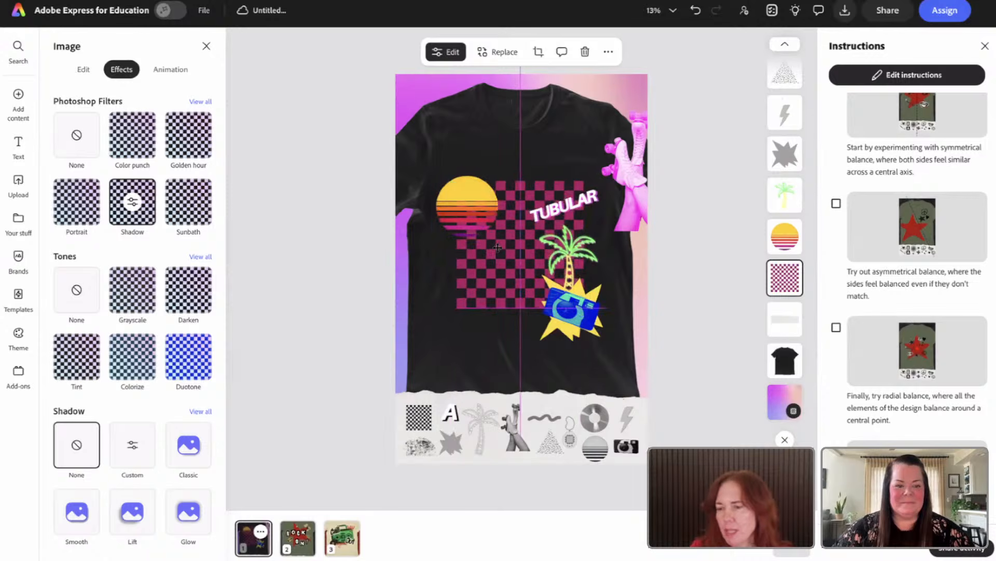
left_click(207, 46)
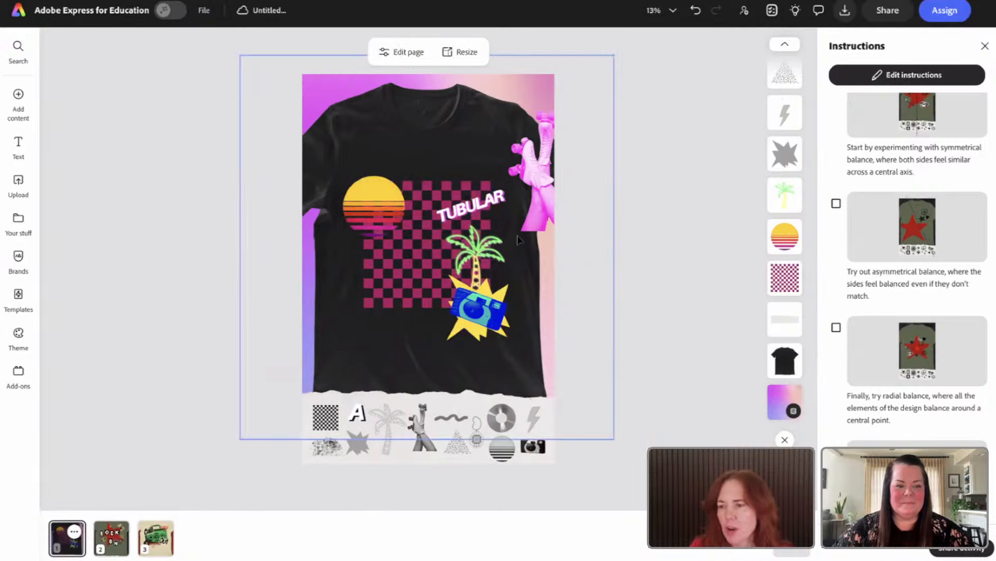
left_click(395, 291)
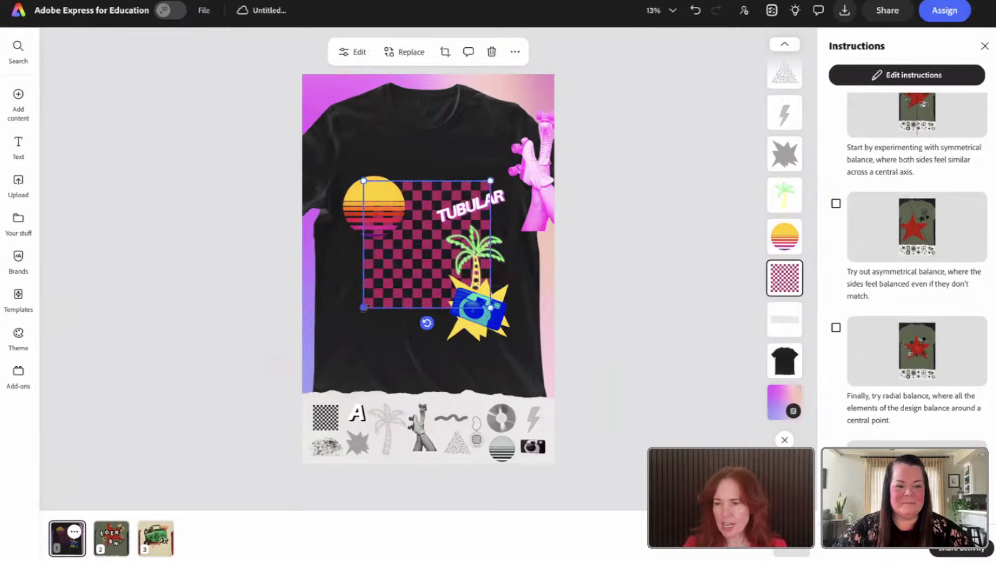
left_click_drag(395, 292, 390, 295)
- Delete the sunset circle, TUBULAR text, neon palm tree, blue camera and yellow starburst from the T-shirt
left_click(359, 218)
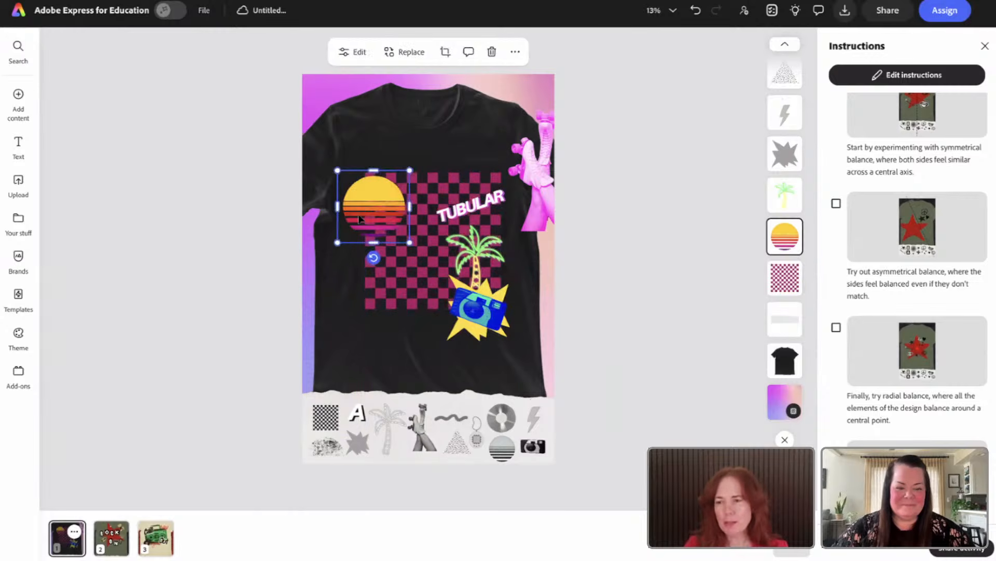
key("Delete")
left_click(470, 205)
key("Delete")
left_click(475, 254)
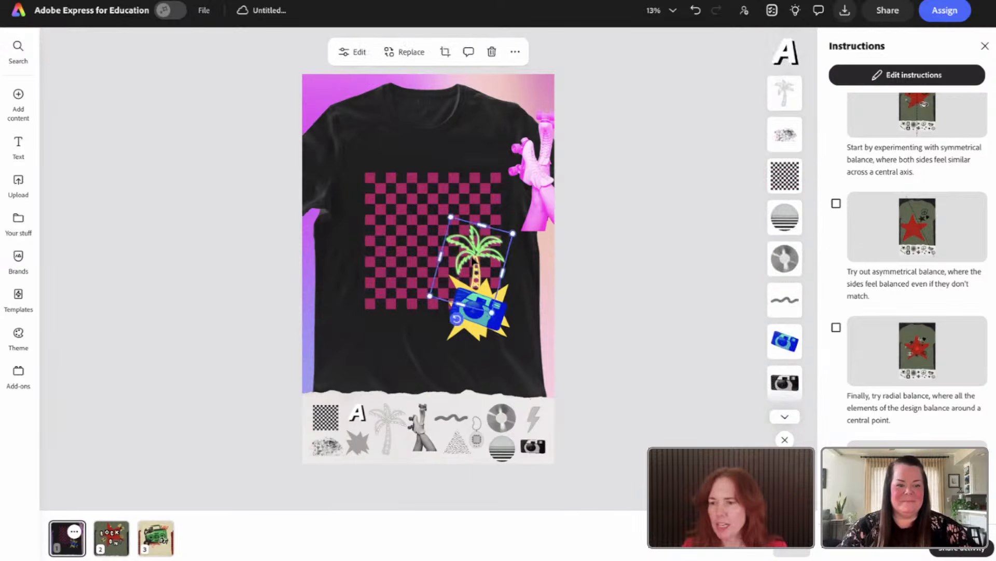
key("Delete")
left_click(475, 311)
key("Delete")
left_click(475, 311)
key("Delete")
- Center the checkerboard on the T-shirt and delete the pink roller-skate legs beside the sleeve
left_click(457, 290)
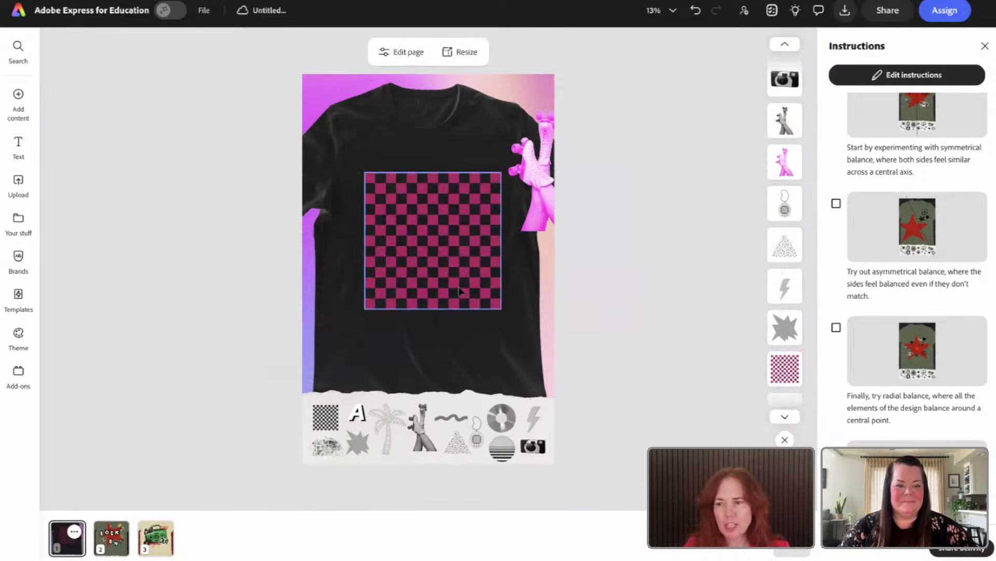
left_click_drag(455, 289, 450, 289)
left_click(539, 200)
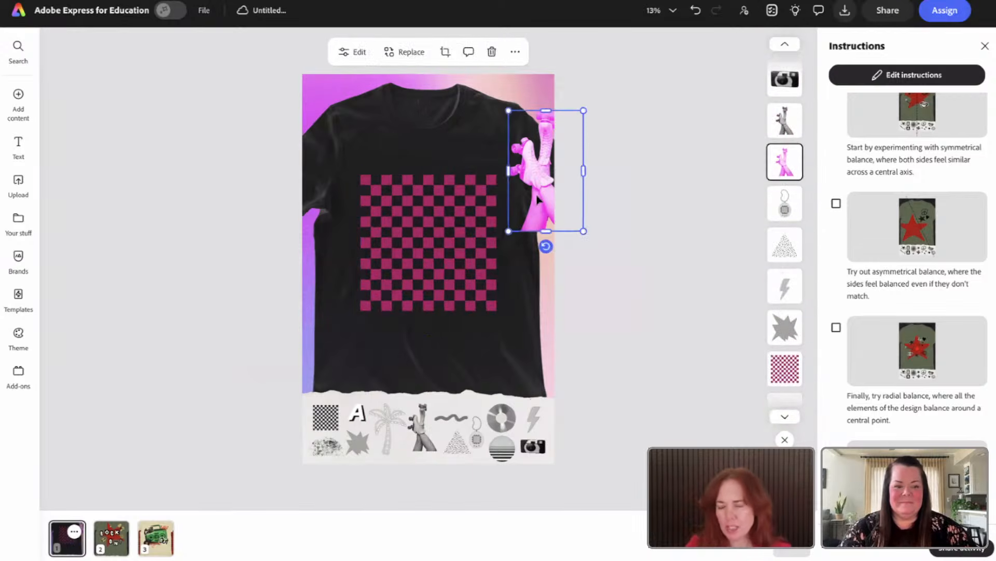
key("Delete")
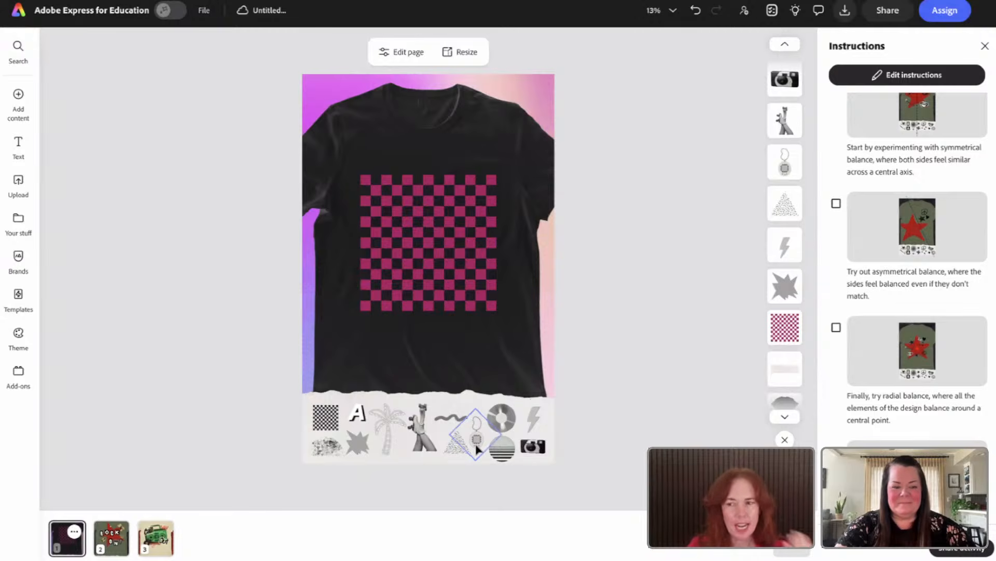
- Turn the letter A from the element strip into large RAD text spanning the checkerboard
left_click(357, 418)
left_click_drag(358, 416, 396, 261)
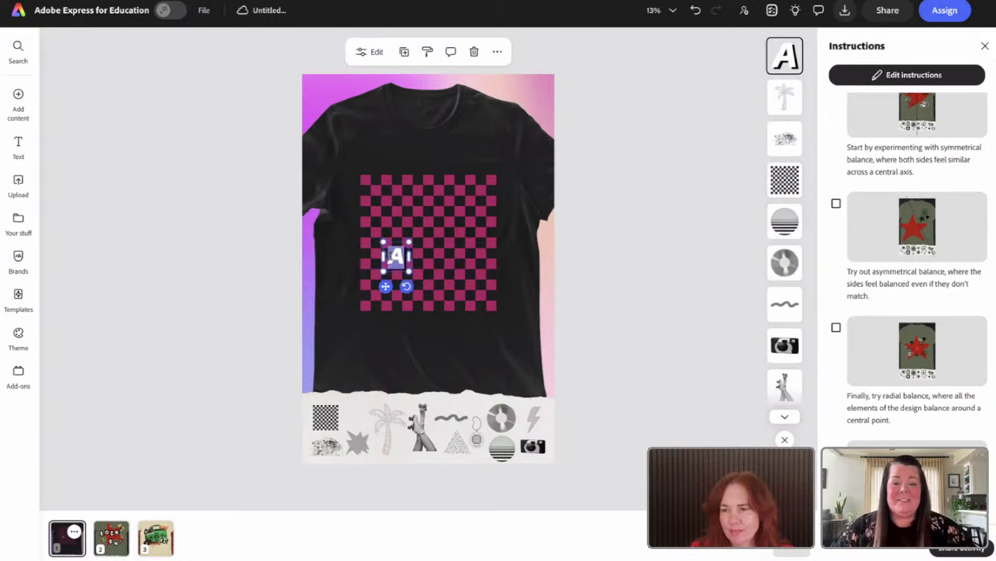
left_click(395, 259)
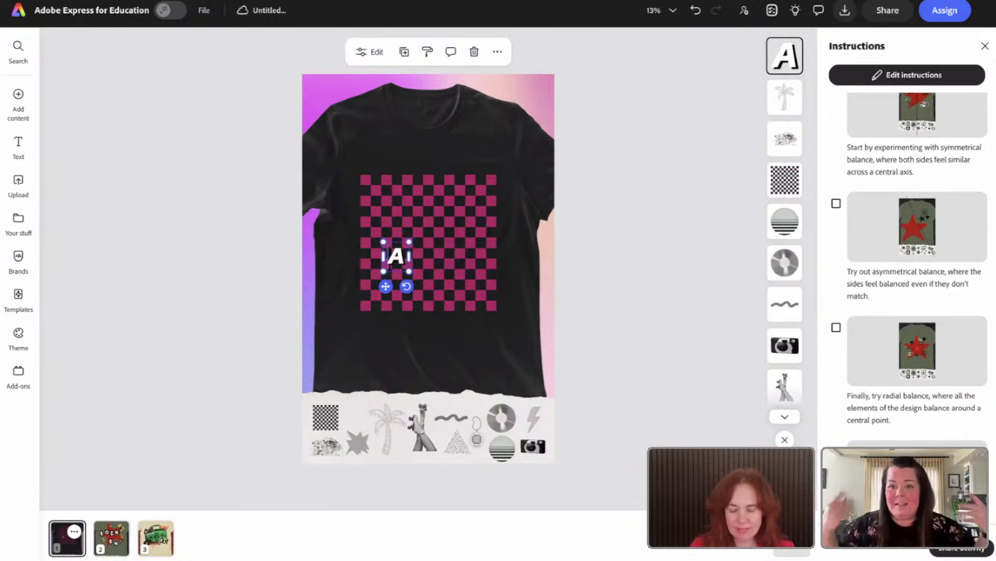
type("RA")
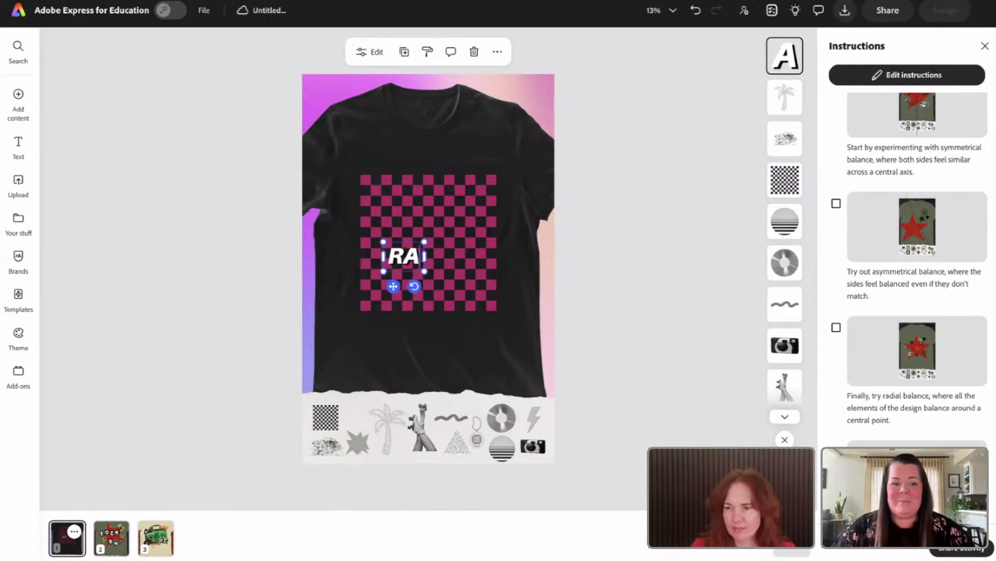
type("D")
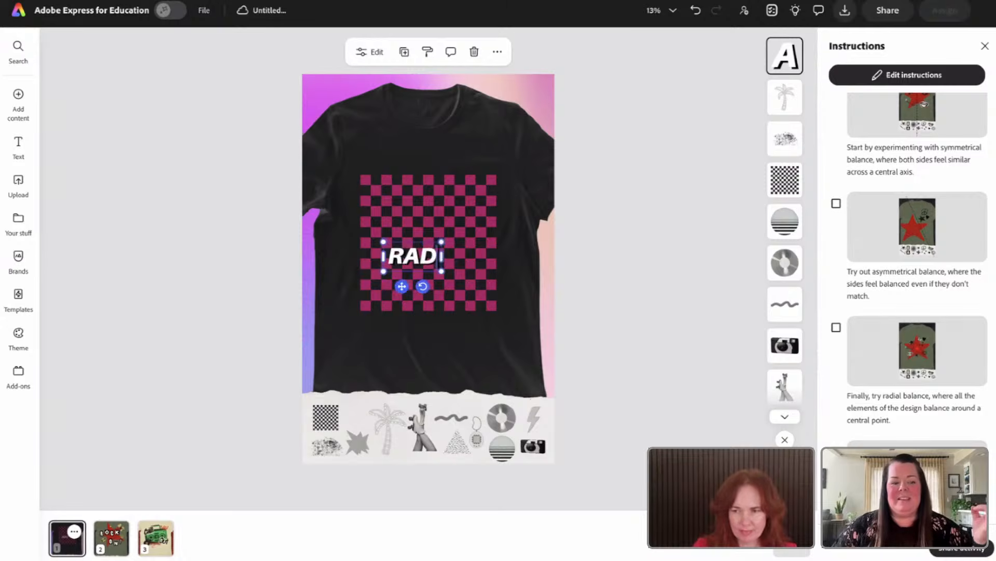
left_click_drag(441, 242, 507, 208)
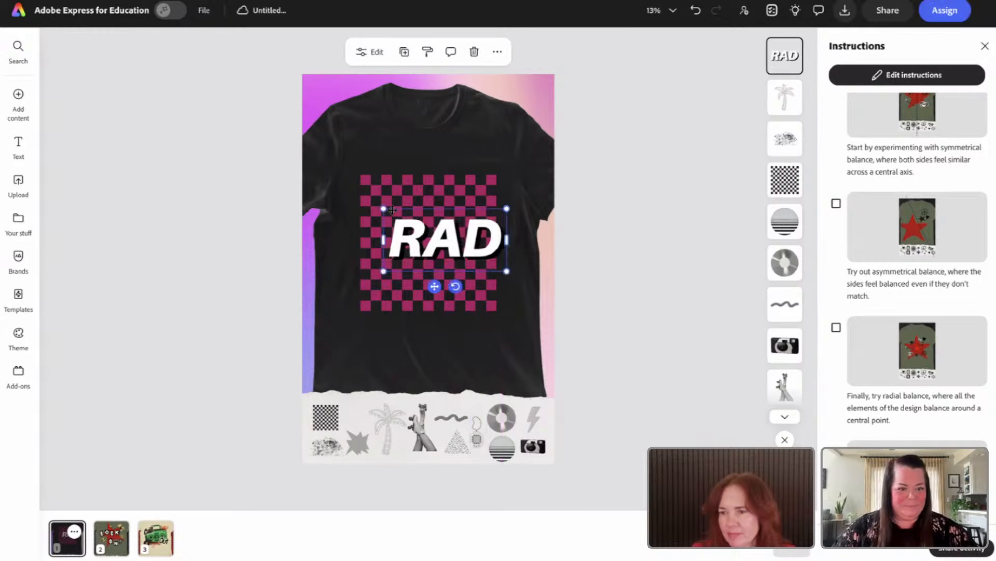
left_click_drag(383, 209, 361, 197)
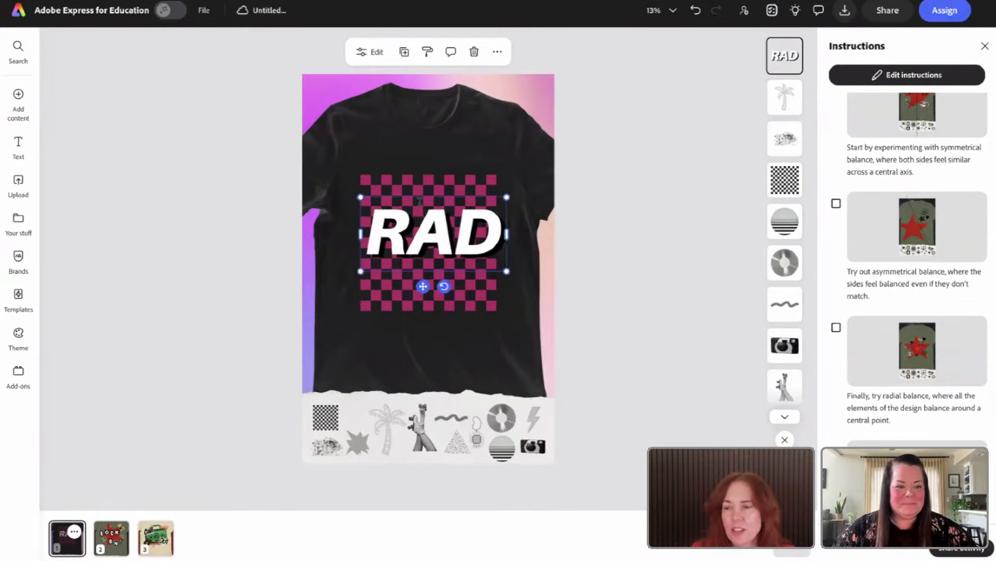
- Change the RAD text's font to Barber Complete and shrink it slightly to fit the T-shirt
left_click(368, 51)
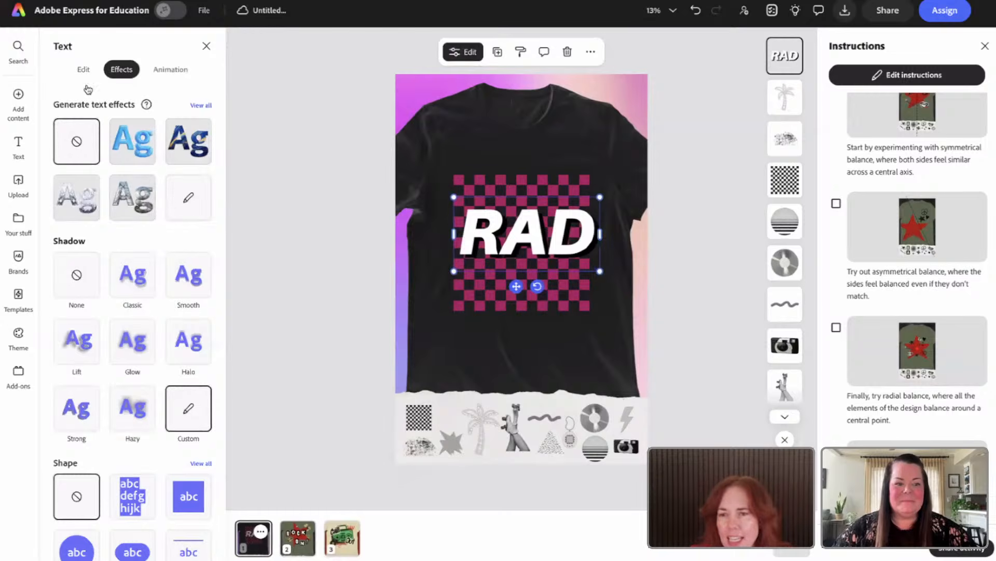
left_click(83, 69)
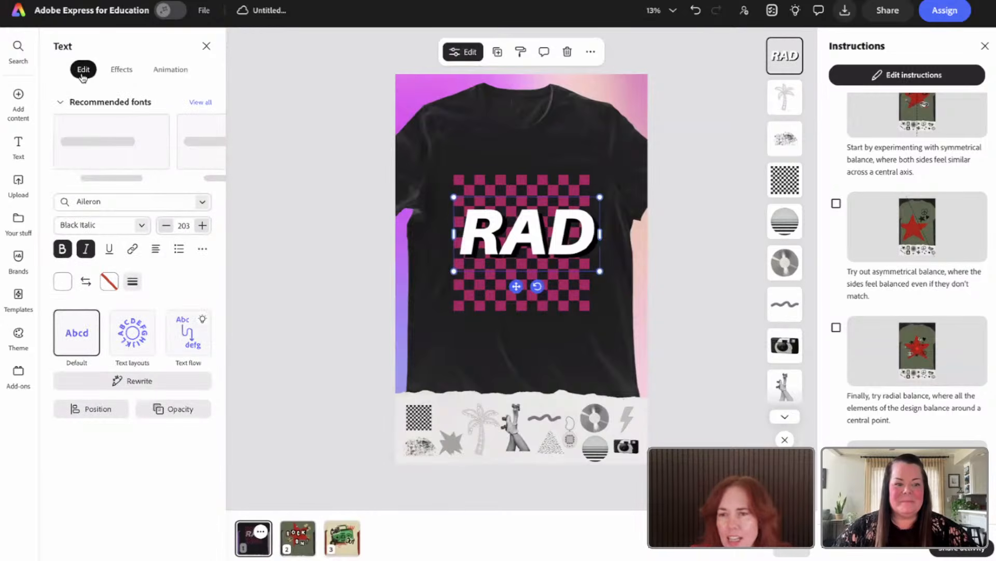
left_click(197, 201)
left_click(120, 200)
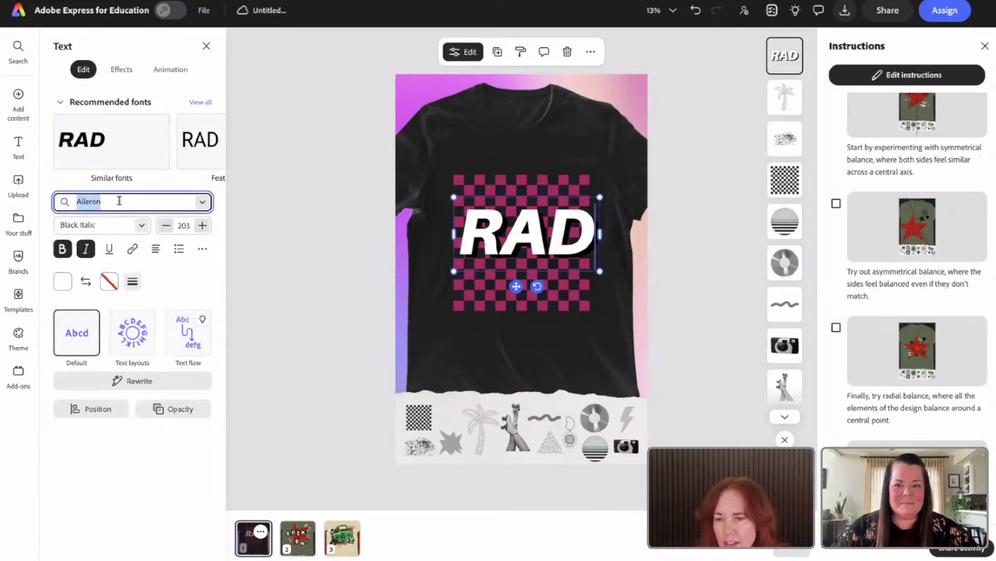
left_click(201, 206)
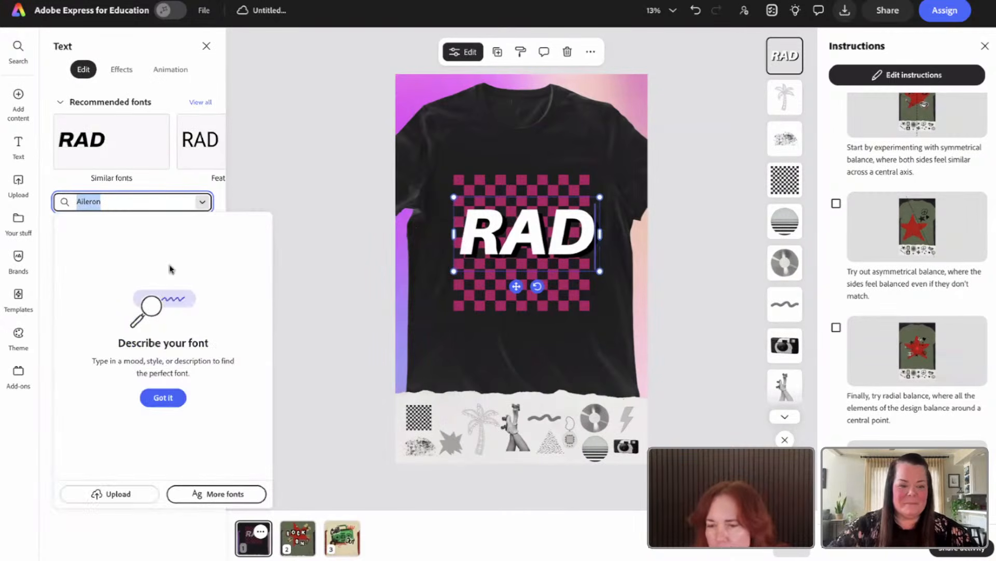
left_click(163, 397)
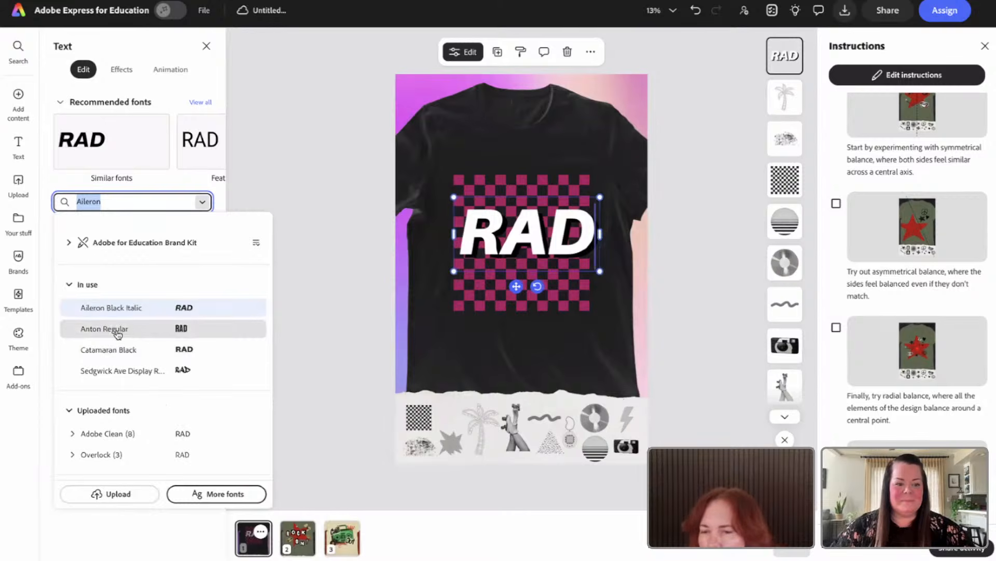
scroll(117, 335, "down", 4)
scroll(118, 334, "down", 5)
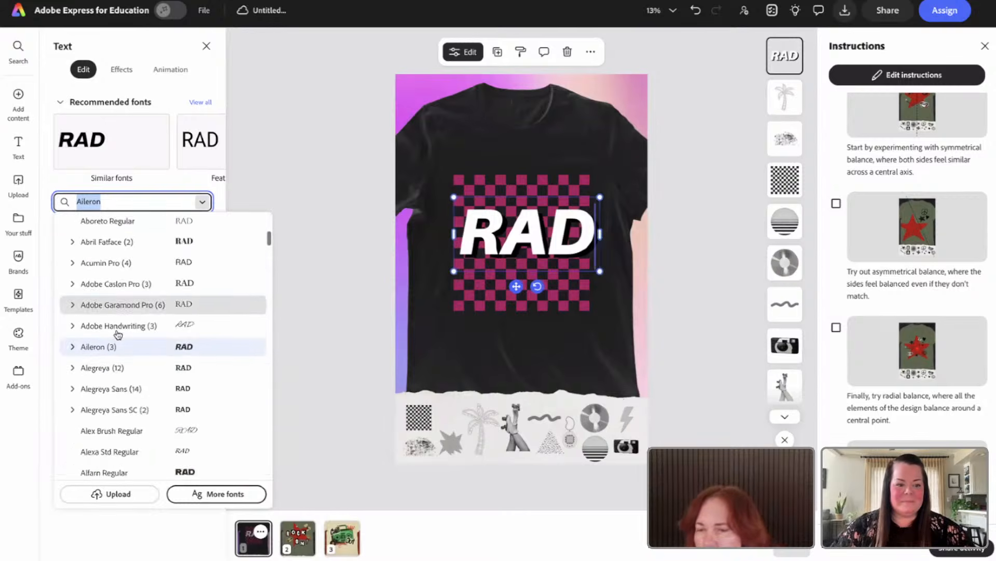
scroll(117, 333, "down", 5)
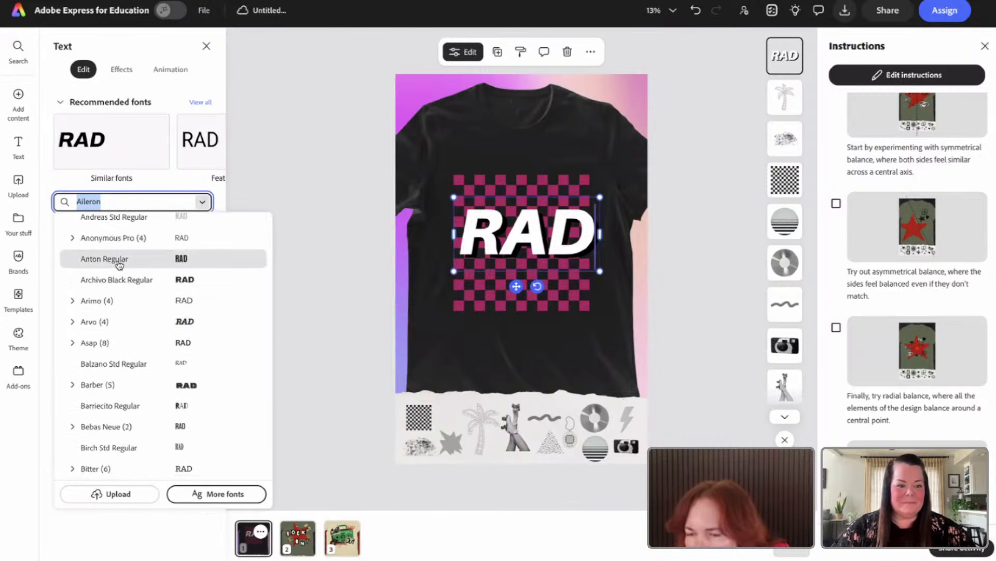
left_click(123, 389)
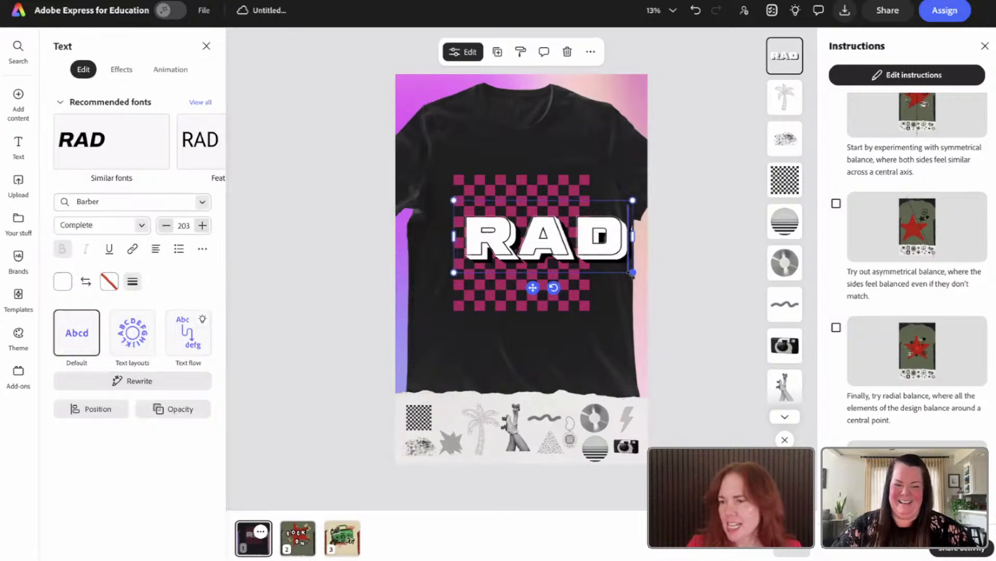
left_click_drag(632, 272, 611, 264)
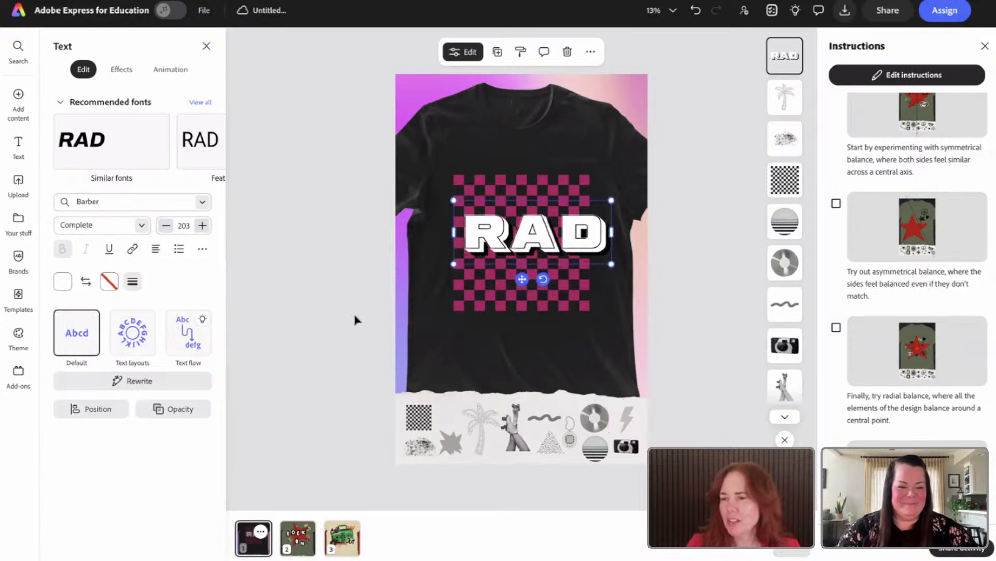
- Color the RAD text with the checkerboard's sampled pink and brighten it to custom color #FF057F
left_click(62, 281)
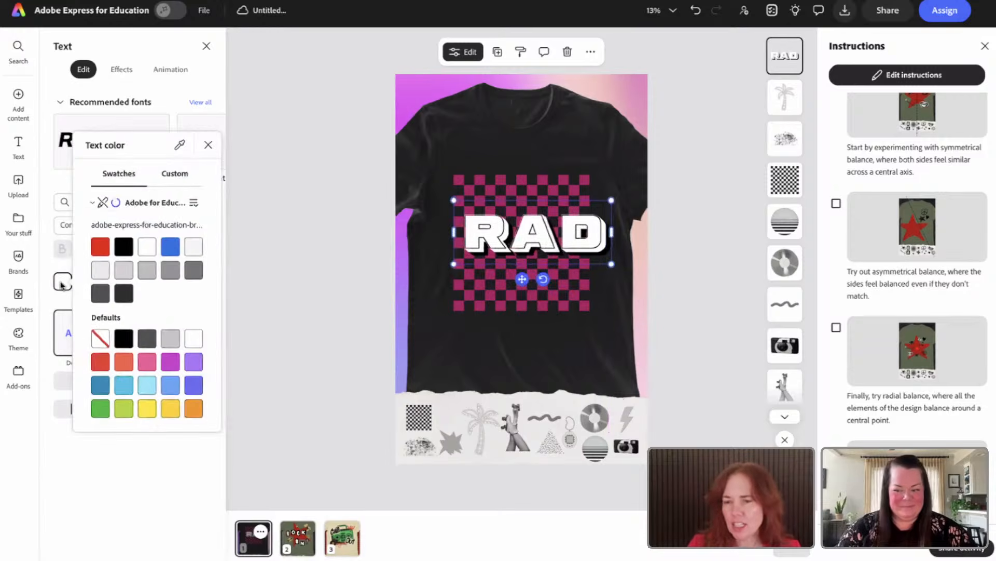
left_click(180, 145)
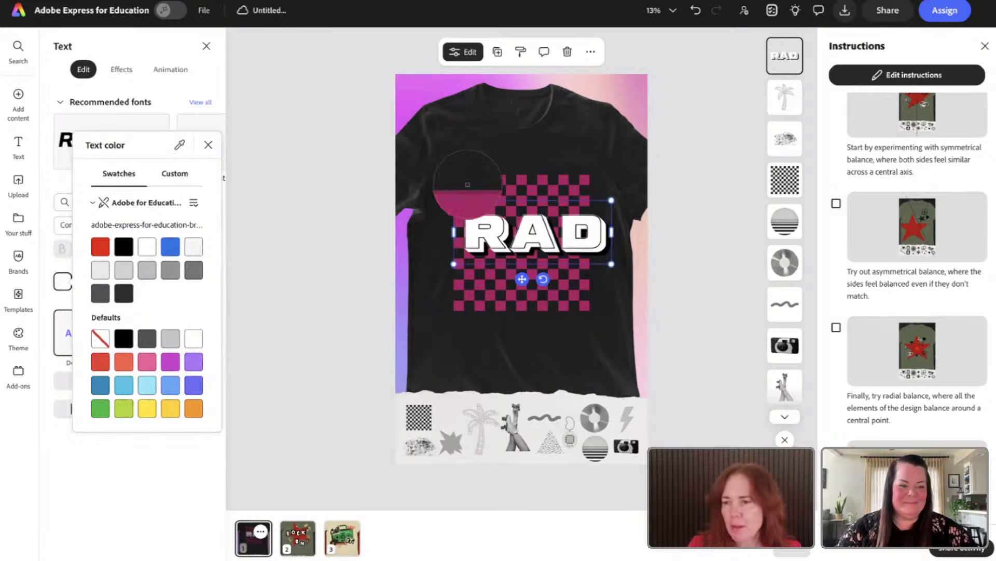
left_click(460, 177)
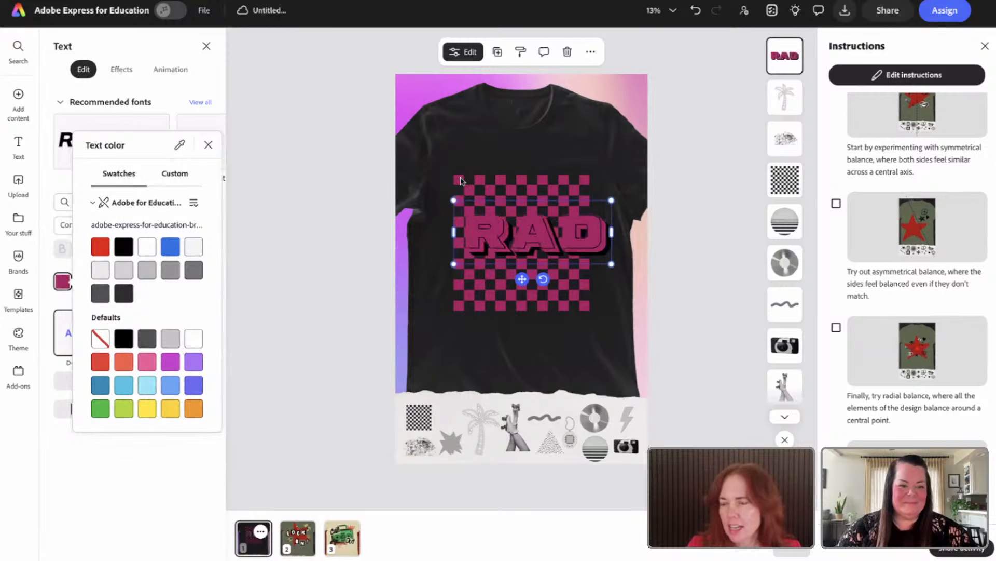
left_click(176, 174)
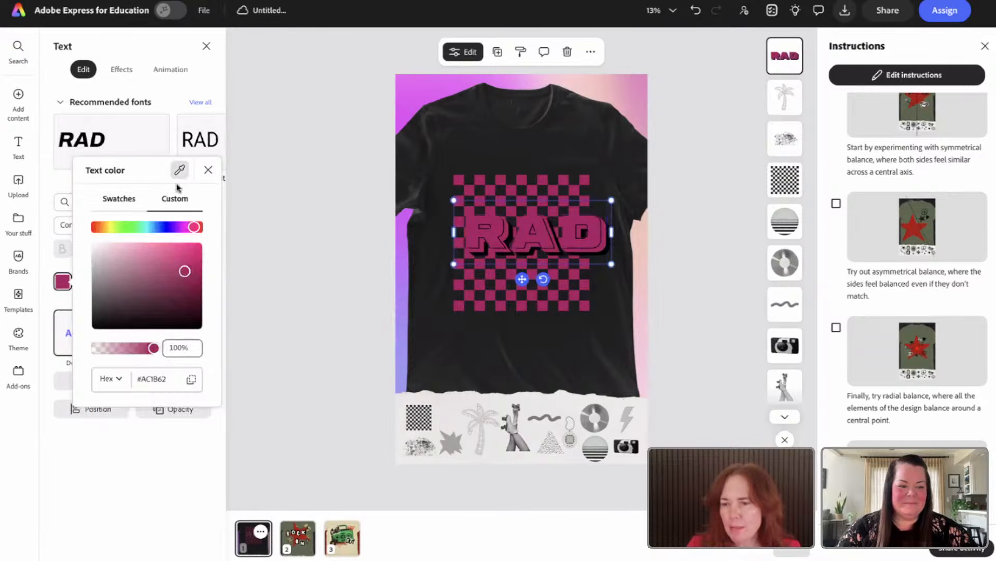
left_click_drag(183, 272, 202, 238)
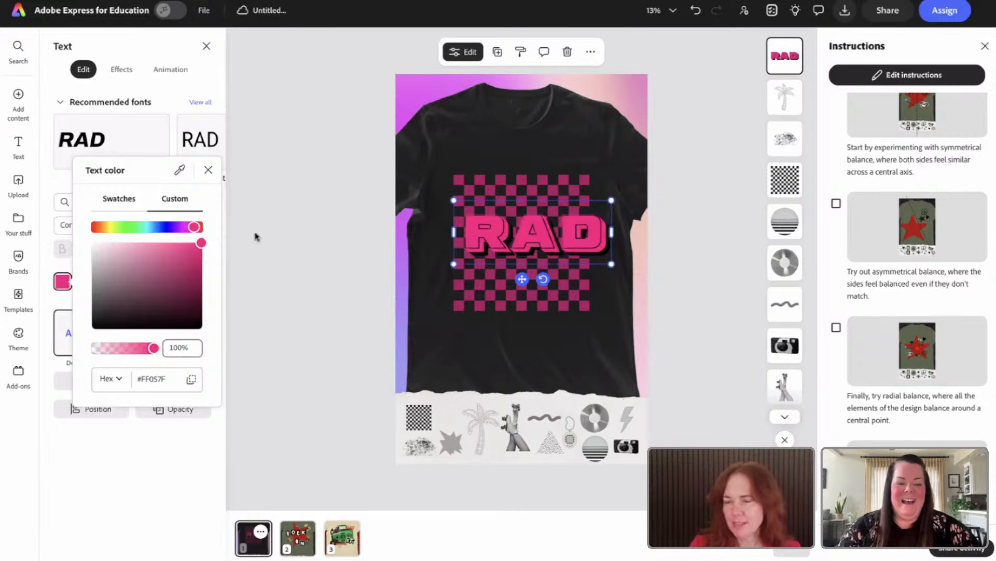
left_click(275, 235)
left_click(276, 235)
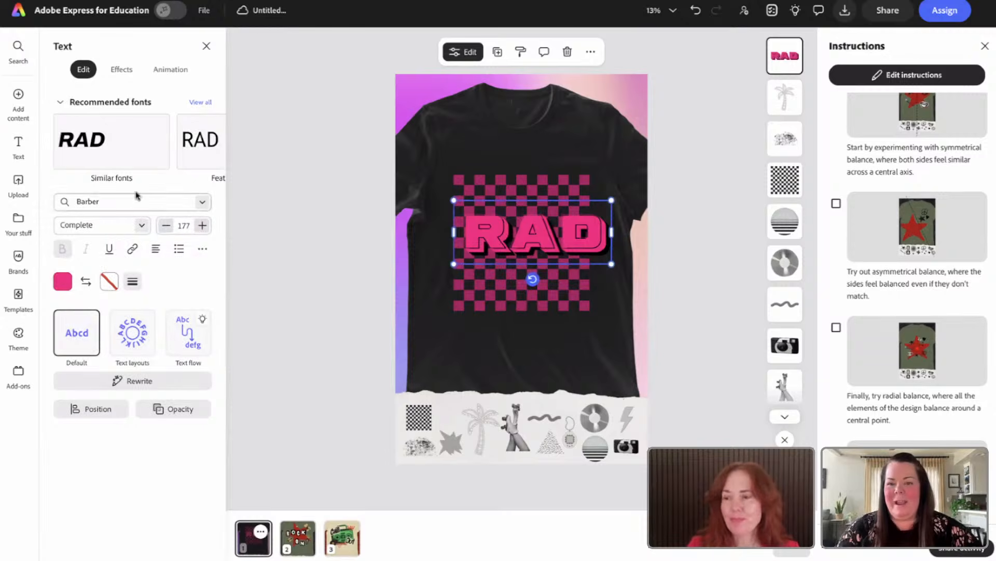
left_click(63, 283)
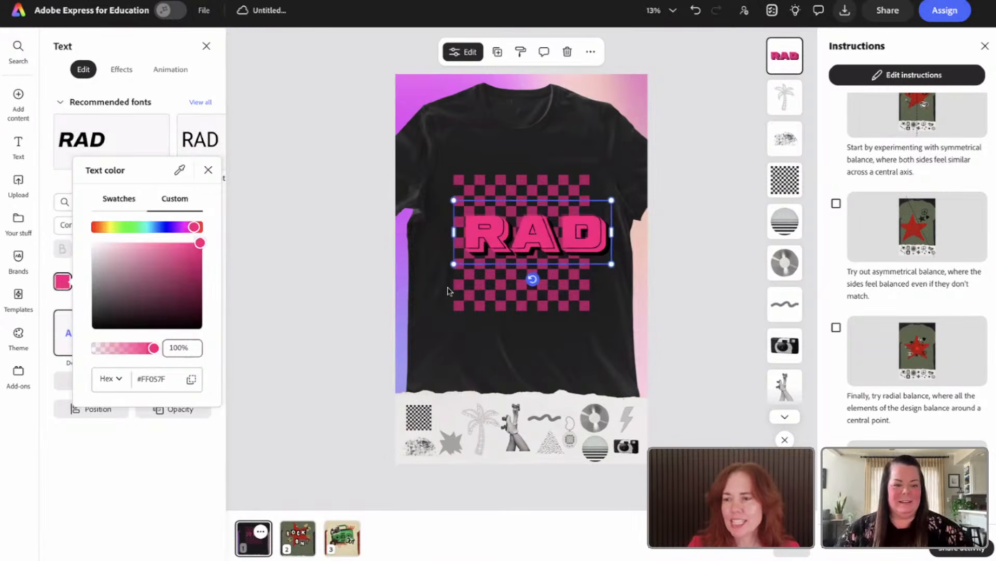
- Try to crop the checkerboard to the tall Story shape and place it behind the left half of the RAD text
left_click(496, 302)
left_click_drag(559, 306, 588, 325)
double_click(574, 297)
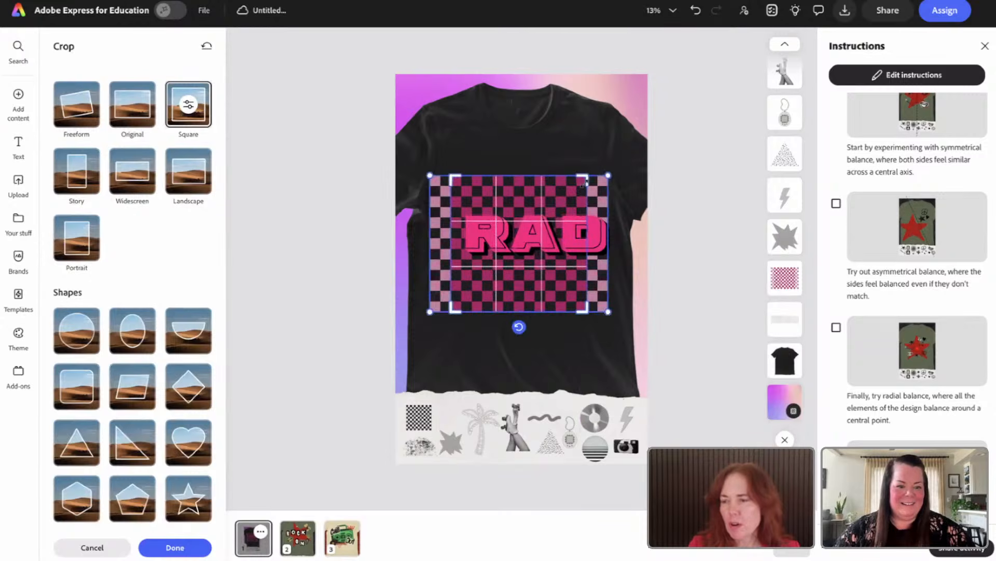
left_click_drag(584, 180, 580, 183)
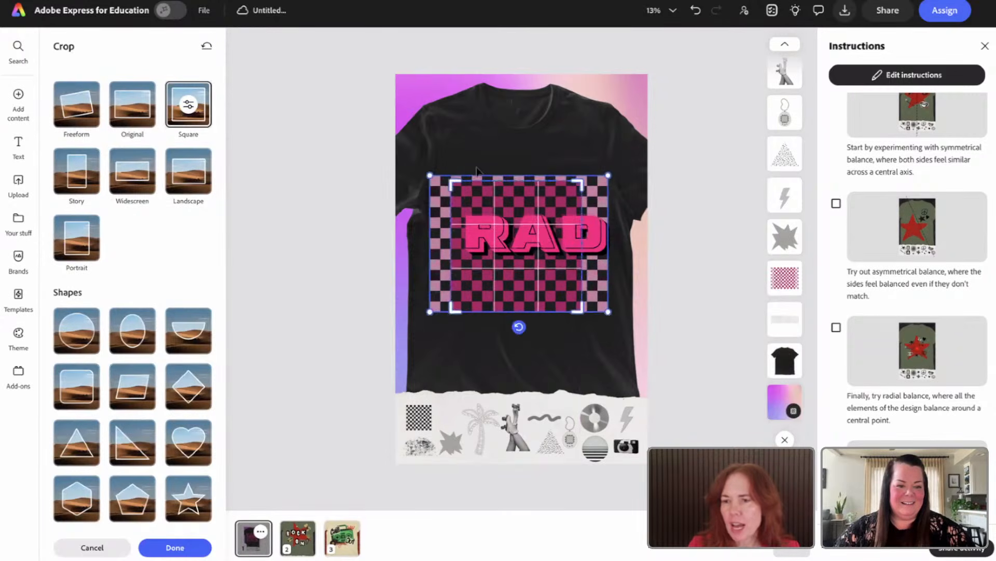
left_click(78, 169)
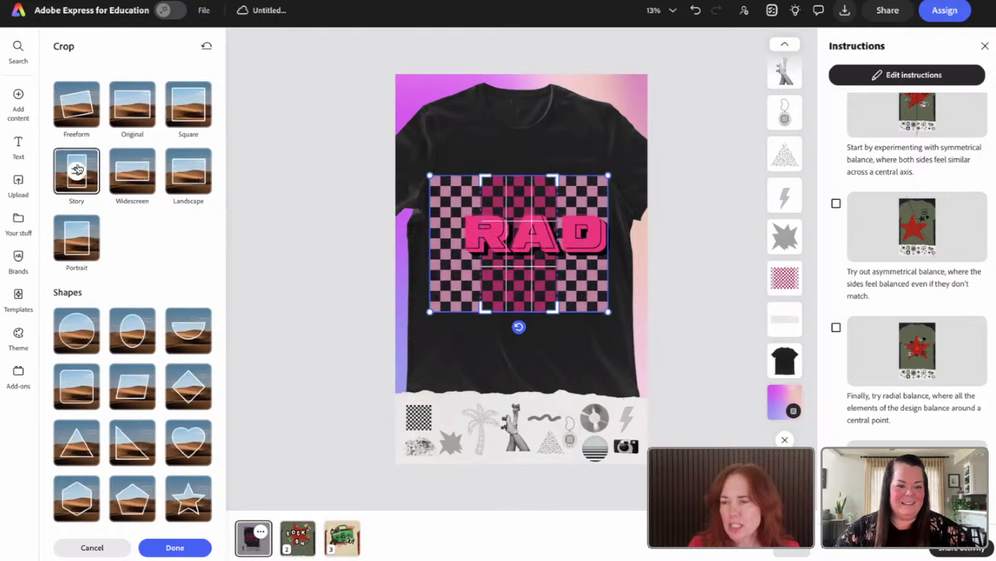
left_click(349, 261)
left_click_drag(511, 282, 457, 300)
double_click(488, 287)
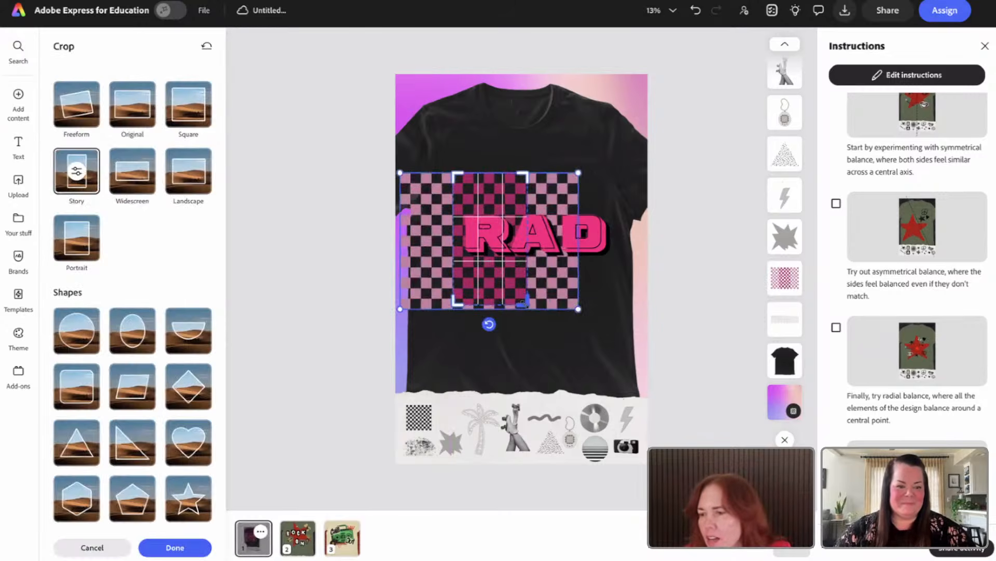
left_click(464, 228)
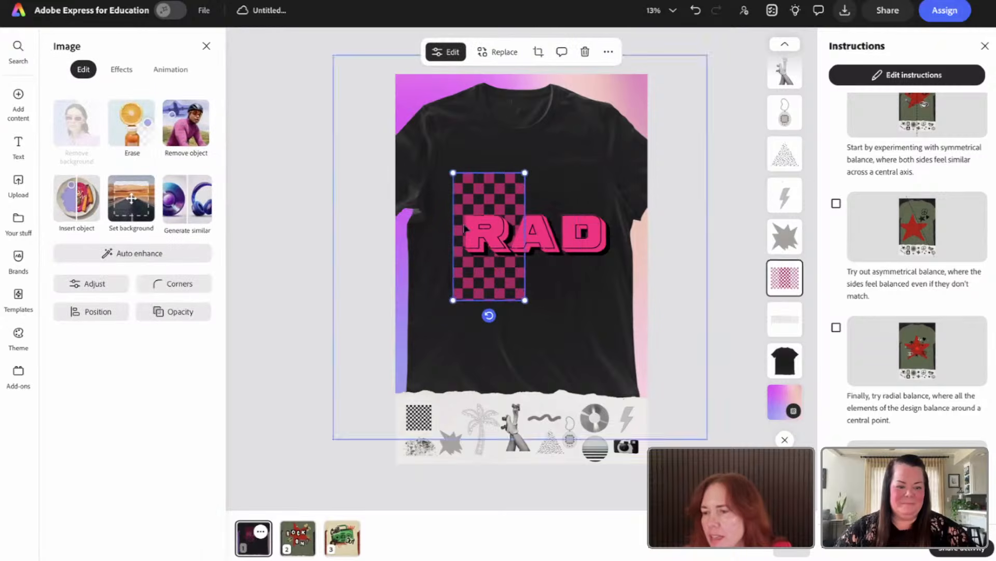
left_click_drag(453, 300, 445, 312)
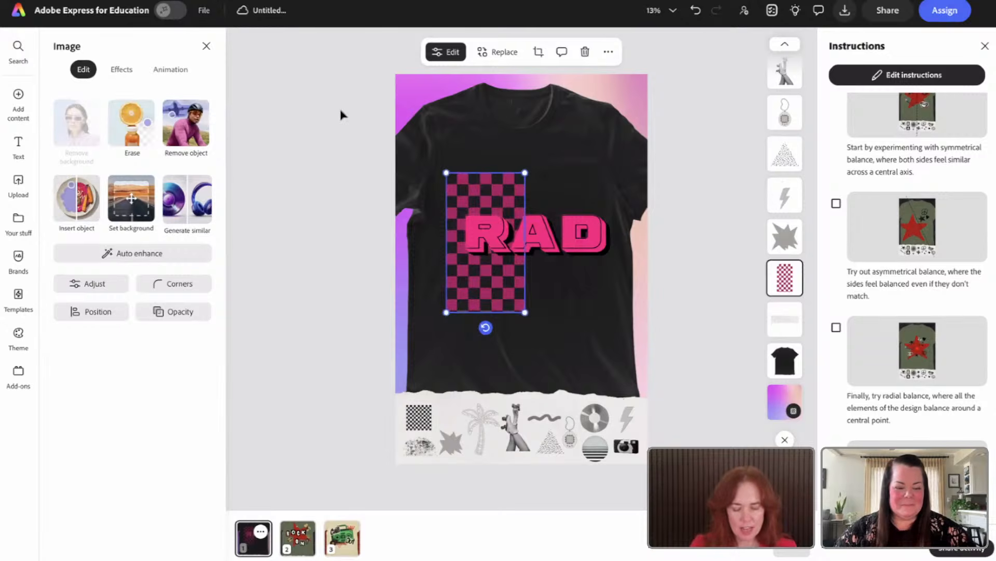
- Undo the checkerboard's Story crop, resizing and repositioning back to the square crop, and leave crop mode
key("ctrl+z")
key("ctrl+z")
key("ctrl+z")
key("ctrl+z")
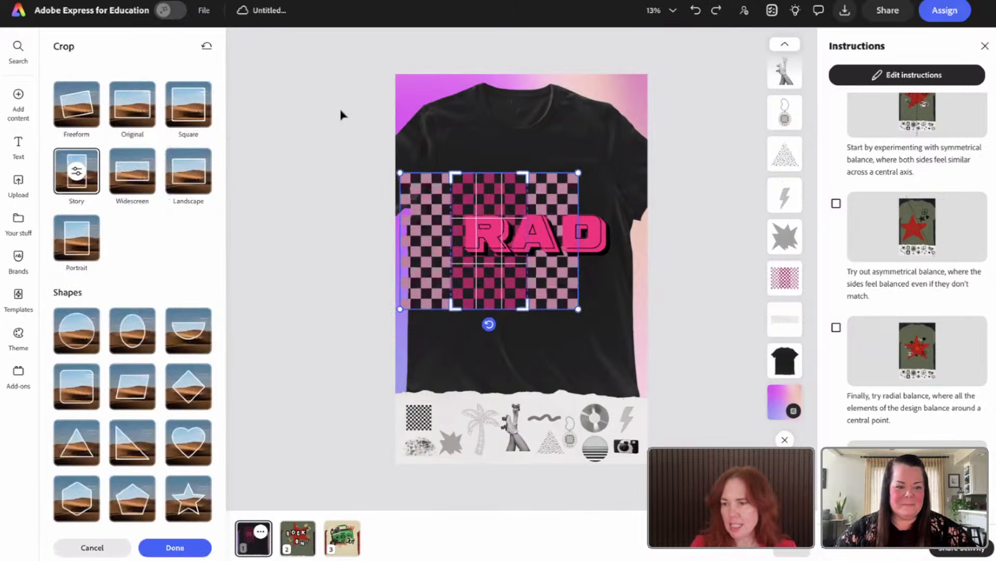
key("ctrl+z")
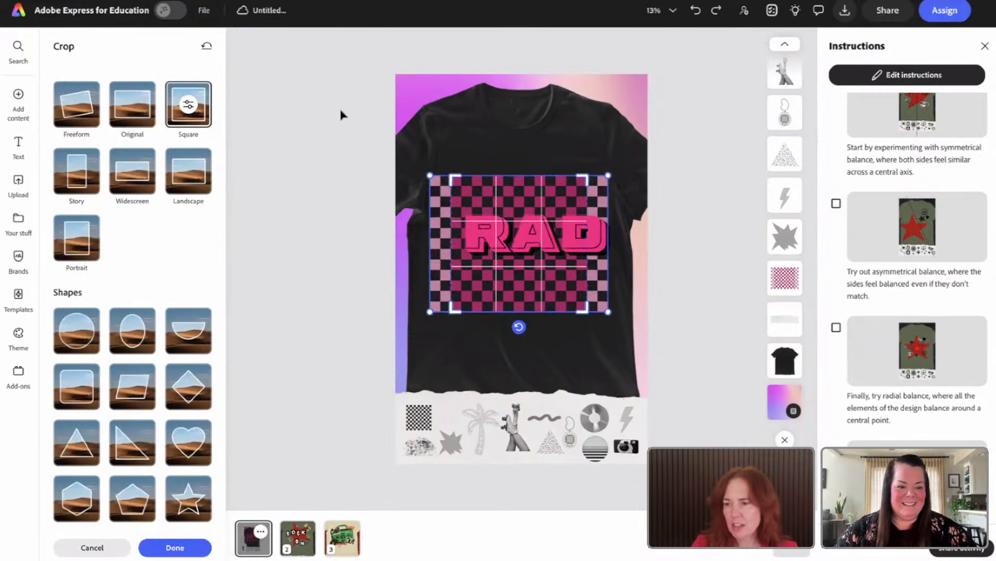
left_click(322, 130)
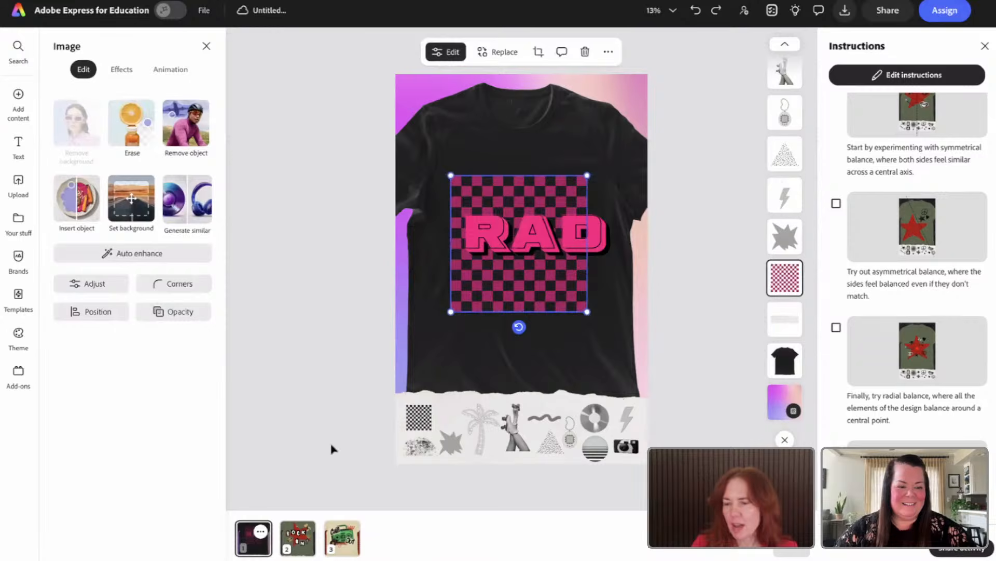
- Duplicate the RAD T-shirt page and crop the checkerboard on the copy to the Story shape
left_click(261, 532)
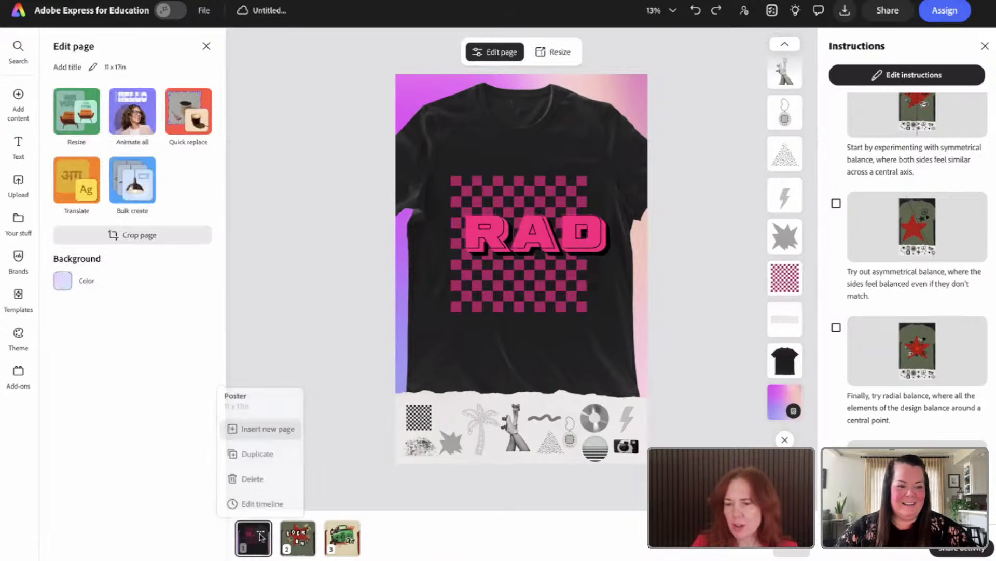
left_click(262, 455)
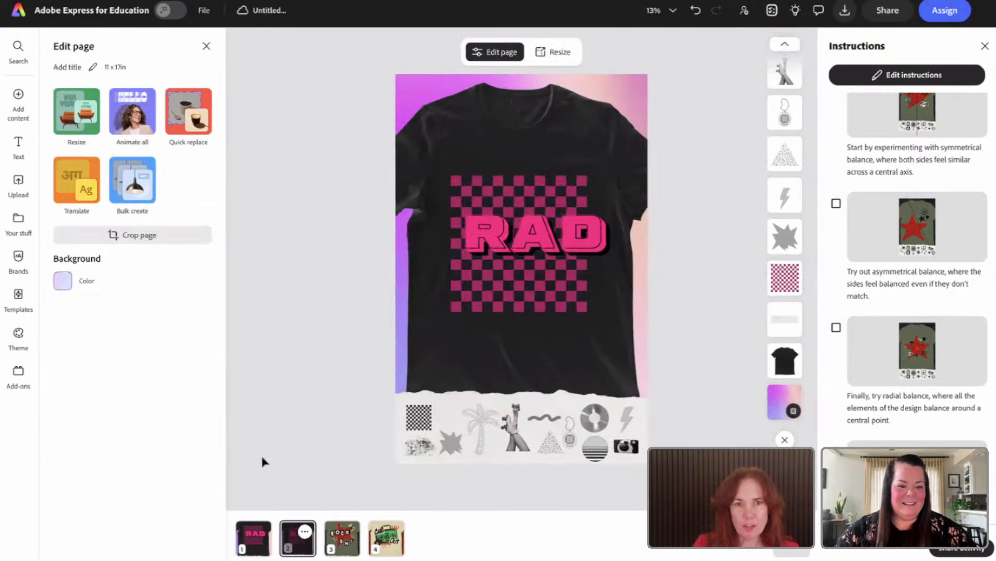
double_click(555, 270)
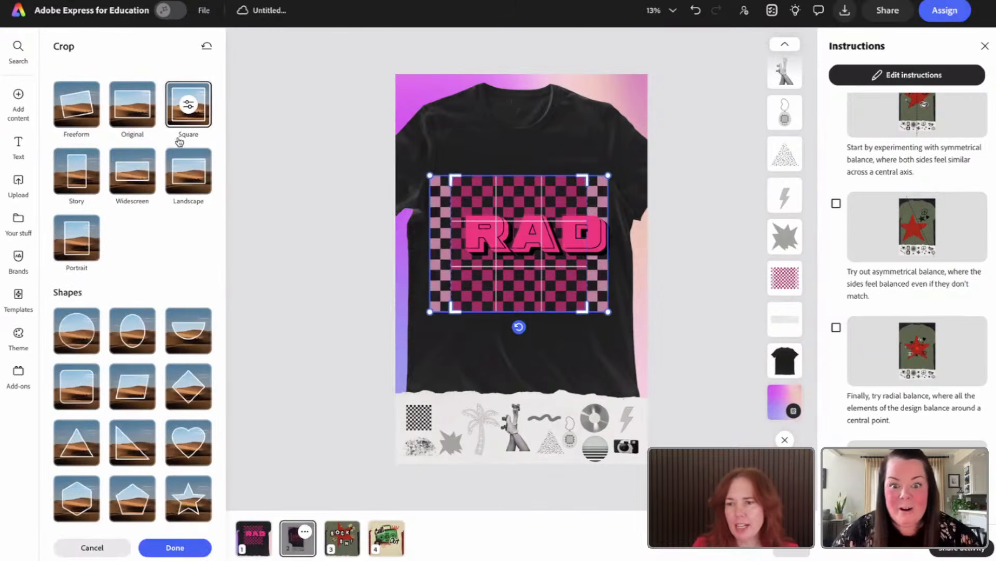
left_click(78, 178)
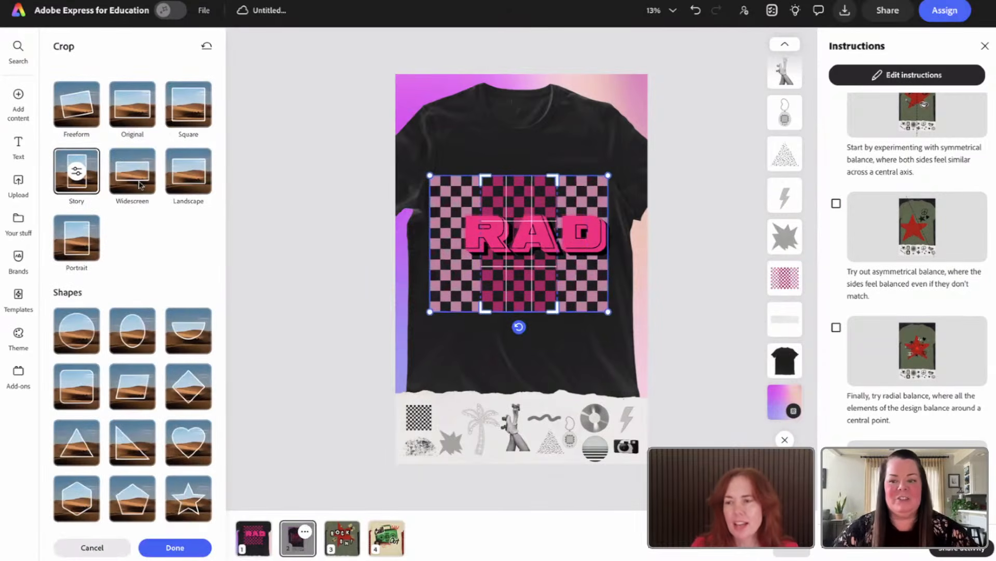
left_click(269, 202)
- Move the narrow checkerboard to the right behind the letter D and shift the RAD text left on the T-shirt
left_click_drag(519, 292, 566, 289)
left_click_drag(518, 252, 497, 246)
left_click_drag(582, 295, 574, 293)
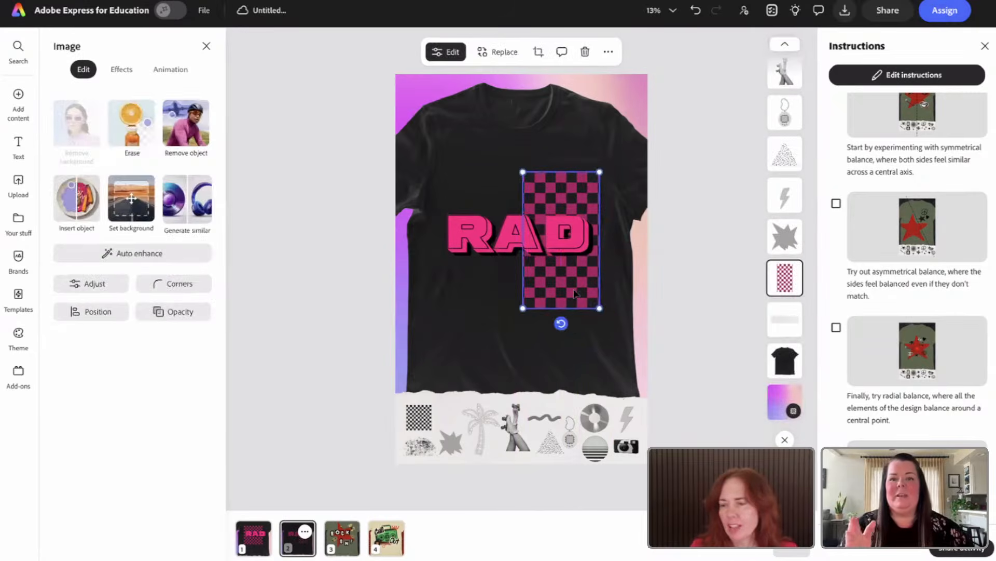
- Trim the checkerboard's crop to whole squares, then enlarge it slightly and reposition it behind the right side of RAD
double_click(568, 295)
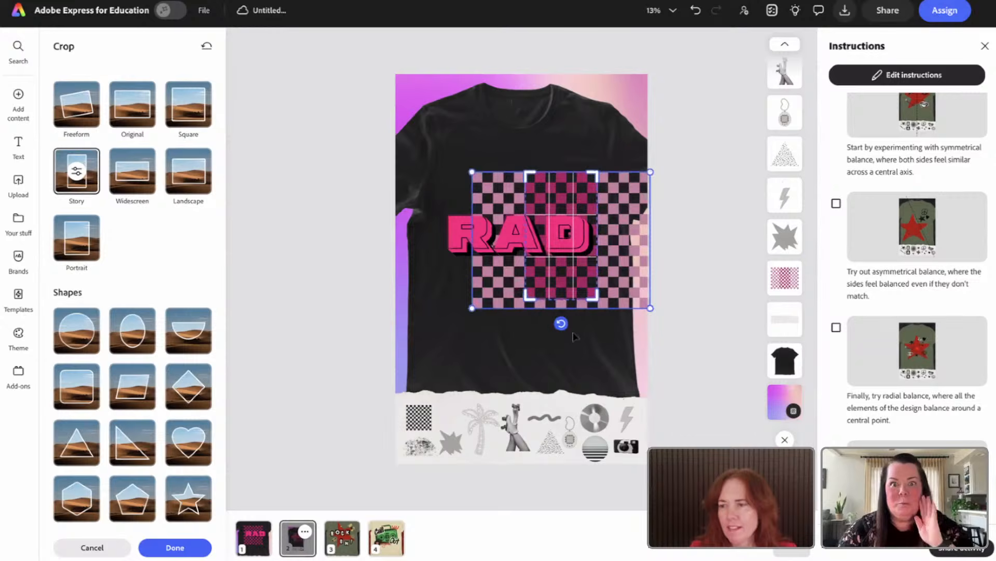
left_click(370, 355)
left_click_drag(553, 279, 512, 321)
left_click_drag(559, 291, 561, 282)
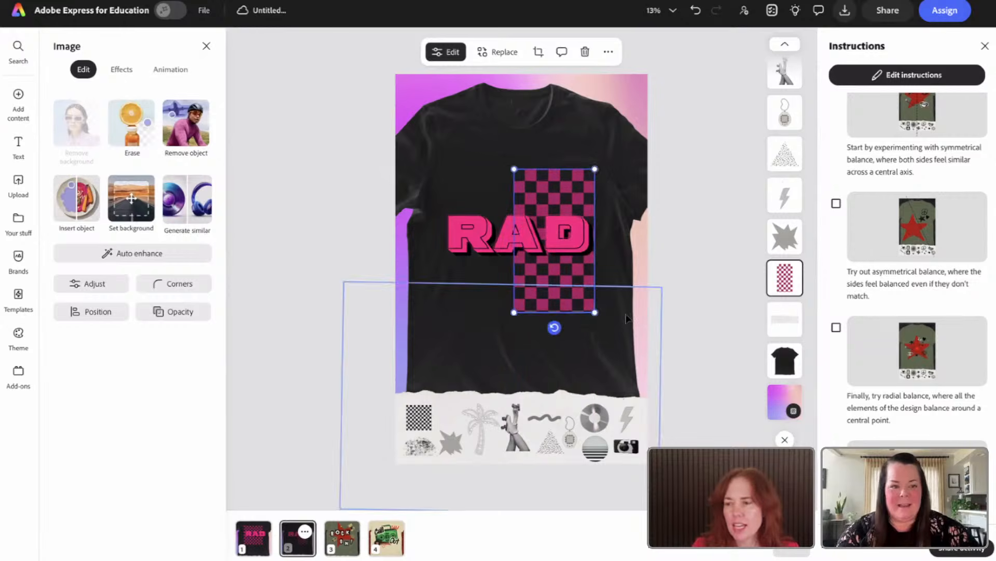
- Compare the first page's square checkerboard layout with the off-center layout on the duplicated page
left_click(637, 276)
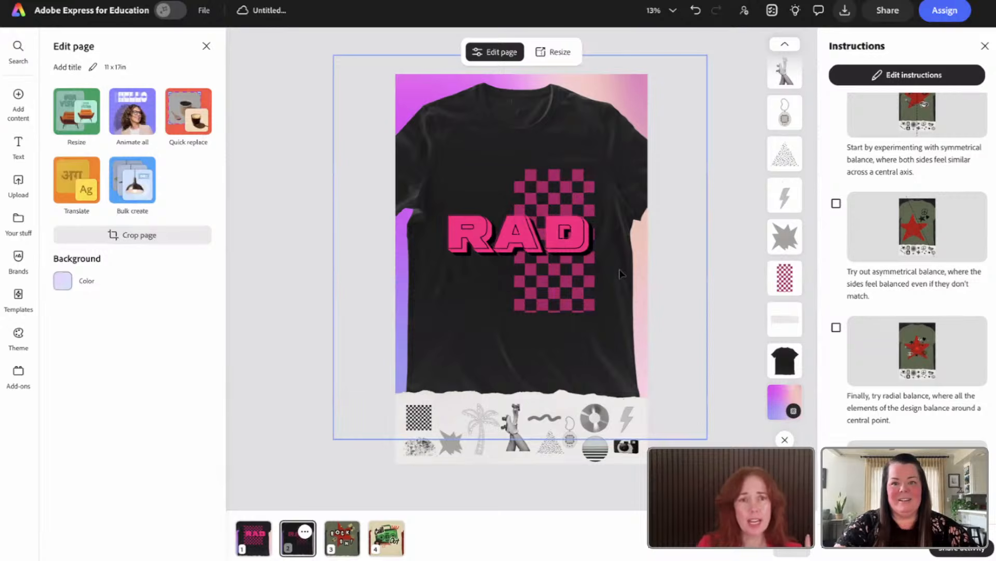
left_click(253, 545)
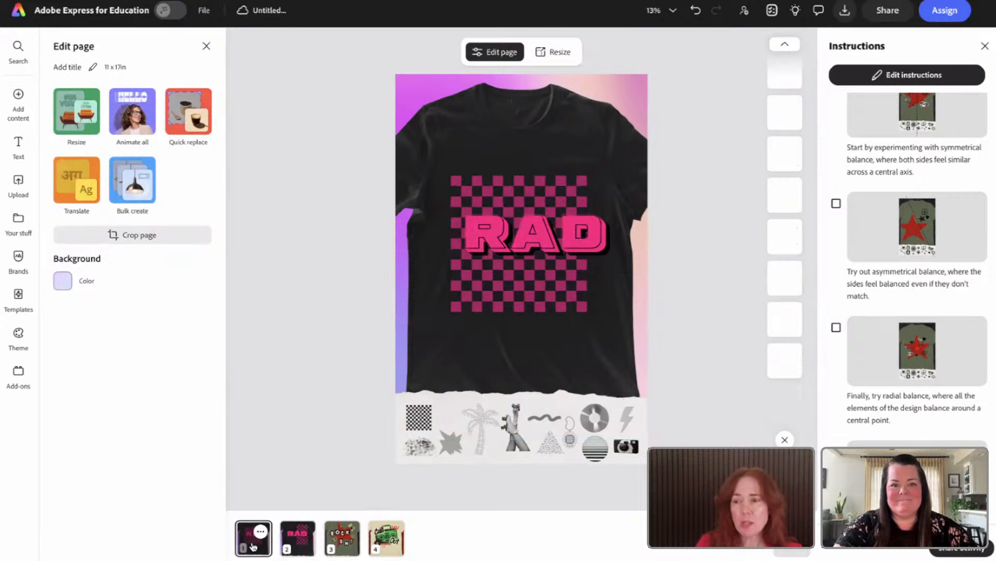
left_click(297, 539)
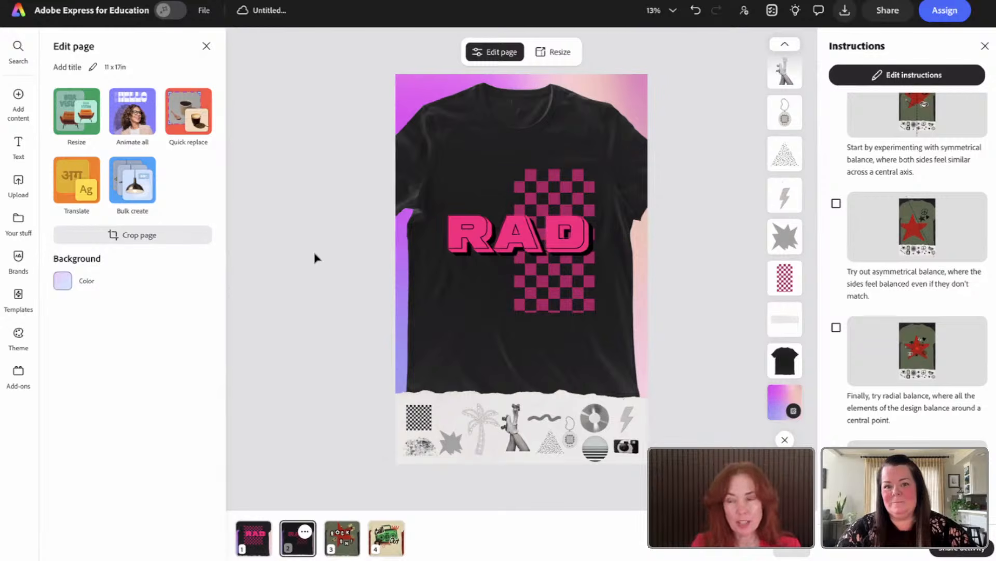
- Move the checkerboard toward the middle of the RAD text and crop it to a smaller Story rectangle
left_click(534, 295)
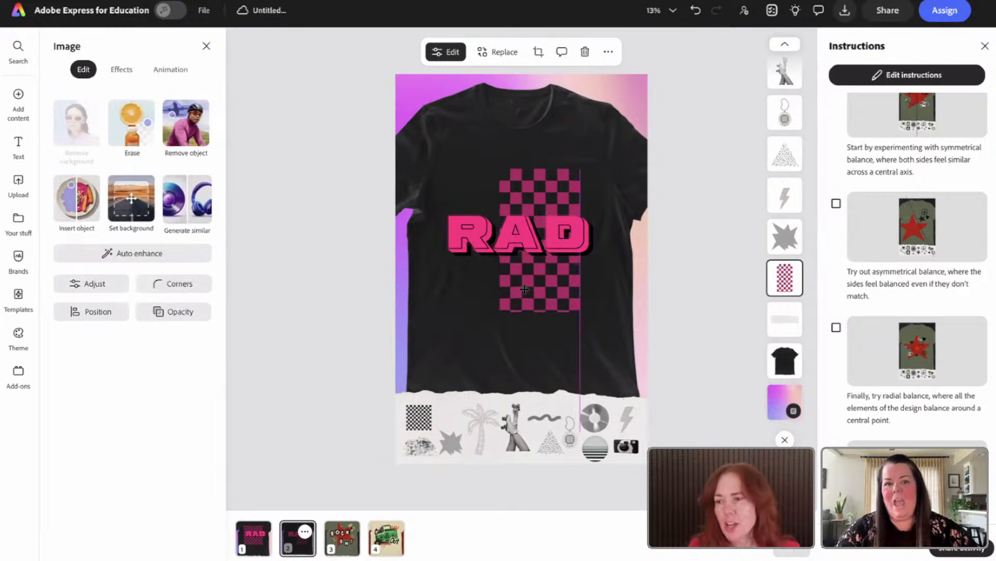
left_click_drag(535, 295, 514, 291)
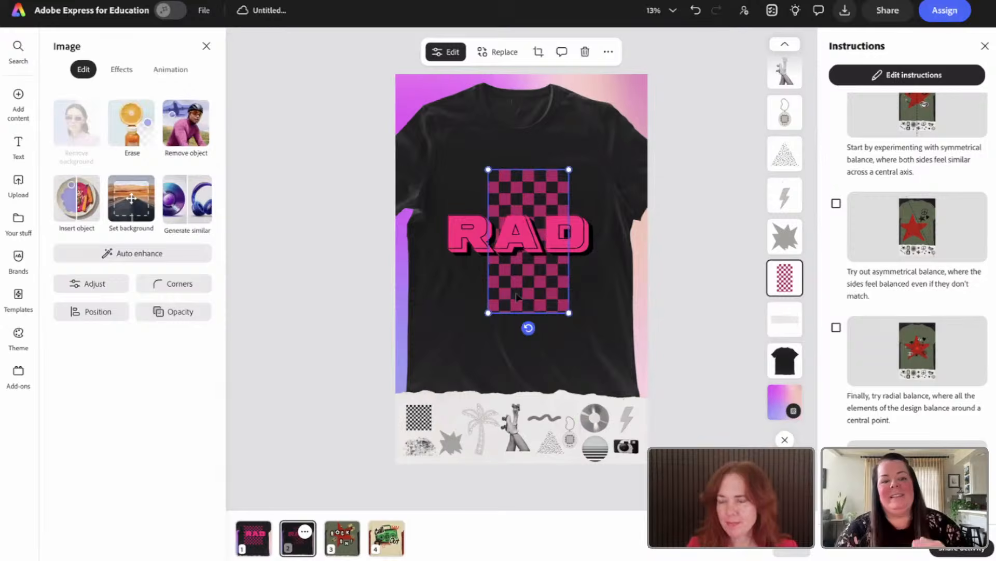
double_click(516, 297)
left_click_drag(488, 313, 512, 301)
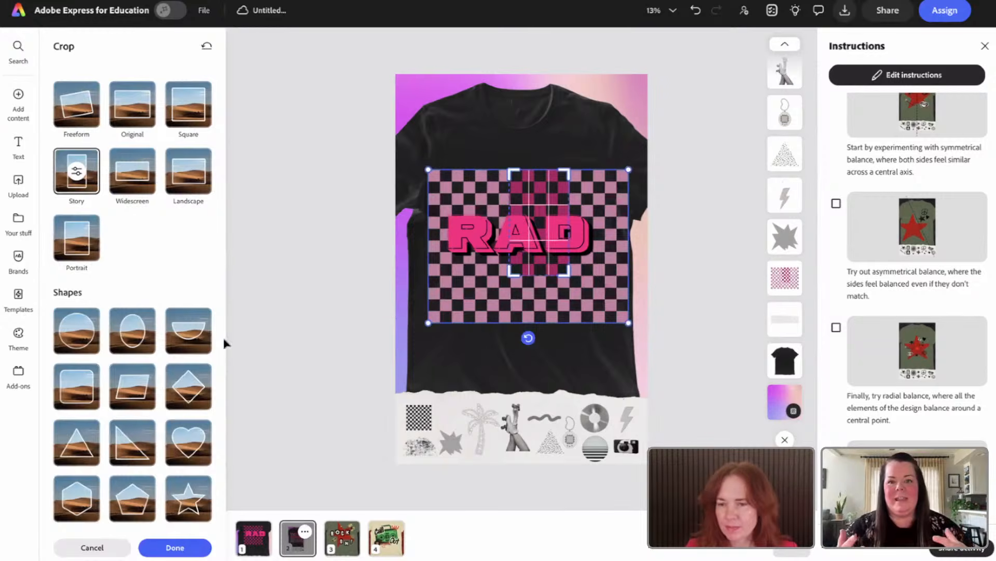
left_click(322, 327)
- Shift the small checkerboard down and right behind the A and D and trim its partial edge squares
left_click(498, 281)
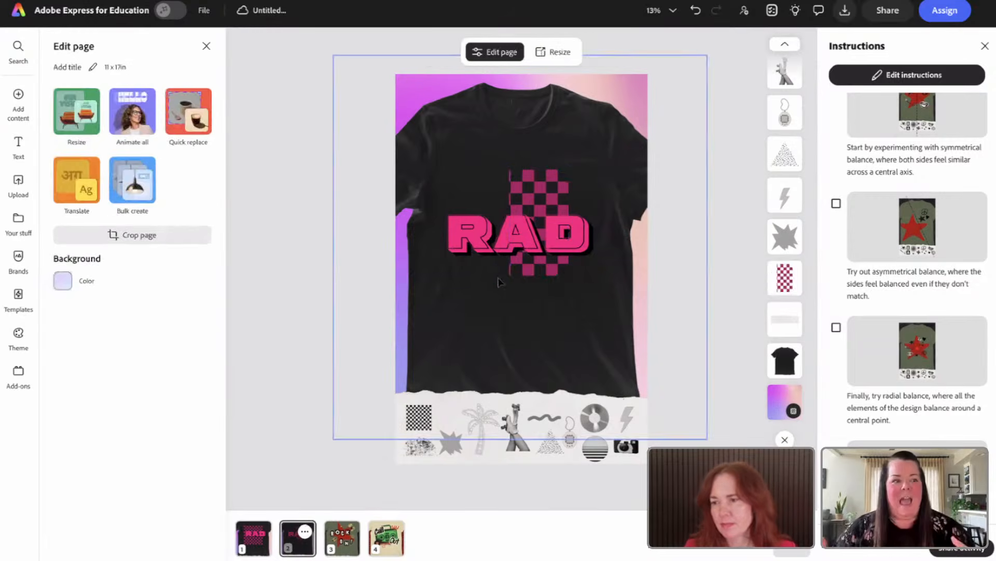
left_click_drag(528, 271, 532, 288)
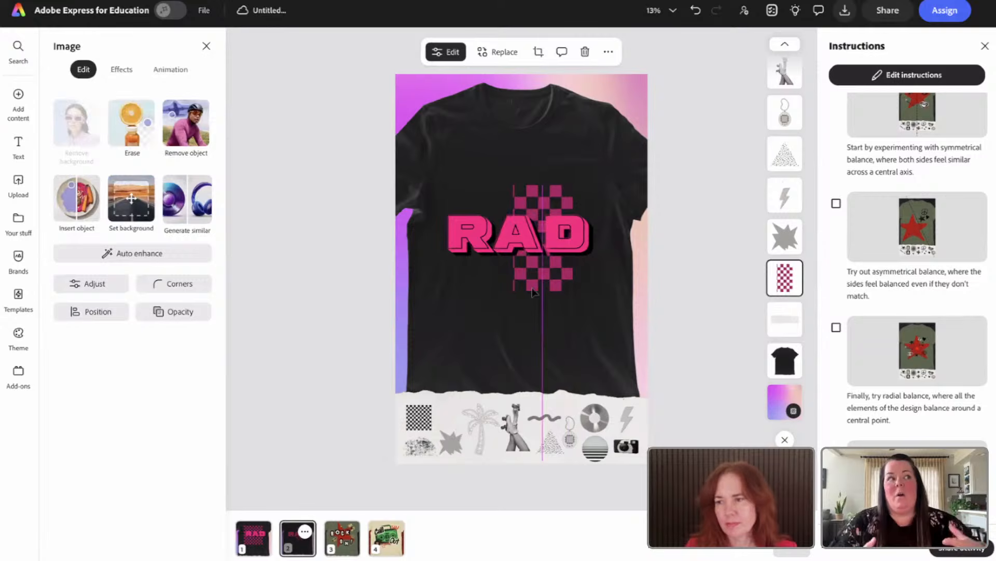
double_click(534, 286)
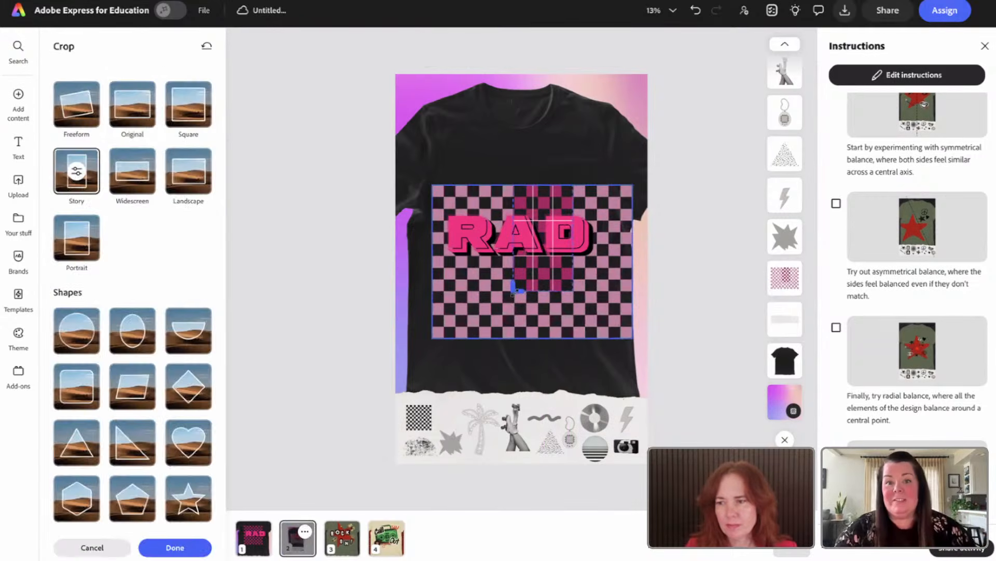
left_click(354, 280)
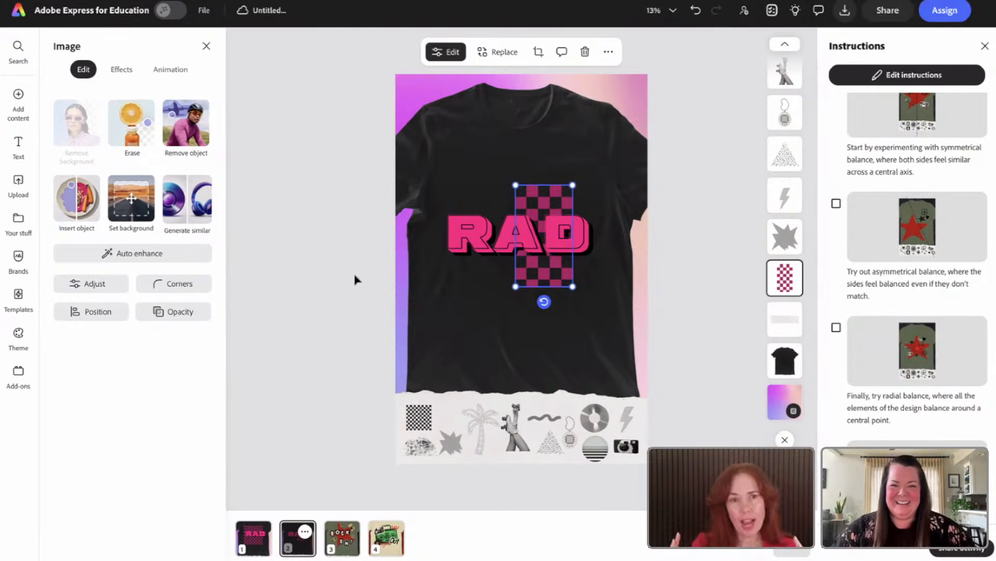
- Center the RAD text horizontally over the square checkerboard on the first page
left_click(252, 537)
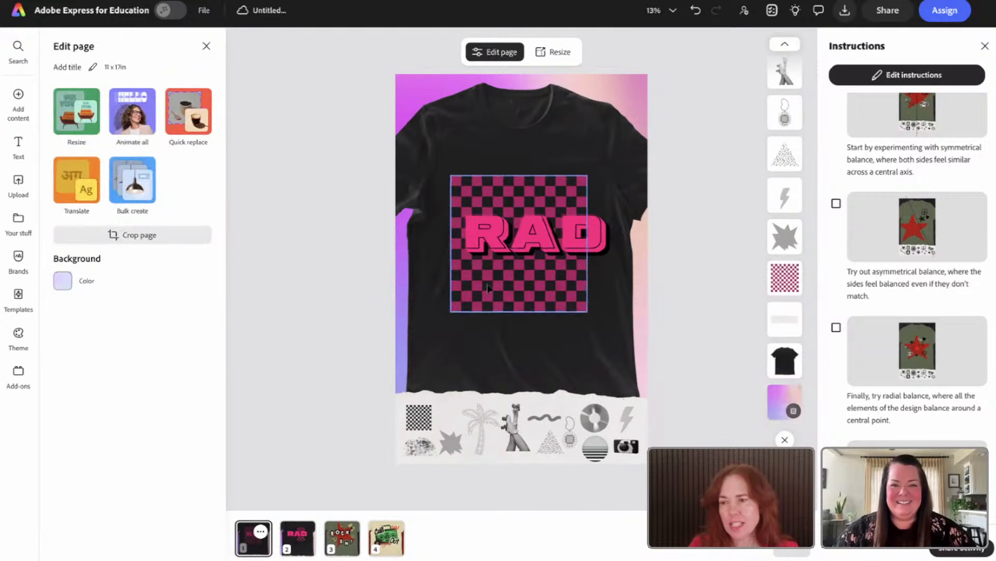
left_click(512, 248)
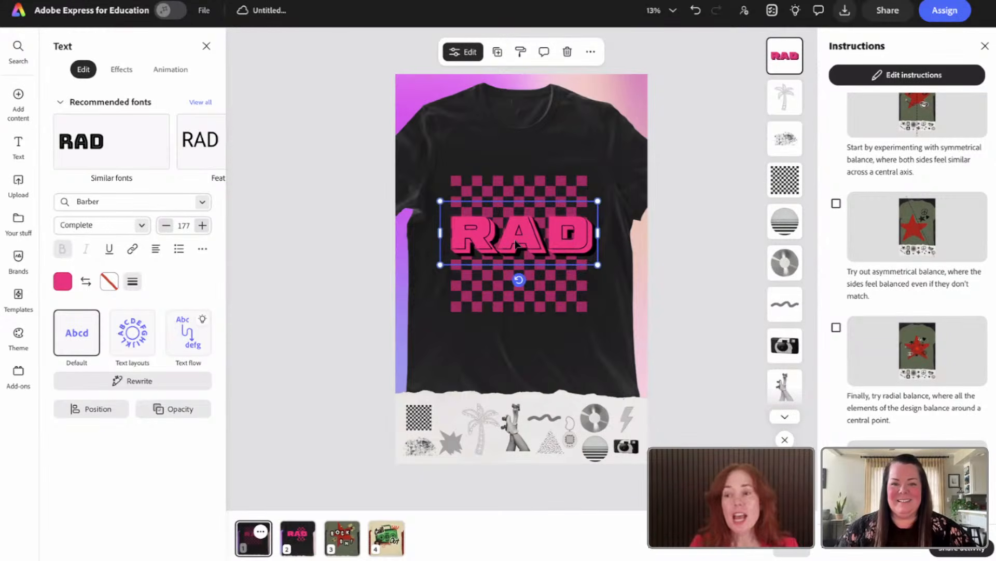
left_click_drag(518, 244, 533, 244)
- Delete the pink checkerboard behind the RAD text on the second page
left_click(292, 533)
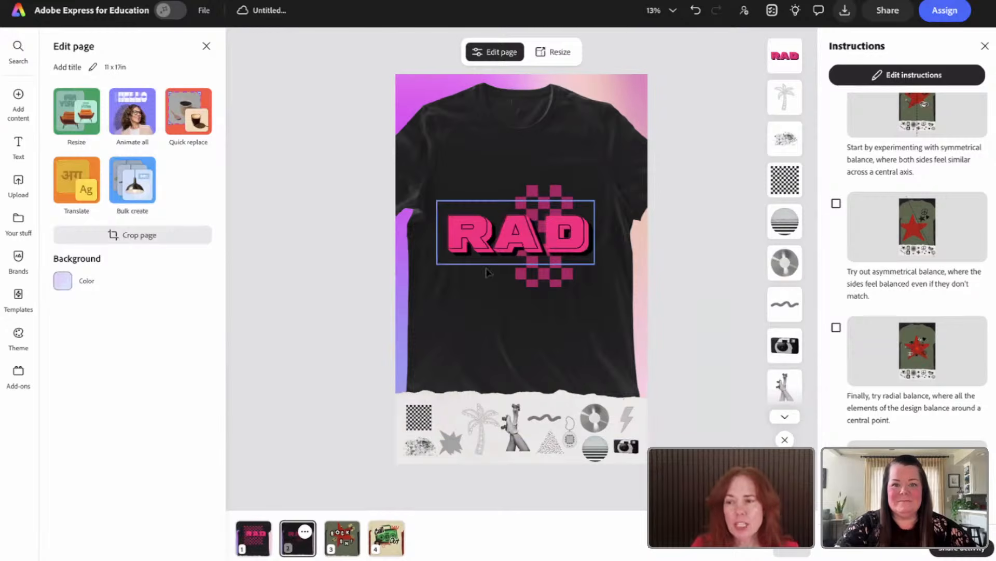
left_click(532, 286)
key("Delete")
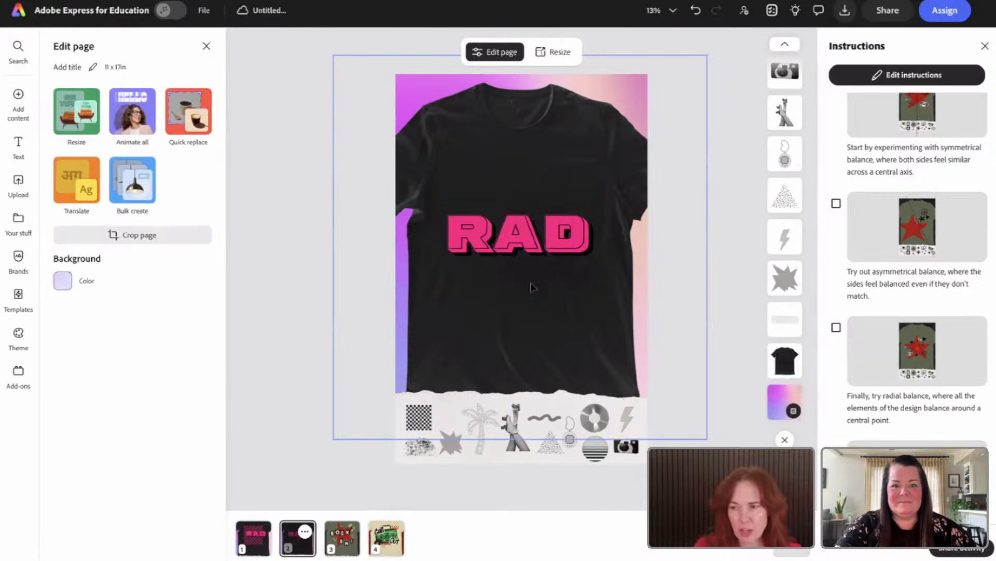
- Enlarge the gray starburst from the element strip and place it behind the left part of the RAD text
left_click(453, 442)
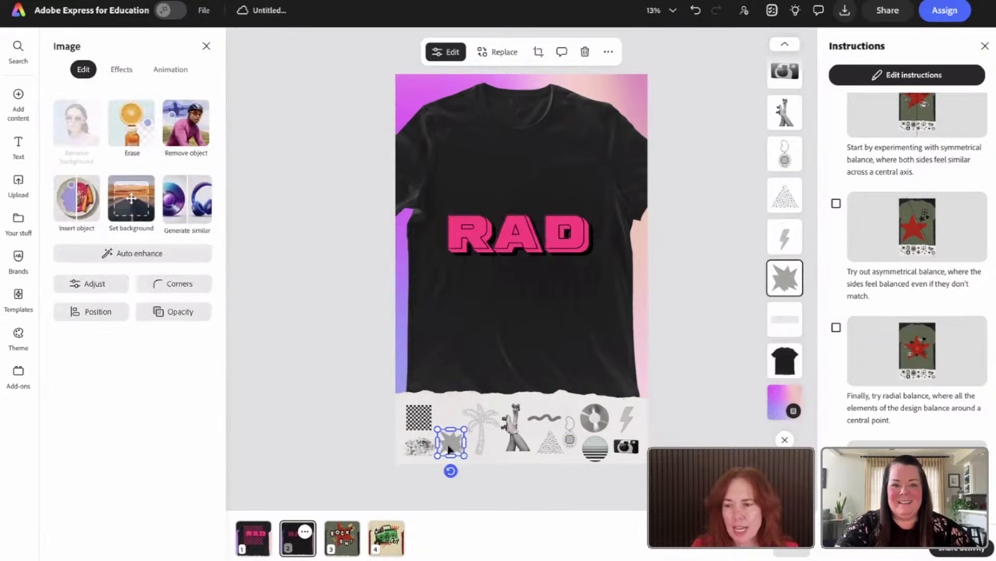
left_click_drag(464, 429, 423, 292)
left_click_drag(438, 267, 444, 271)
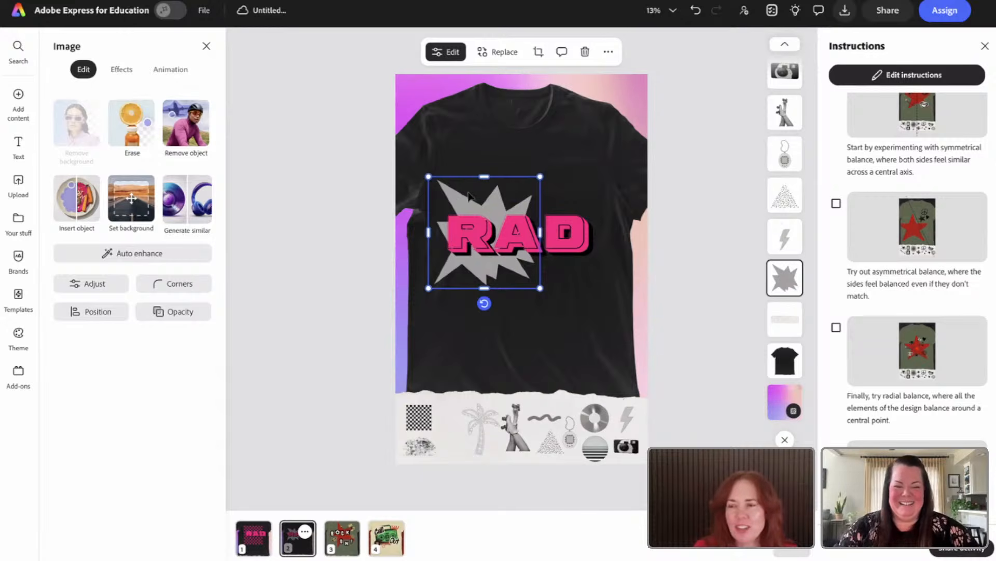
- Apply the Duotone tone to the starburst with the same default pink for both its shadows and highlights
left_click(120, 76)
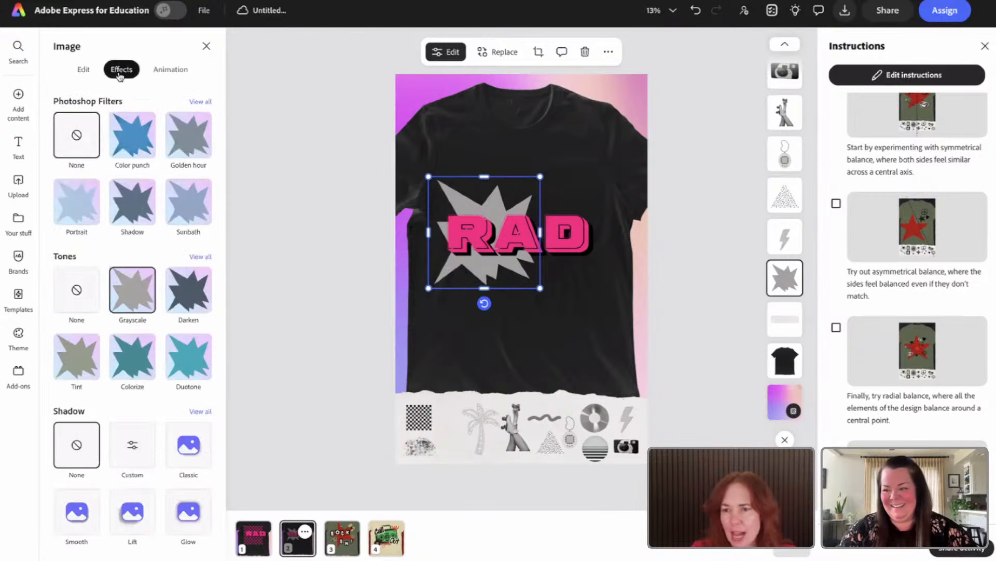
left_click(198, 364)
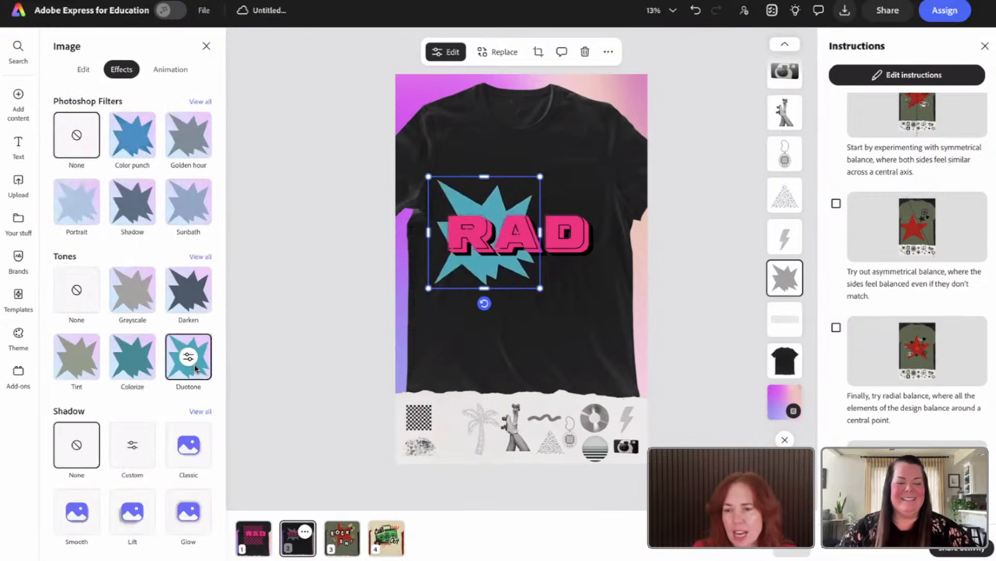
left_click(195, 368)
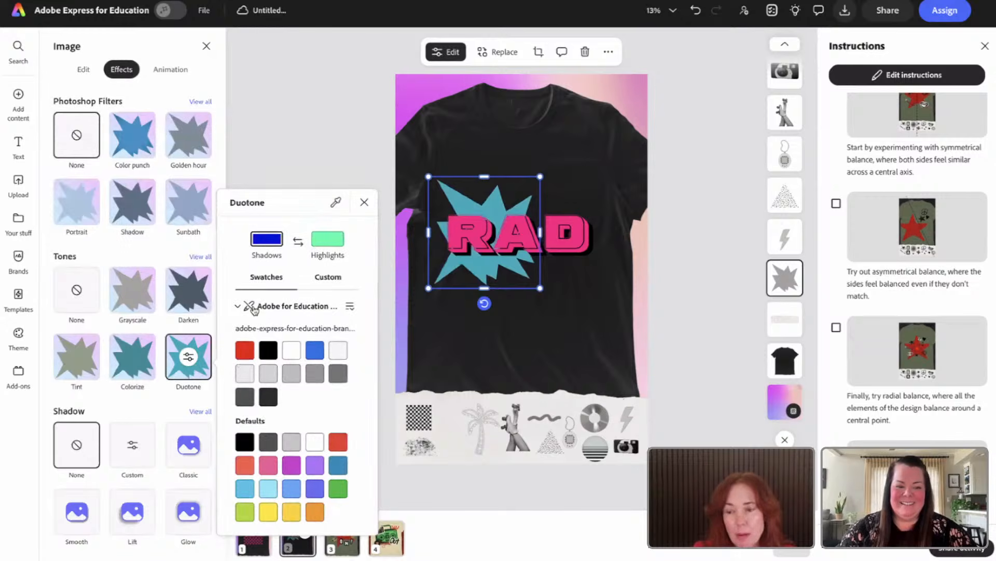
left_click(268, 469)
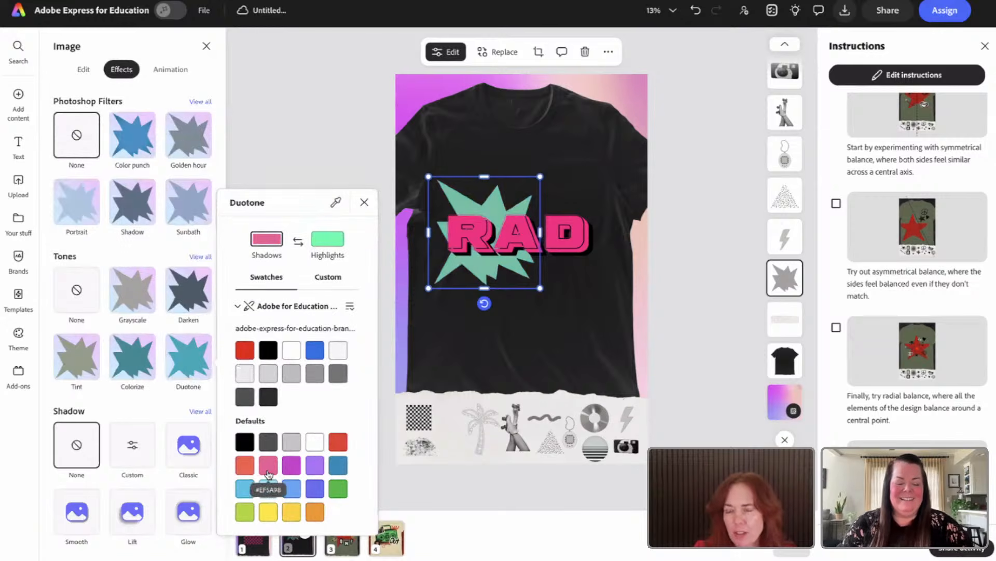
left_click(329, 244)
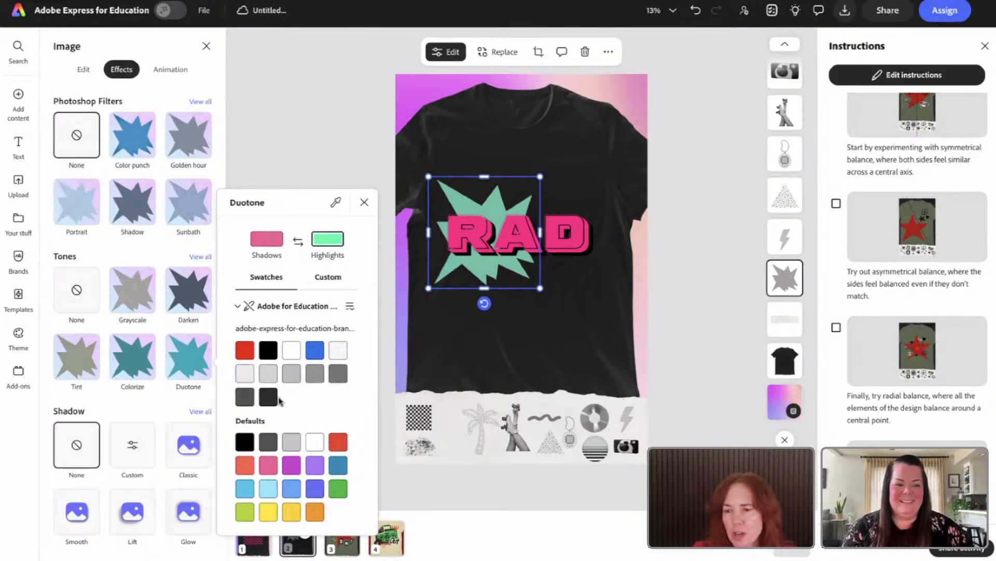
left_click(267, 465)
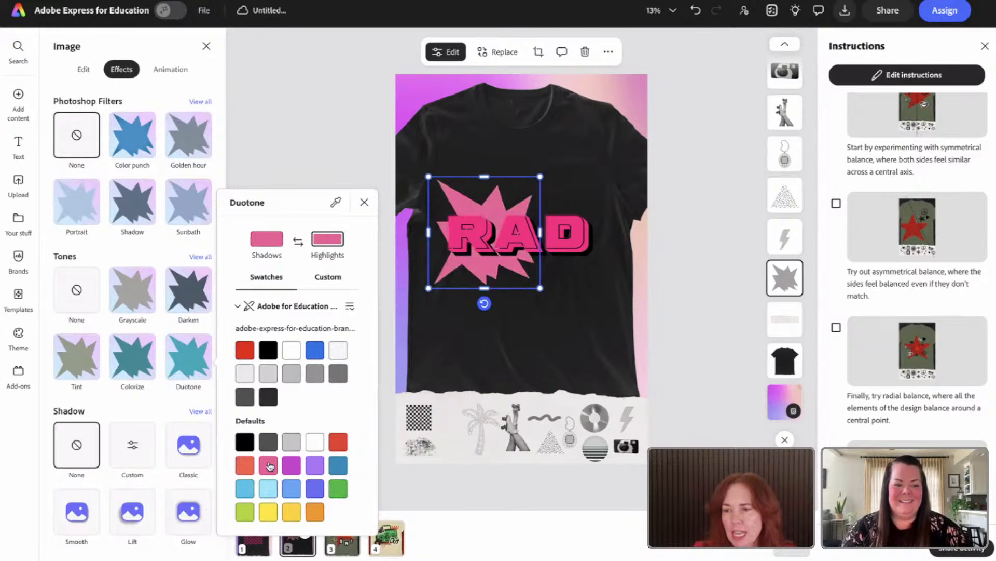
left_click(314, 150)
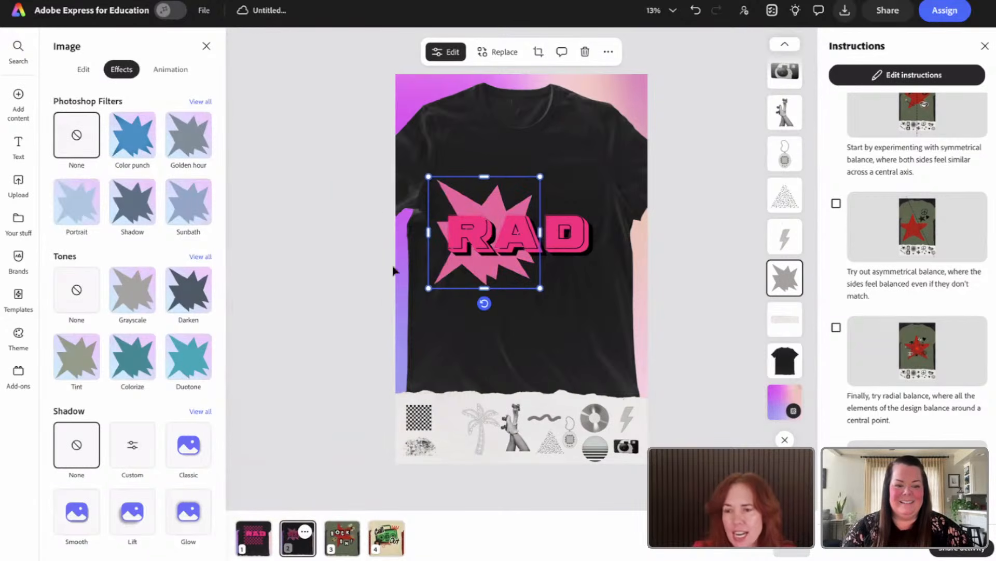
- Lower the starburst's opacity to 75% and shift it slightly left behind the RAD text
left_click(83, 69)
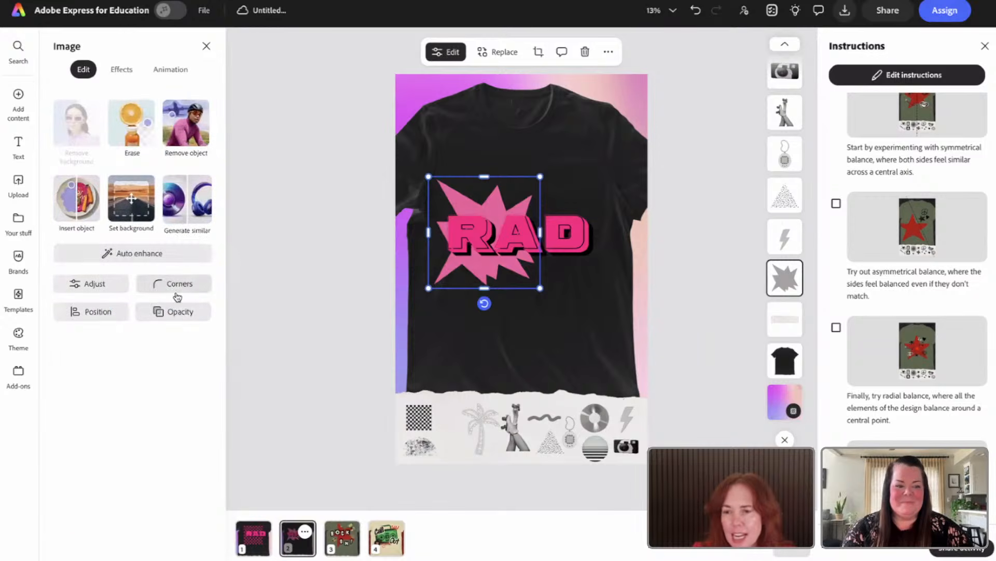
left_click(178, 311)
left_click_drag(250, 367, 226, 371)
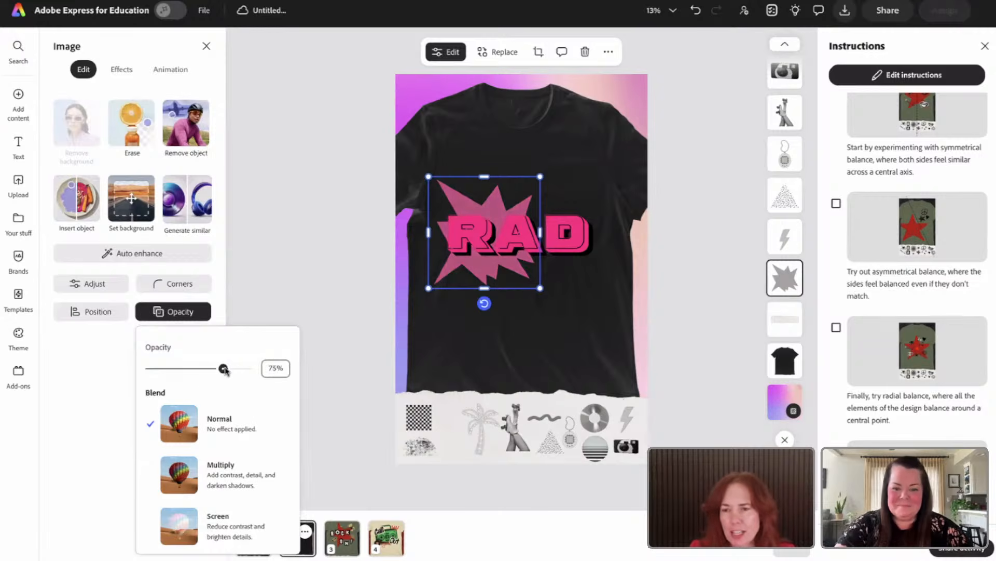
left_click(270, 213)
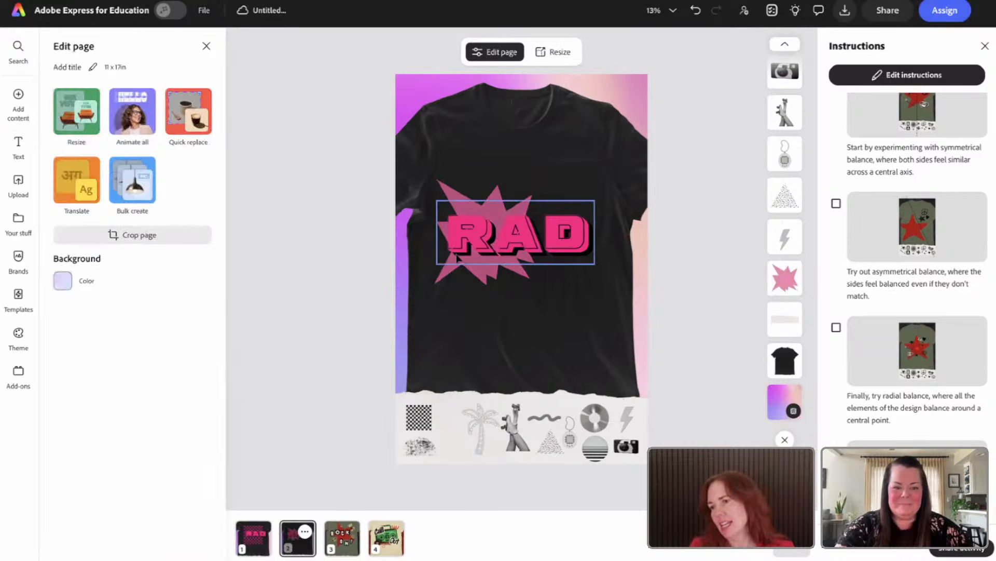
left_click(456, 275)
mouse_move(457, 275)
left_mouse_down()
mouse_move(444, 269)
mouse_move(439, 218)
mouse_move(440, 273)
left_mouse_up()
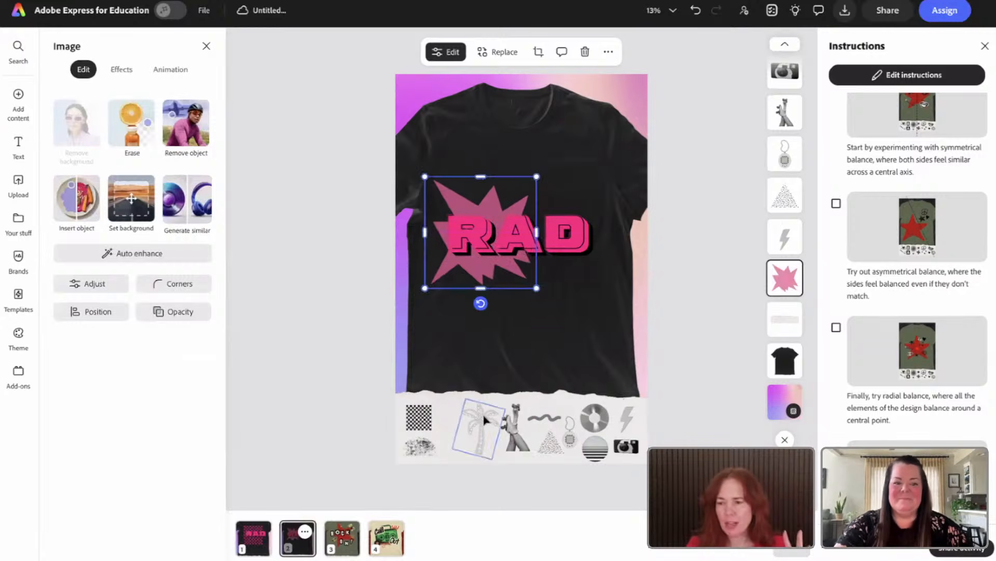
- Enlarge the gray wavy line from the element strip and place it diagonally below the RAD text
left_click(540, 418)
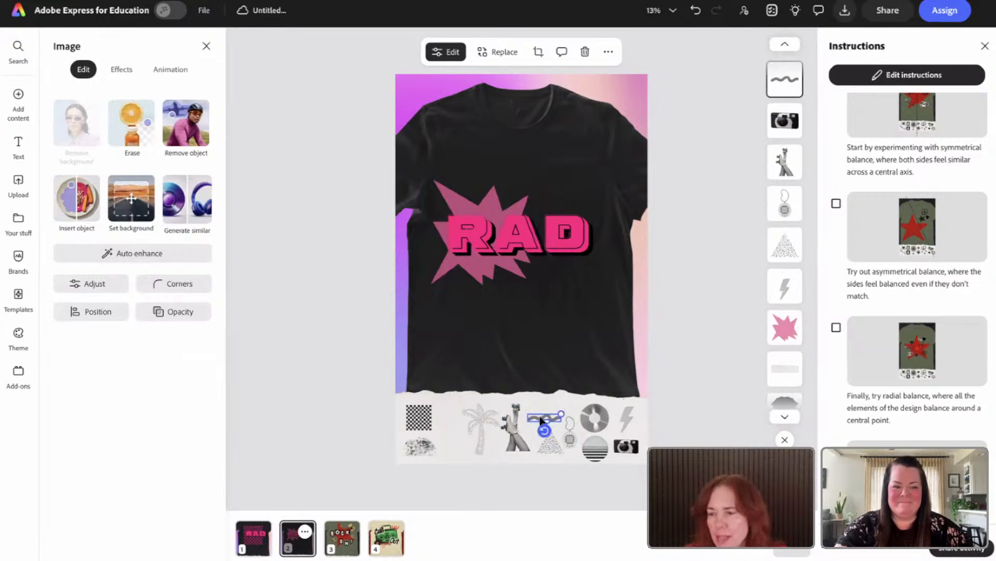
mouse_move(540, 408)
left_mouse_down()
mouse_move(516, 308)
mouse_move(580, 304)
left_mouse_up()
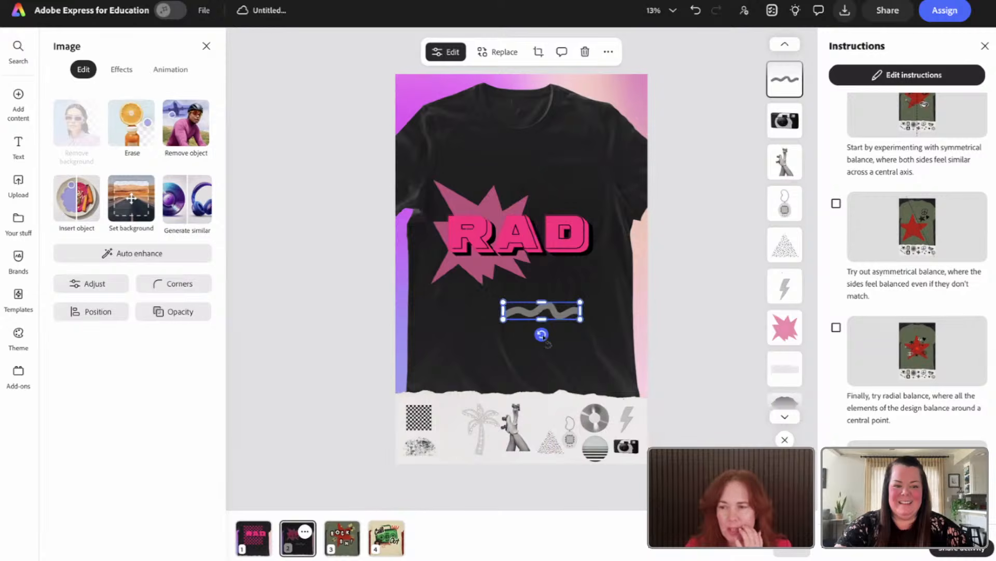
mouse_move(541, 334)
left_mouse_down()
mouse_move(522, 343)
mouse_move(543, 309)
mouse_move(528, 291)
left_mouse_up()
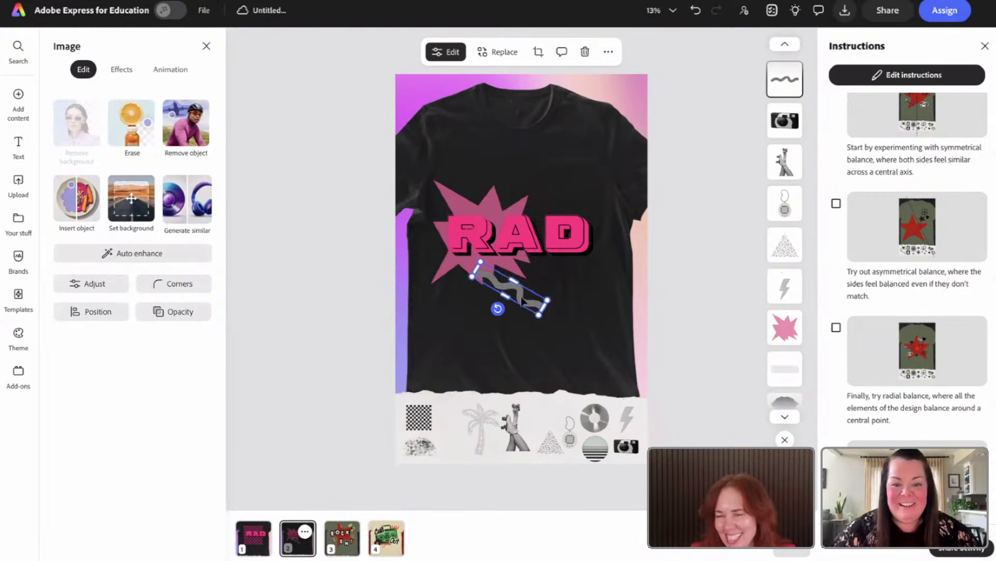
- Apply the default Duotone tone to the wavy line and position it diagonally behind the RAD text
left_click(123, 73)
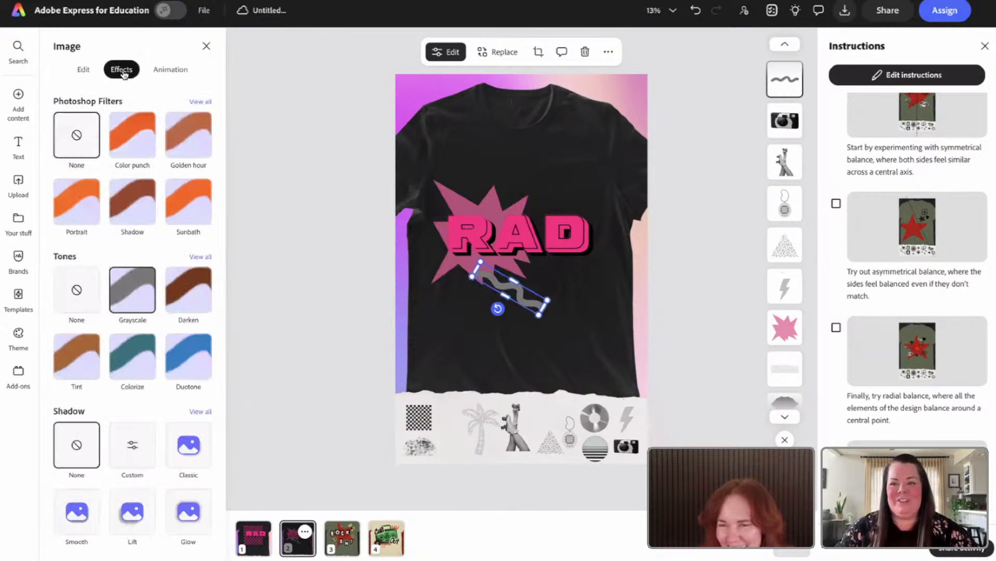
left_click(173, 351)
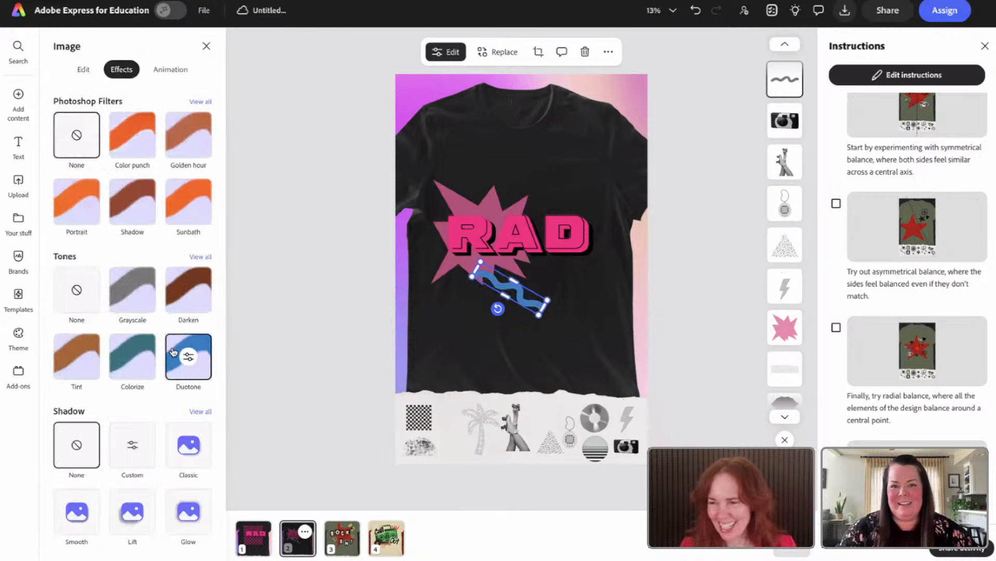
left_click(379, 253)
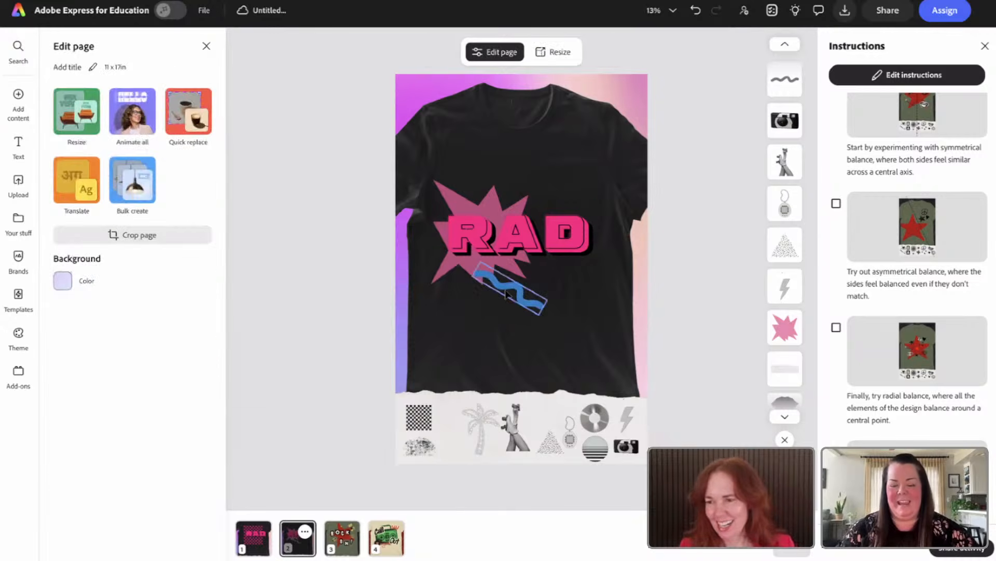
mouse_move(507, 294)
left_mouse_down()
mouse_move(477, 207)
mouse_move(447, 188)
mouse_move(483, 240)
mouse_move(501, 222)
mouse_move(494, 270)
left_mouse_up()
left_click(334, 300)
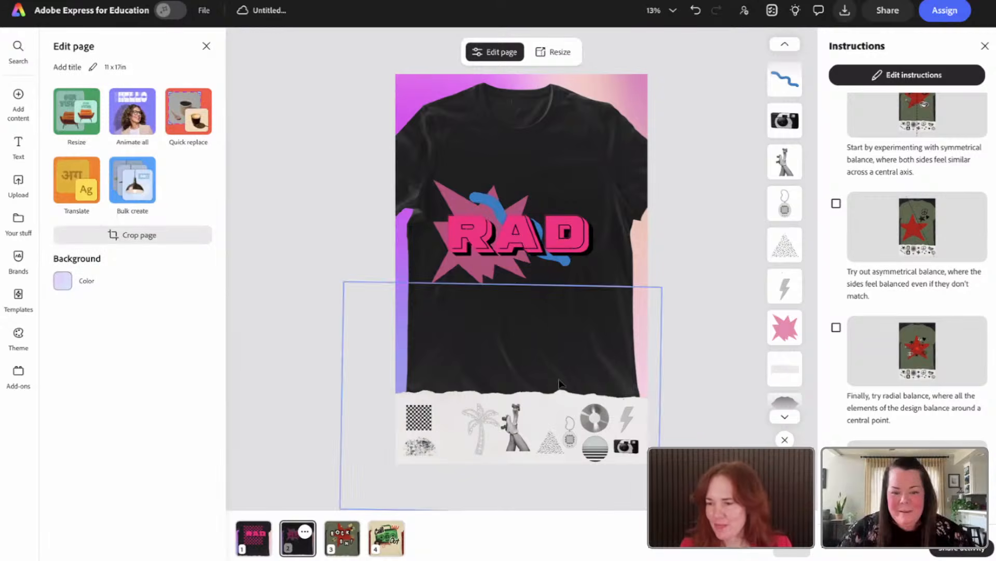
- Enlarge the lightning bolt from the element strip and place it behind the A and D of the RAD text
left_click(628, 425)
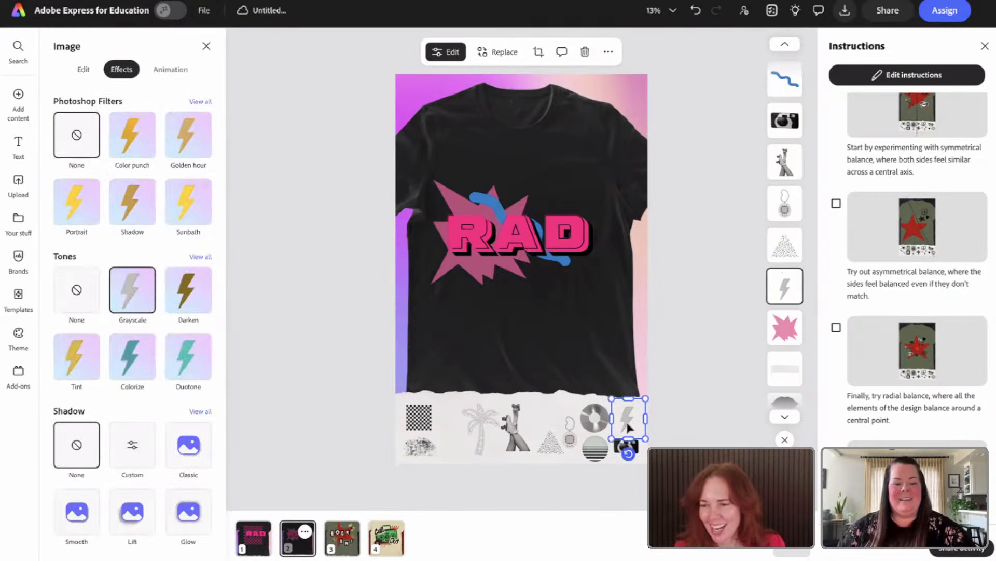
left_click_drag(628, 427, 475, 368)
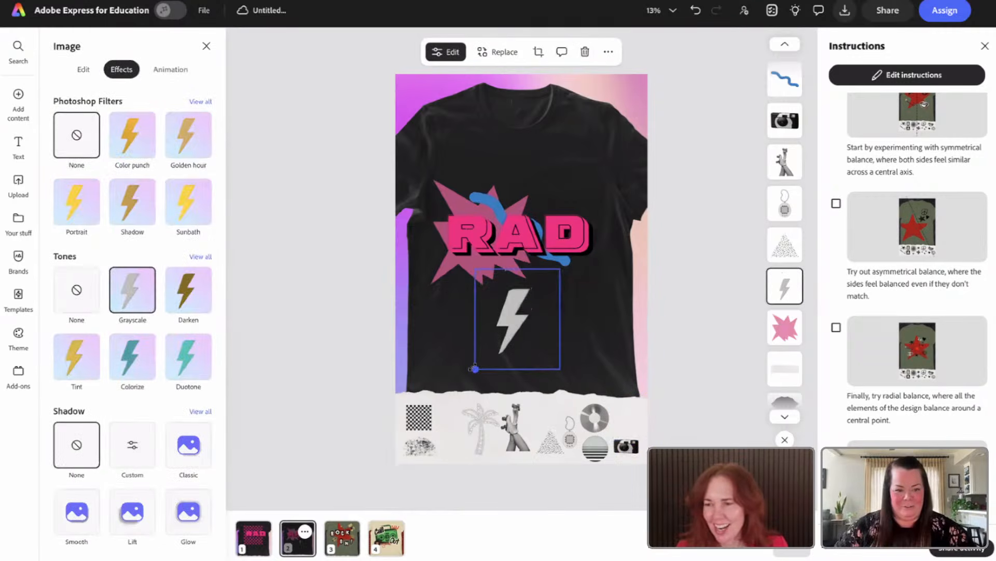
left_click_drag(514, 321, 547, 219)
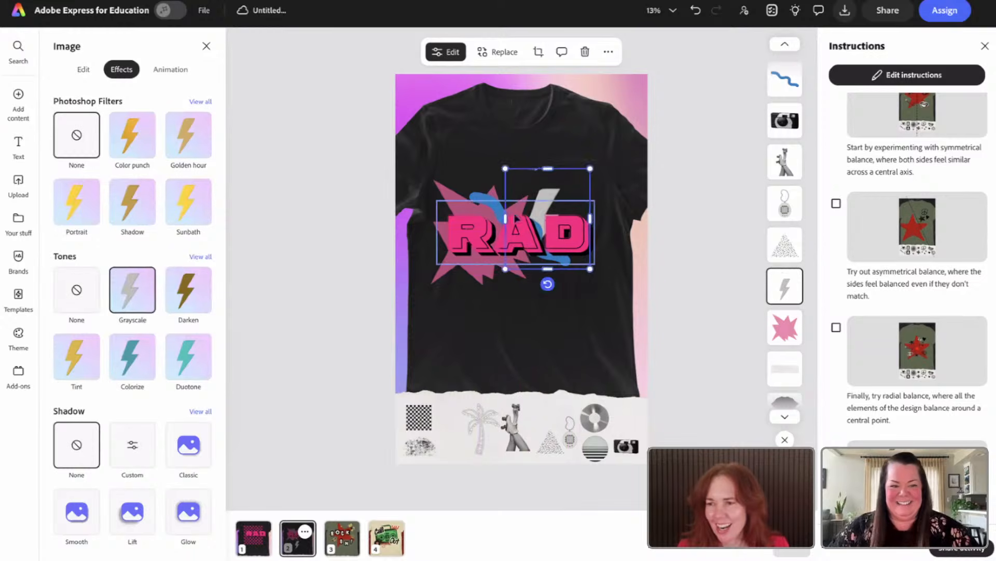
- Shrink the blue wavy line and move it just below the starburst's lower right edge
left_click(498, 212)
left_click(493, 209)
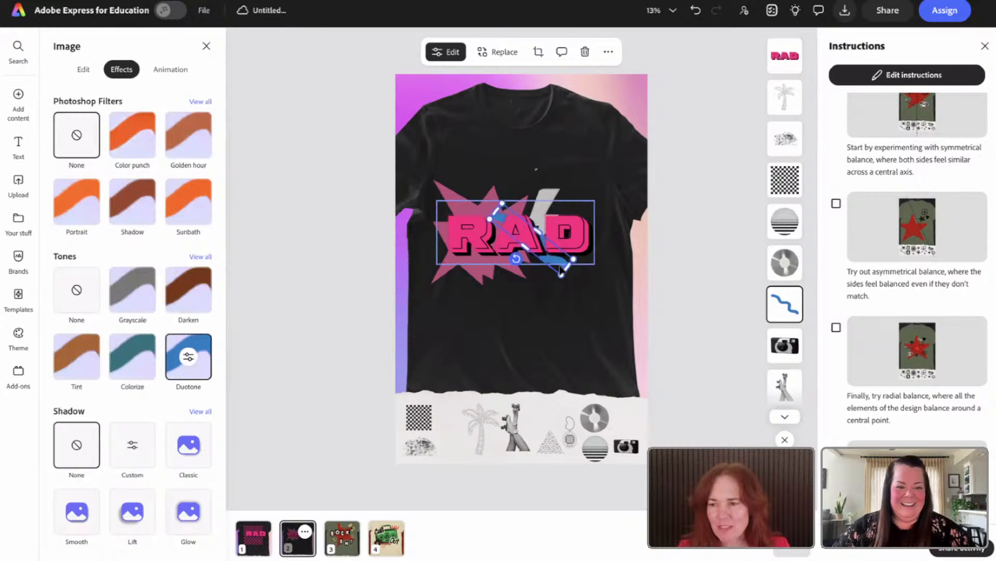
mouse_move(560, 270)
left_mouse_down()
mouse_move(535, 307)
mouse_move(521, 292)
mouse_move(481, 285)
mouse_move(516, 293)
left_mouse_up()
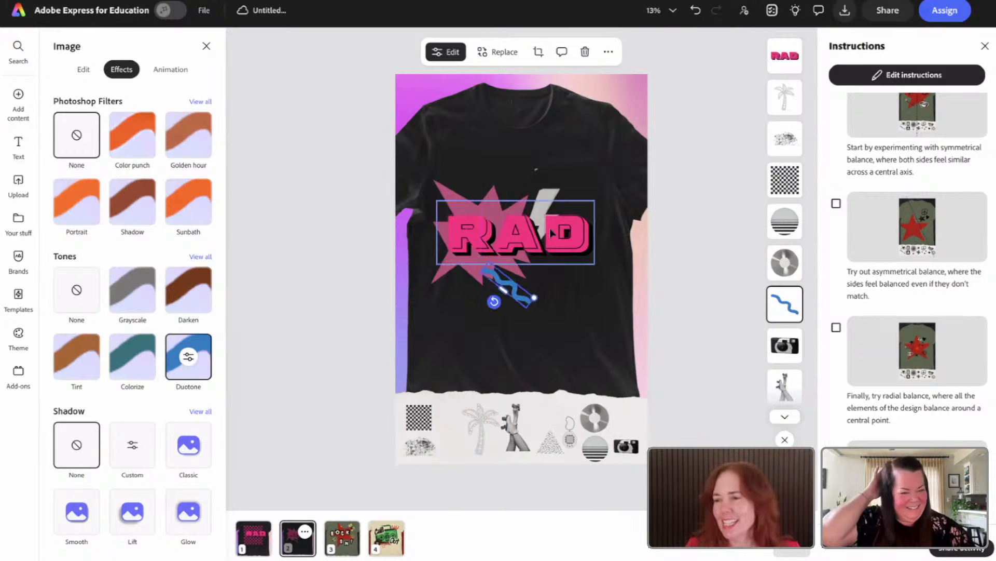
- Try the lightning bolt higher above the D, then delete it from the page
left_click_drag(560, 191, 567, 171)
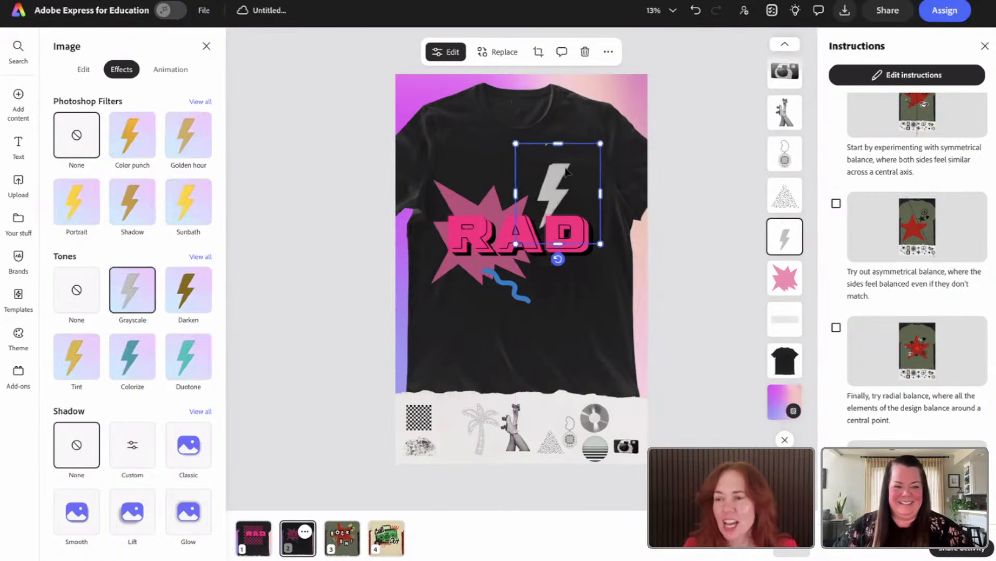
key("Delete")
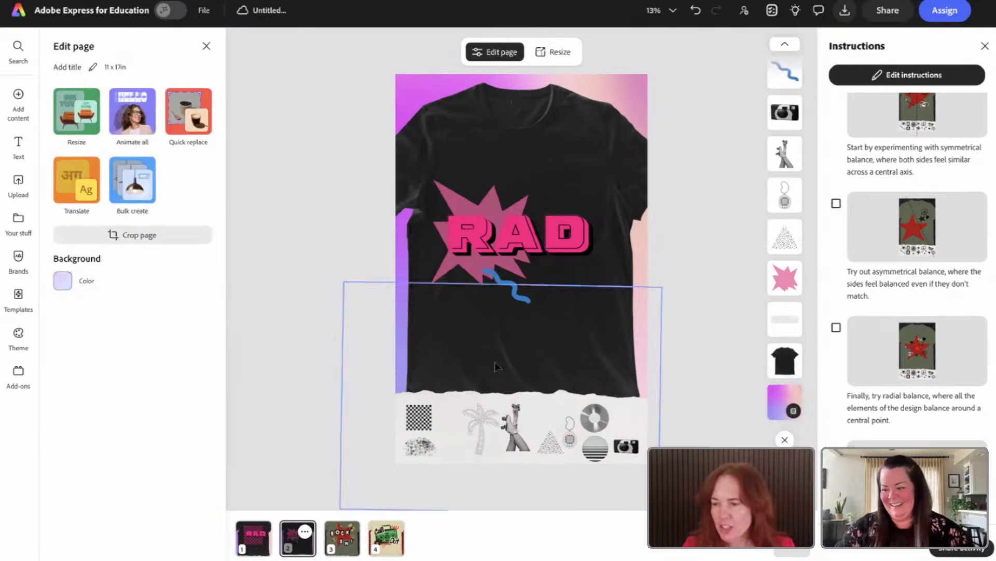
- Enlarge the speckled texture from the element strip, place it behind the RAD text over the starburst, and apply the Duotone tone
left_click_drag(419, 447, 571, 289)
left_click_drag(492, 333, 490, 222)
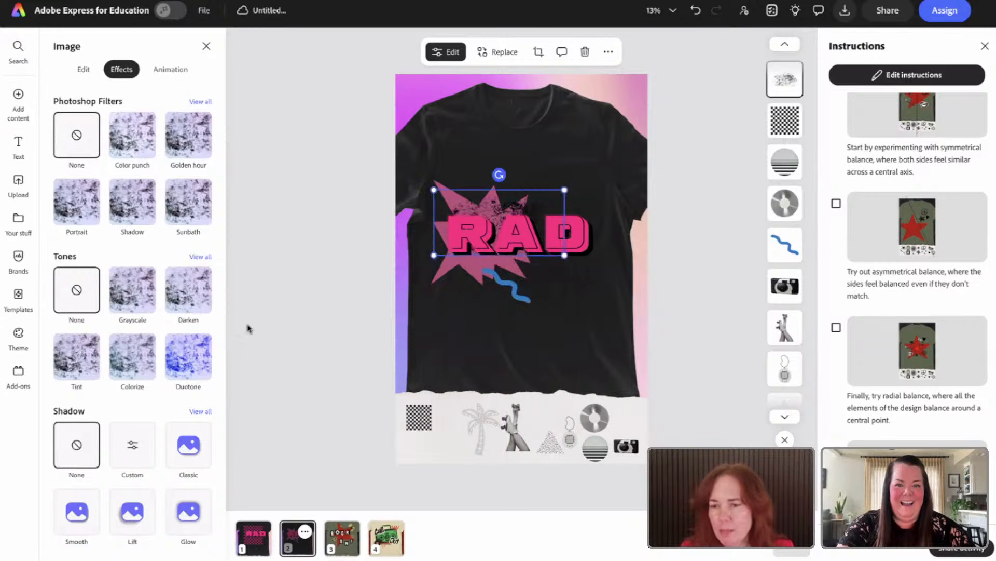
left_click(193, 363)
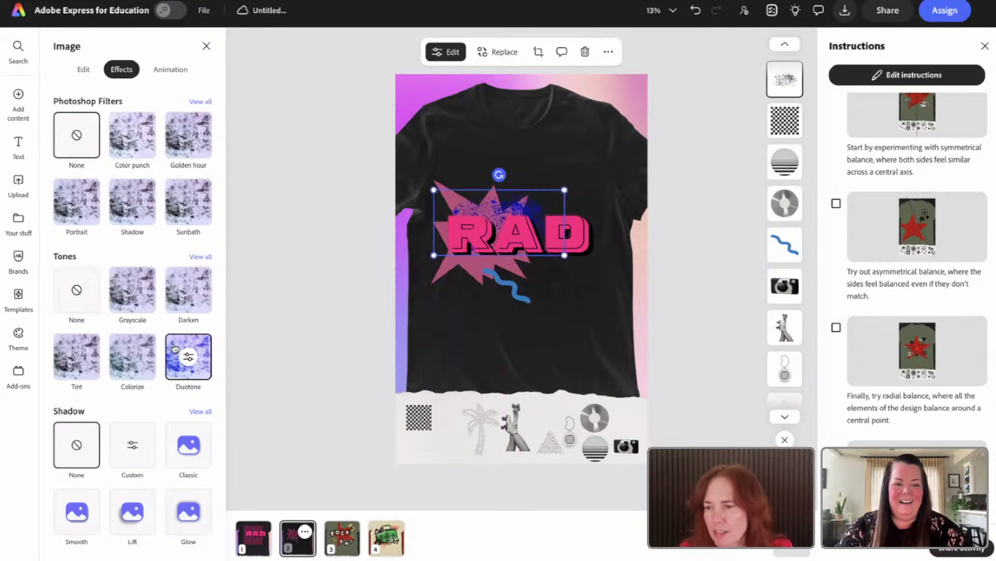
- Delete the blue wavy line below the starburst
mouse_move(506, 286)
left_mouse_down()
mouse_move(508, 254)
mouse_move(539, 316)
left_mouse_up()
key("Delete")
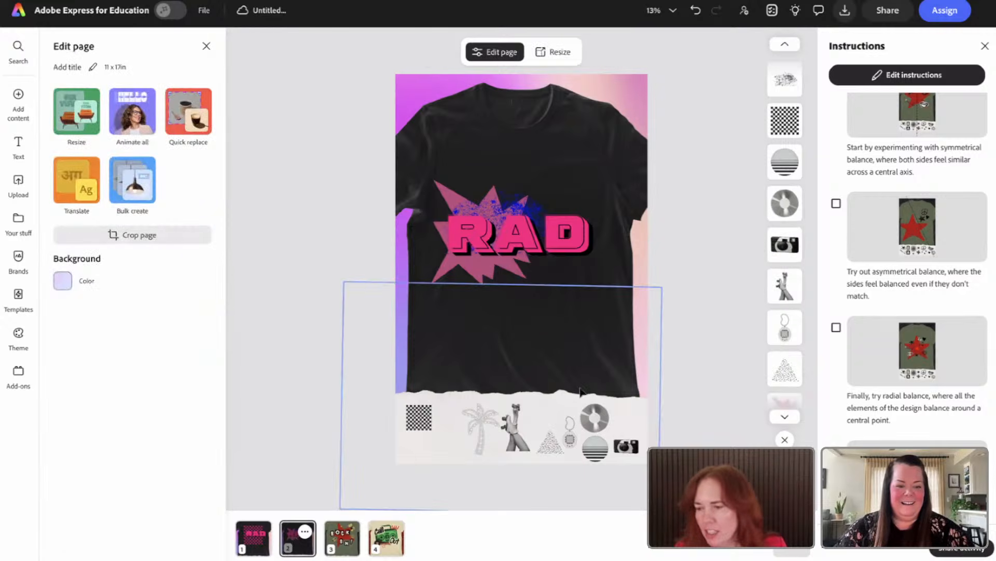
- Enlarge the blue speckled texture so it spreads across the starburst and the whole RAD text
left_click(517, 235)
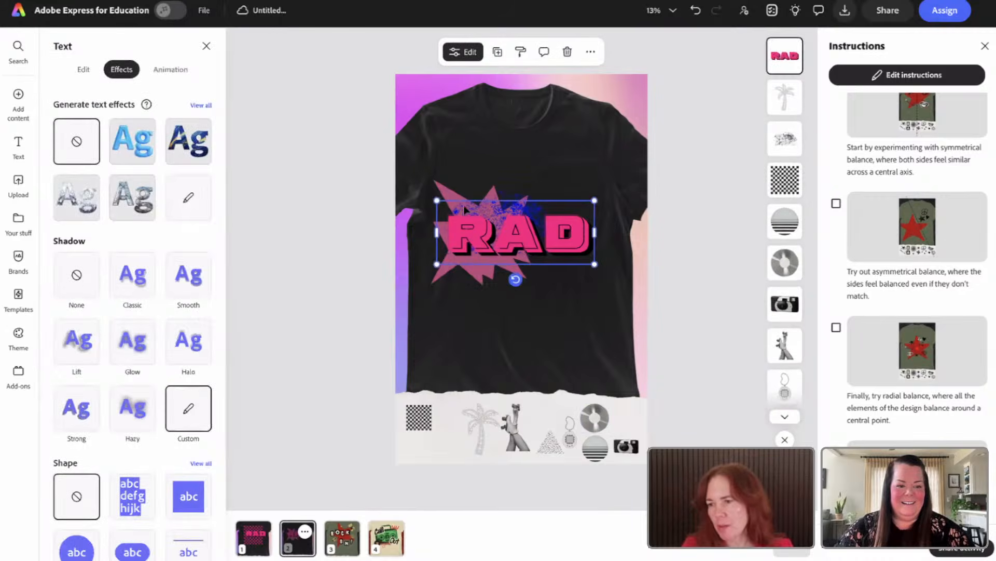
left_click(456, 199)
left_click(530, 206)
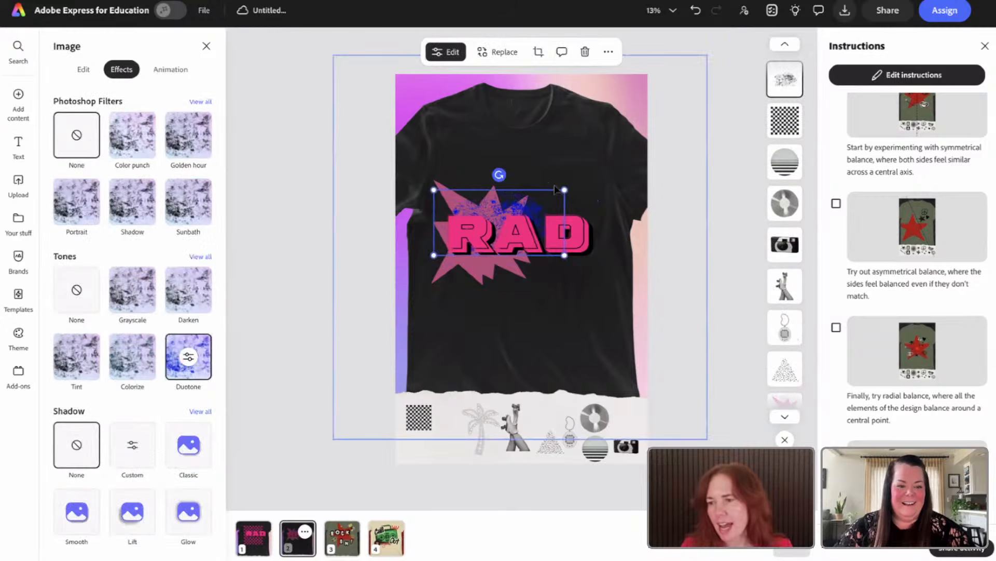
left_click_drag(565, 190, 621, 172)
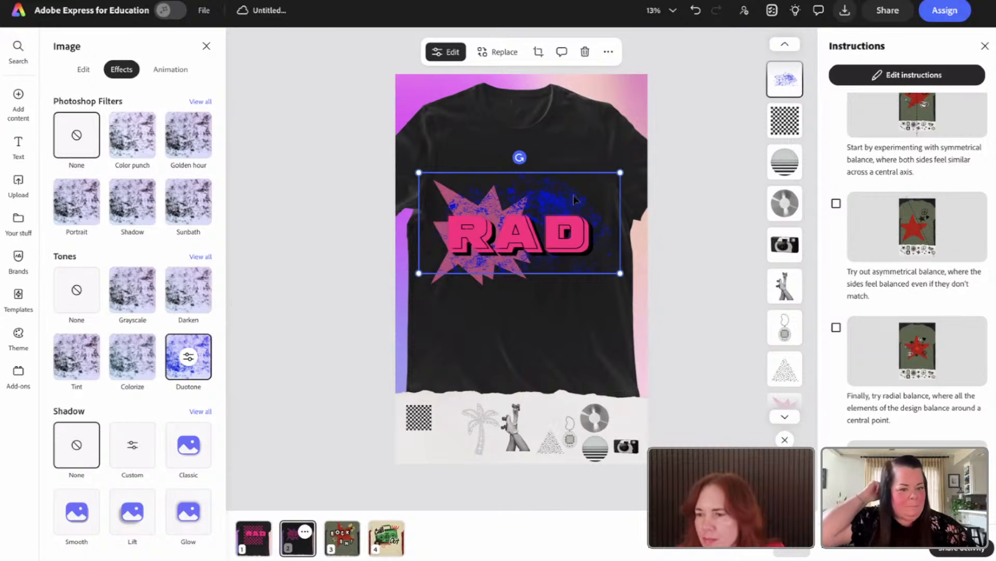
- Set the Duotone shadows colour of the speckled texture behind RAD to the light blue default swatch
left_click(203, 359)
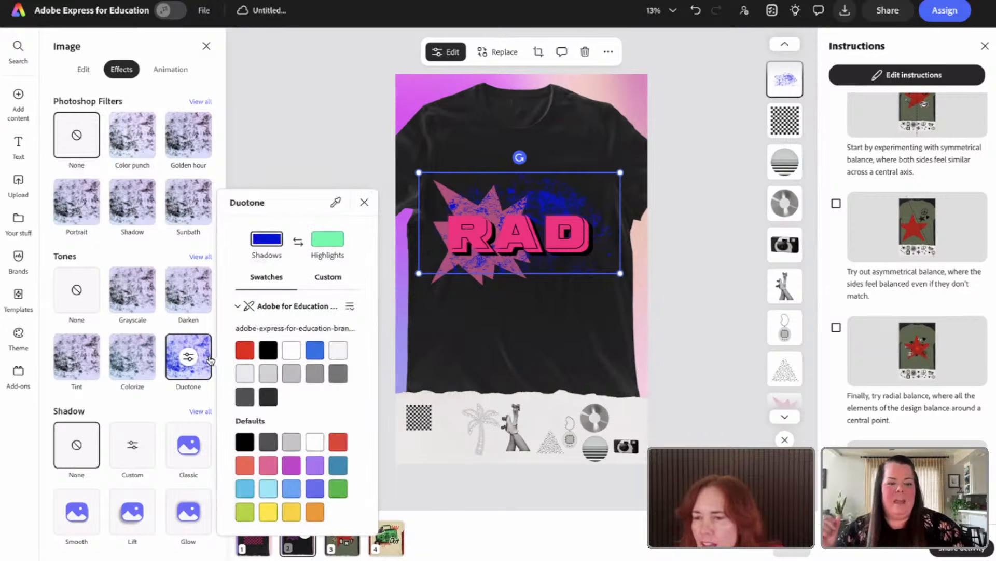
left_click(329, 241)
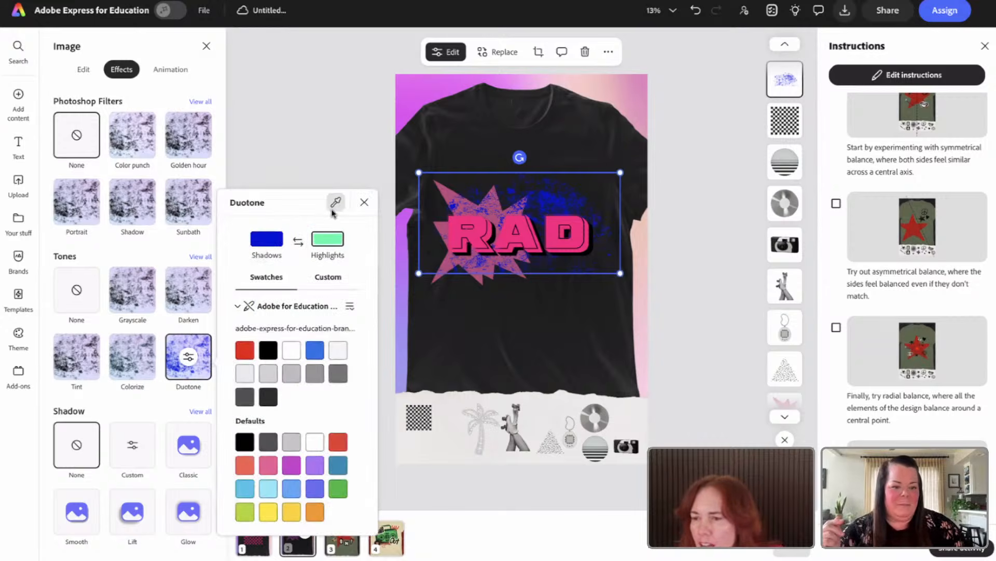
left_click(336, 202)
left_click(269, 240)
left_click(272, 242)
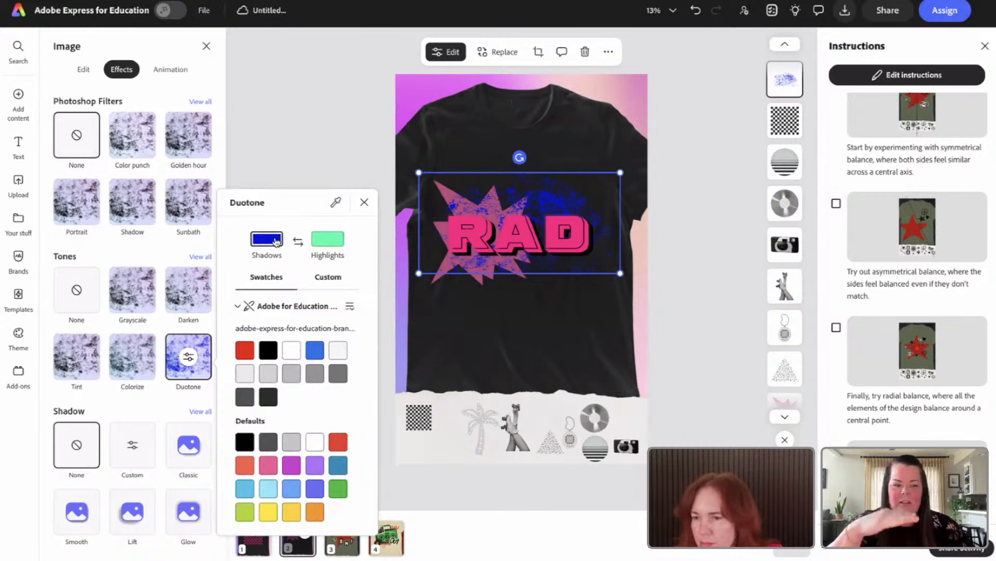
left_click(333, 206)
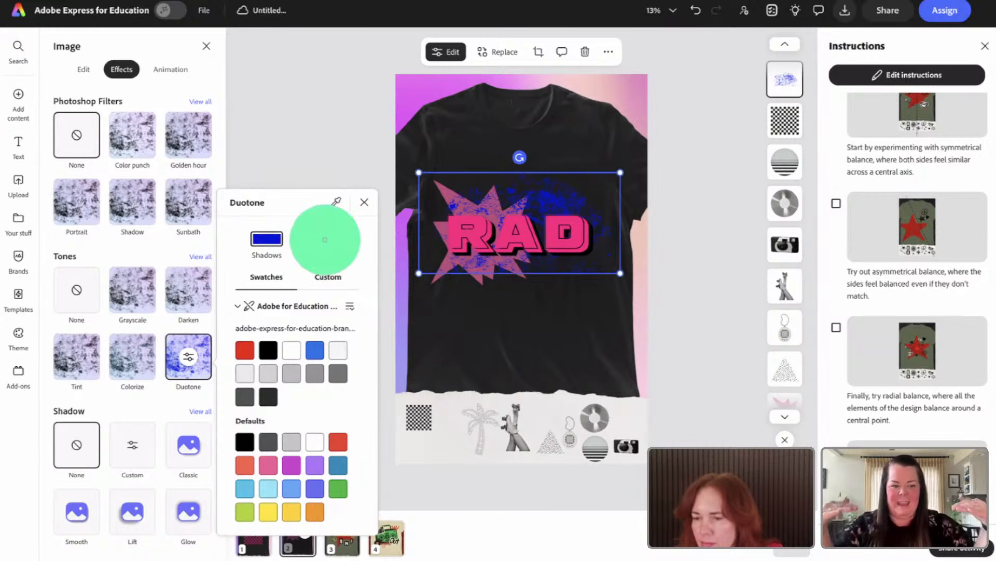
left_click(325, 240)
left_click(246, 488)
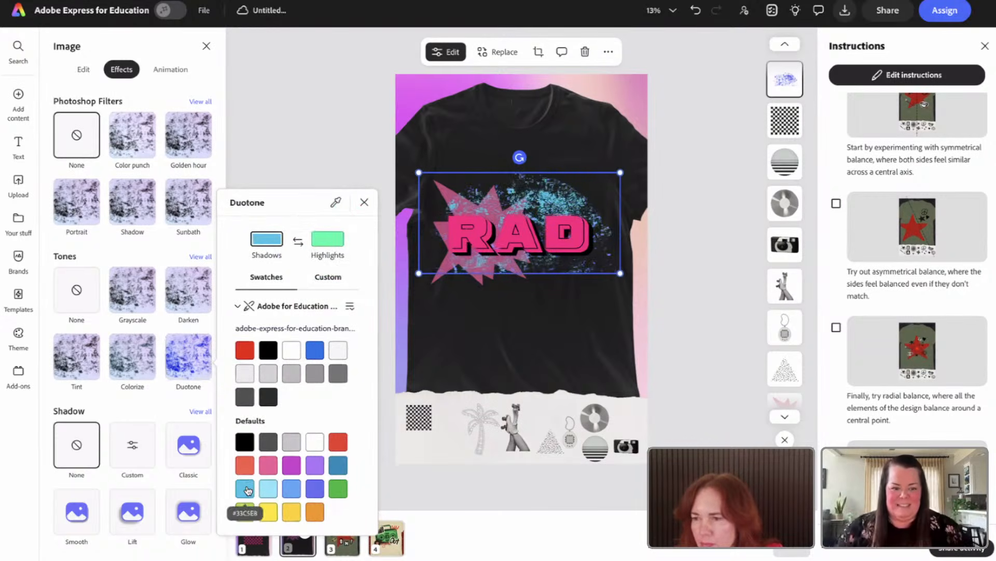
left_click(352, 145)
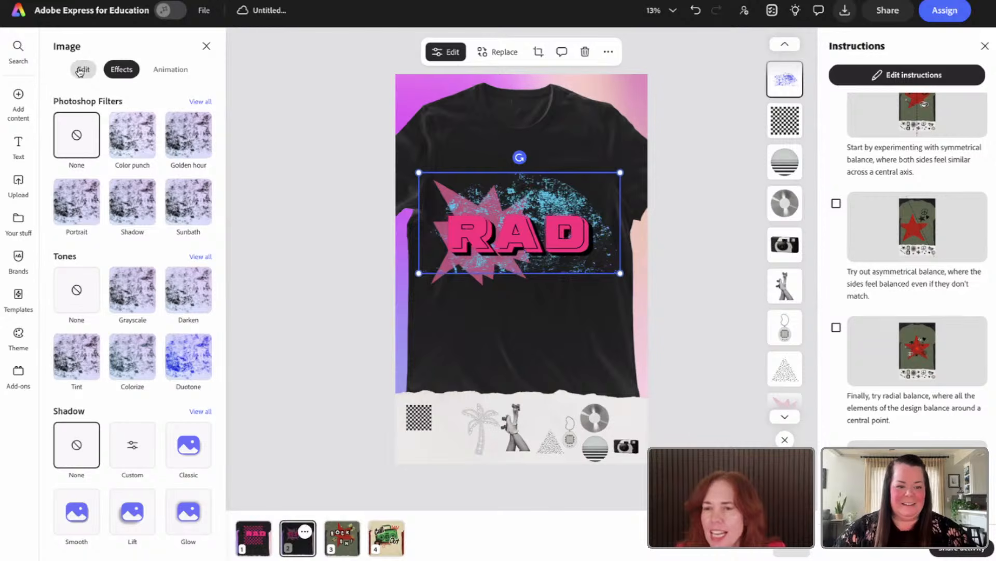
- Search the design assets among the elements for "squiggle"
mouse_move(21, 103)
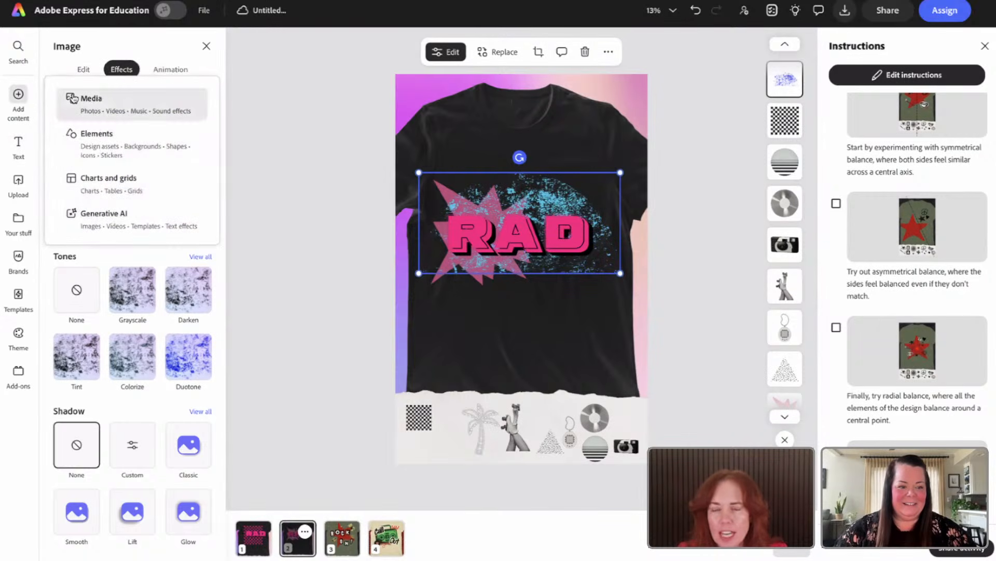
left_click(73, 134)
left_click(96, 97)
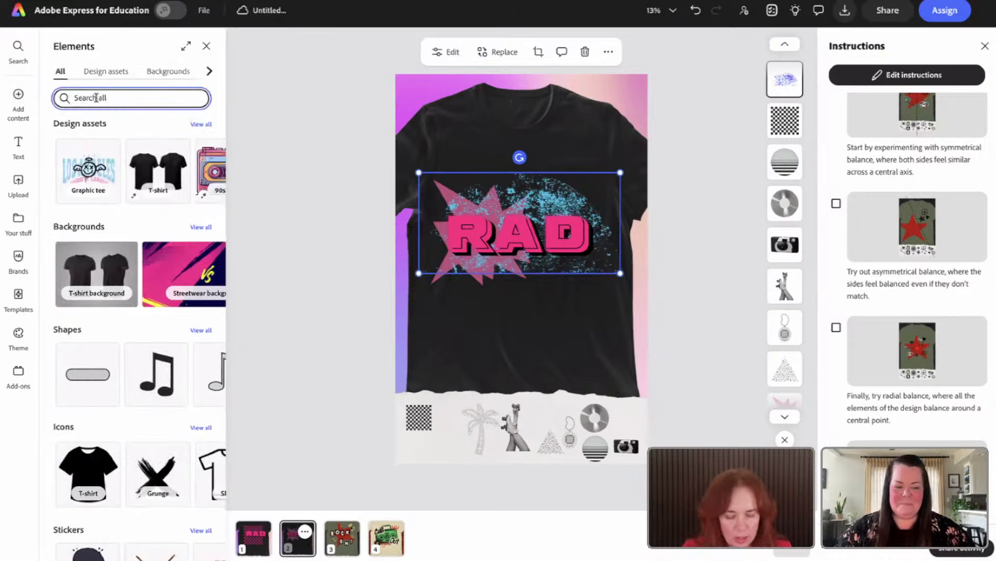
type("squggle")
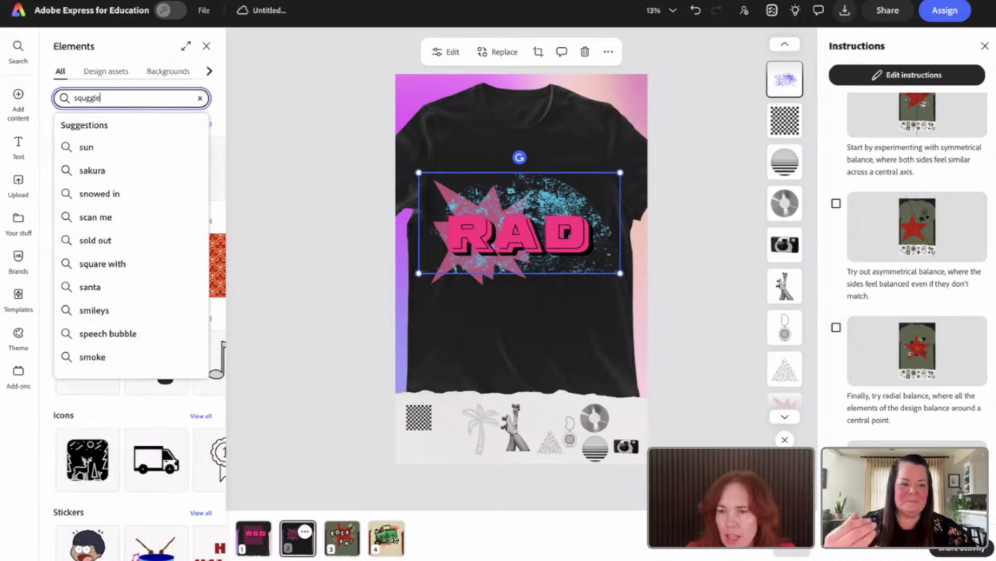
key("Return")
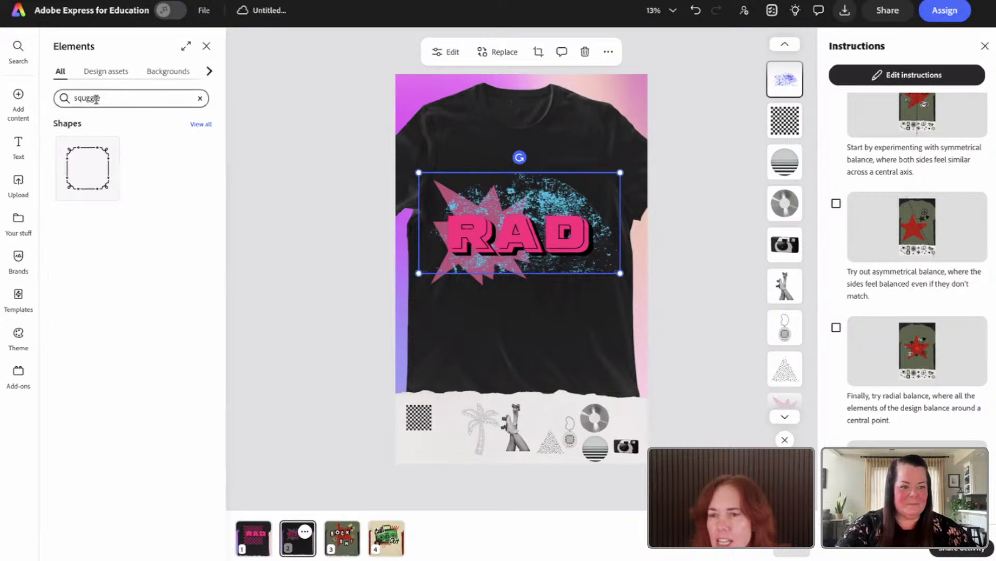
left_click(107, 72)
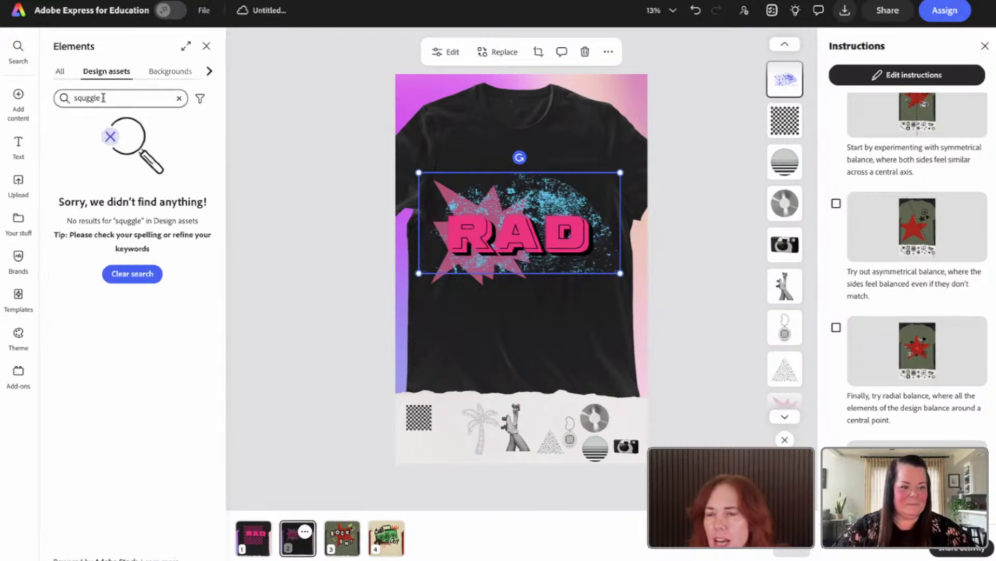
left_click(76, 98)
left_click(120, 99)
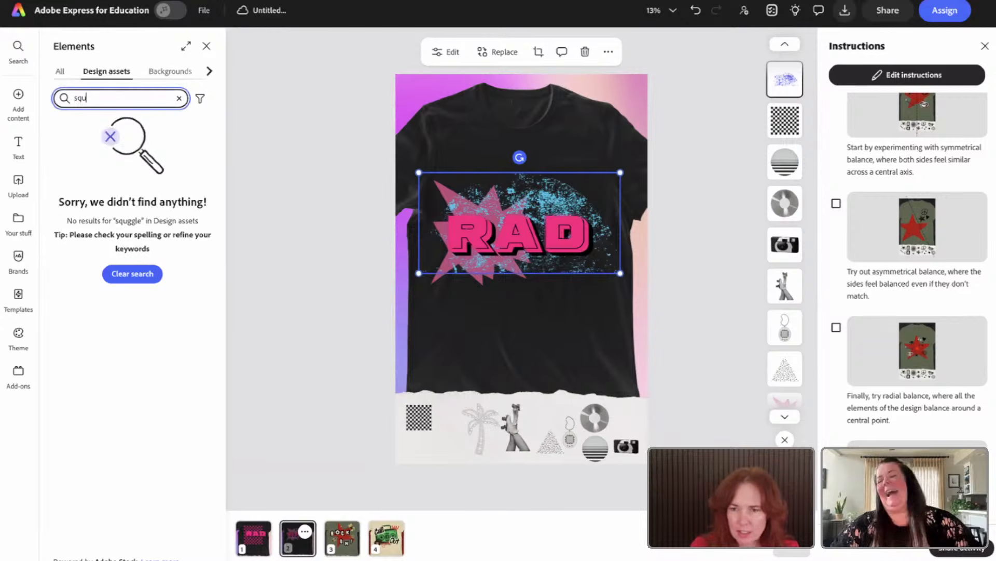
key("Return")
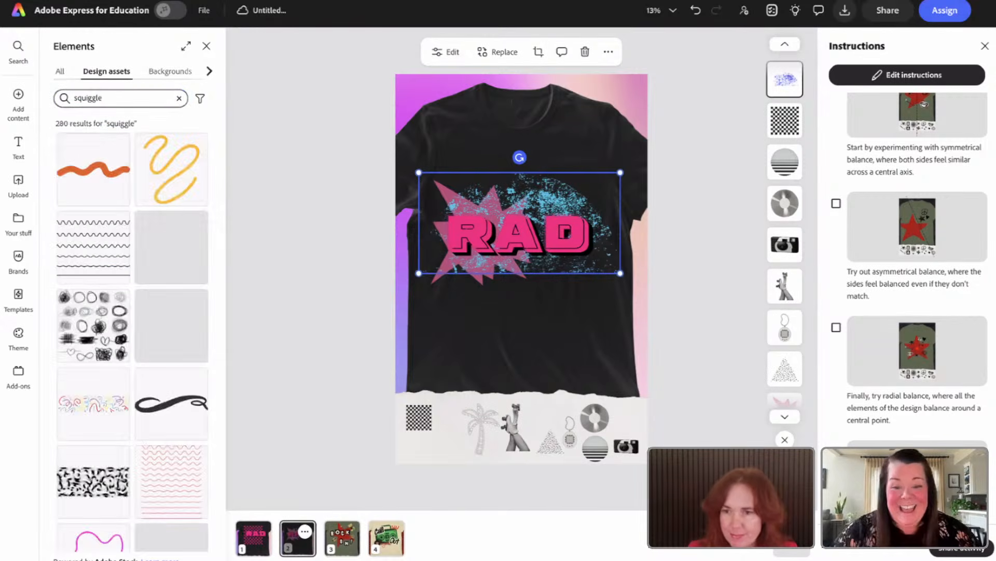
- Add the pink wavy squiggle from the results and place it over the lower part of the D in RAD
scroll(127, 138, "down", 10)
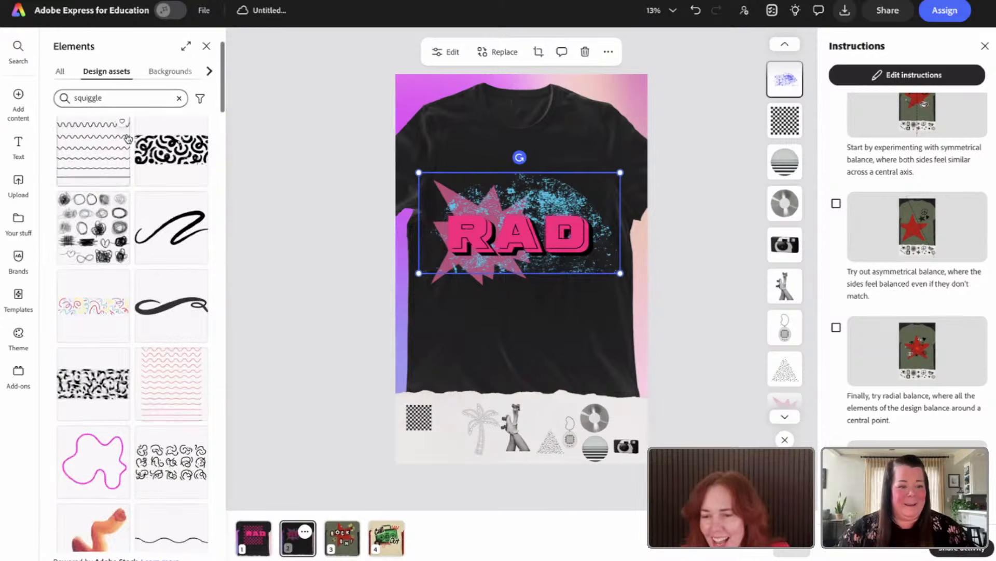
scroll(127, 139, "down", 10)
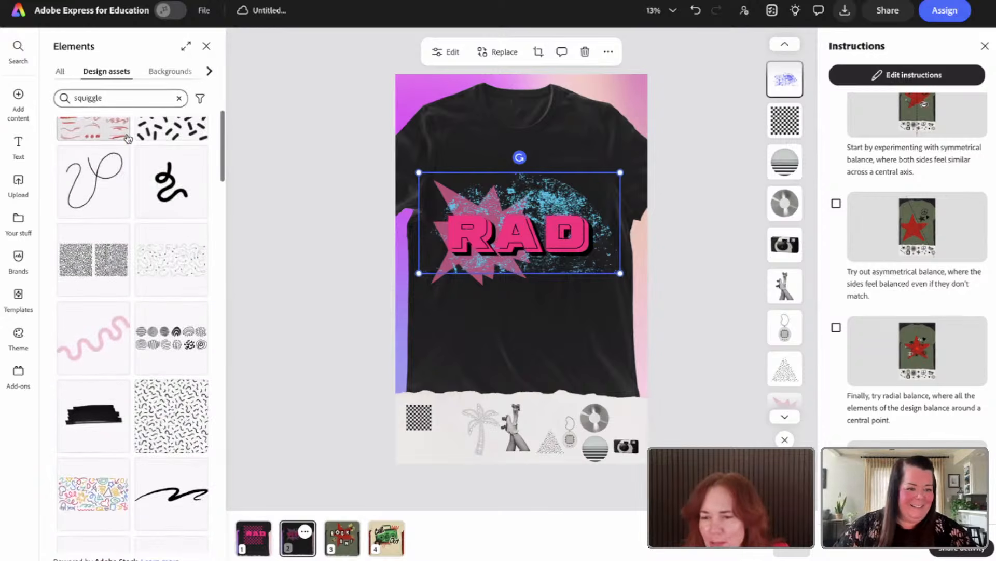
scroll(127, 138, "down", 2)
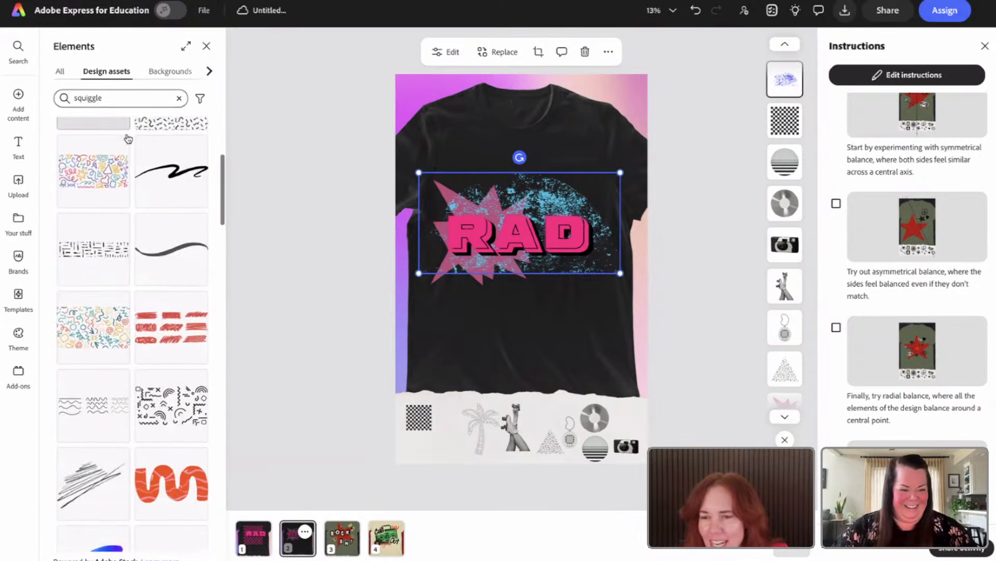
scroll(127, 138, "up", 4)
left_click(108, 206)
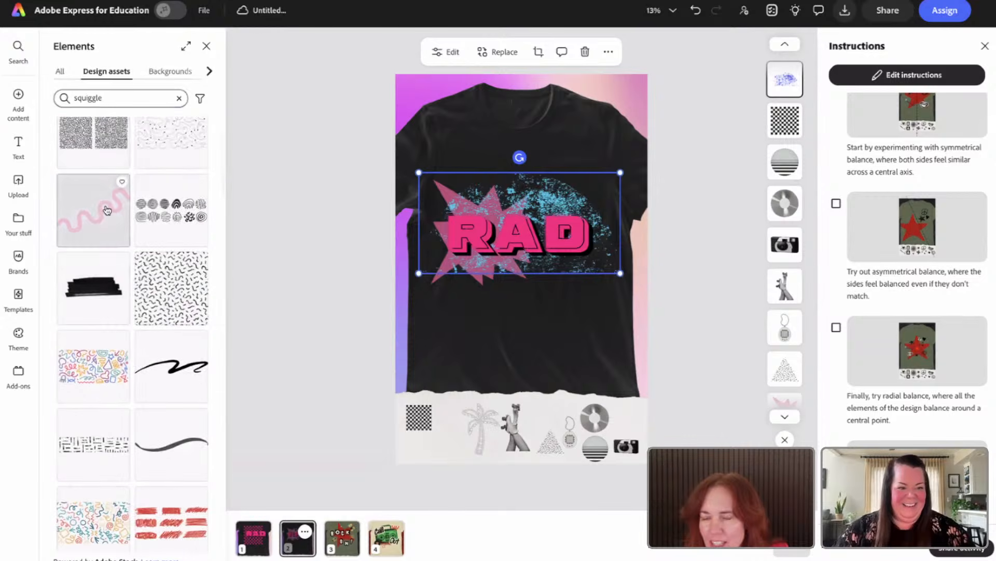
mouse_move(491, 287)
left_mouse_down()
mouse_move(462, 304)
mouse_move(530, 267)
left_mouse_up()
- Browse further through the squiggle design assets for an alternative wavy line
mouse_move(12, 115)
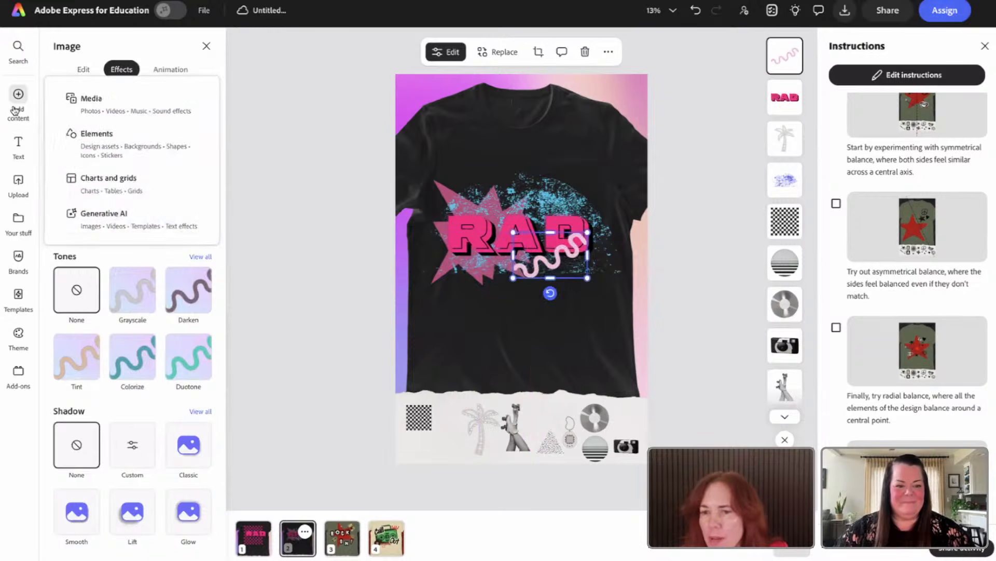
left_click(94, 135)
scroll(106, 194, "down", 10)
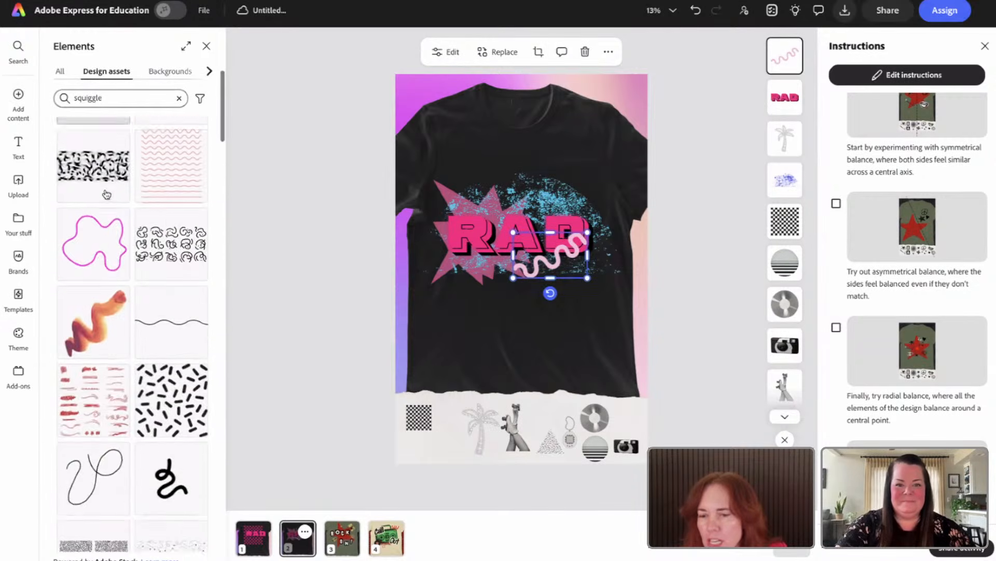
scroll(107, 194, "down", 4)
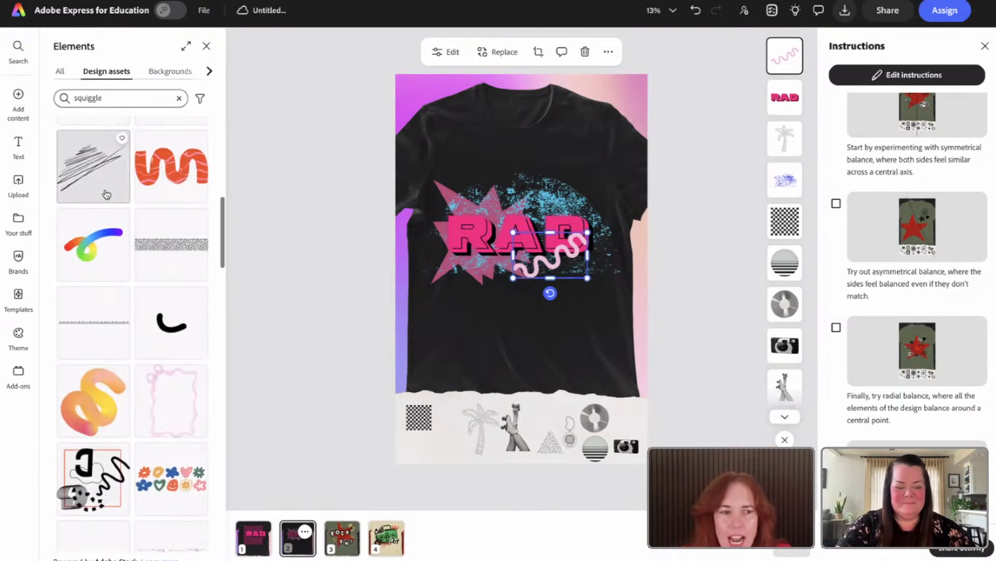
scroll(106, 195, "down", 8)
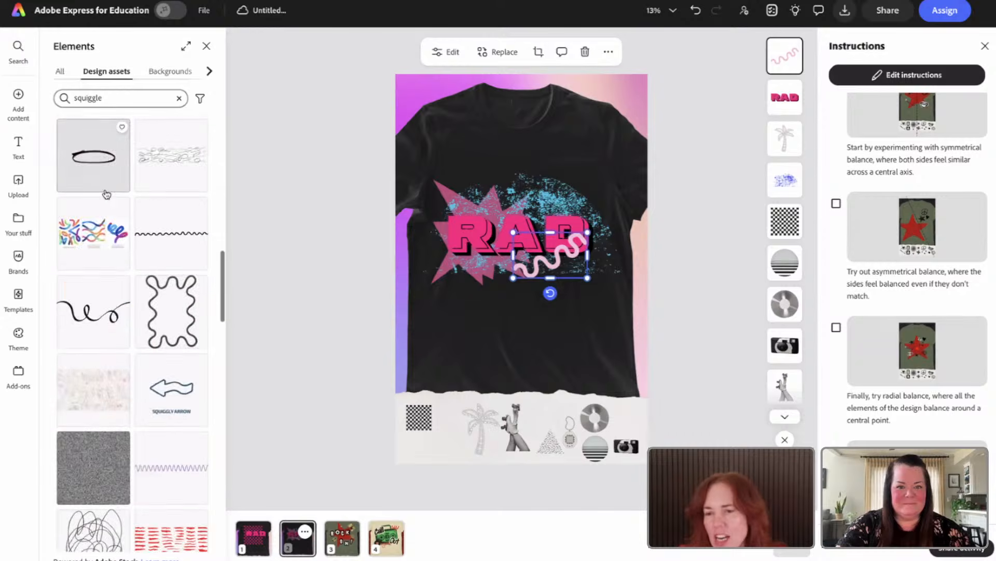
scroll(107, 195, "down", 10)
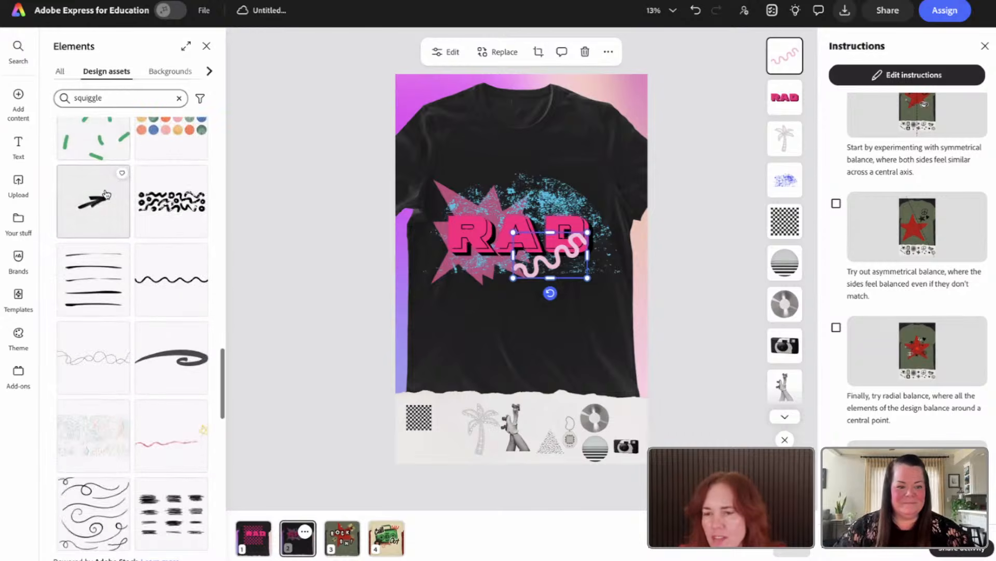
scroll(107, 194, "down", 10)
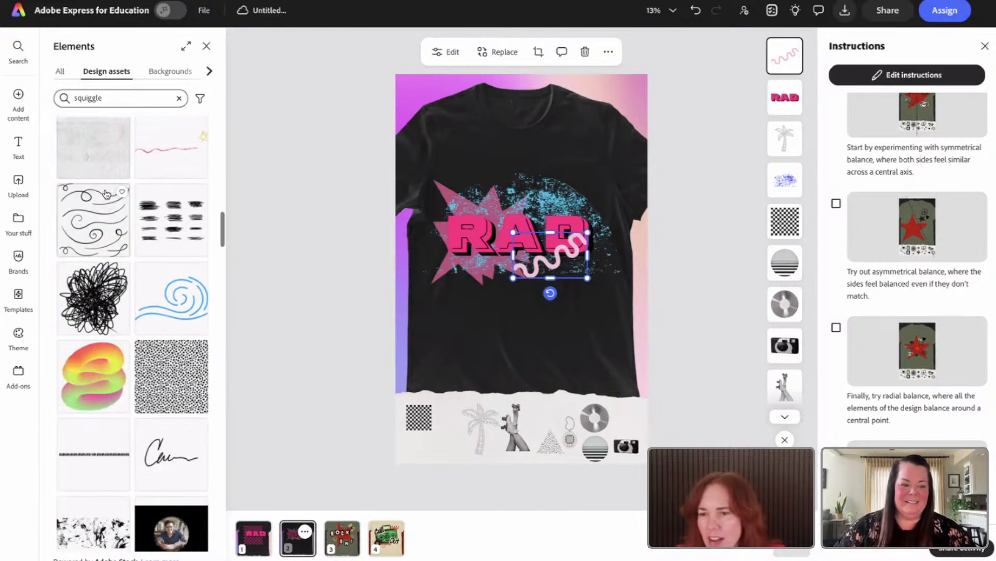
scroll(106, 194, "down", 10)
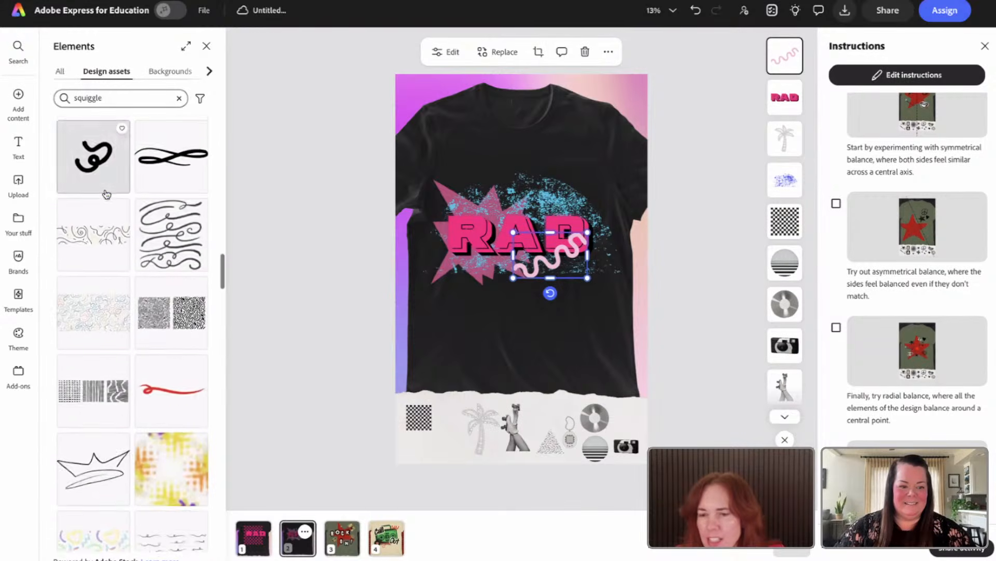
scroll(106, 194, "down", 2)
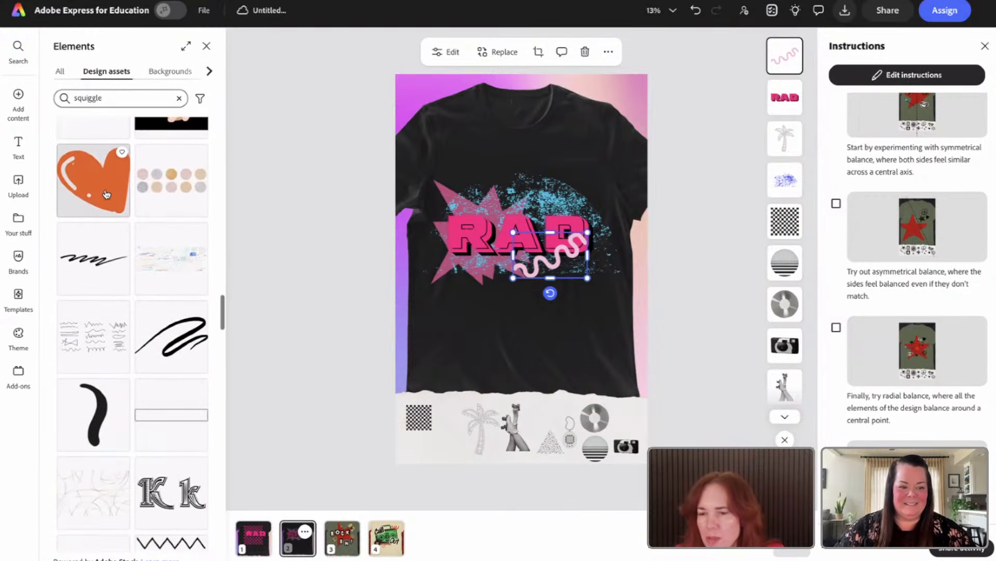
- Replace the pink squiggle on page 2 with a copy of the grey wavy line from page 1's element strip
left_click(253, 538)
left_click(545, 419)
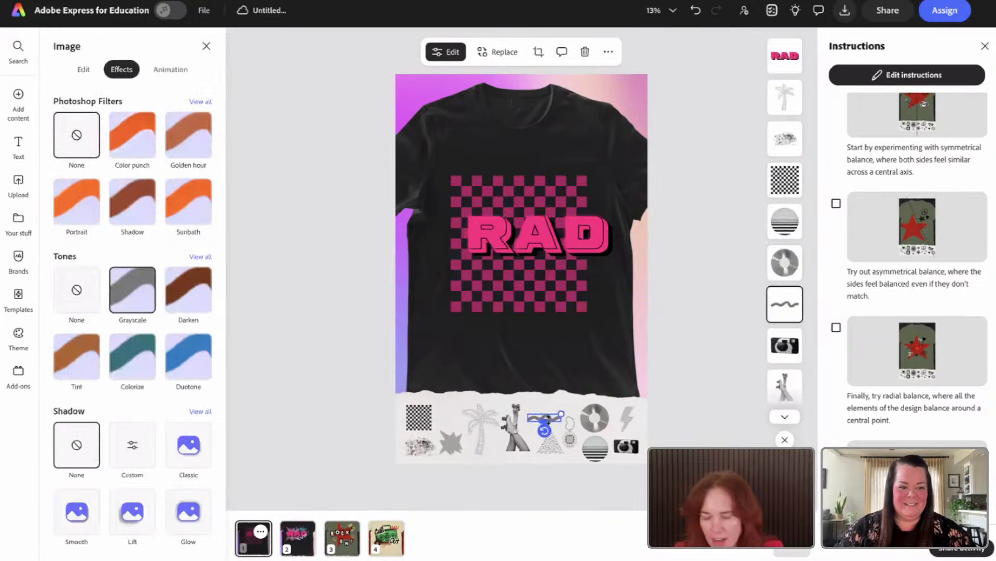
left_click(297, 540)
left_click(541, 269)
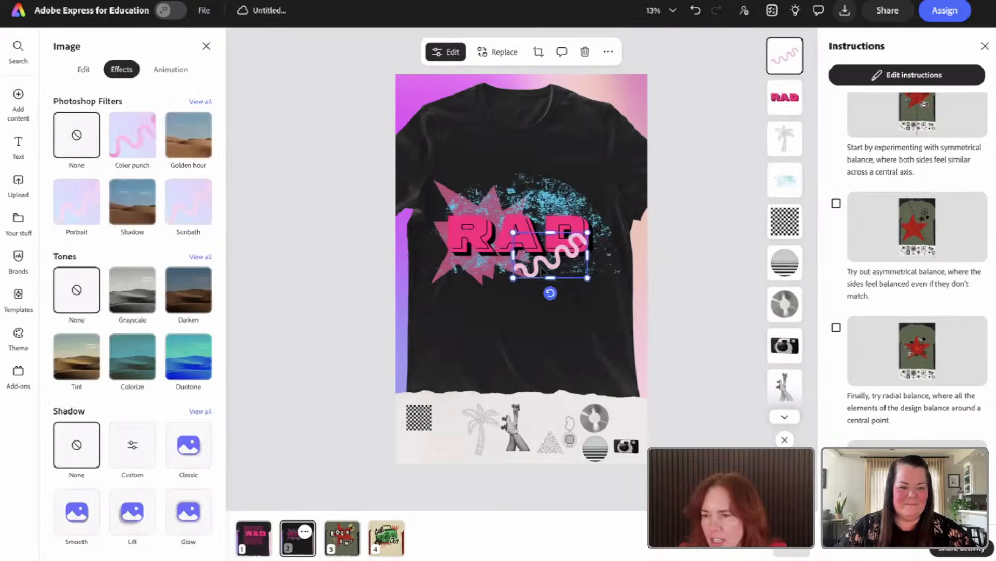
key("Delete")
key("ctrl+v")
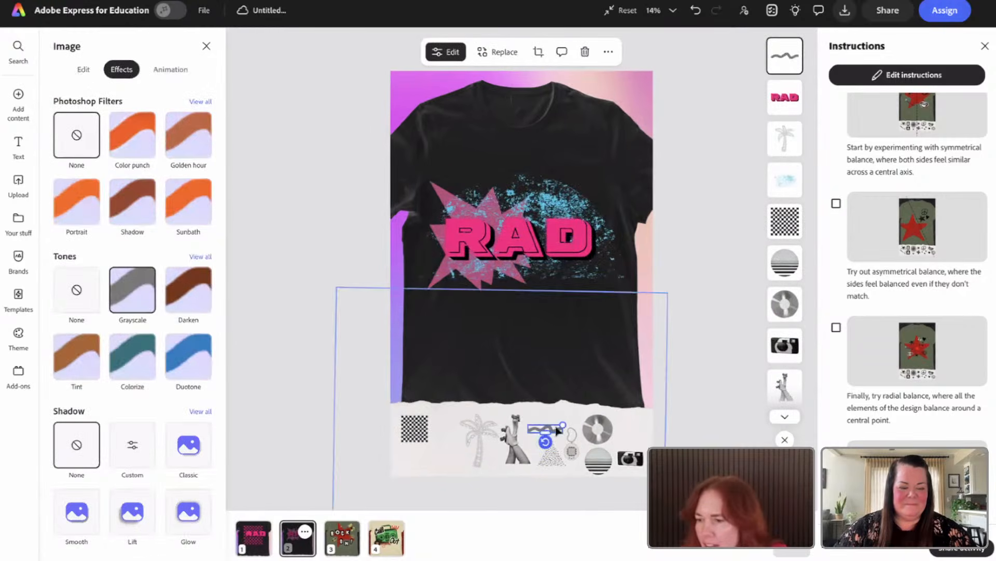
- Enlarge the grey wavy line and place it directly beneath the RAD text
mouse_move(545, 433)
left_mouse_down()
mouse_move(528, 328)
mouse_move(518, 325)
left_mouse_up()
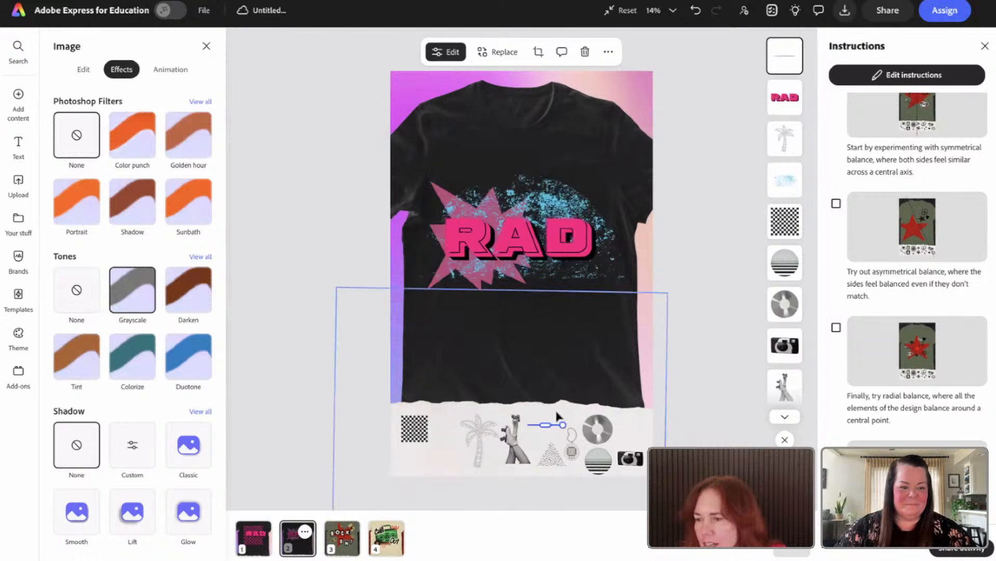
key("ctrl+z")
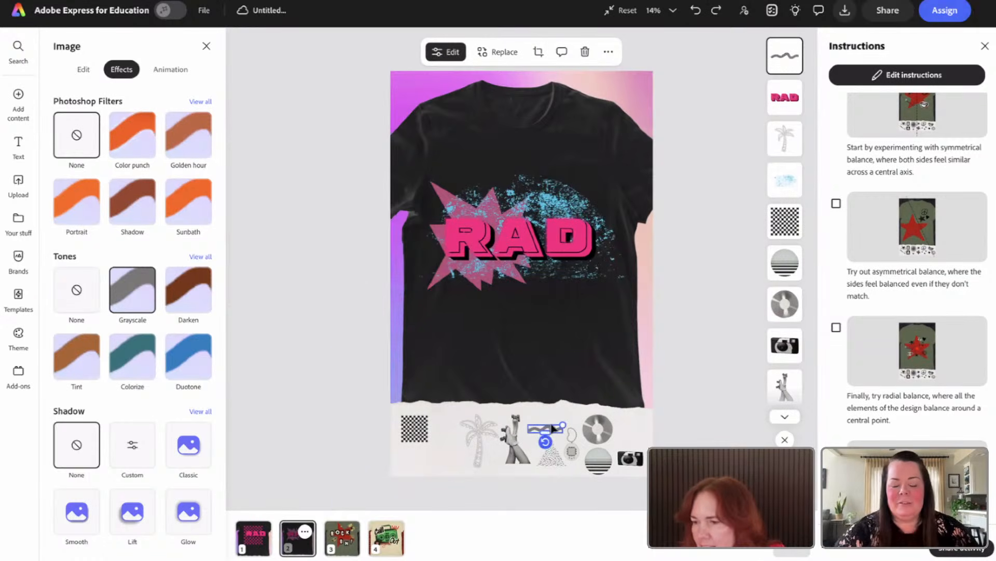
mouse_move(553, 427)
left_mouse_down()
mouse_move(534, 314)
mouse_move(609, 297)
mouse_move(534, 278)
mouse_move(542, 273)
left_mouse_up()
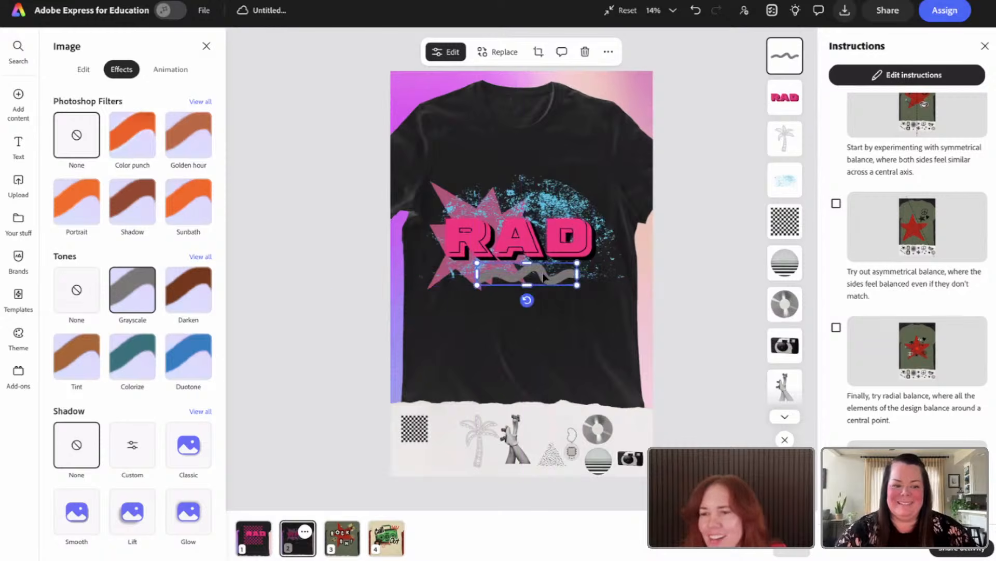
- Apply the Duotone tone to the wavy line with white shadows and near-white highlights
left_click(182, 355)
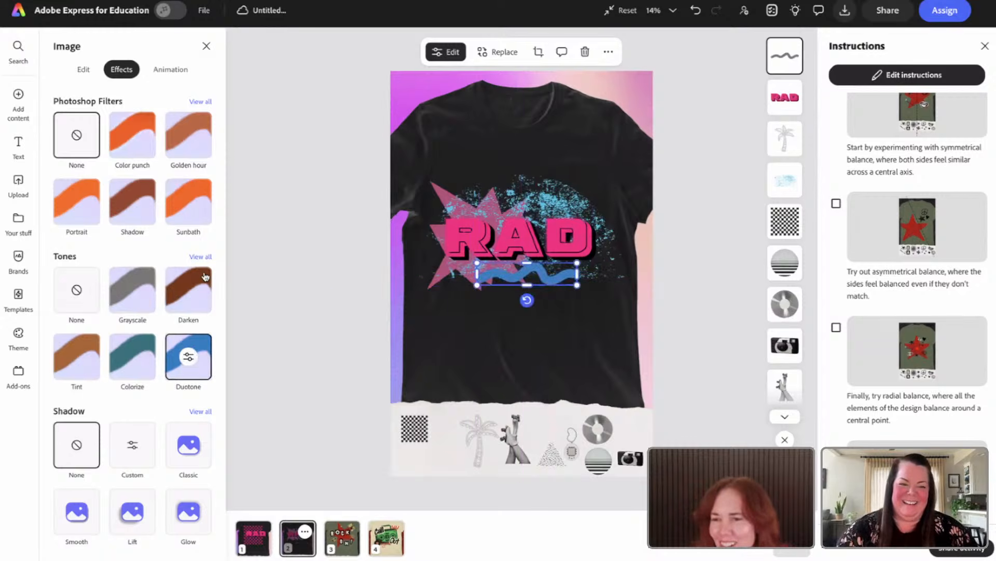
left_click(191, 353)
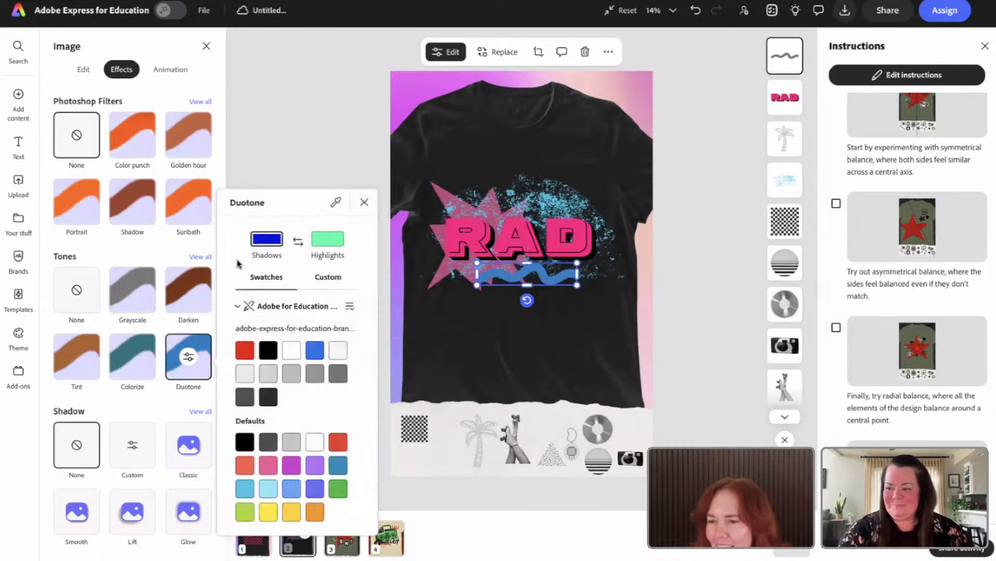
left_click(291, 352)
left_click(330, 240)
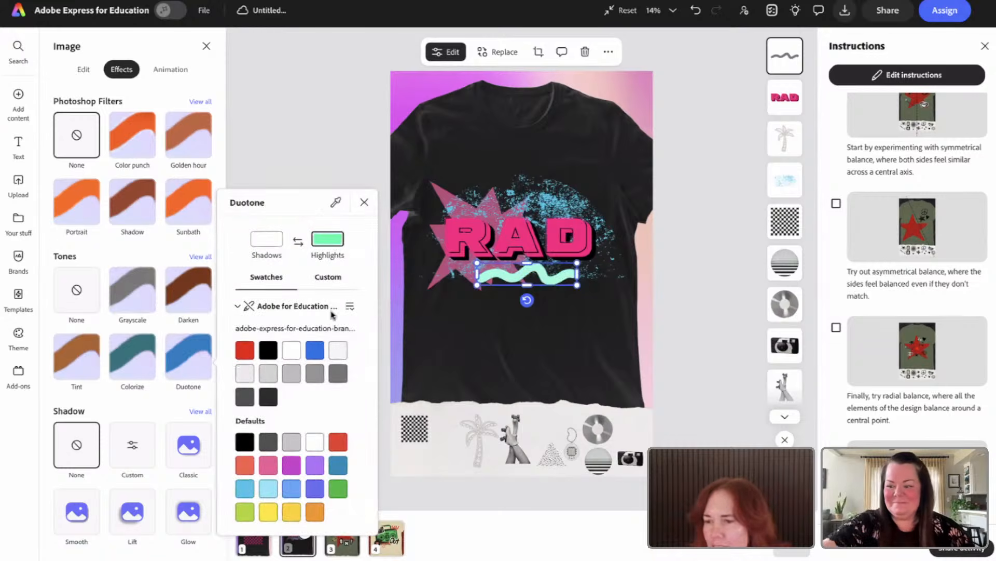
left_click(339, 351)
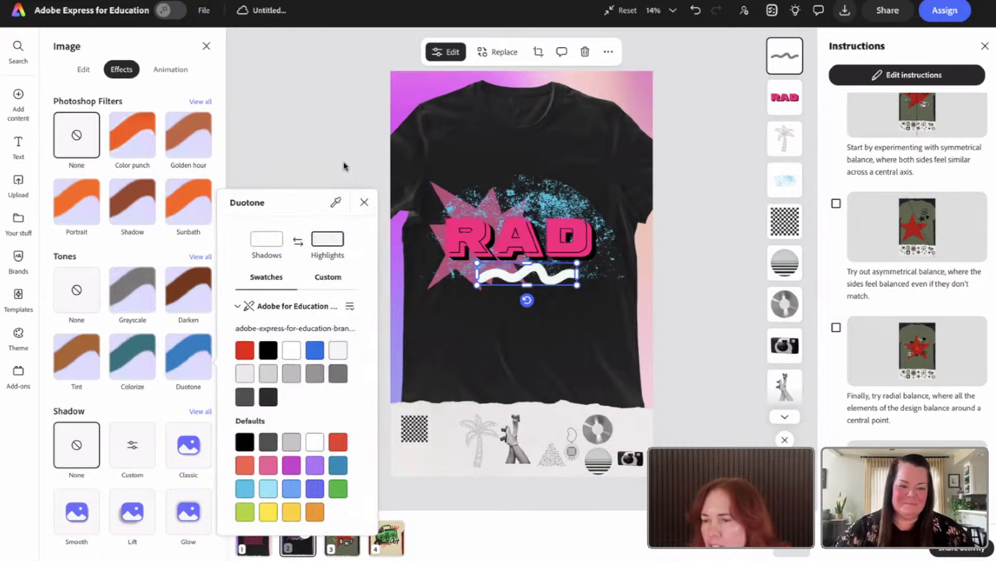
- Move the white wavy line up over the lower edge of the RAD text and layer it behind the text
left_click(342, 340)
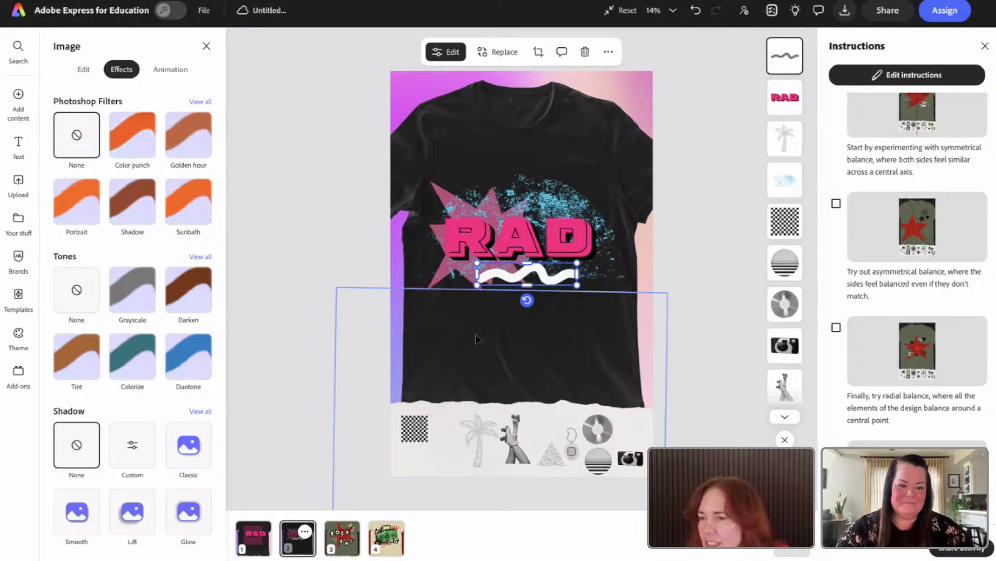
left_click(324, 337)
left_click(525, 275)
left_click_drag(525, 276, 520, 254)
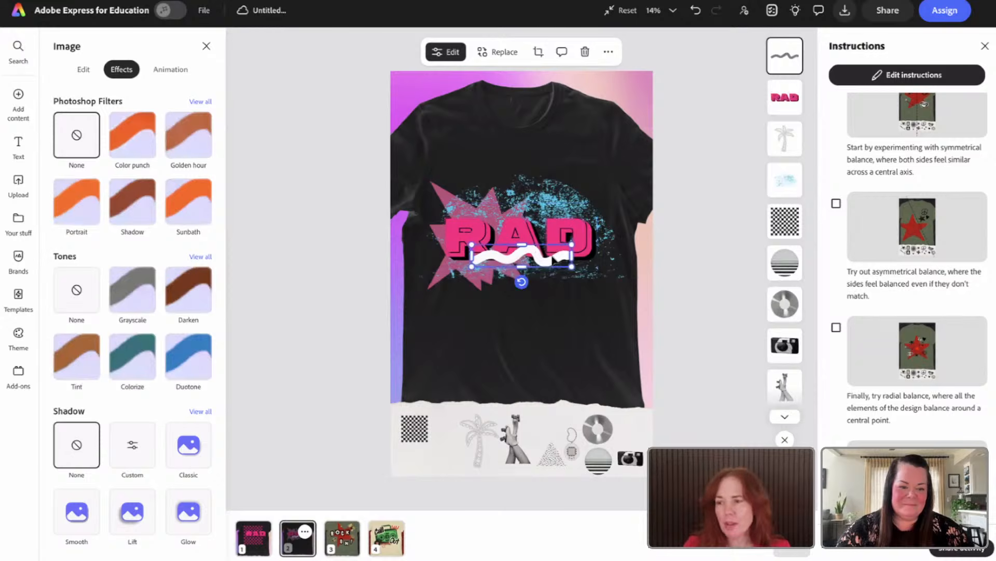
mouse_move(778, 101)
left_mouse_down()
mouse_move(757, 111)
mouse_move(766, 42)
mouse_move(776, 54)
left_mouse_up()
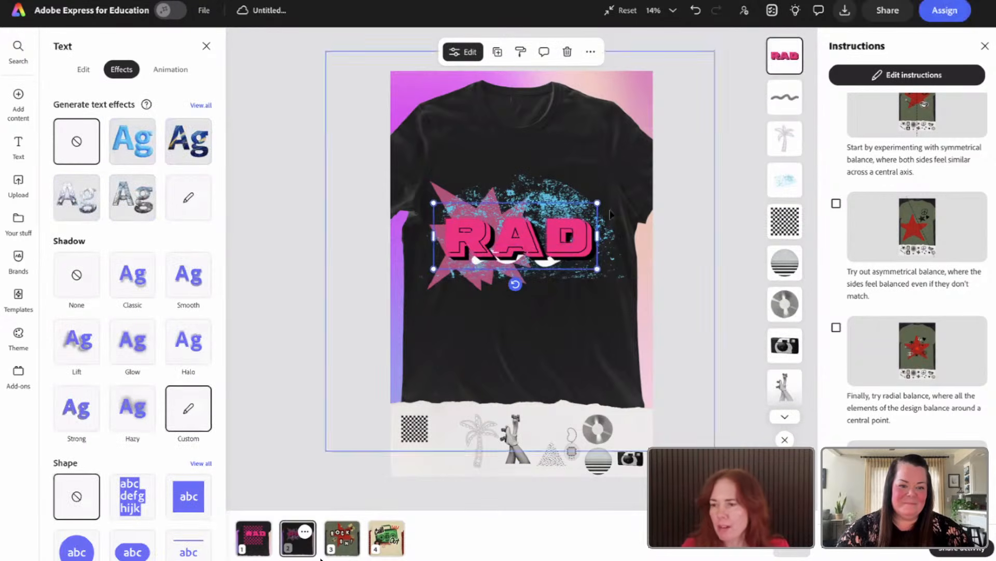
- Nudge the RAD text upward and slightly back down so it overlaps the wavy line's upper edge
left_click_drag(559, 254, 559, 259)
key("Up")
key("Up")
key("Up")
key("Up")
key("Up")
key("Up")
key("Up")
key("Up")
key("Up")
key("Up")
key("Up")
key("Up")
key("Up")
key("Up")
key("Up")
key("Up")
key("Up")
key("Up")
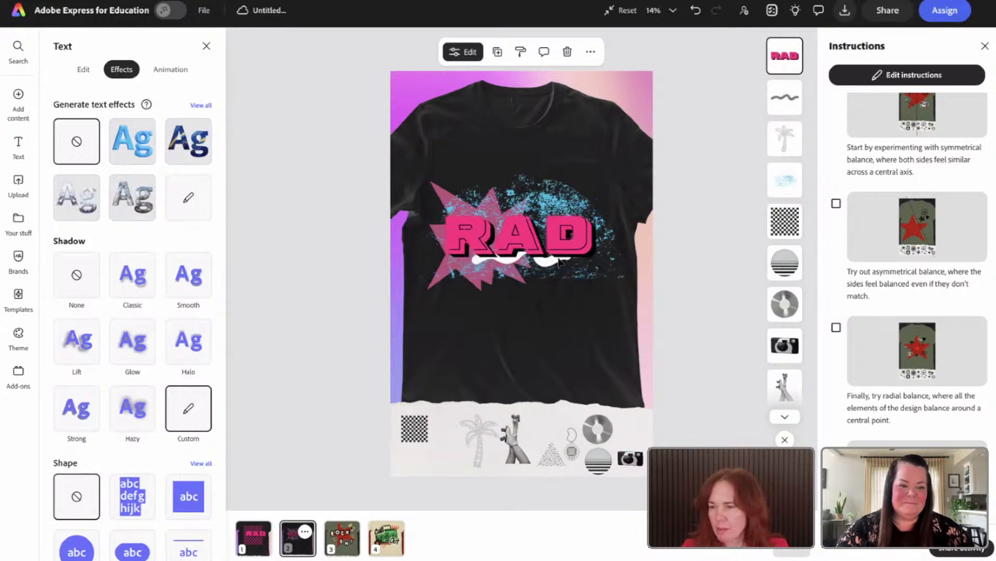
key("Up")
key("Up")
key("Up")
key("Up")
key("Up")
key("Up")
key("Up")
key("Up")
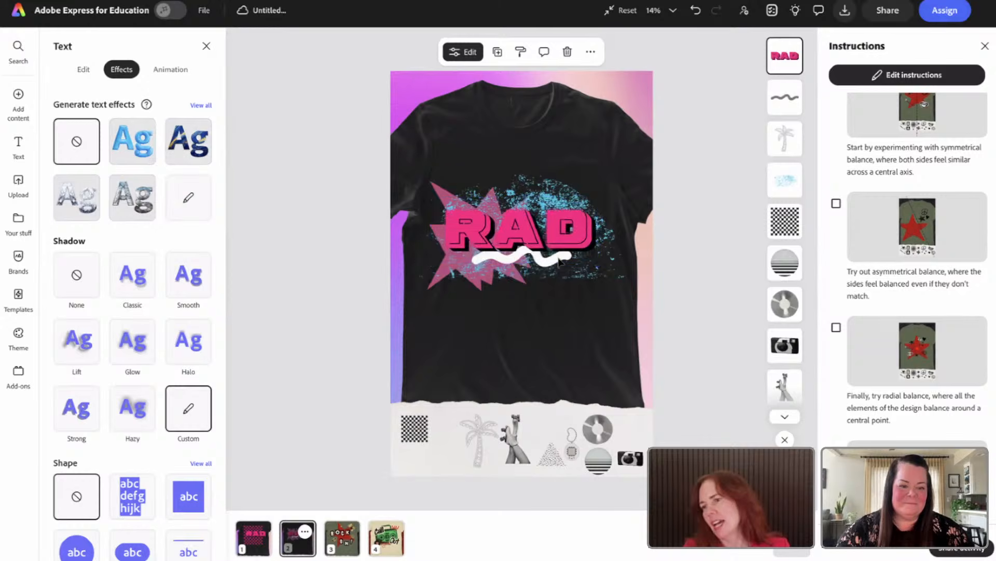
key("Down")
key("Down")
key("Down")
key("Down")
key("Down")
key("Down")
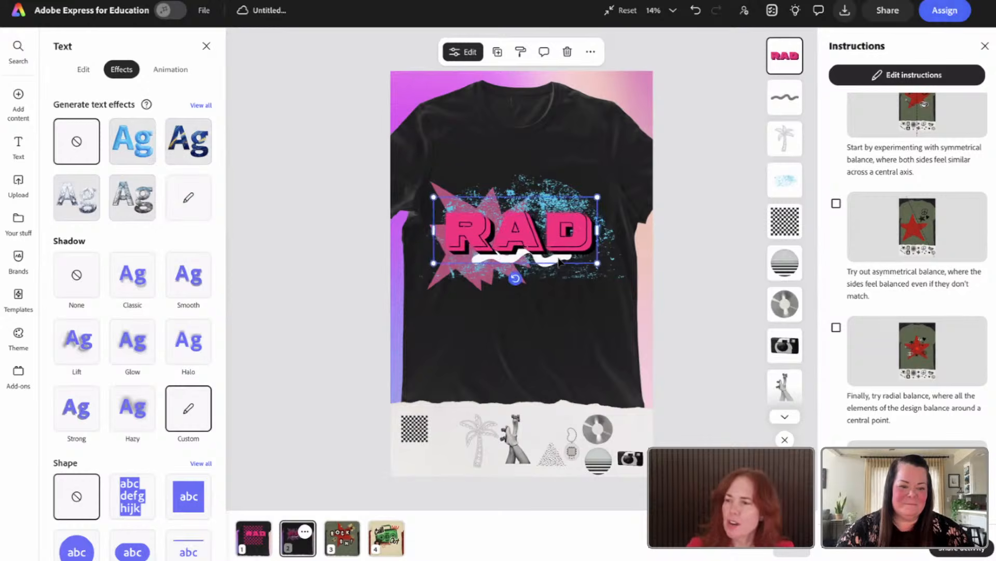
- Move the wavy line down so it sits clear beneath the RAD text
left_click(784, 98)
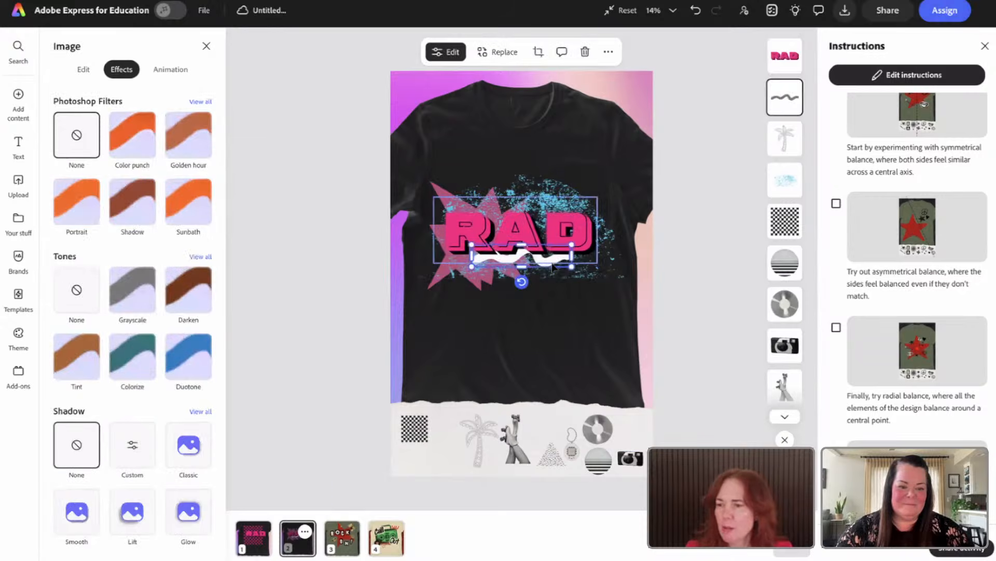
left_click(553, 264)
left_click_drag(547, 266, 547, 282)
- Reapply the Duotone tone to the wavy line with light-blue shadows
left_click(193, 358)
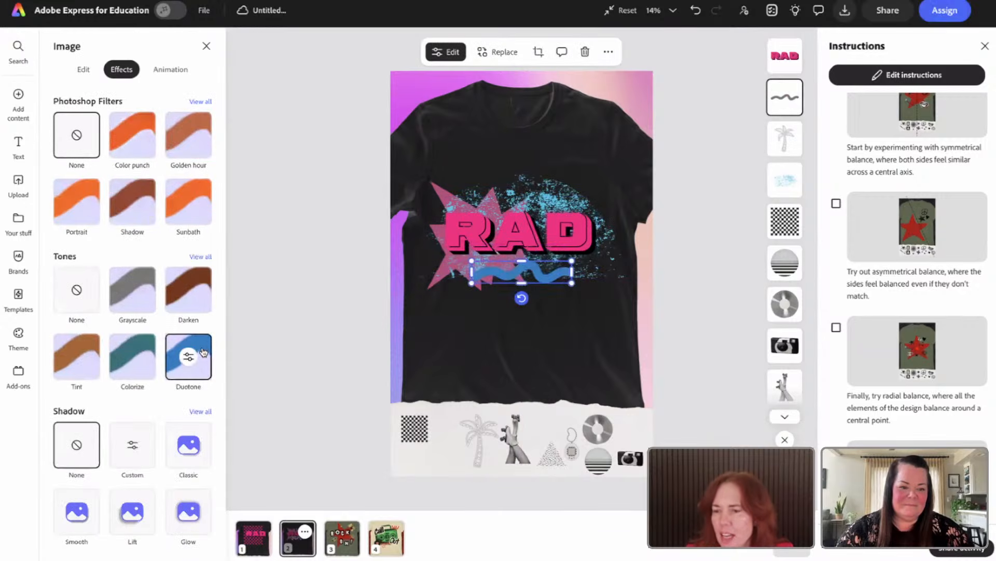
left_click(204, 351)
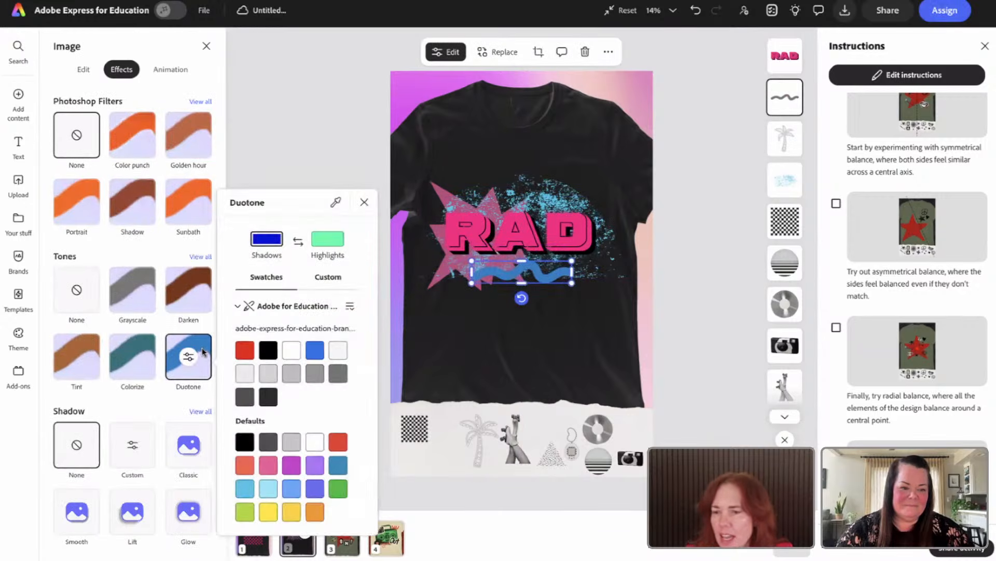
left_click(268, 488)
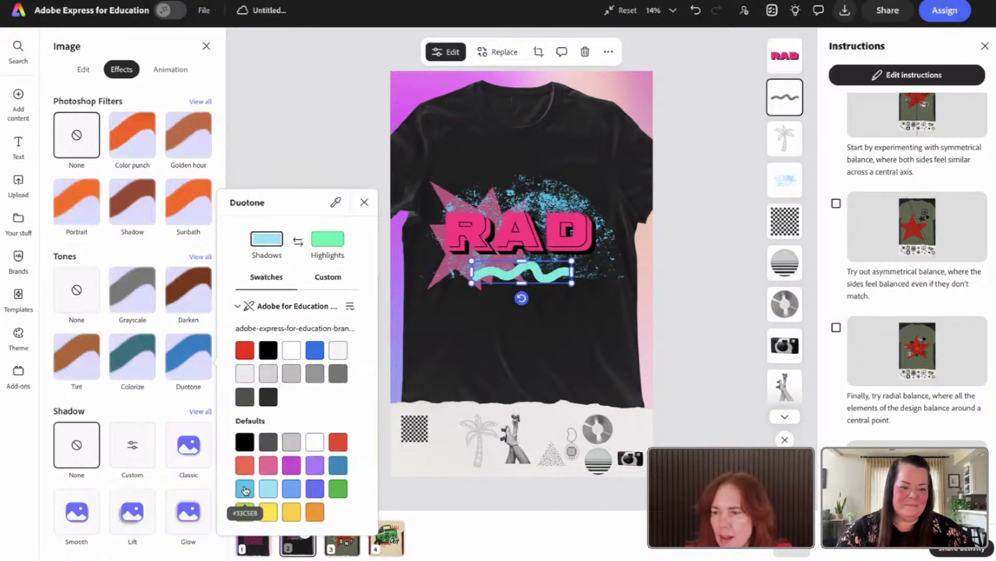
left_click(310, 101)
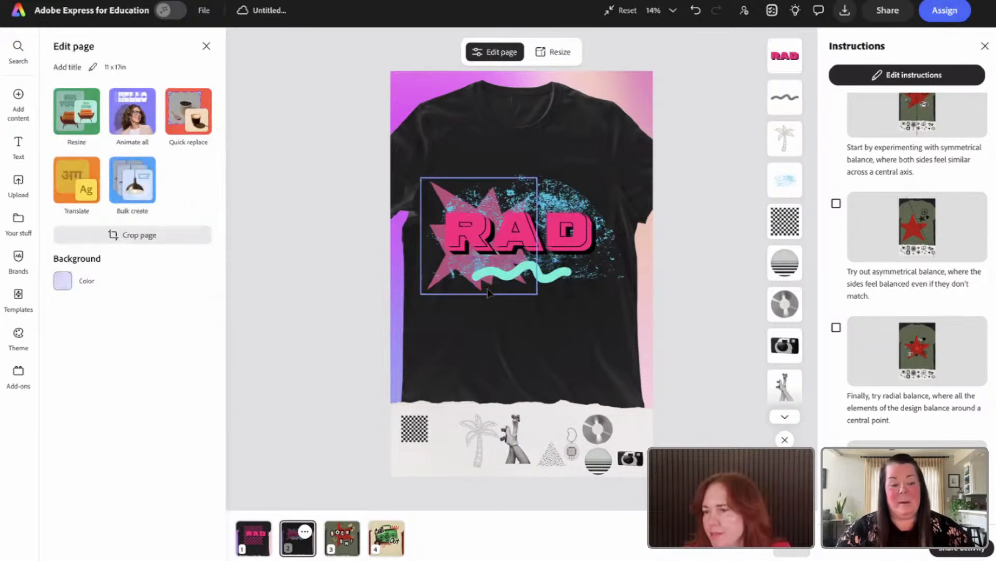
- Shrink the light-blue wavy line and center it beneath the RAD text
left_click(519, 275)
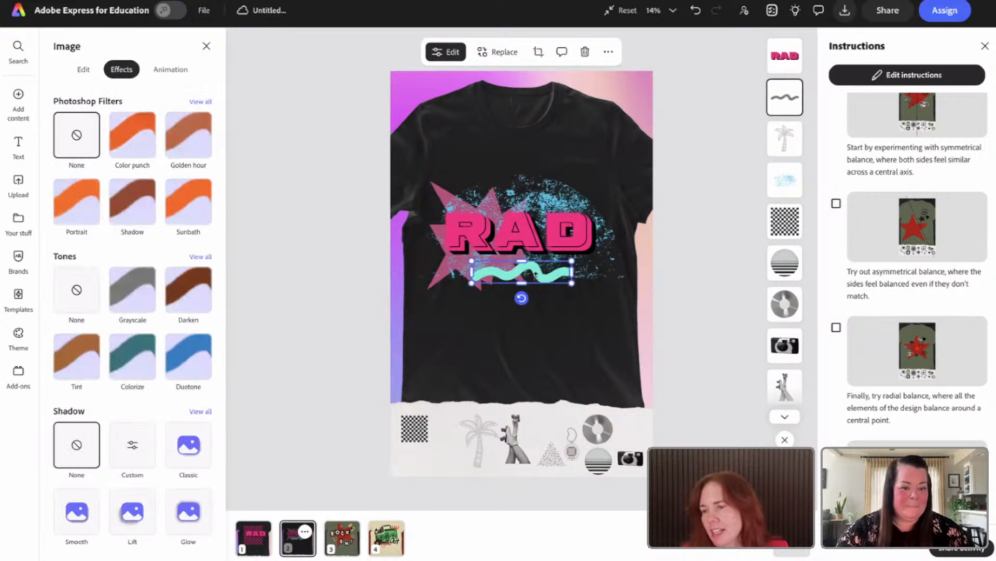
mouse_move(472, 283)
left_mouse_down()
mouse_move(528, 272)
mouse_move(520, 268)
left_mouse_up()
left_click(263, 550)
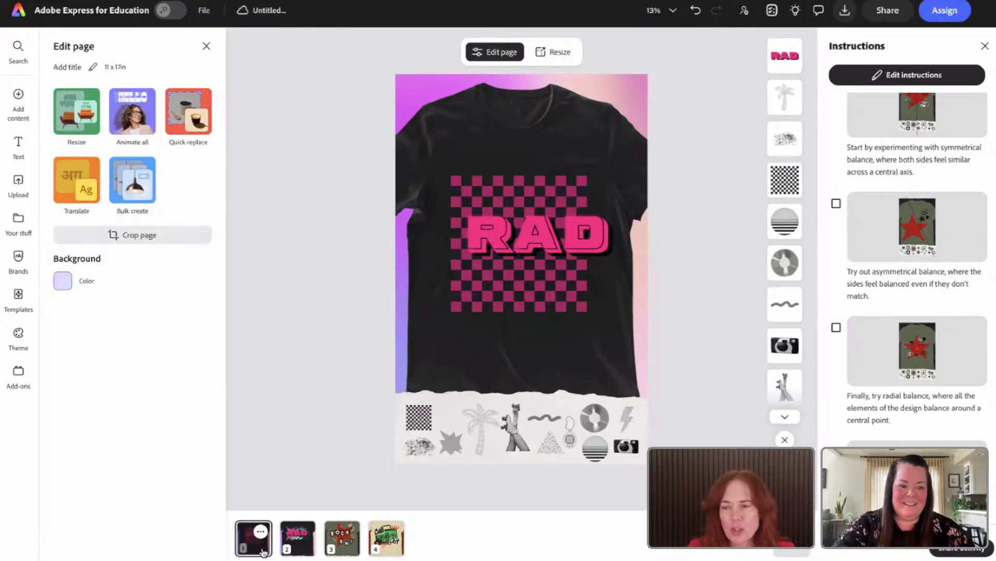
left_click(291, 538)
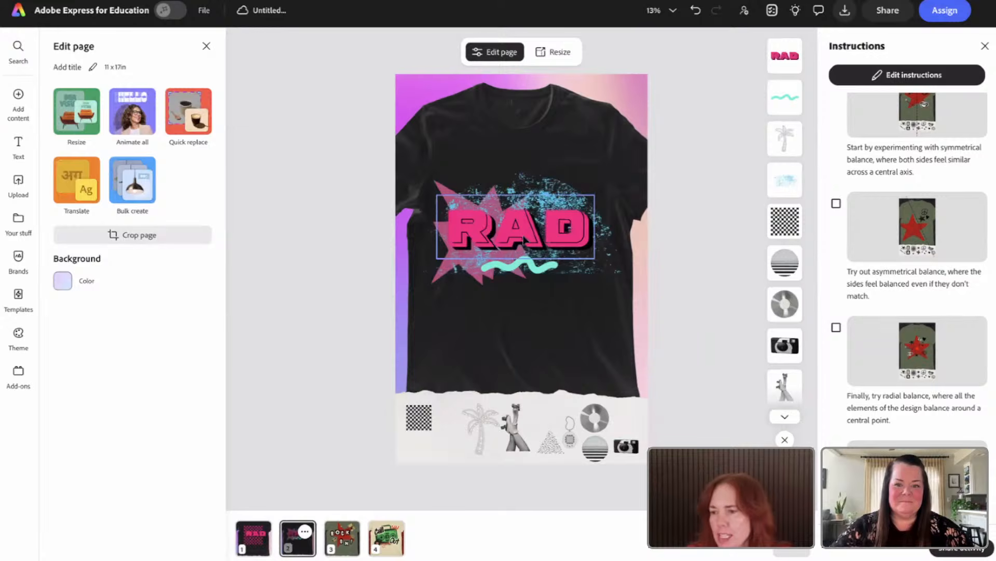
left_click(525, 242)
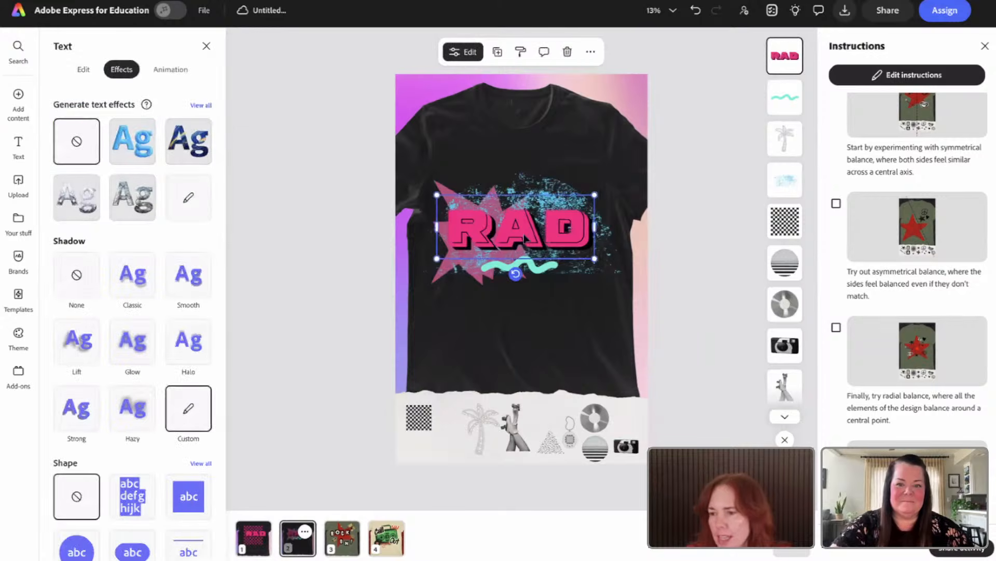
- Replace the RAD text on page 1 with DUDE, scaled to one line and centered over the checkerboard
left_click(248, 548)
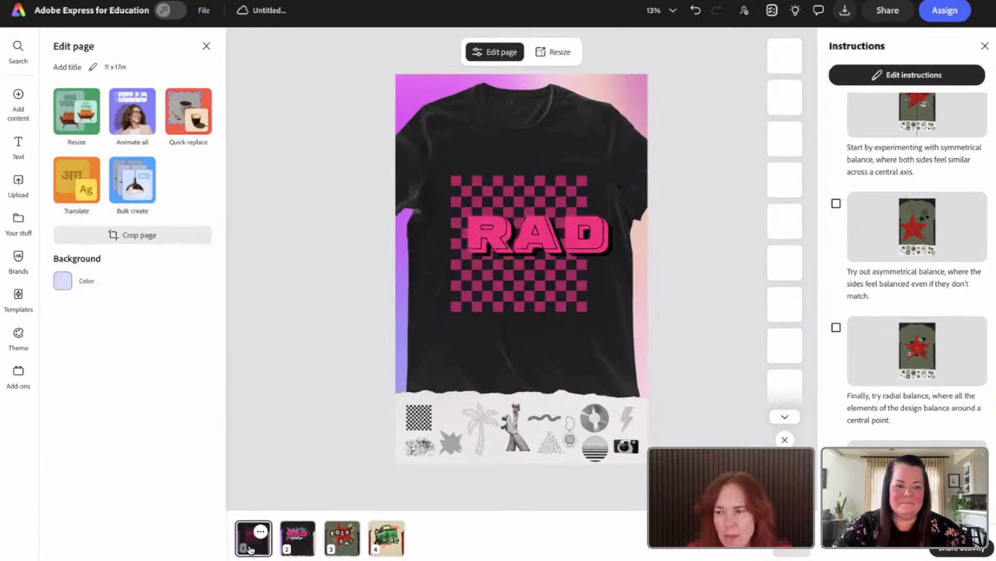
left_click(496, 238)
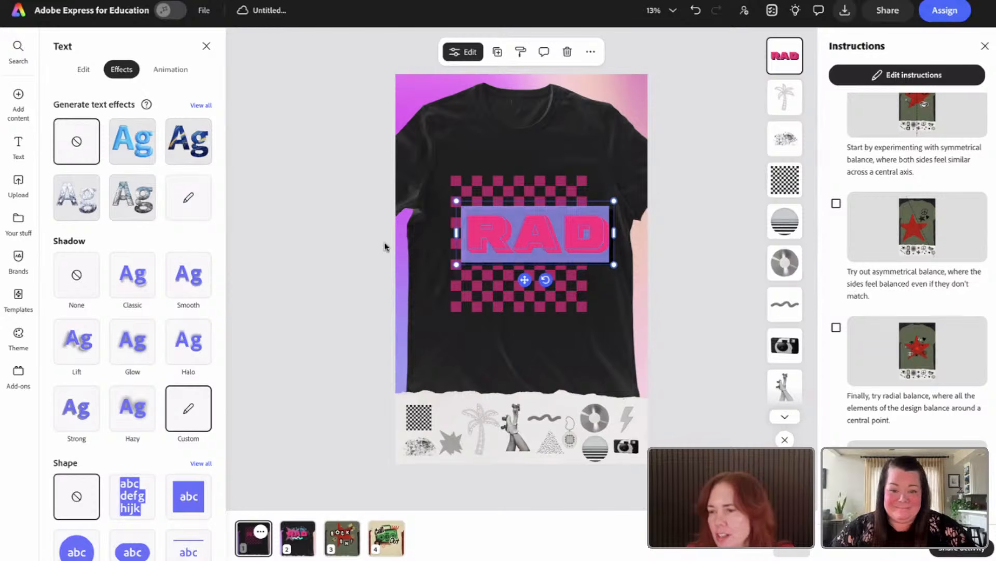
left_click_drag(467, 234, 590, 245)
type("DUDE")
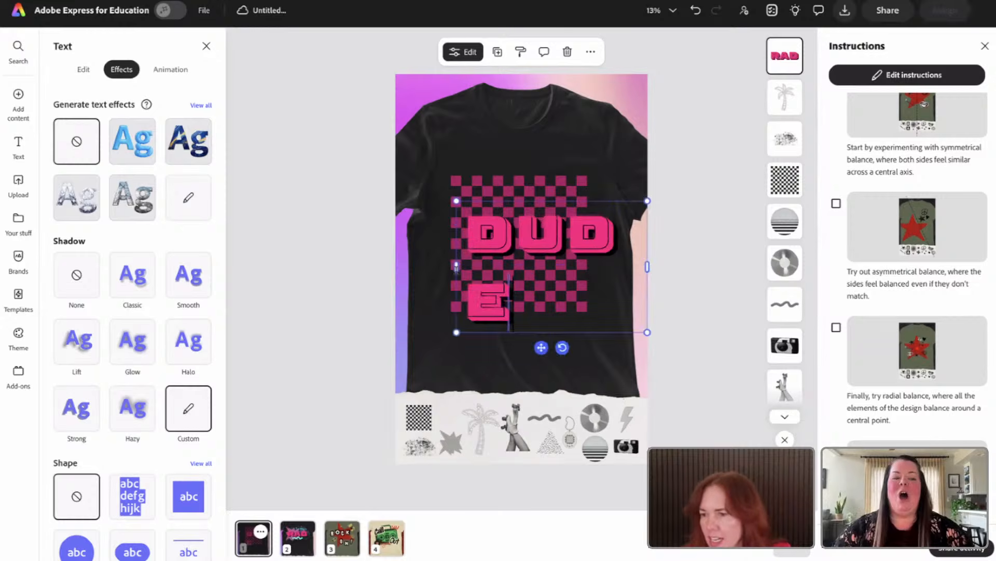
left_click_drag(451, 271, 479, 252)
left_click_drag(538, 201, 498, 204)
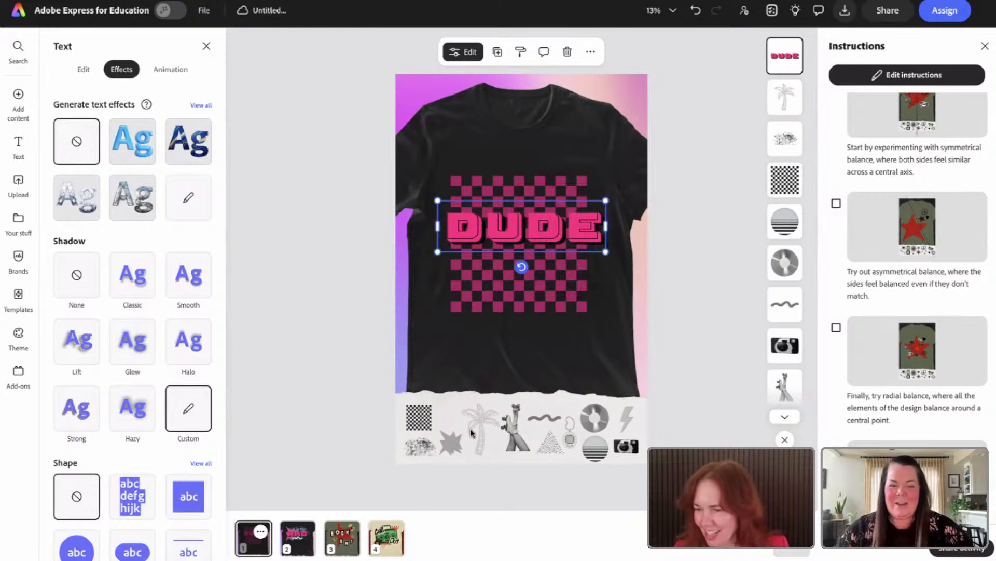
- Try the enlarged disc image on the checkerboard behind the DUDE text, and delete it
left_click(600, 431)
left_click_drag(581, 404, 504, 329)
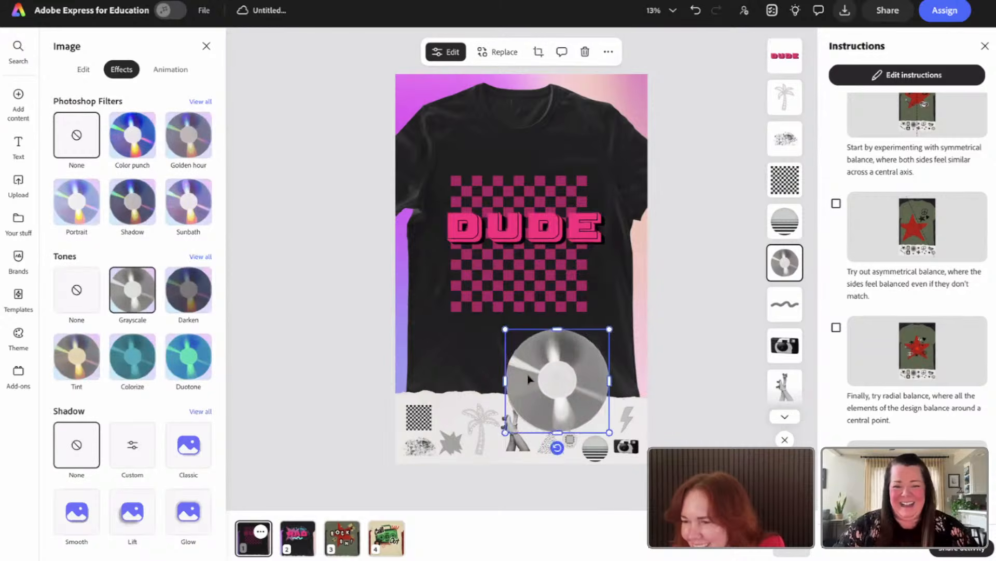
left_click_drag(529, 379, 499, 235)
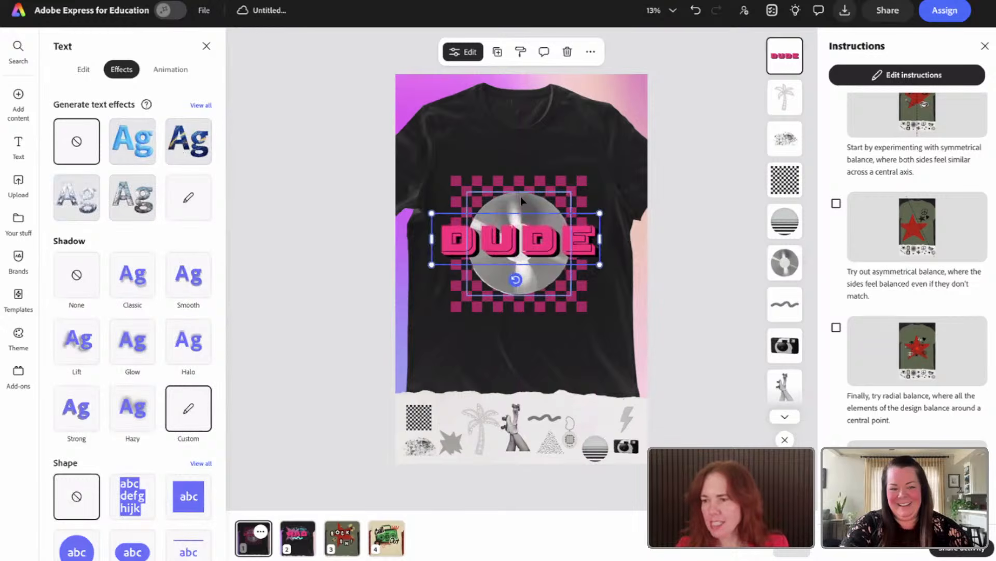
left_click(521, 196)
key("Delete")
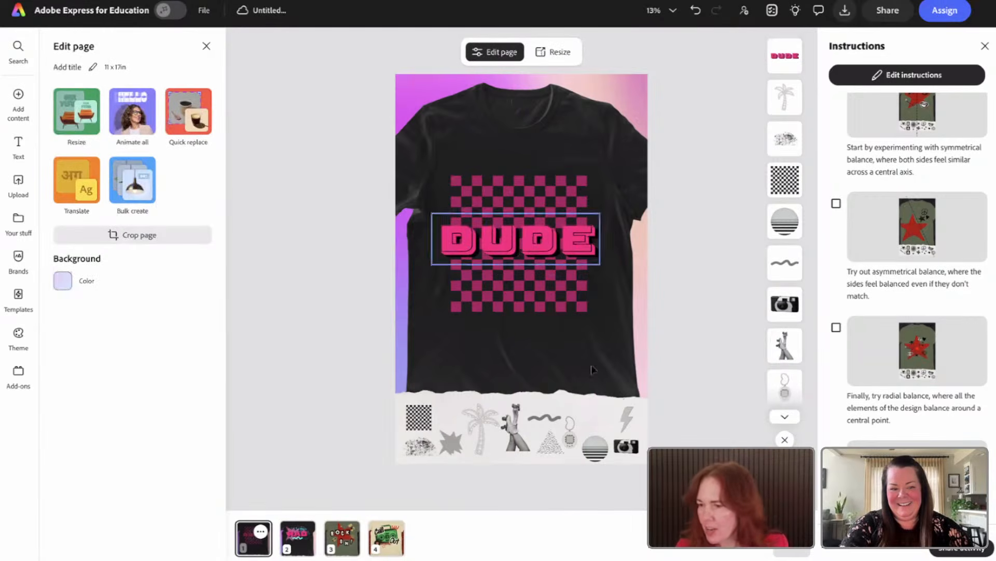
- Enlarge the roller-skate legs image onto the shirt below DUDE and apply the Color punch filter and Duotone tone
left_click(624, 446)
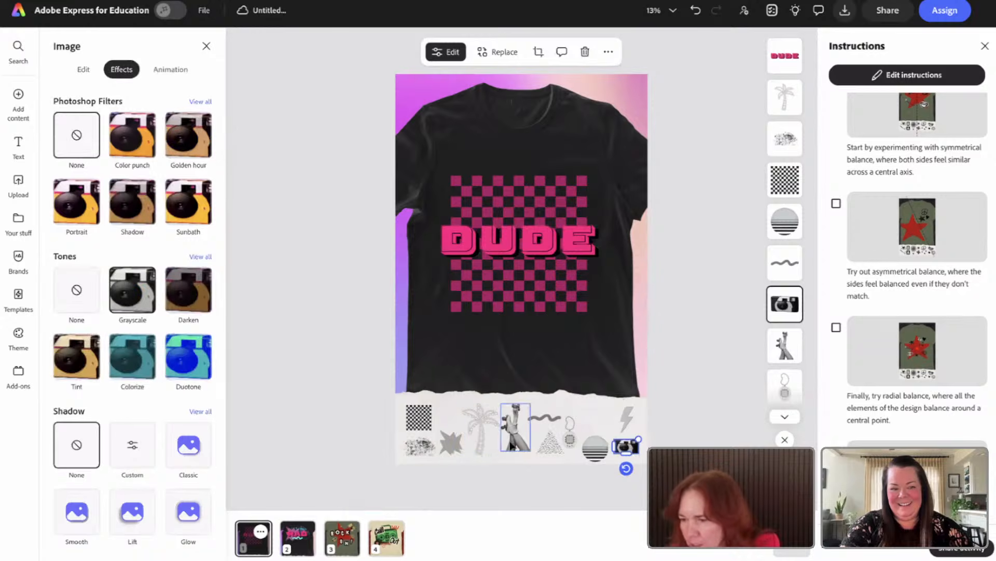
left_click_drag(519, 423, 533, 272)
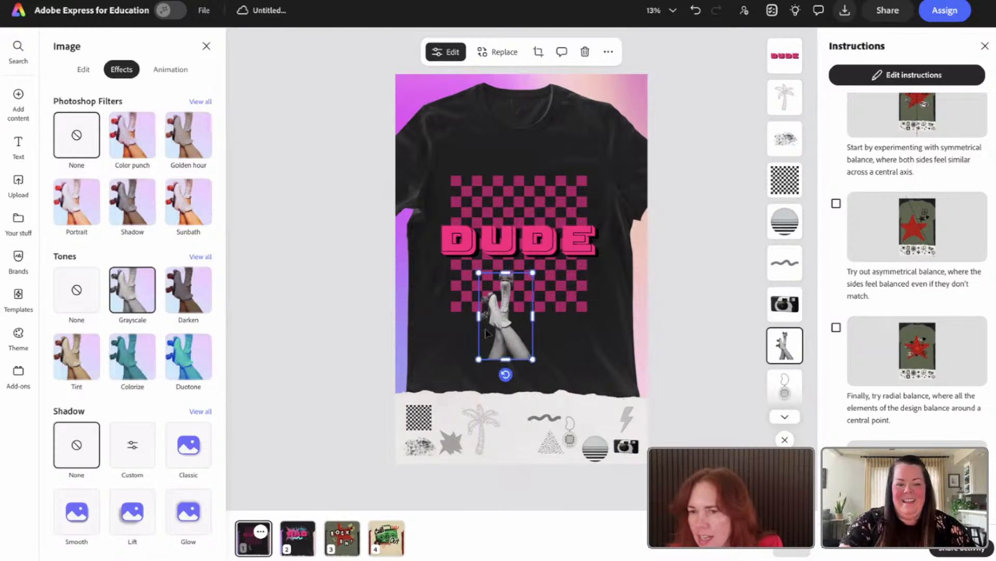
left_click(132, 141)
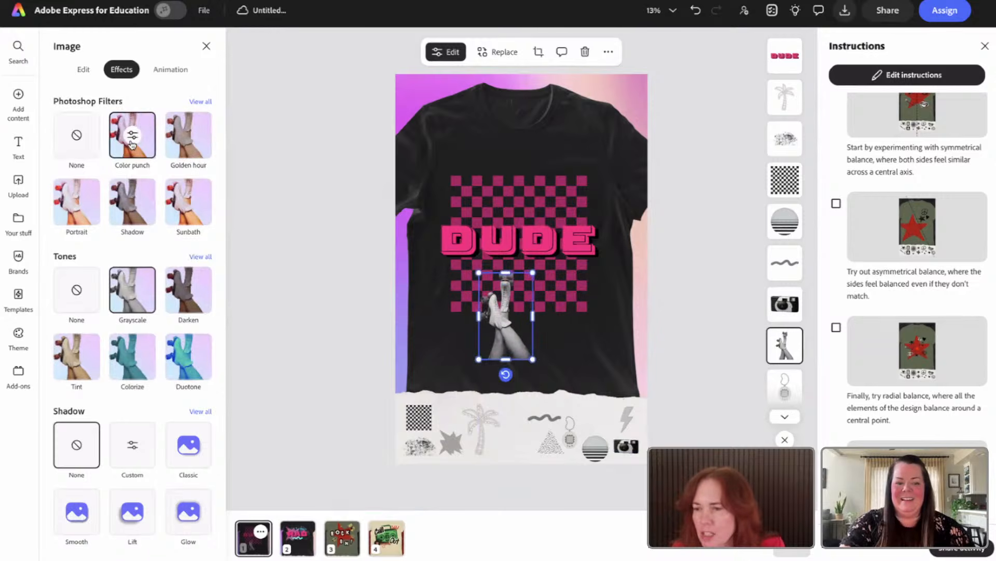
left_click(188, 353)
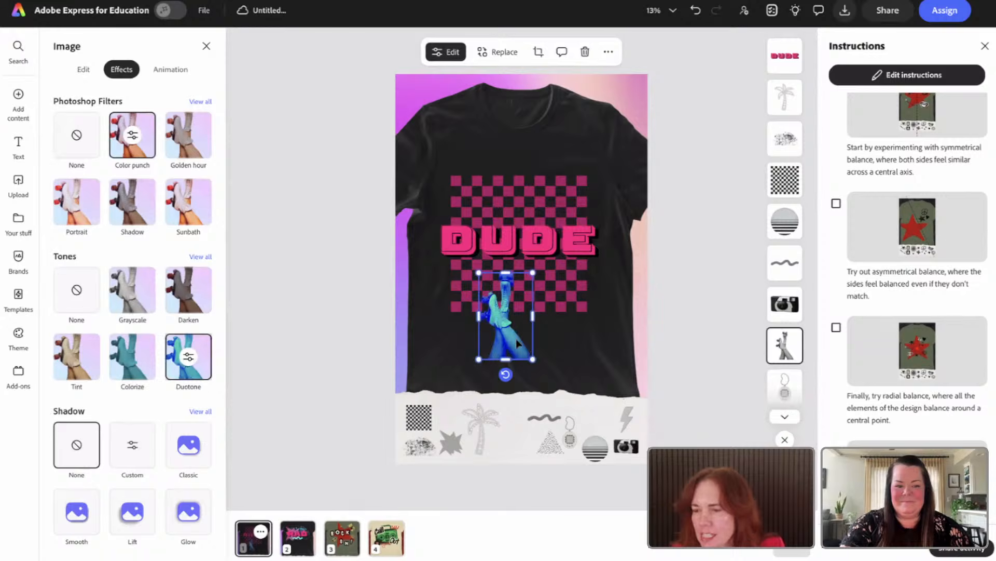
- Move the roller-skate legs onto the checkerboard behind DUDE and enlarge them to nearly the checkerboard's height
left_click_drag(518, 340, 486, 292)
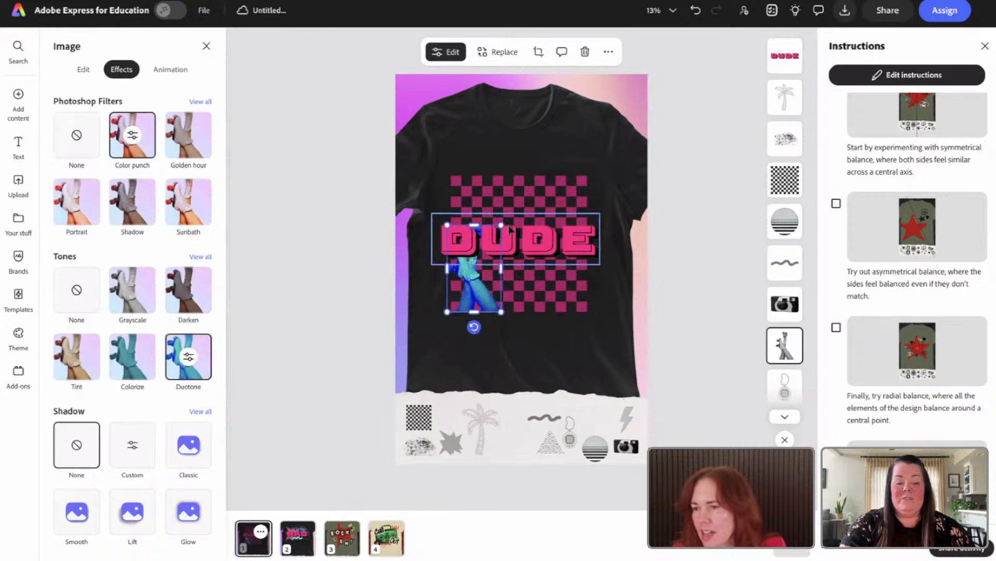
left_click_drag(503, 221, 538, 191)
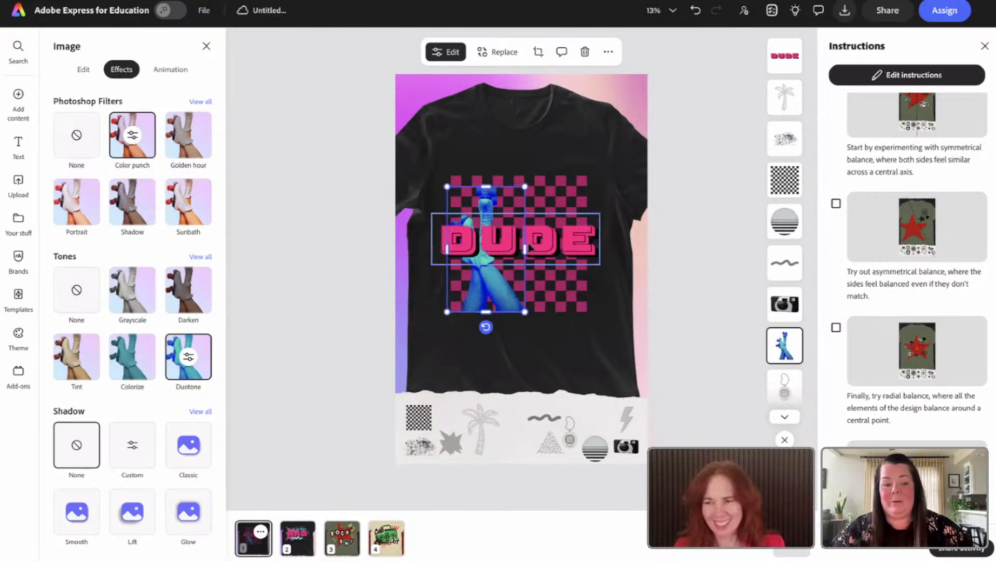
- Change the DUDE text color to light blue #8BE7FA
left_click(548, 247)
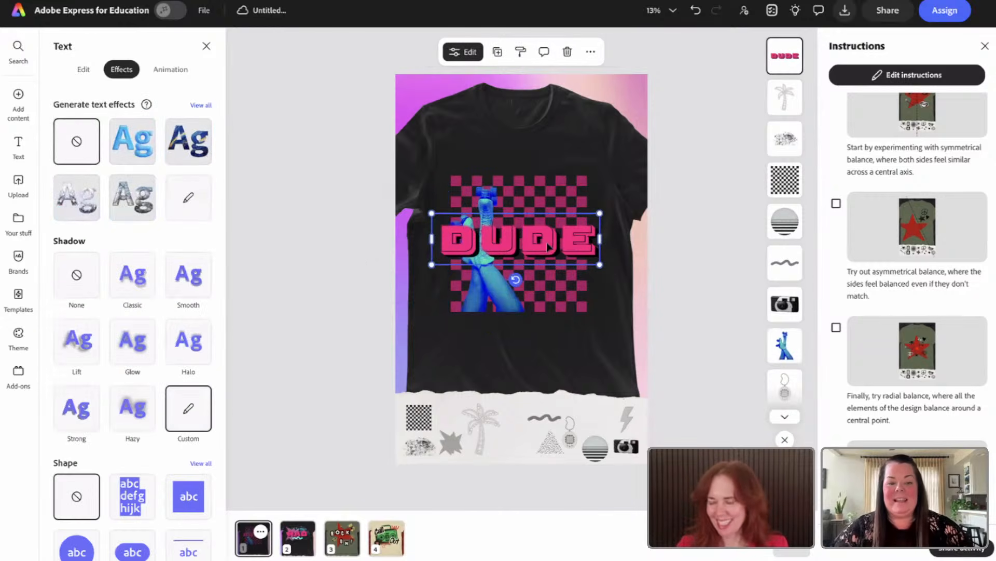
left_click(83, 70)
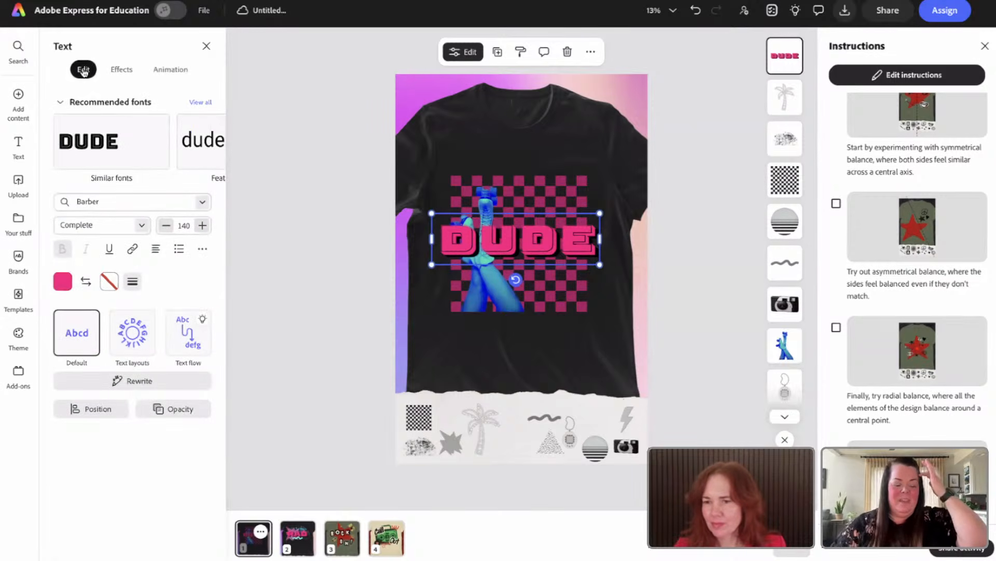
left_click(62, 281)
left_click(146, 385)
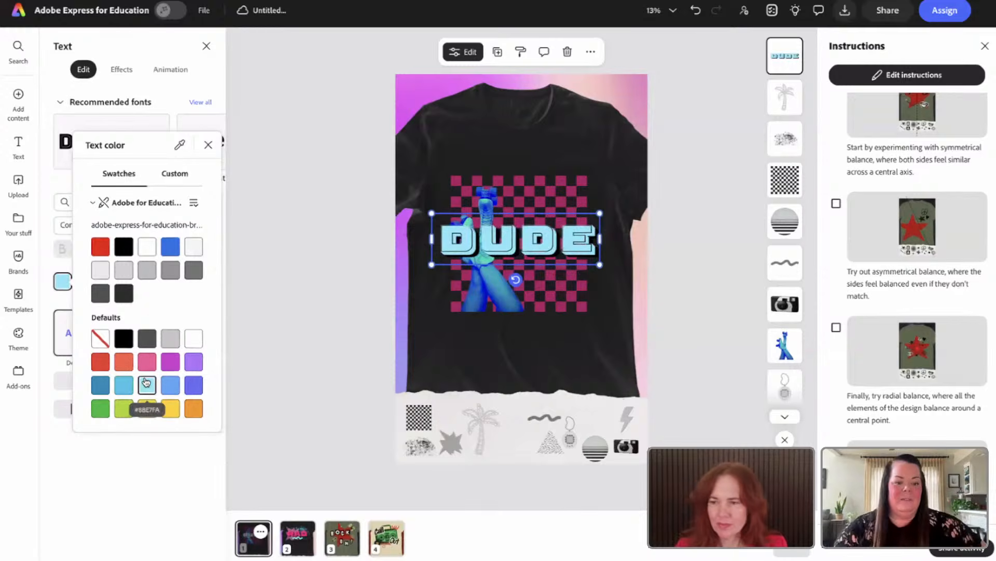
left_click(306, 172)
- Enlarge the roller-skate legs further so they extend above the checkerboard's upper edge
left_click(552, 193)
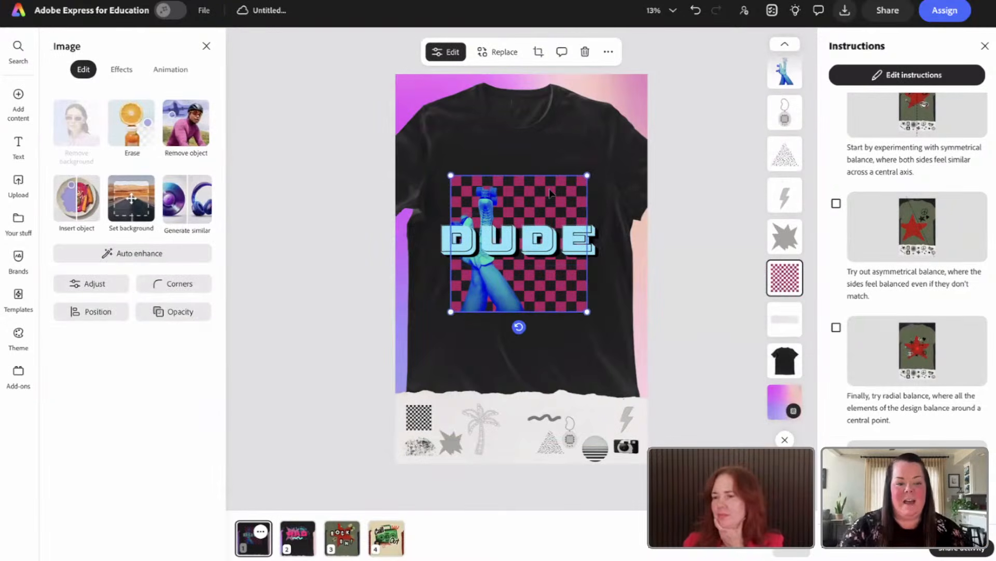
left_click(489, 205)
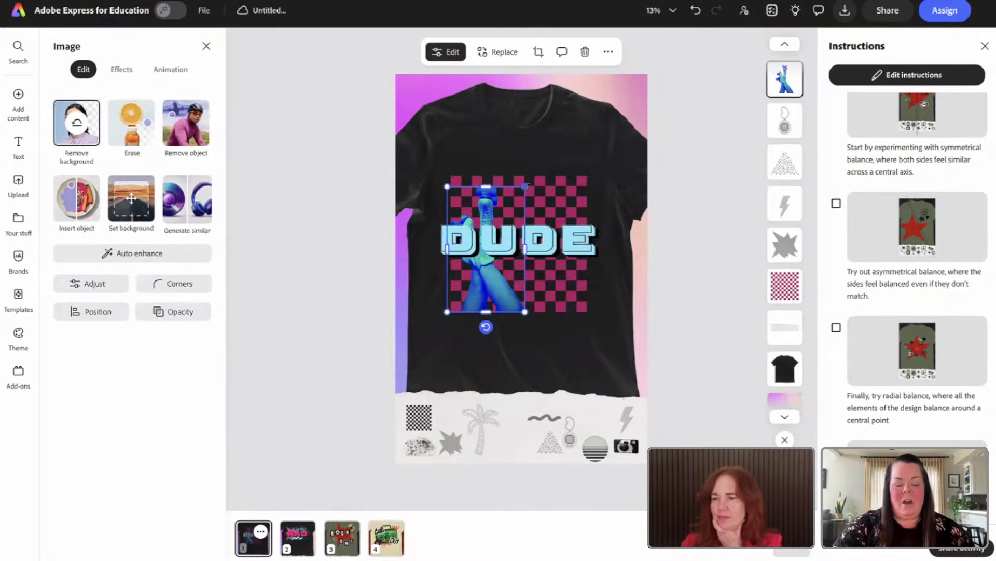
left_click_drag(525, 186, 554, 158)
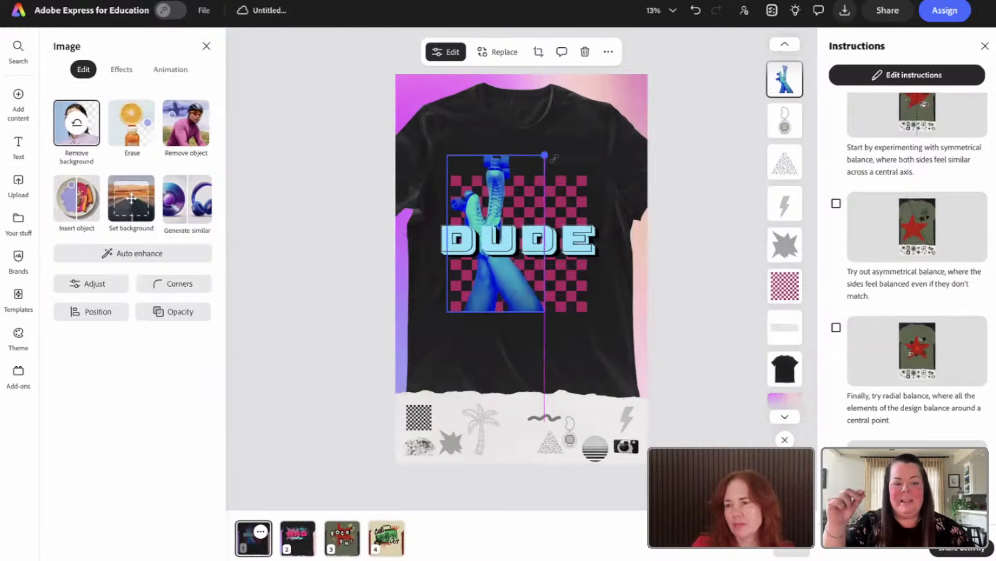
left_click_drag(554, 158, 554, 157)
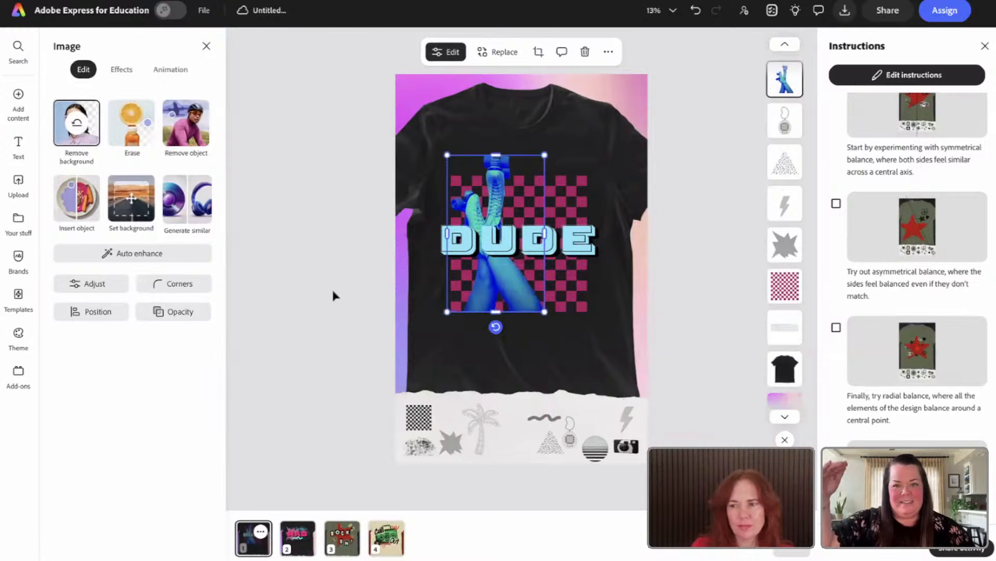
- Enlarge the squiggle-pattern triangle and place it on the shirt at the lower edge of the checkerboard
left_click(305, 297)
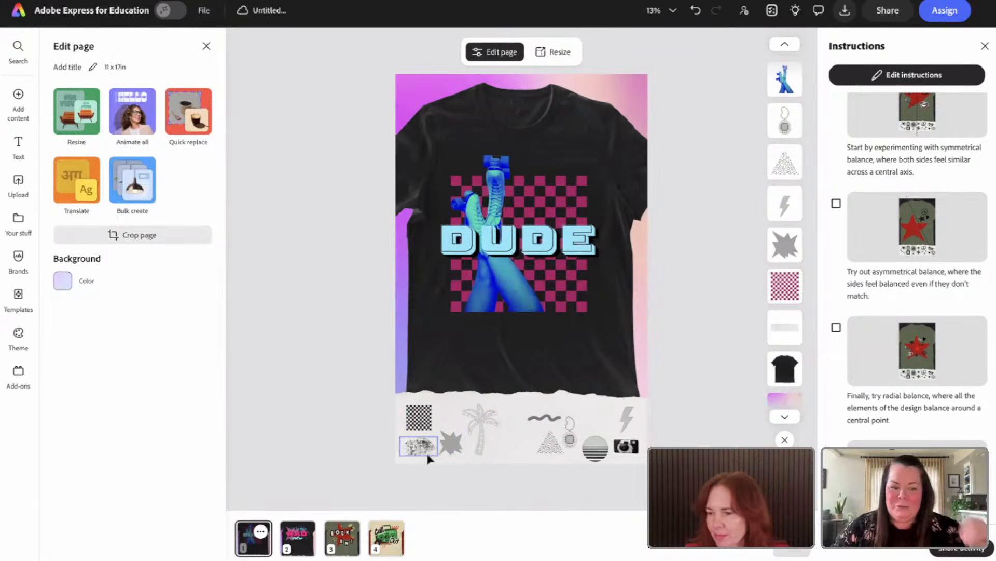
left_click(550, 445)
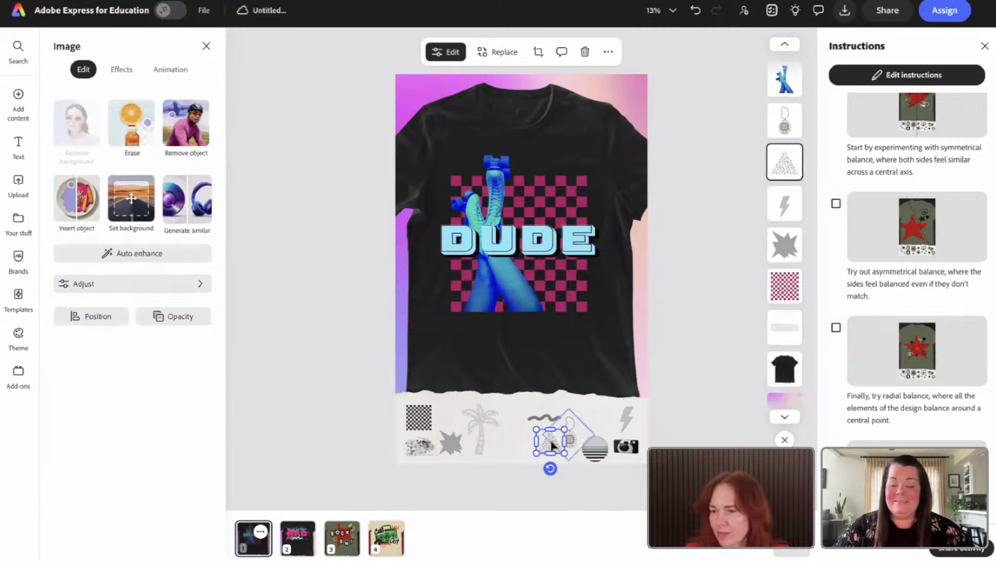
left_click_drag(536, 428, 455, 304)
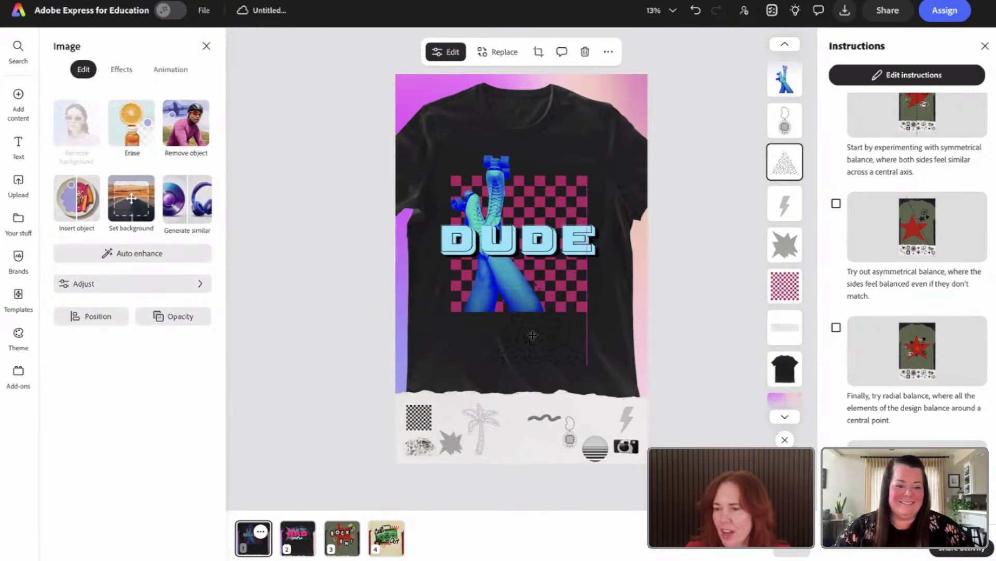
left_click_drag(527, 305, 484, 355)
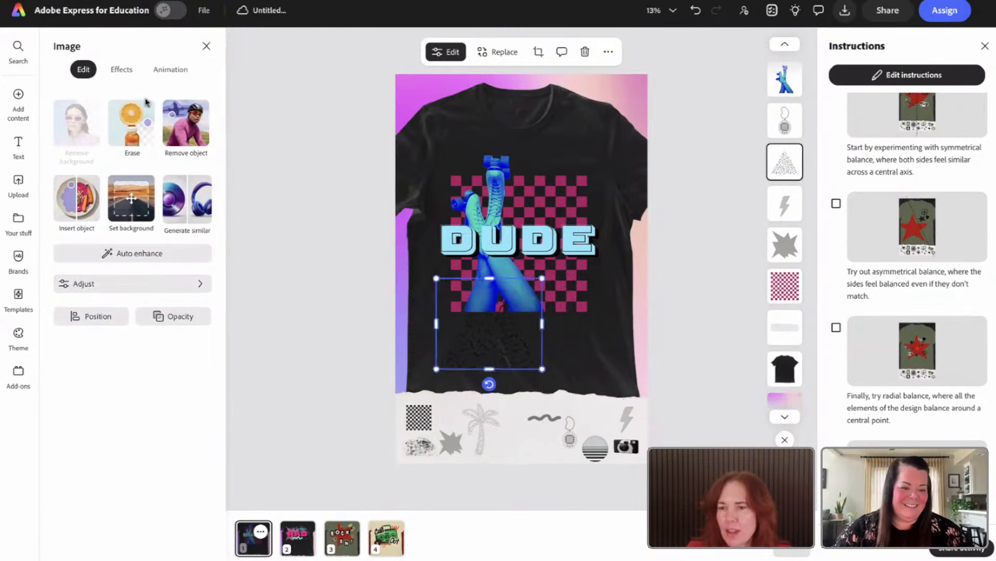
- Apply the Duotone tone to the squiggle triangle with white as the shadows color
left_click(121, 69)
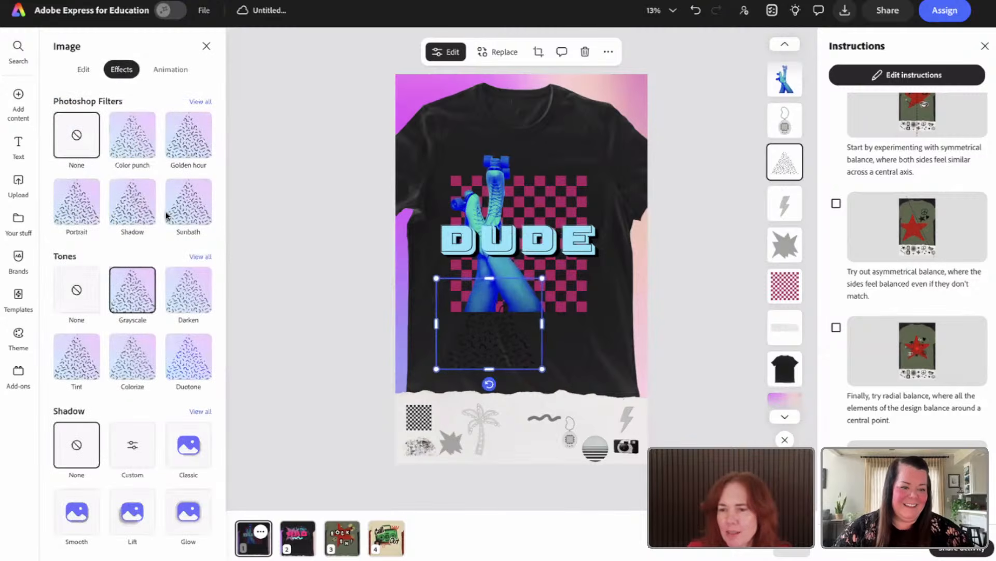
left_click(189, 368)
left_click(189, 359)
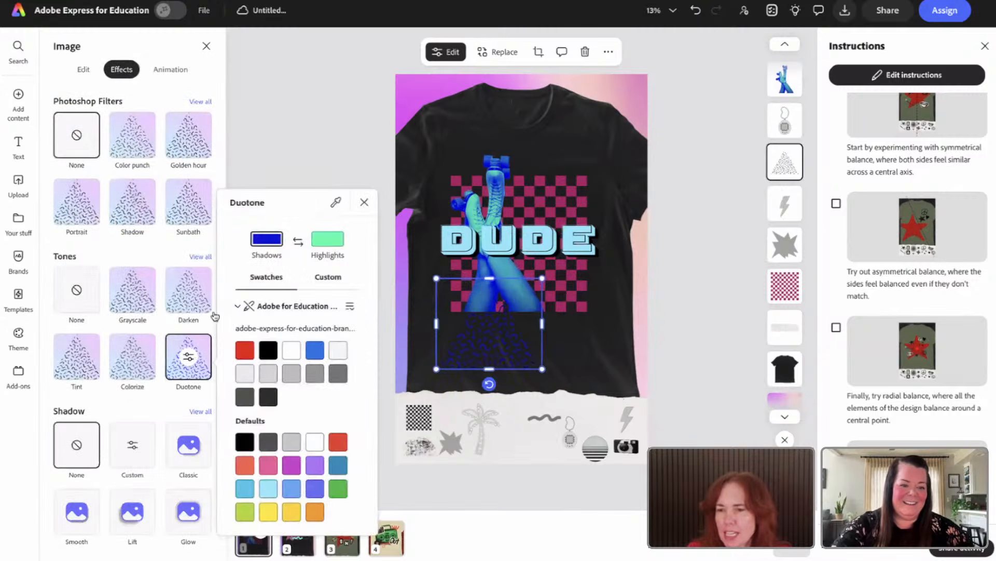
left_click(291, 351)
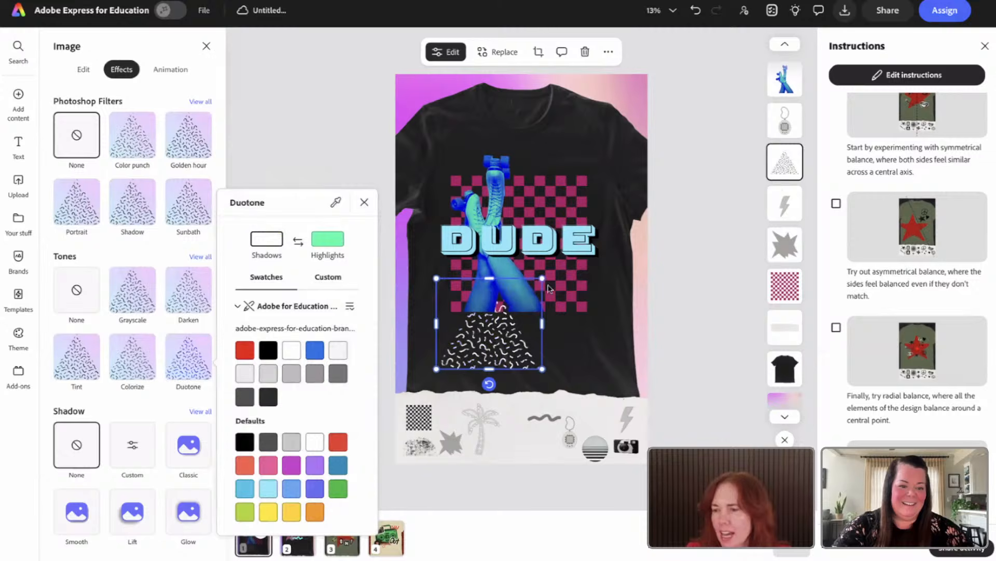
key("Escape")
- Bring the squiggle triangle in front of the roller-skate legs and place it enlarged and tilted clockwise behind DUDE, over the checkerboard's right half
left_click_drag(784, 161, 785, 81)
left_click_drag(483, 337, 529, 236)
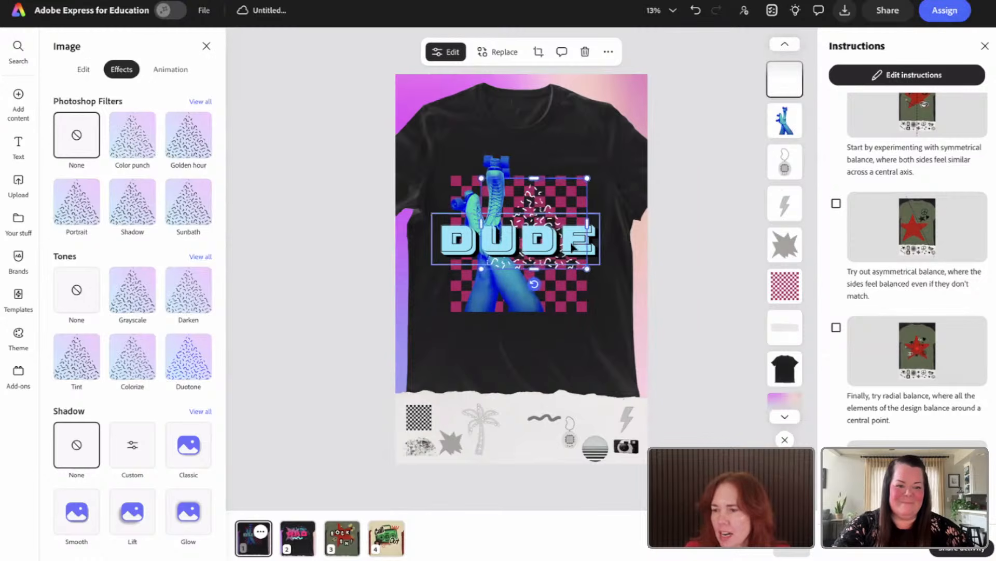
mouse_move(534, 284)
left_mouse_down()
mouse_move(576, 270)
mouse_move(622, 186)
mouse_move(648, 193)
left_mouse_up()
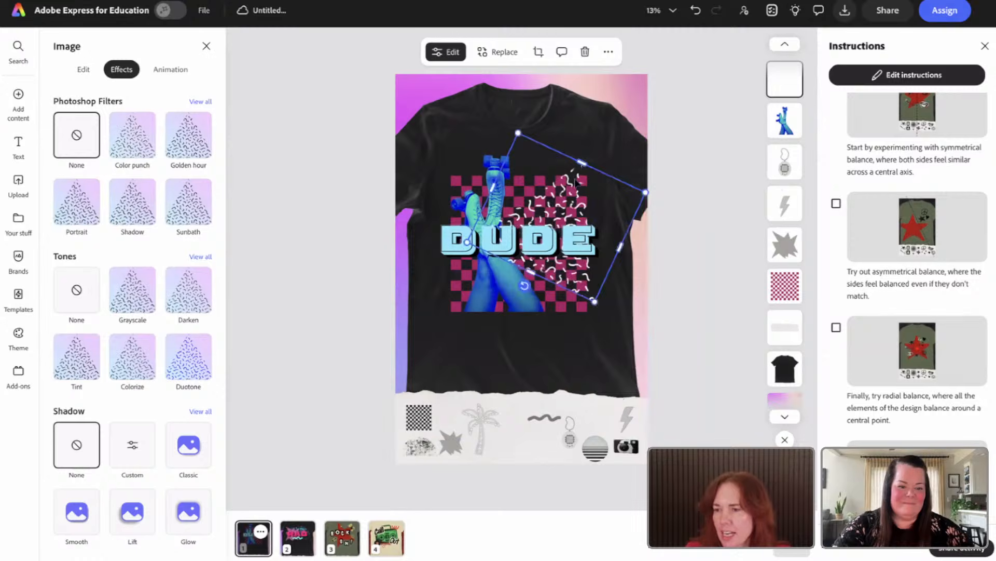
mouse_move(570, 183)
left_mouse_down()
mouse_move(541, 188)
mouse_move(549, 191)
left_mouse_up()
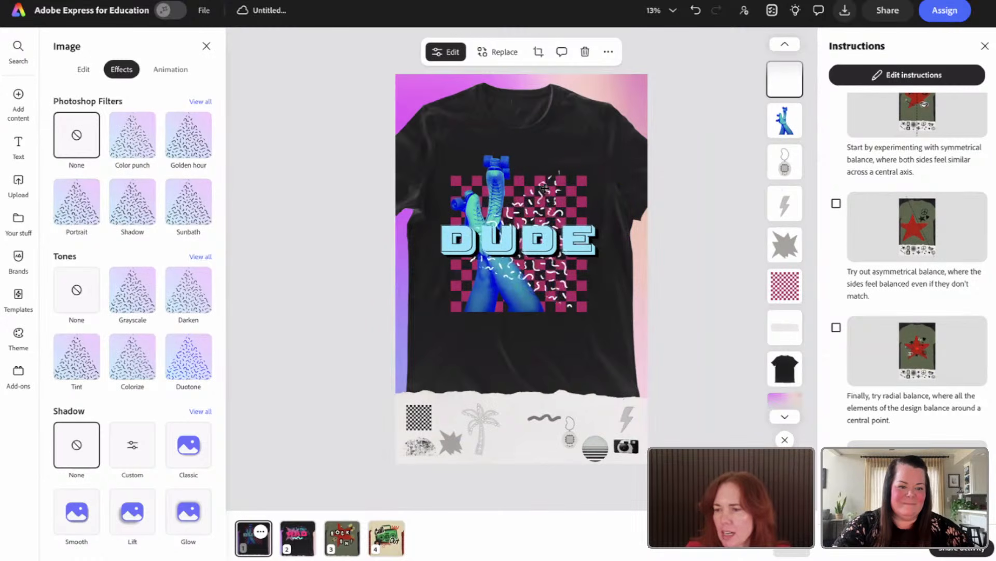
- Try a medium blue and a deep blue sampled from the roller skates as the DUDE text color
left_click(503, 244)
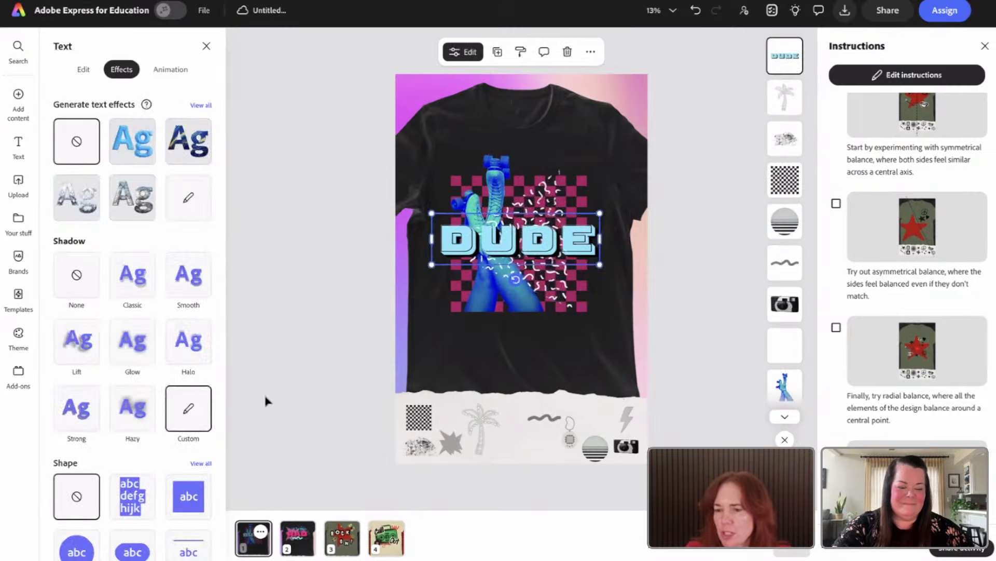
left_click(84, 70)
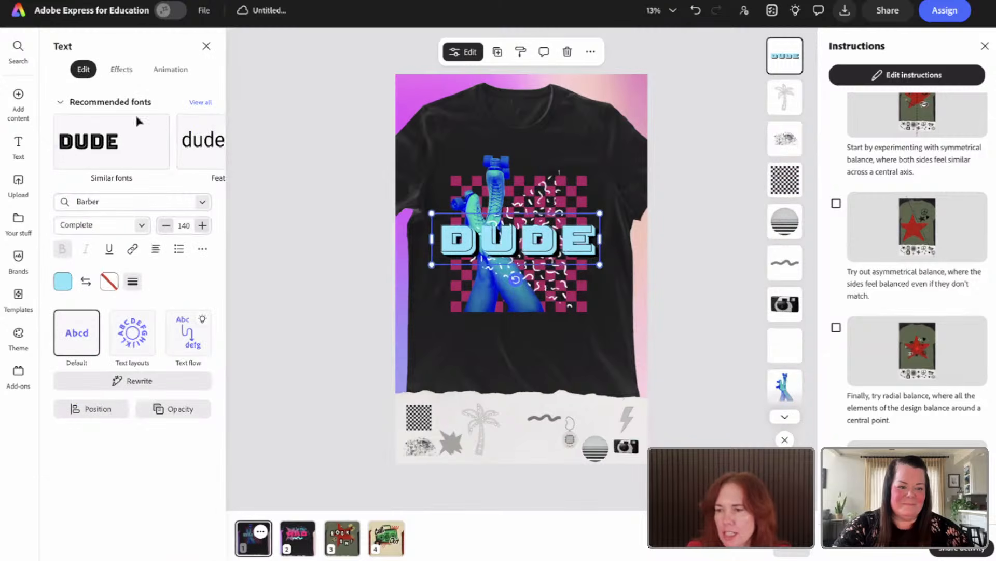
scroll(480, 232, "up", 5)
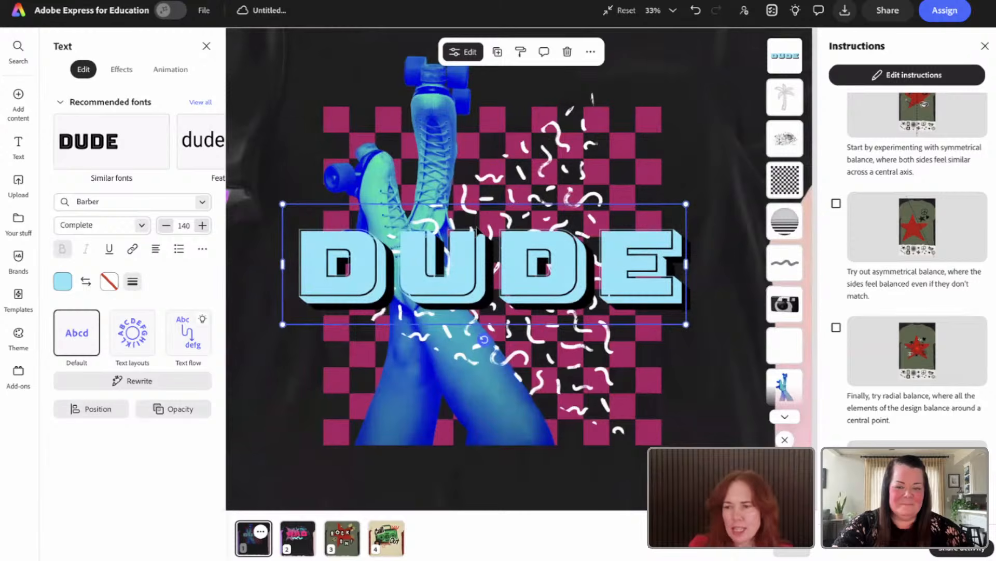
left_click(63, 281)
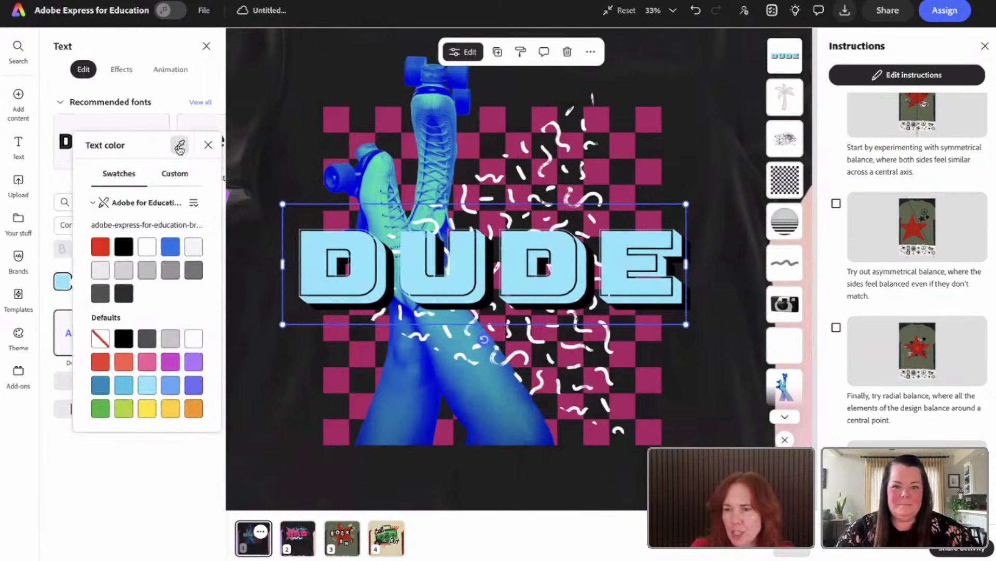
left_click(180, 145)
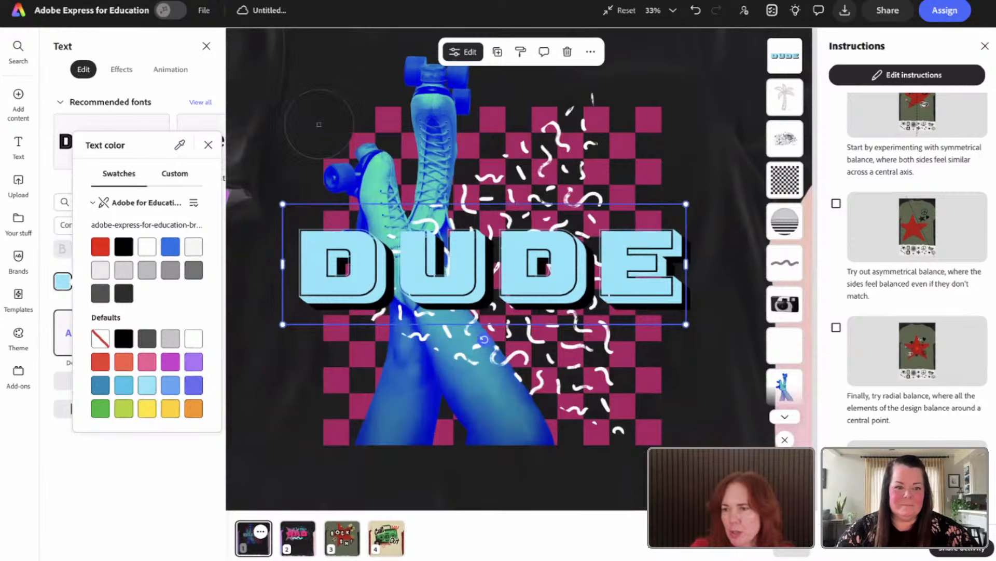
left_click(447, 109)
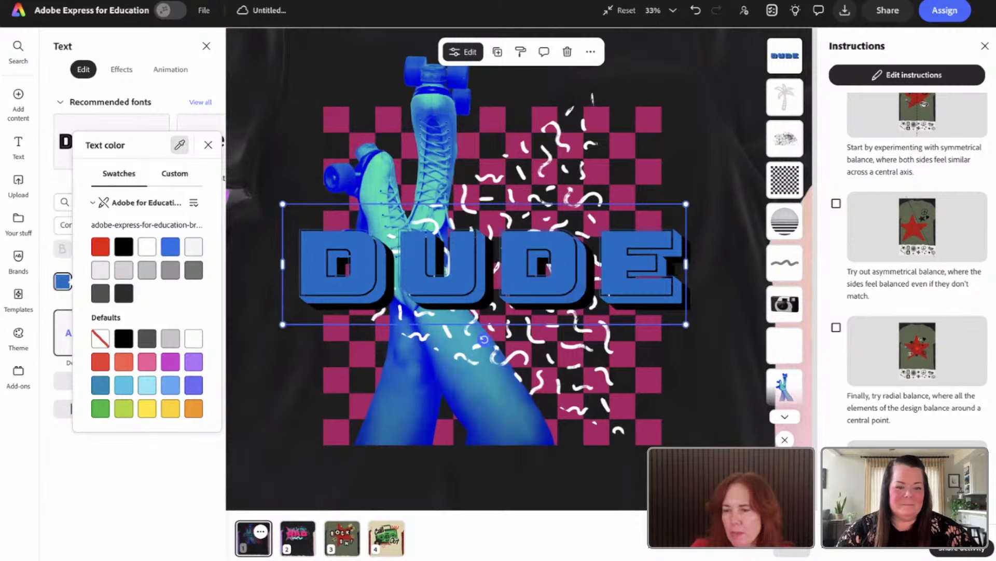
left_click(180, 145)
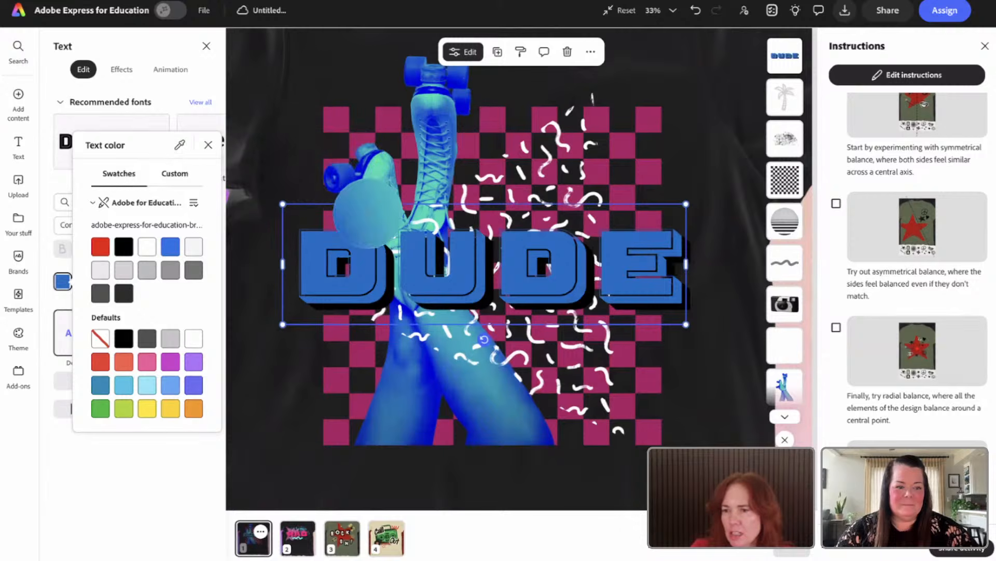
left_click(351, 189)
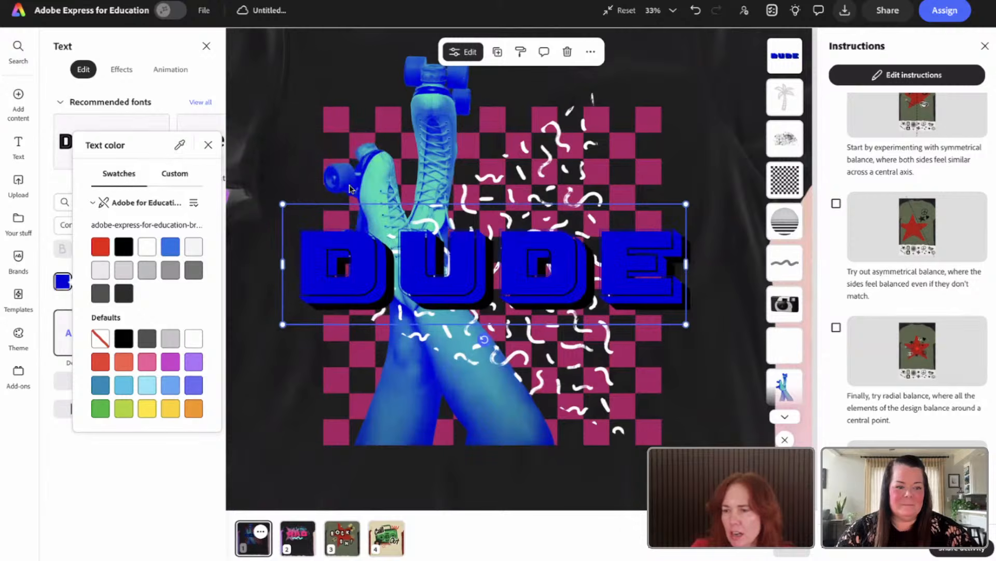
key("Escape")
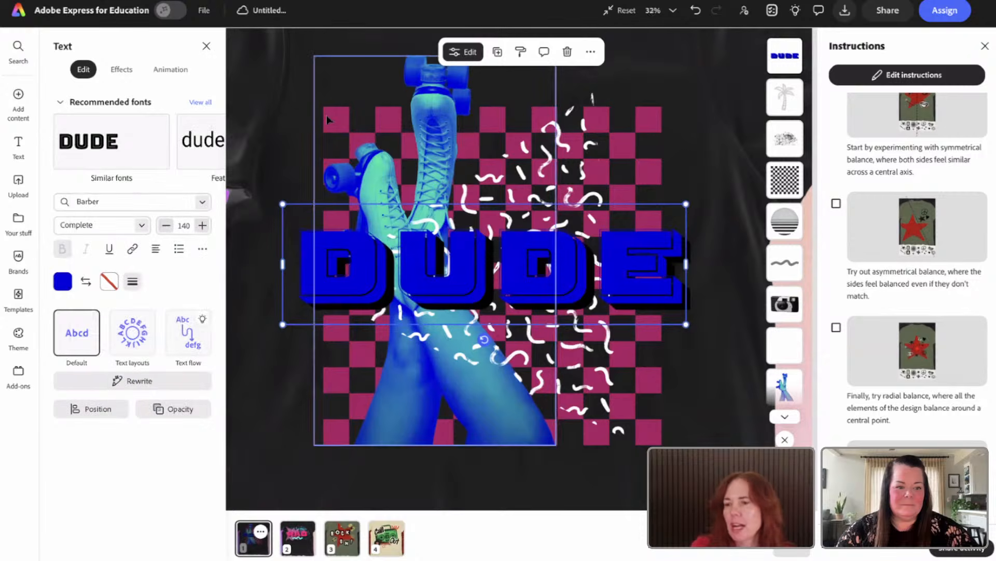
key("Escape")
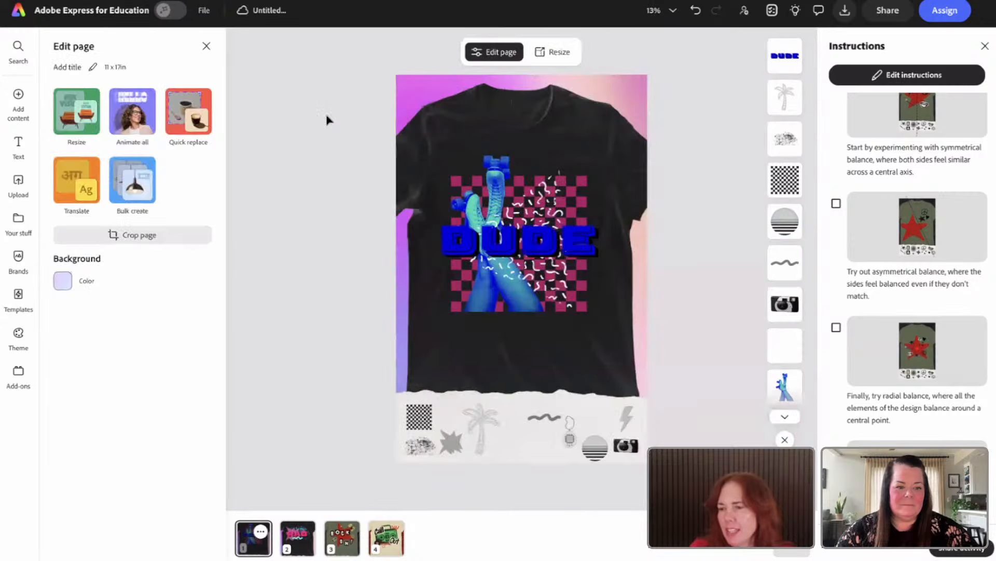
- Try a mint green and a teal sampled from the skate boot as the DUDE text color
scroll(329, 111, "up", 2)
left_click(434, 343)
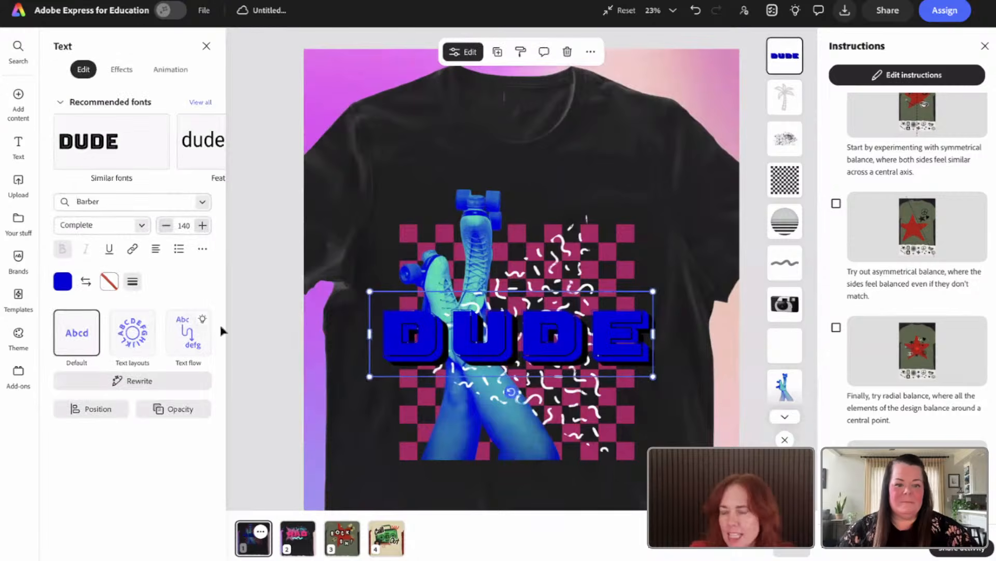
left_click(62, 281)
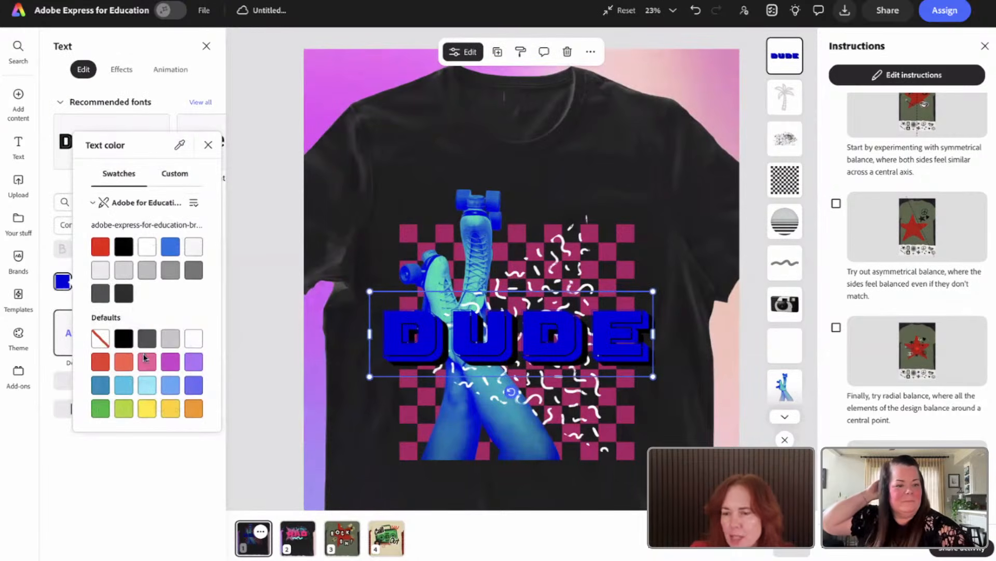
left_click(180, 144)
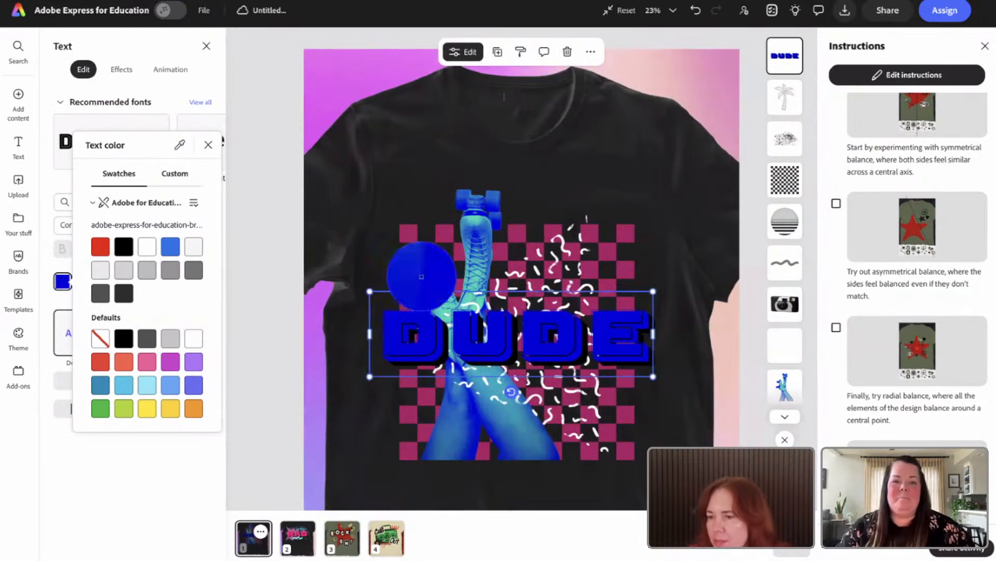
left_click(430, 283)
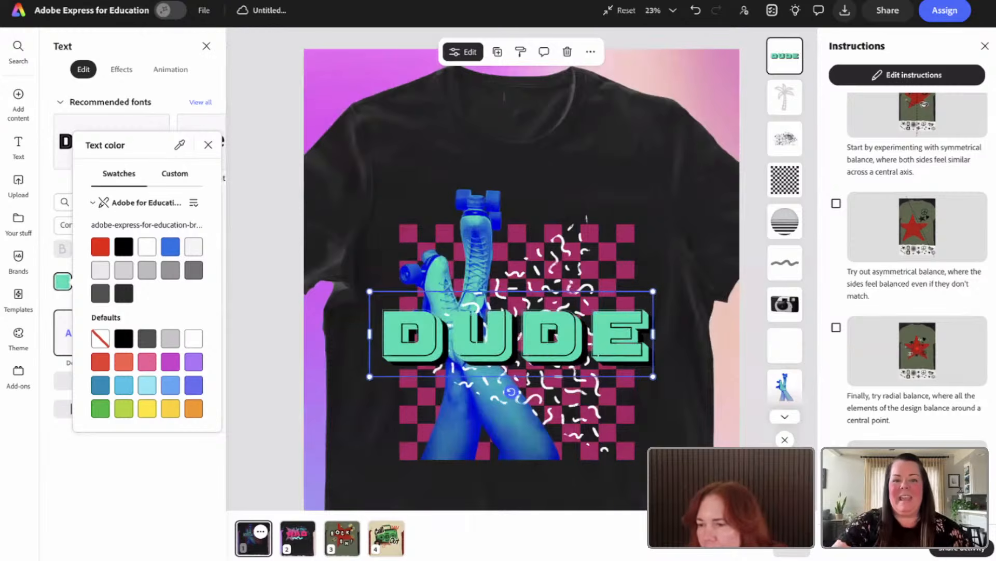
left_click(180, 145)
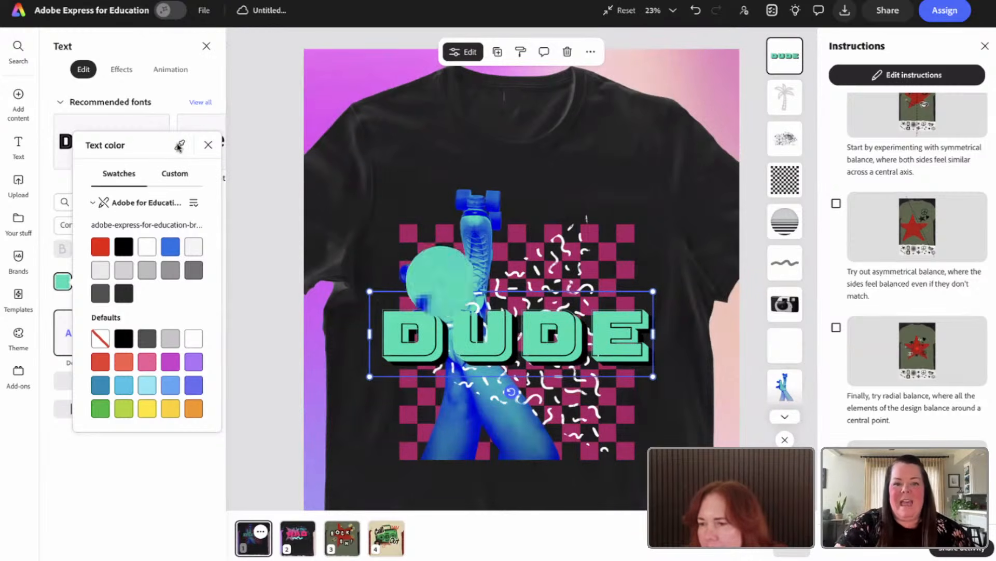
left_click(444, 276)
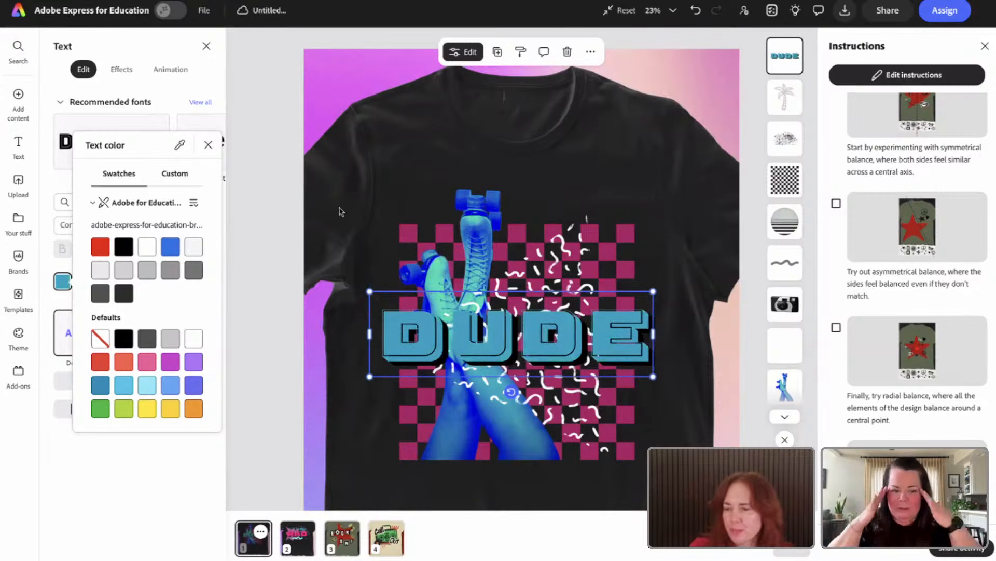
- Compare coral #F75C46, yellow and magenta #CD3ACE on the DUDE text and settle on pink #EF5A98
left_click(123, 363)
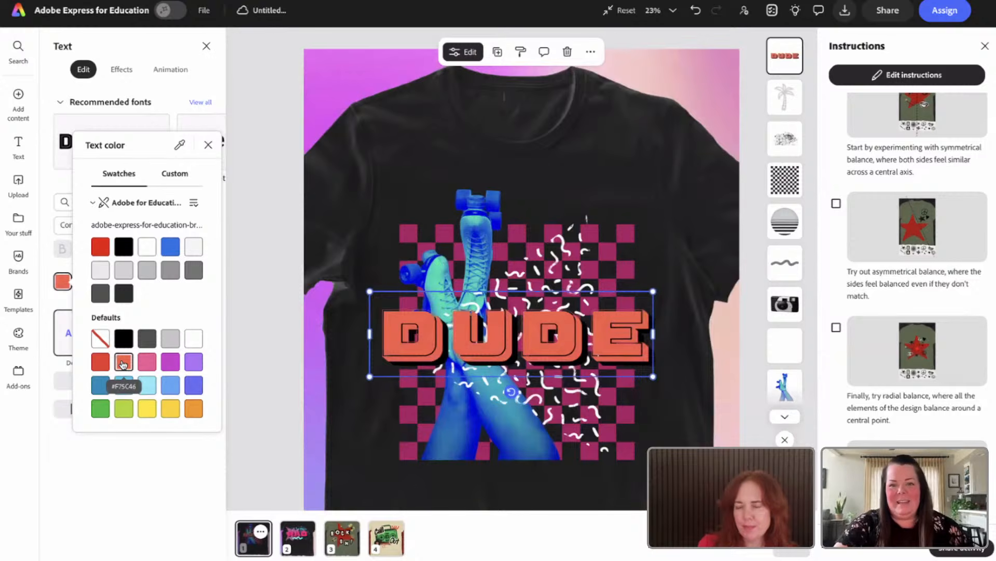
left_click(148, 408)
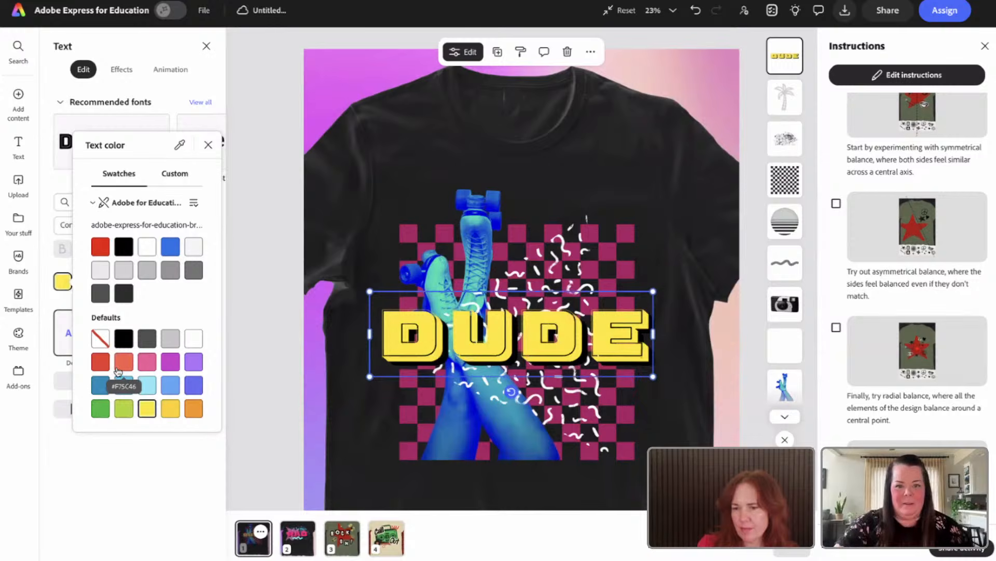
left_click(146, 363)
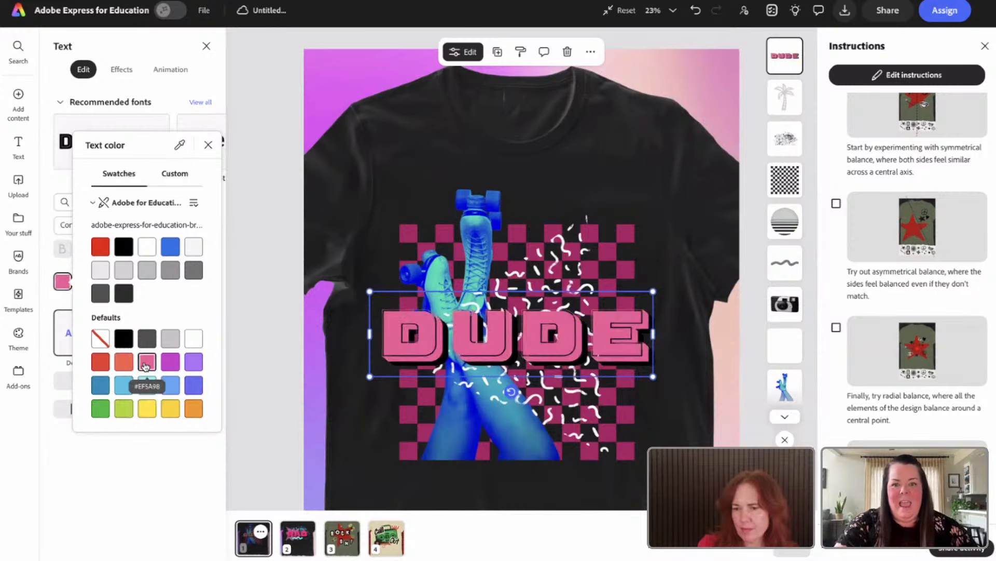
left_click(169, 364)
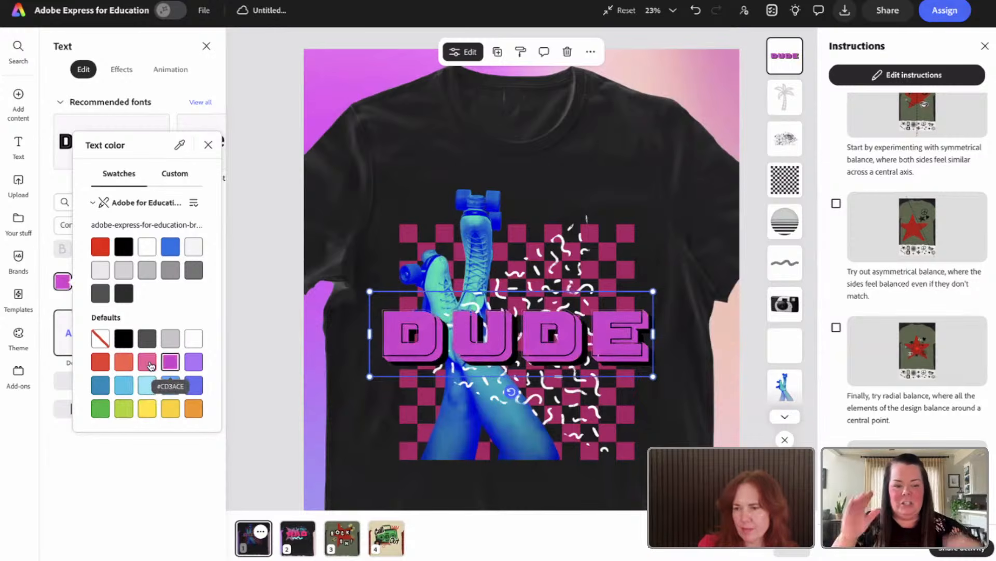
left_click(149, 363)
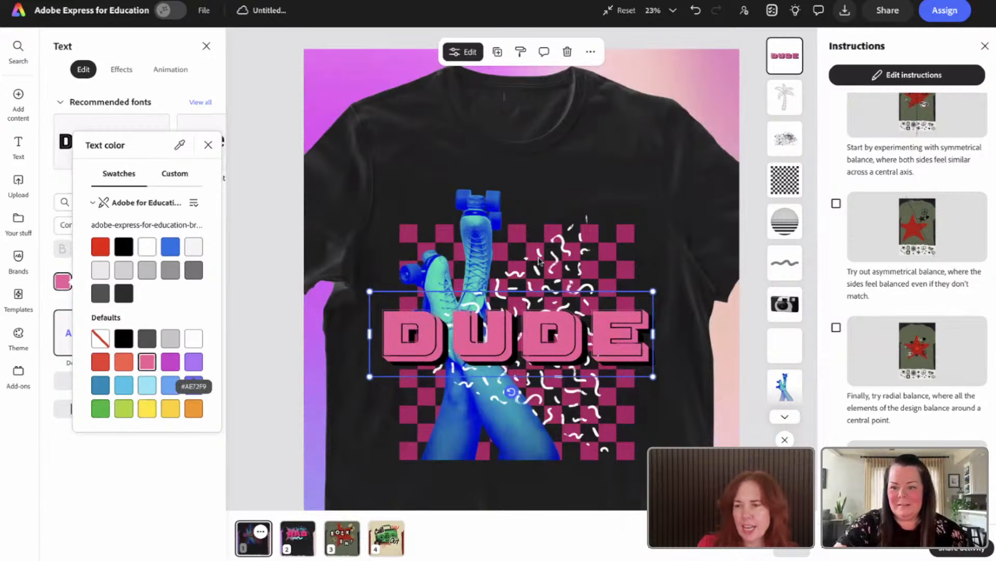
- Recolor the checkerboard behind DUDE blue with the default Duotone tone
left_click(415, 238)
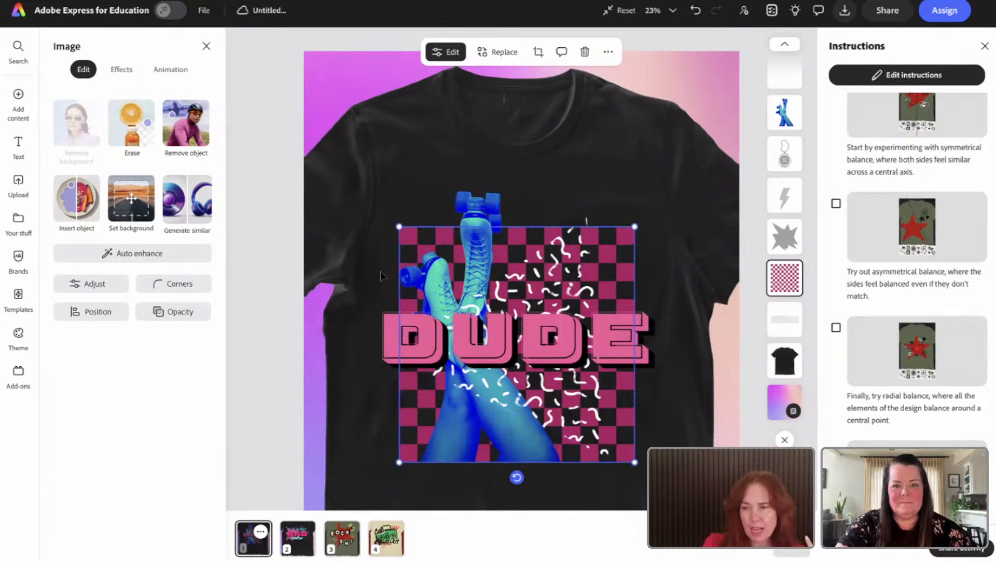
left_click(121, 69)
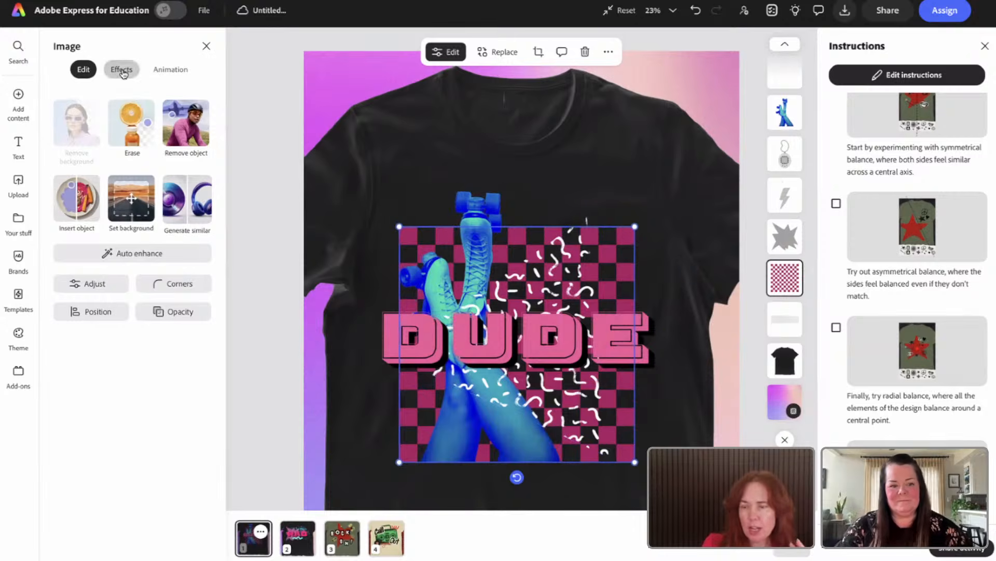
left_click(182, 368)
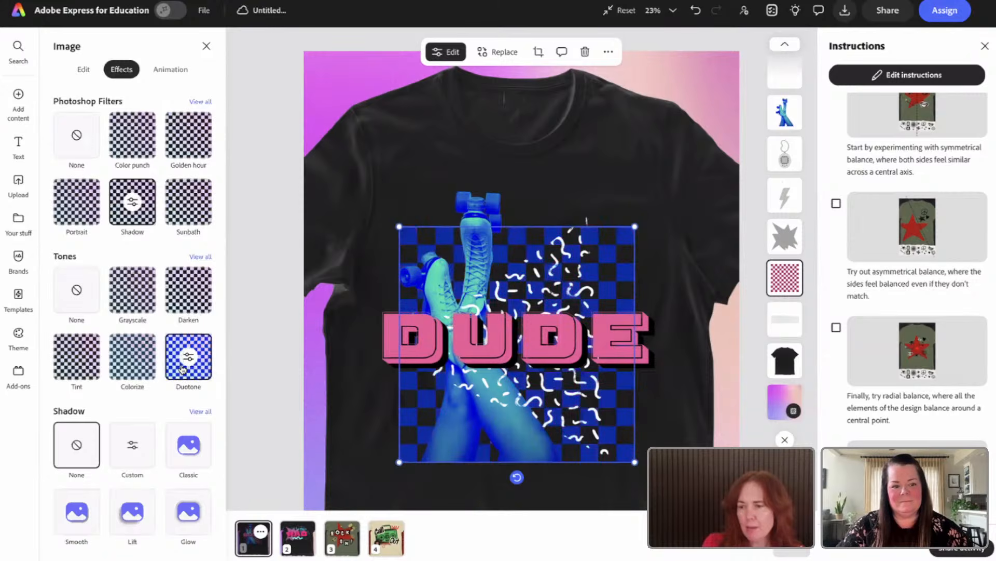
left_click(273, 137)
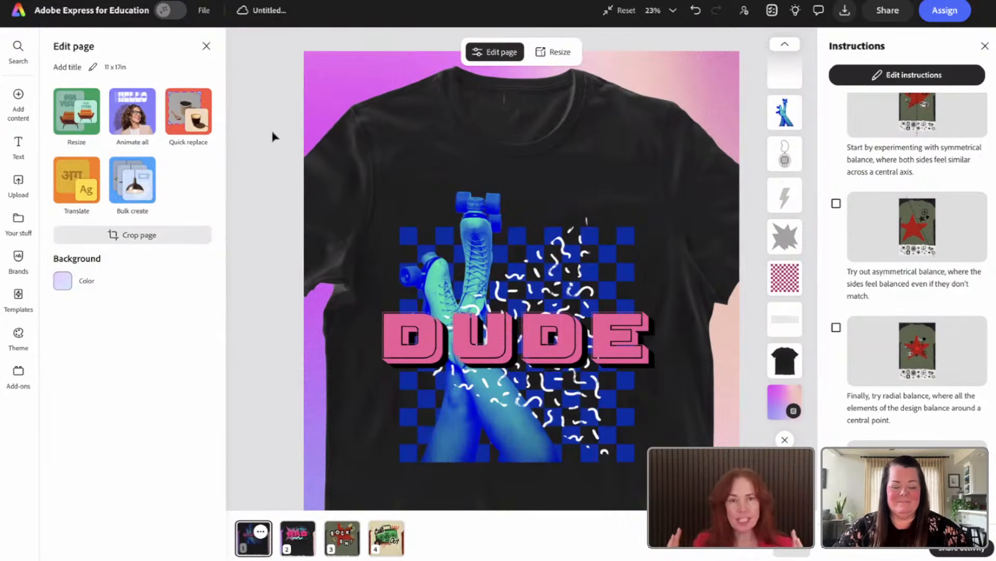
- Enlarge the white squiggle triangle slightly and rotate it so it points to the right across the checkerboard
left_click(546, 272)
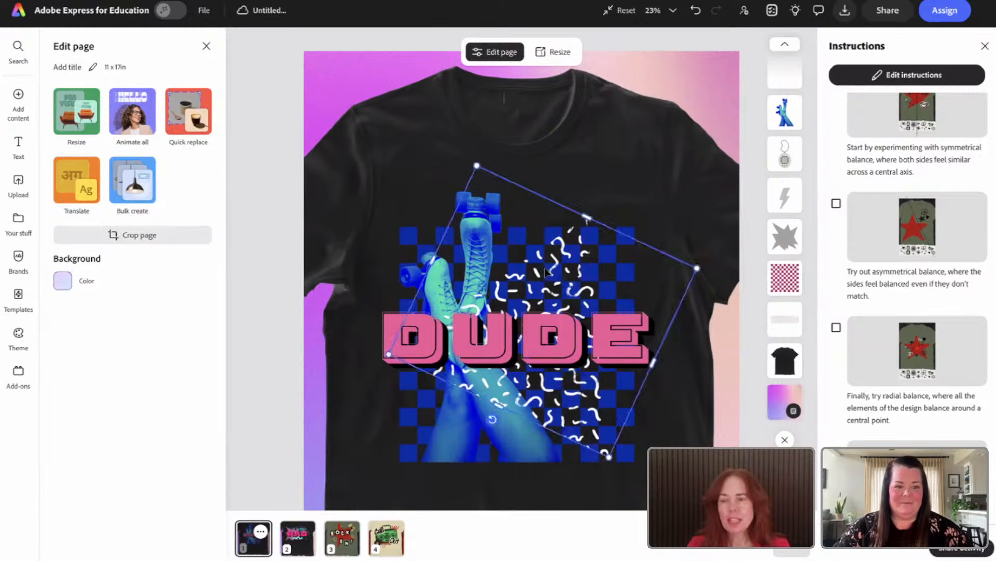
left_click_drag(608, 457, 611, 475)
mouse_move(559, 423)
left_mouse_down()
mouse_move(557, 415)
mouse_move(555, 431)
mouse_move(540, 427)
mouse_move(587, 423)
left_mouse_up()
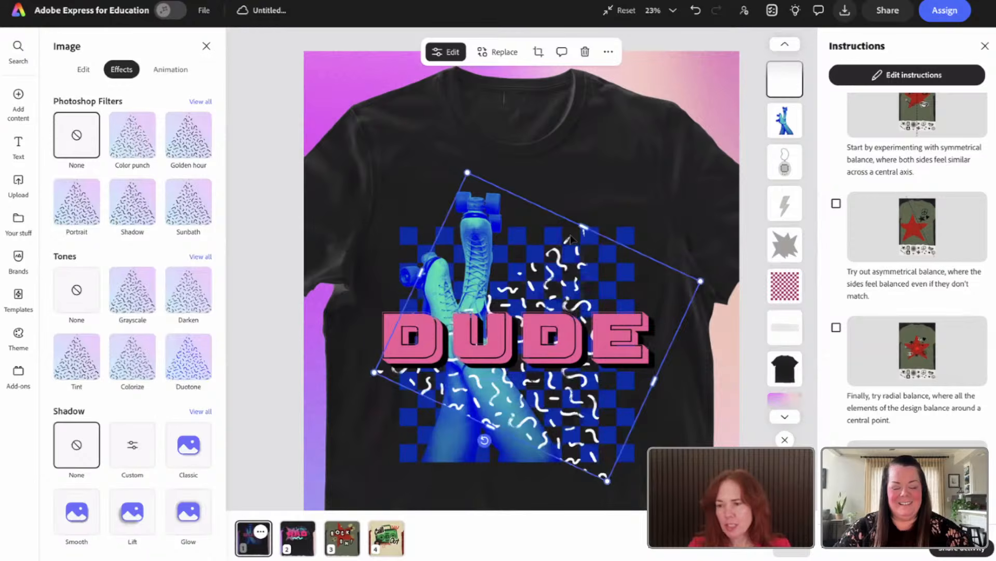
mouse_move(484, 440)
left_mouse_down()
mouse_move(566, 392)
mouse_move(534, 374)
left_mouse_up()
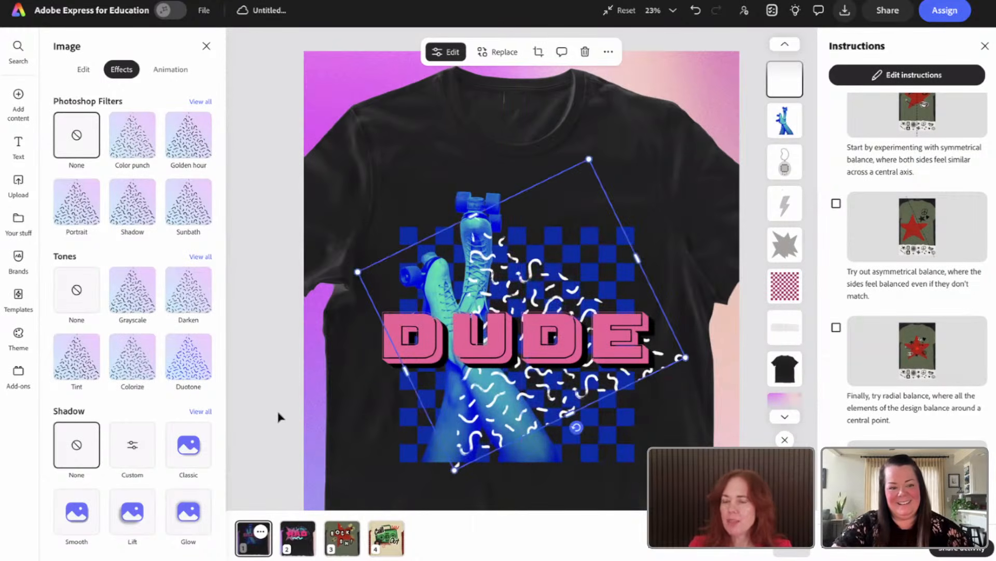
left_click(352, 375)
- Move the DUDE text below the checkerboard and resize it to roughly the checkerboard's width
scroll(352, 375, "down", 3)
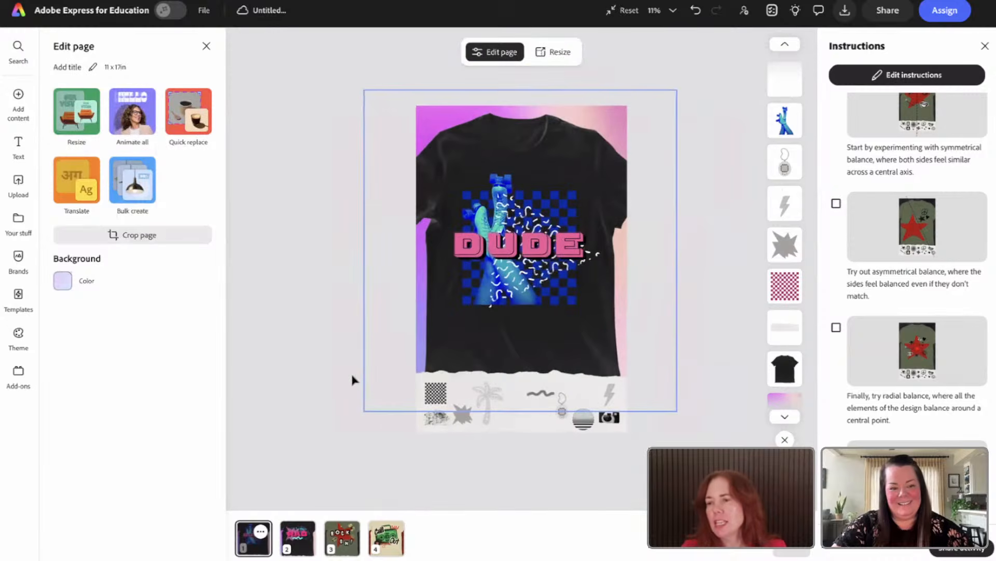
left_click(456, 227)
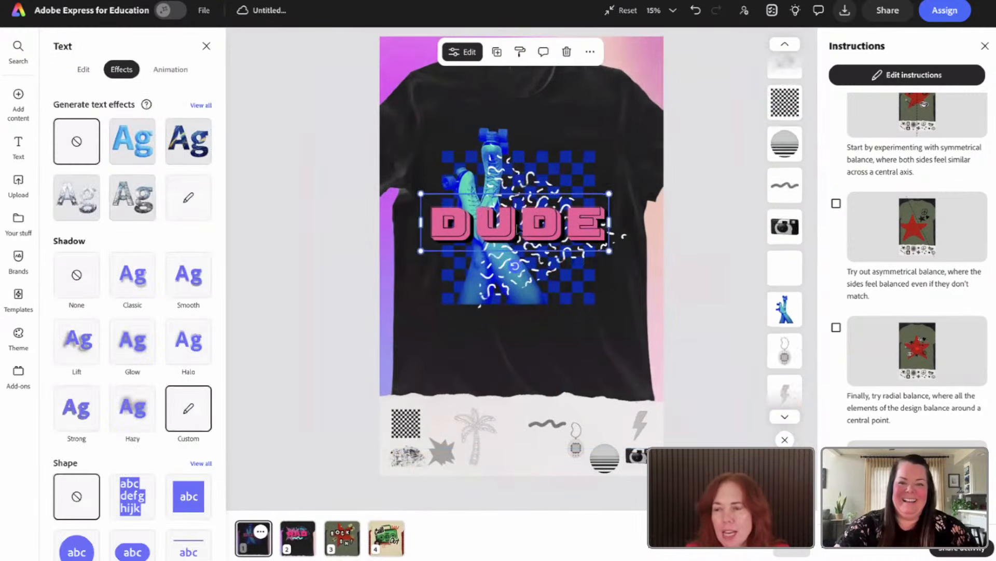
left_click_drag(421, 251, 495, 227)
left_click_drag(553, 213, 545, 319)
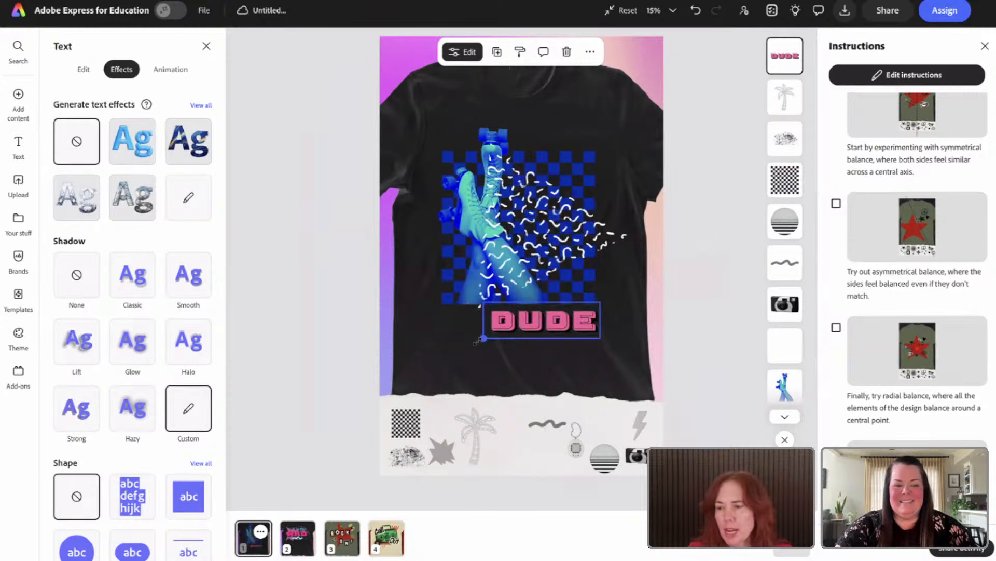
left_click_drag(478, 340, 438, 352)
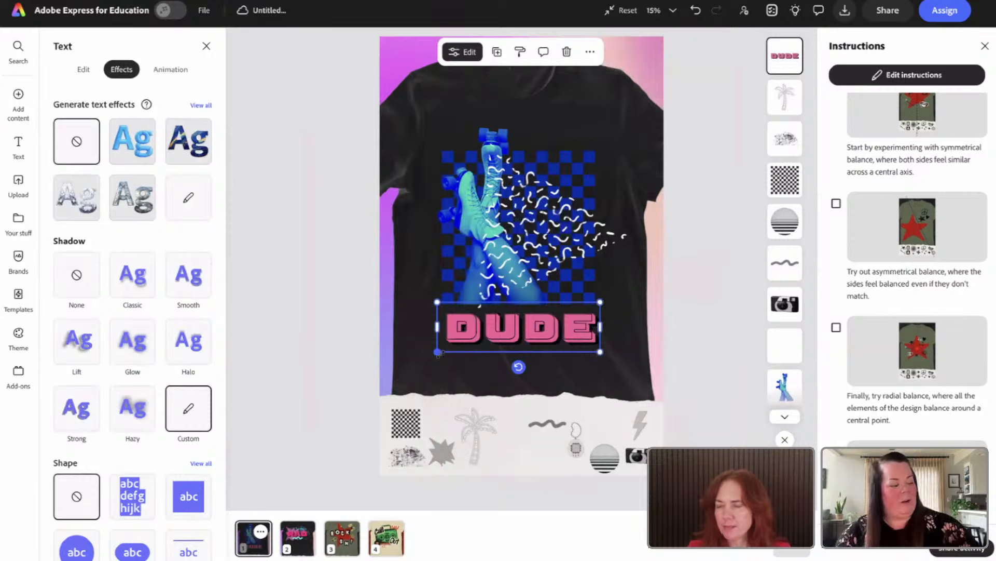
- Try white sampled from the squiggles as the DUDE text color
left_click(83, 69)
left_click(64, 283)
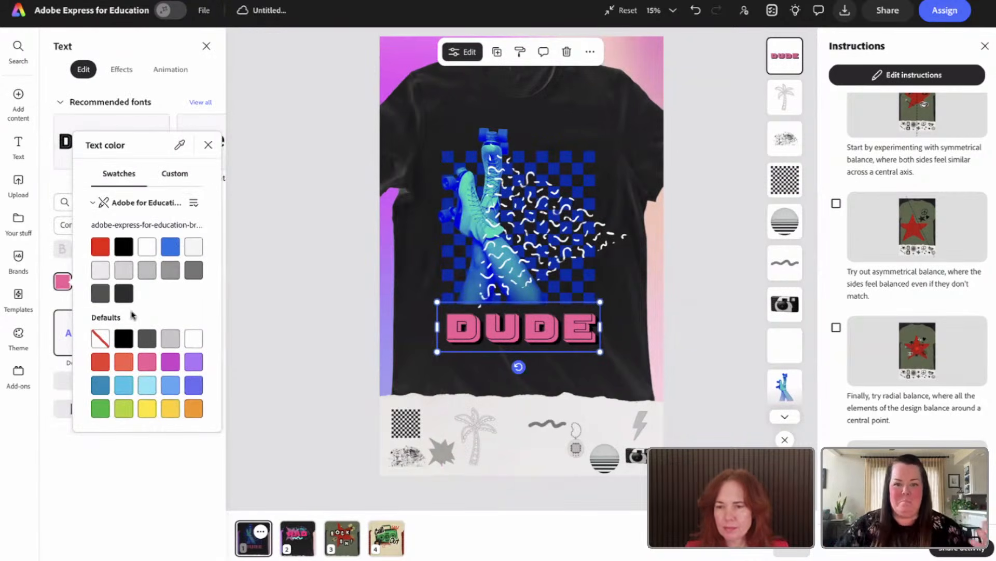
left_click(179, 145)
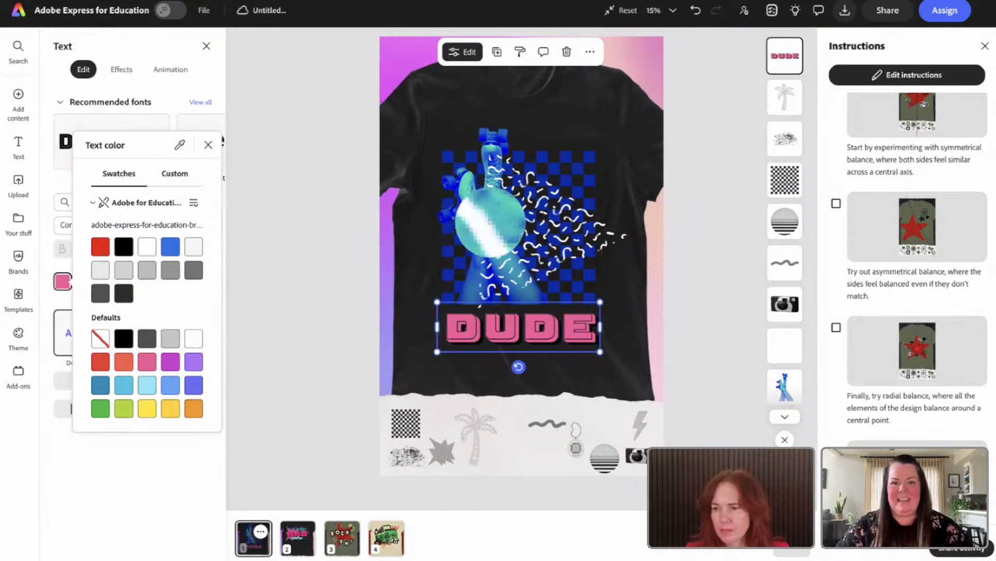
left_click(488, 220)
left_click(354, 229)
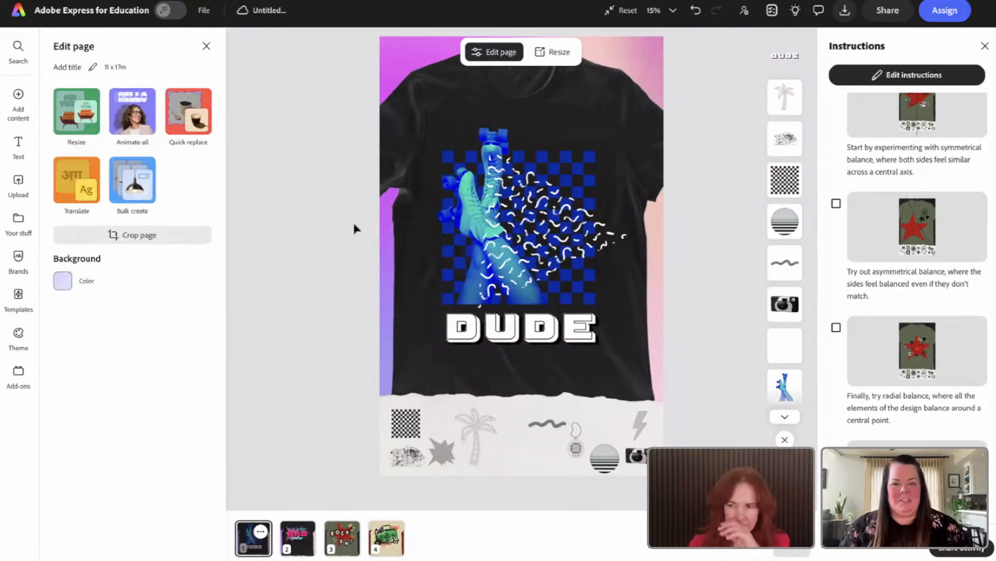
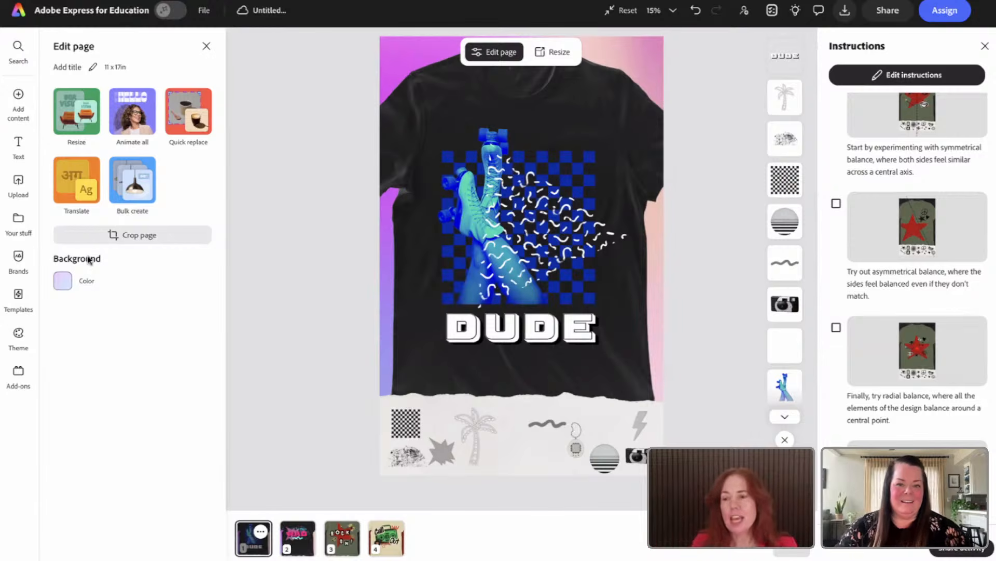
- Recolor the DUDE text with the deep blue sampled from the checkerboard and enlarge it slightly to size 123
left_click(468, 340)
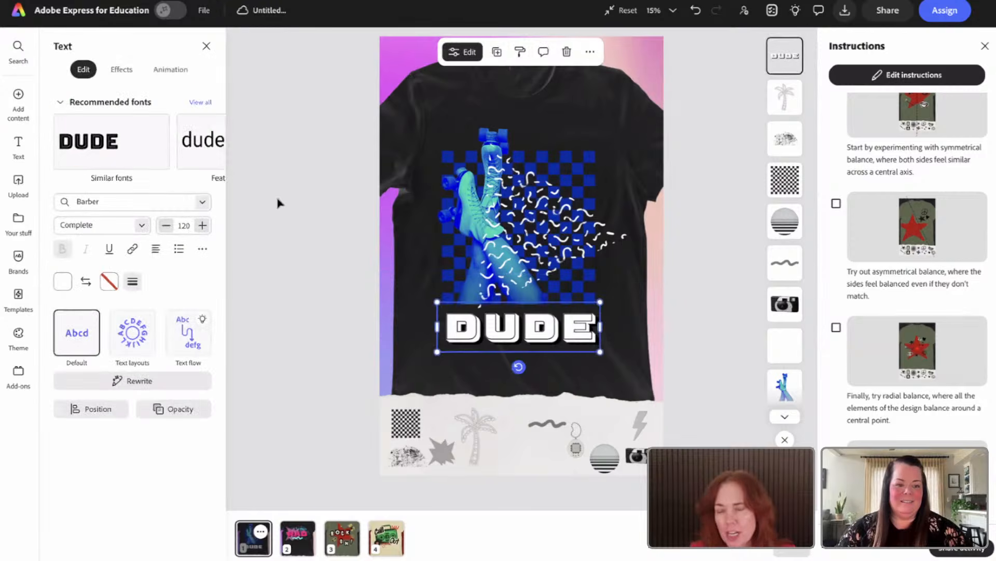
left_click(64, 287)
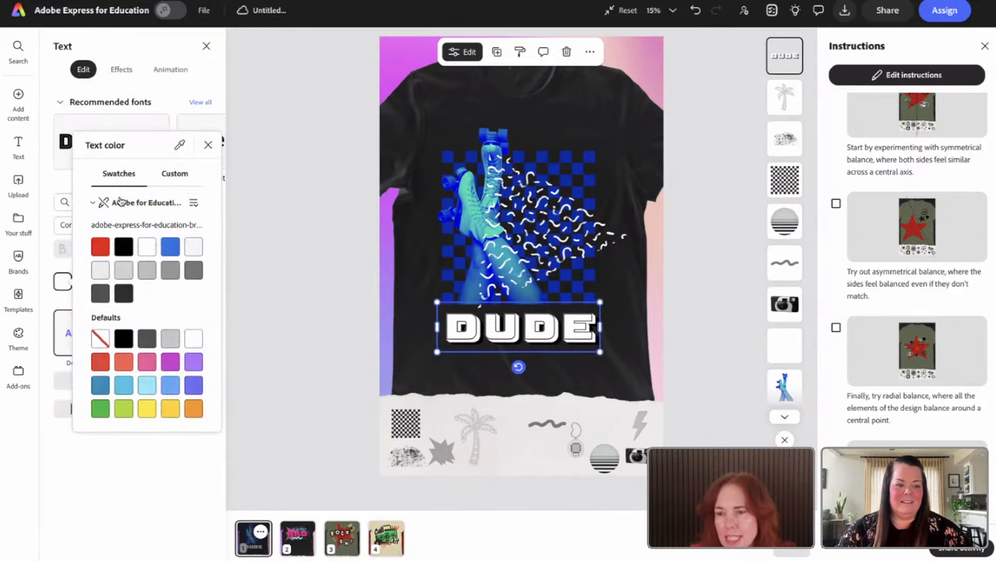
left_click(179, 146)
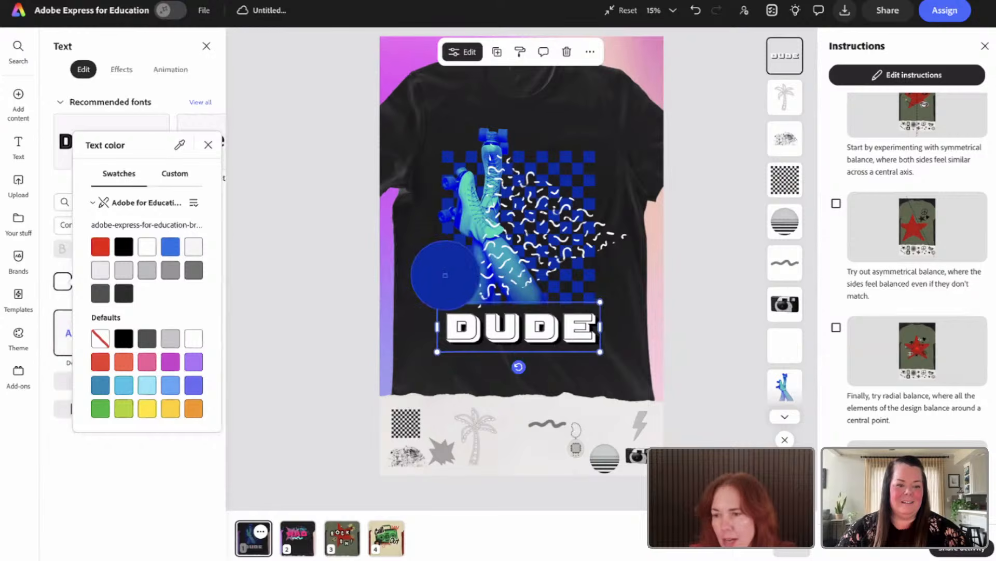
left_click(447, 274)
left_click(306, 275)
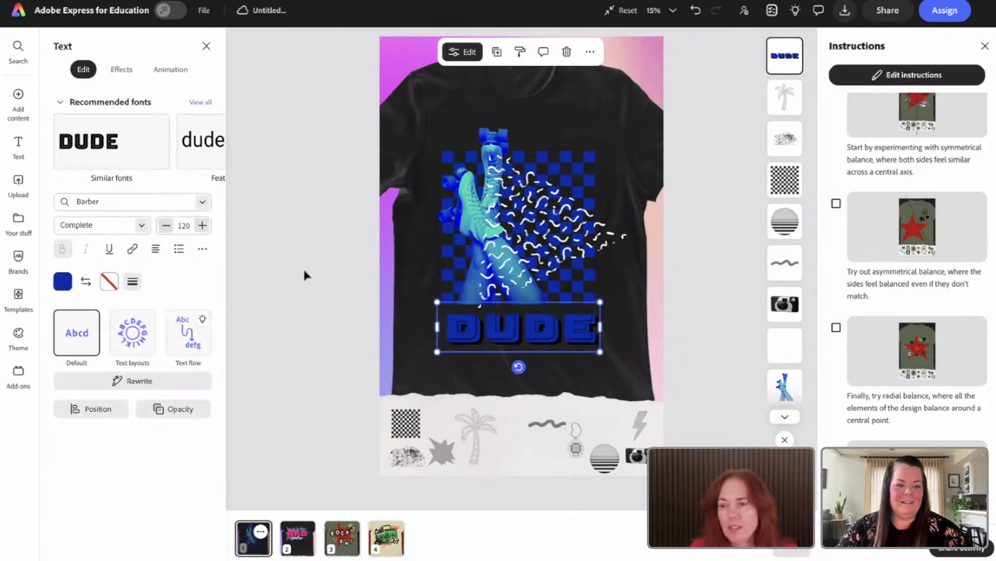
left_click(306, 275)
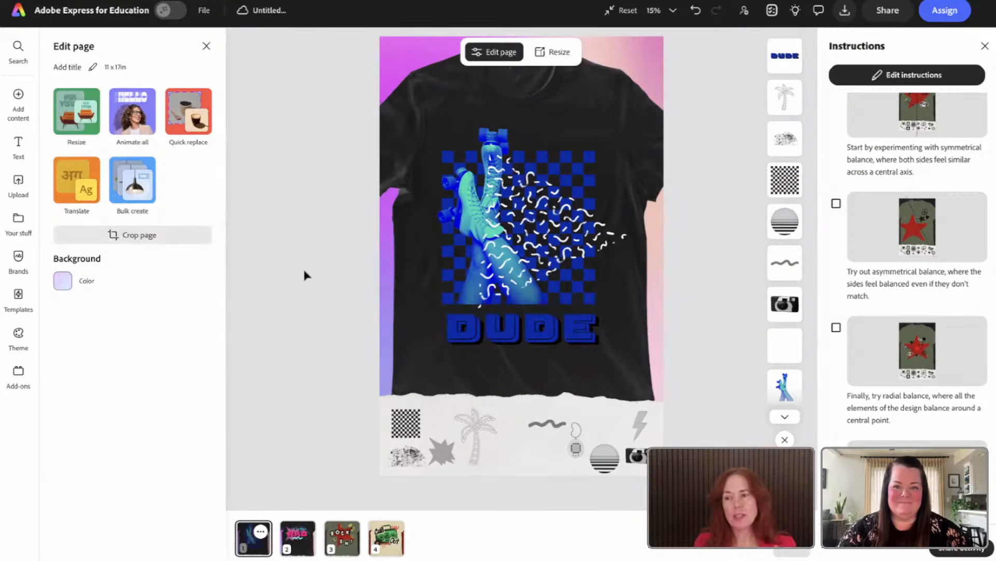
left_click(470, 332)
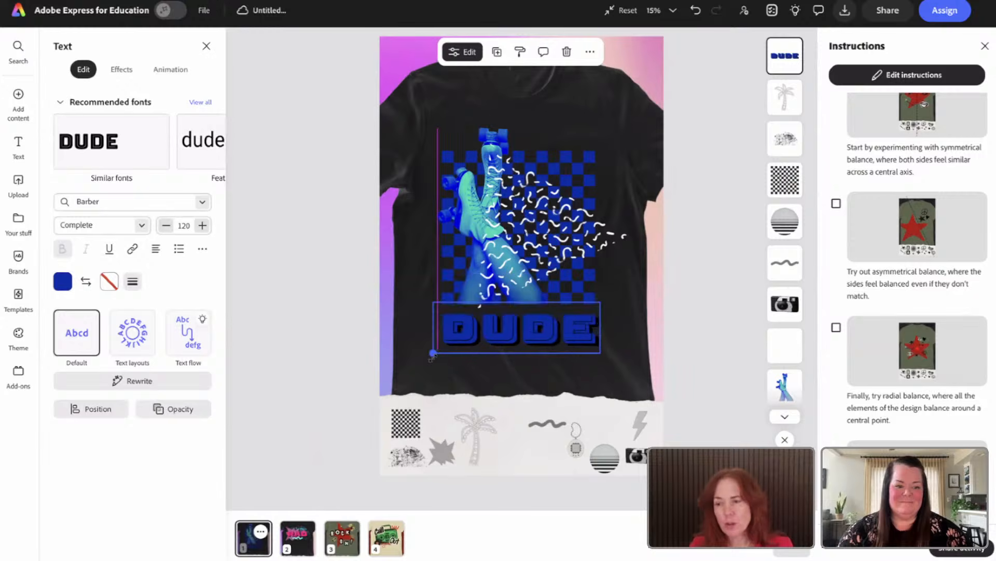
left_click_drag(432, 358, 431, 359)
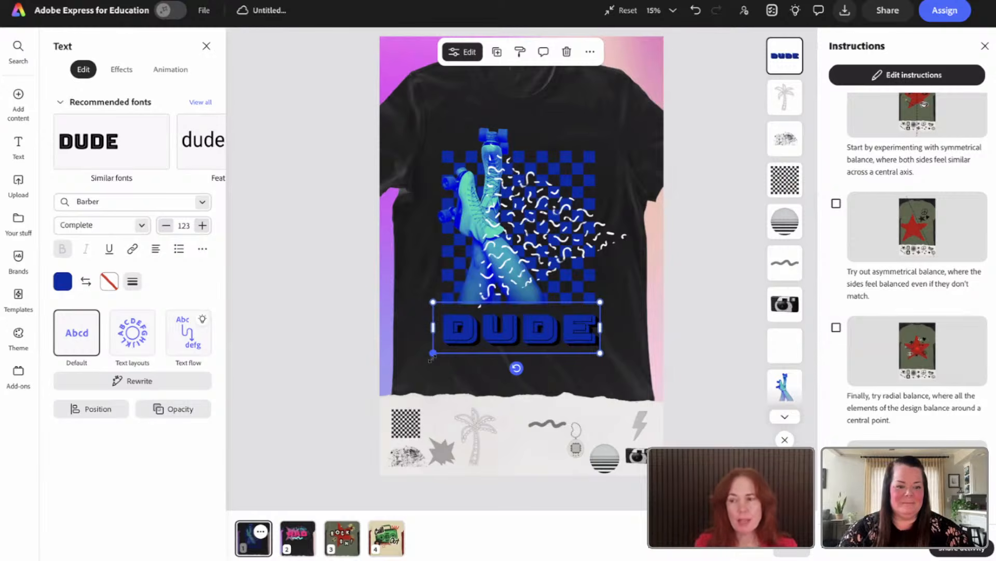
- Move the squiggle triangle down behind the DUDE text and shrink it toward the checkerboard's lower right corner
left_click(501, 283)
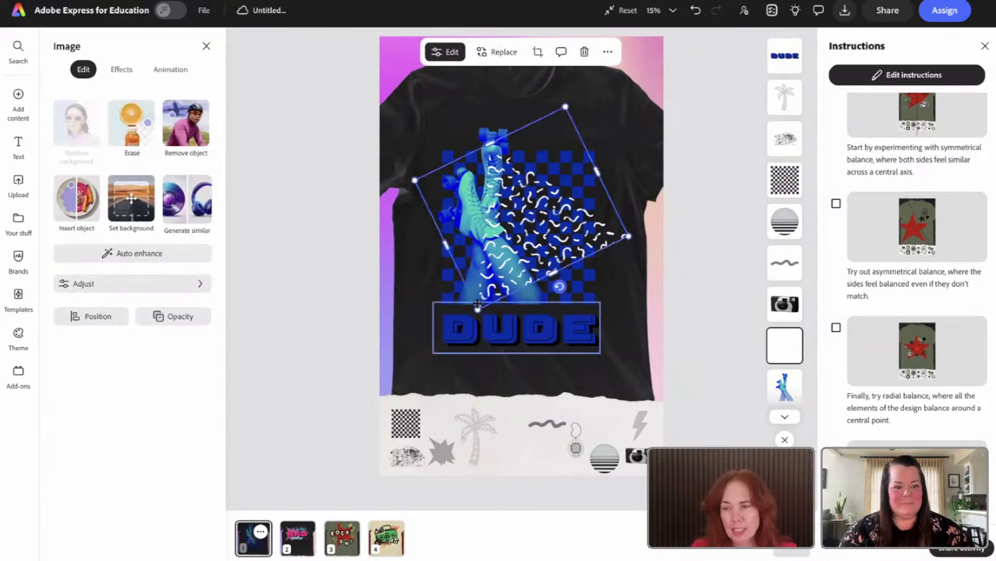
mouse_move(477, 303)
left_mouse_down()
mouse_move(432, 354)
mouse_move(440, 366)
mouse_move(478, 364)
left_mouse_up()
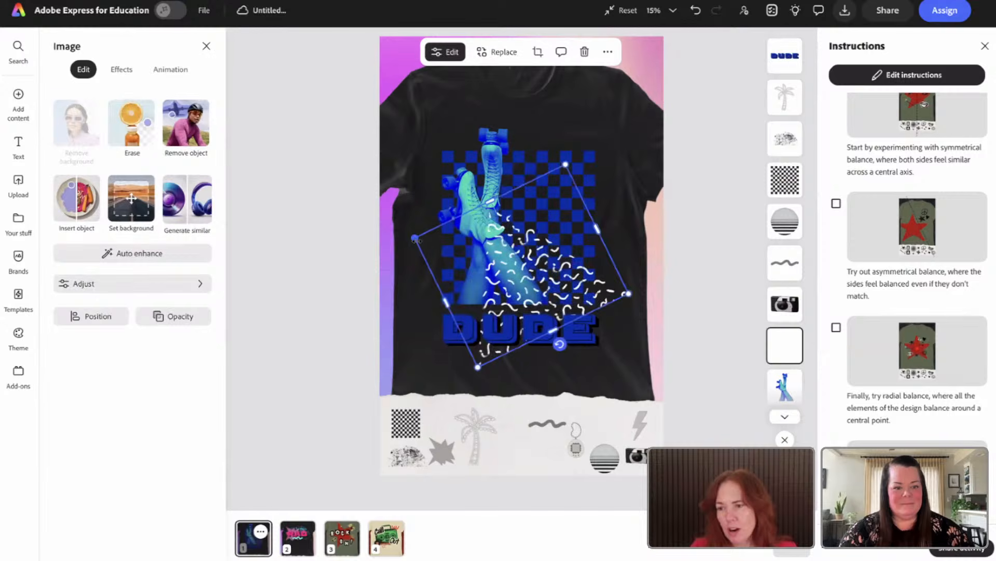
mouse_move(415, 240)
left_mouse_down()
mouse_move(561, 286)
mouse_move(501, 236)
mouse_move(466, 247)
left_mouse_up()
- Add two squiggle copies, one rotated over the lower left of the skating legs and a smaller one at the checkerboard's upper right
key("ctrl+v")
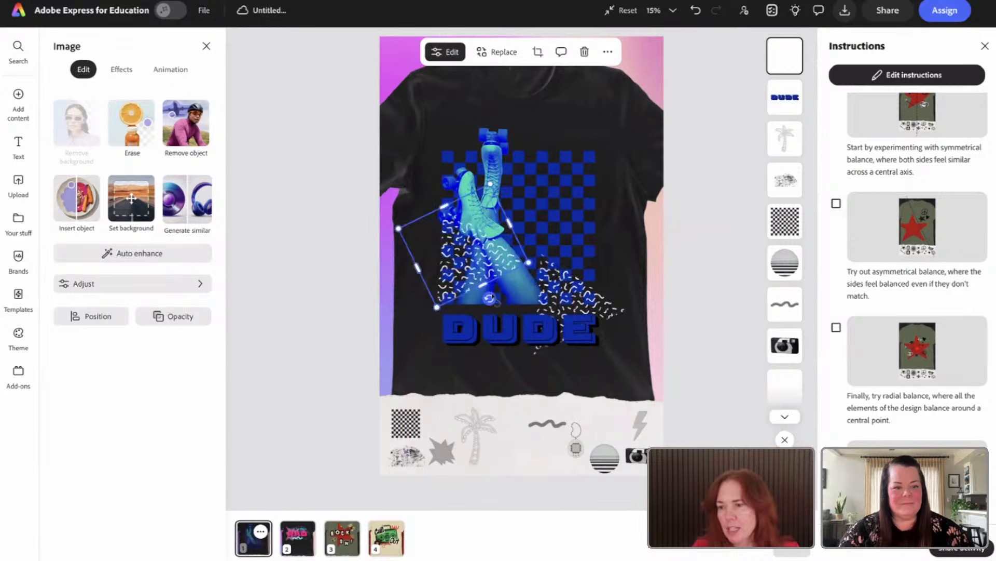
left_click_drag(489, 298, 428, 291)
mouse_move(447, 244)
left_mouse_down()
mouse_move(458, 253)
mouse_move(455, 233)
mouse_move(544, 176)
left_mouse_up()
key("ctrl+d")
mouse_move(528, 218)
left_mouse_down()
mouse_move(558, 231)
mouse_move(587, 225)
left_mouse_up()
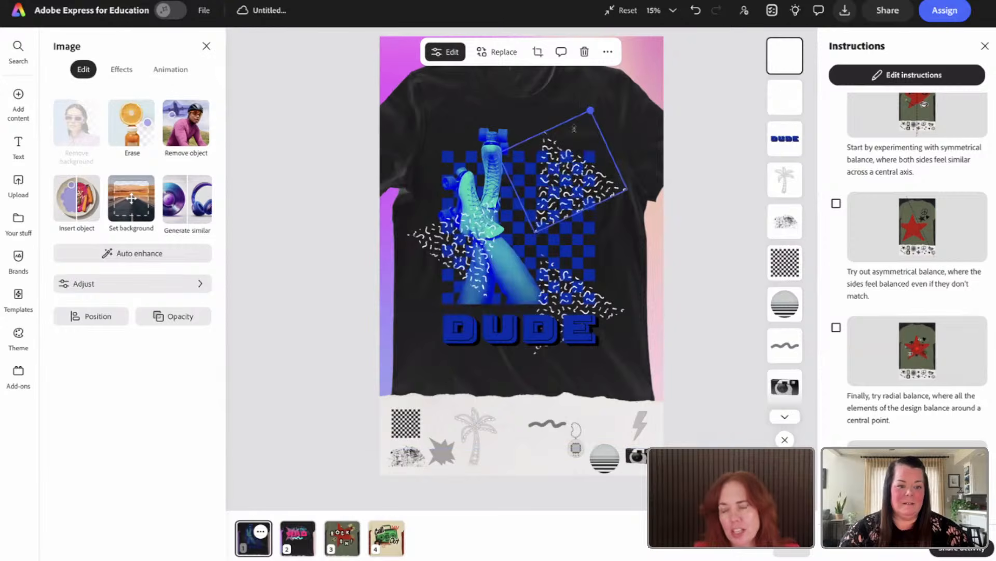
mouse_move(590, 110)
left_mouse_down()
mouse_move(566, 165)
mouse_move(552, 169)
left_mouse_up()
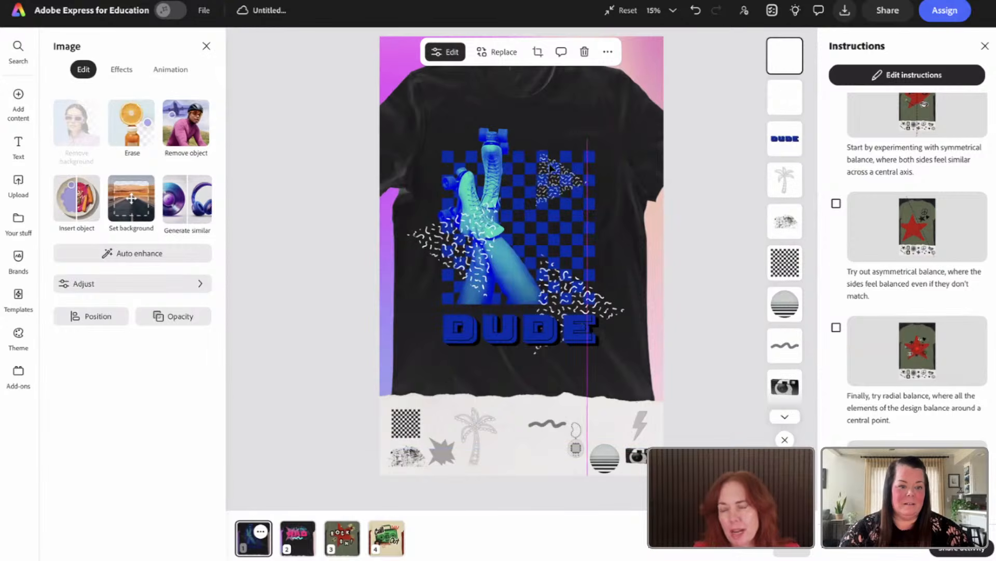
- Shrink the left and upper-right squiggle copies further and shift the large lower one left behind DUDE
left_click(448, 251)
mouse_move(410, 237)
left_mouse_down()
mouse_move(451, 278)
mouse_move(463, 262)
left_mouse_up()
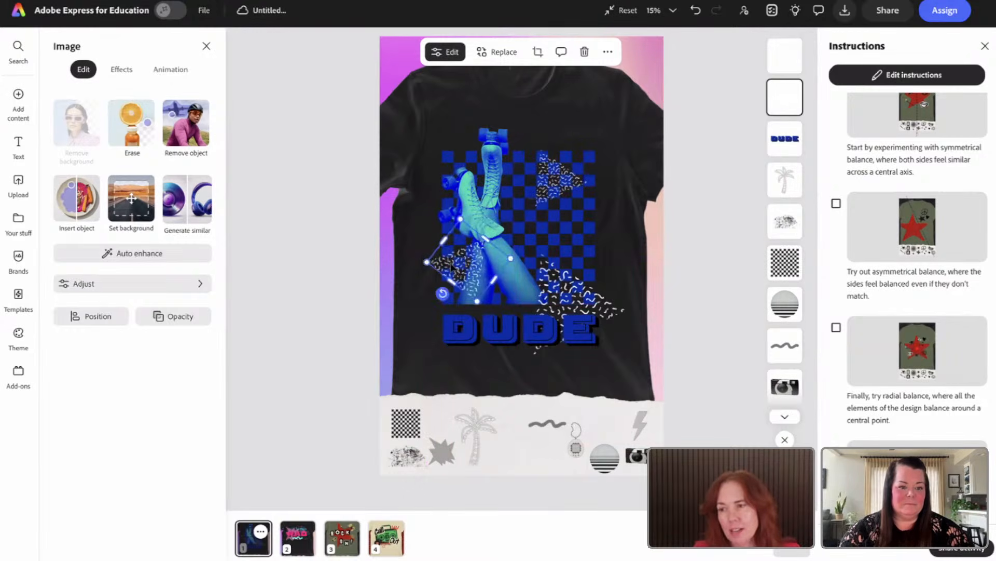
left_click(550, 166)
mouse_move(550, 166)
left_mouse_down()
mouse_move(554, 182)
mouse_move(551, 174)
left_mouse_up()
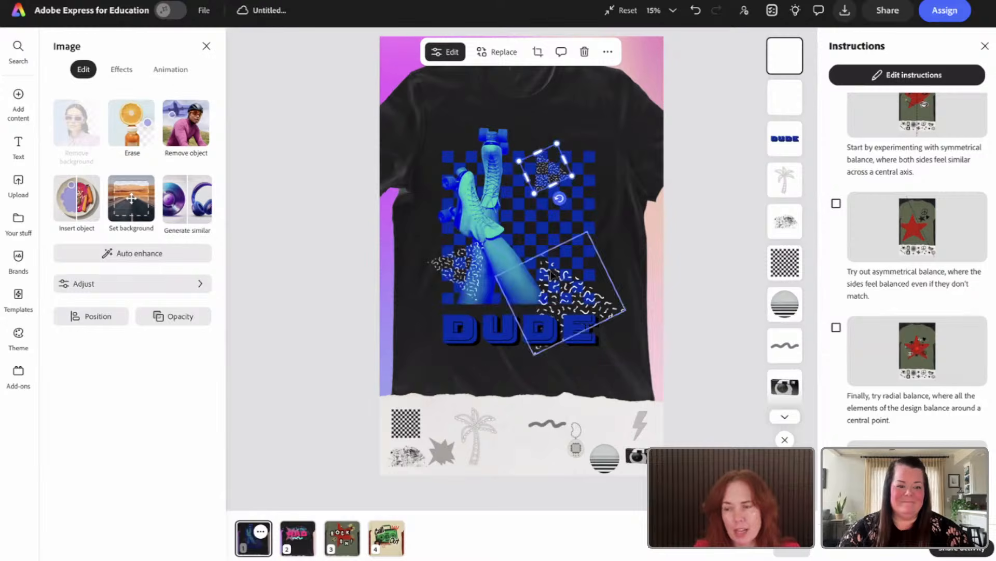
left_click_drag(571, 307, 540, 286)
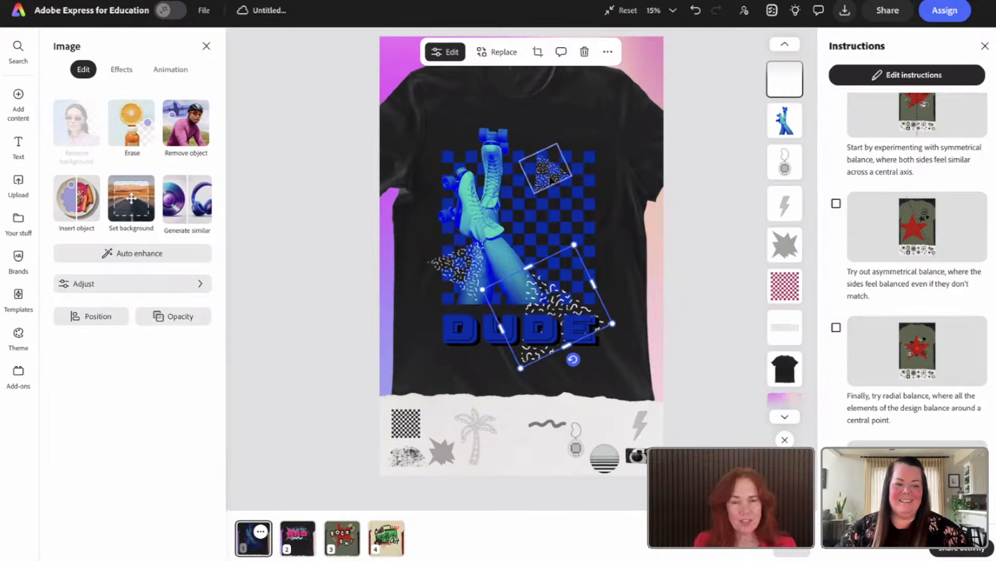
- Open page 2 with the RAD T-shirt design
left_click(296, 538)
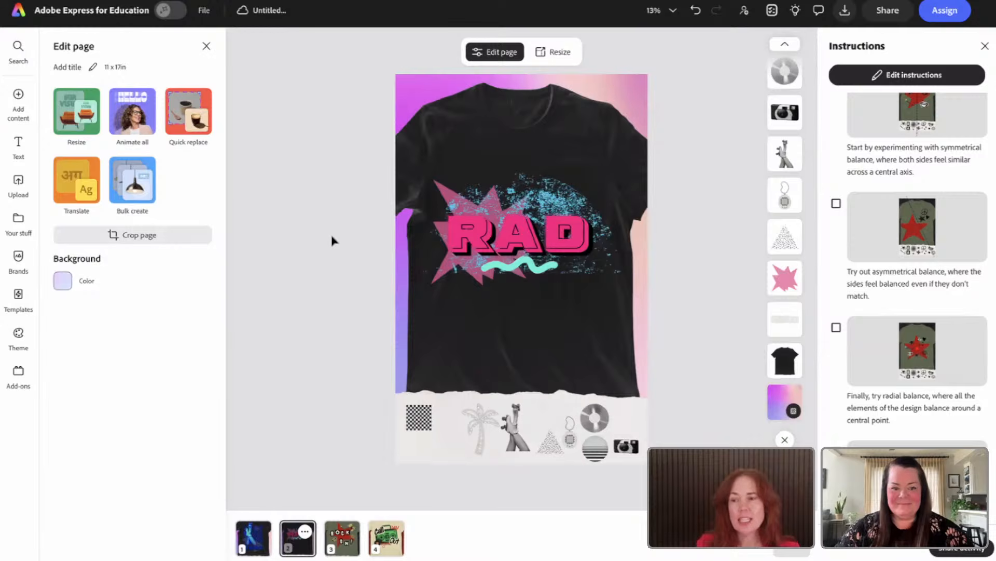
left_click(497, 270)
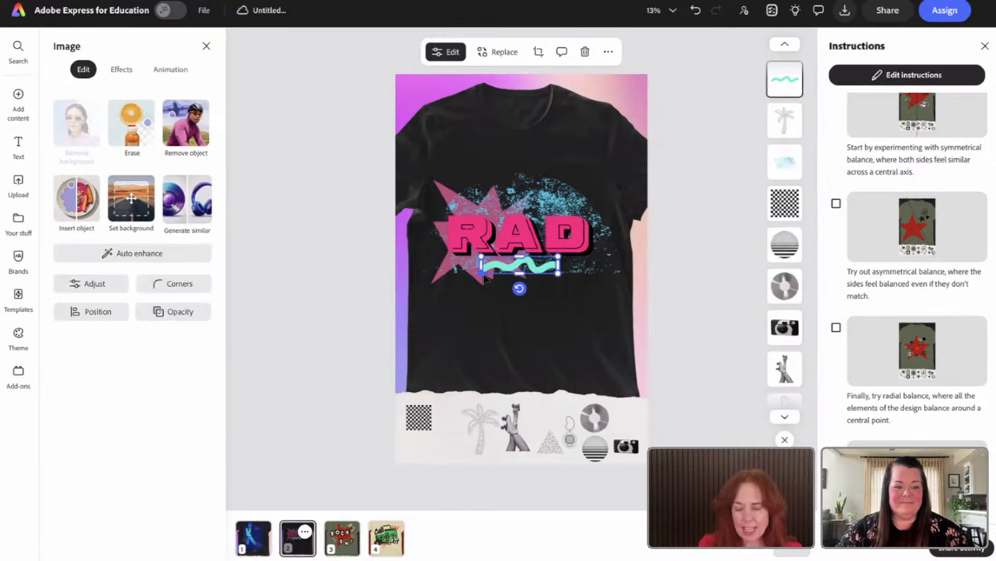
key("Delete")
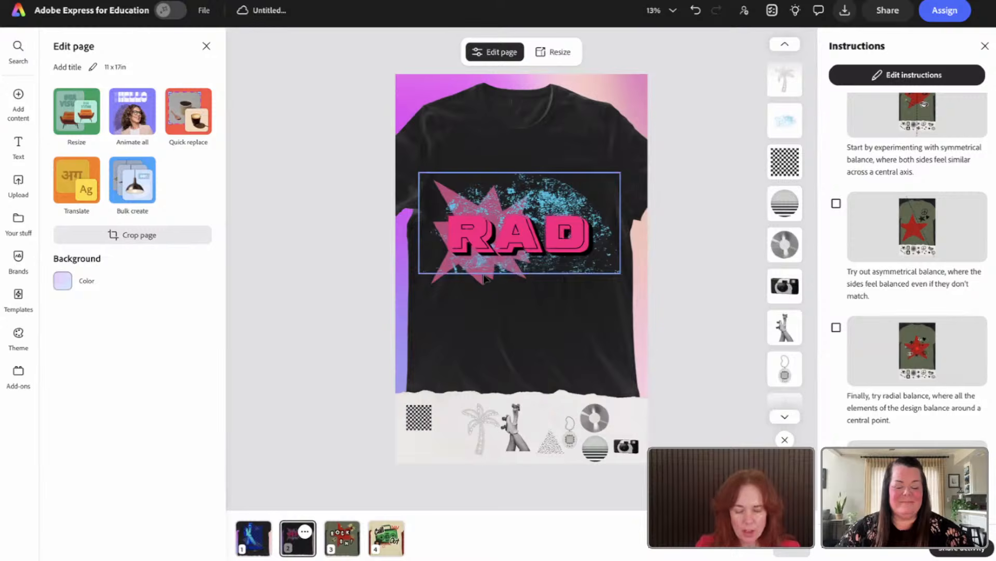
key("ctrl+z")
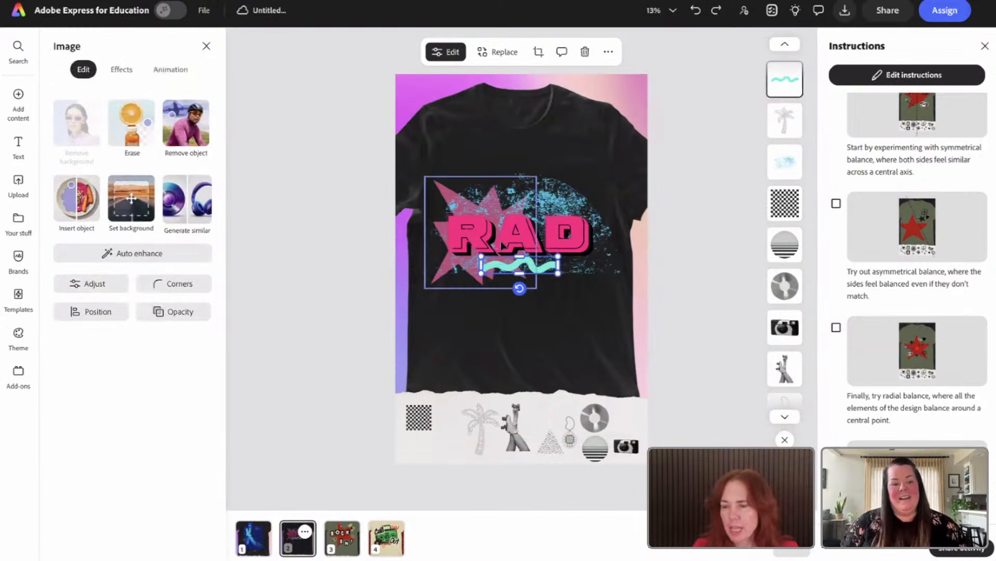
left_click(587, 151)
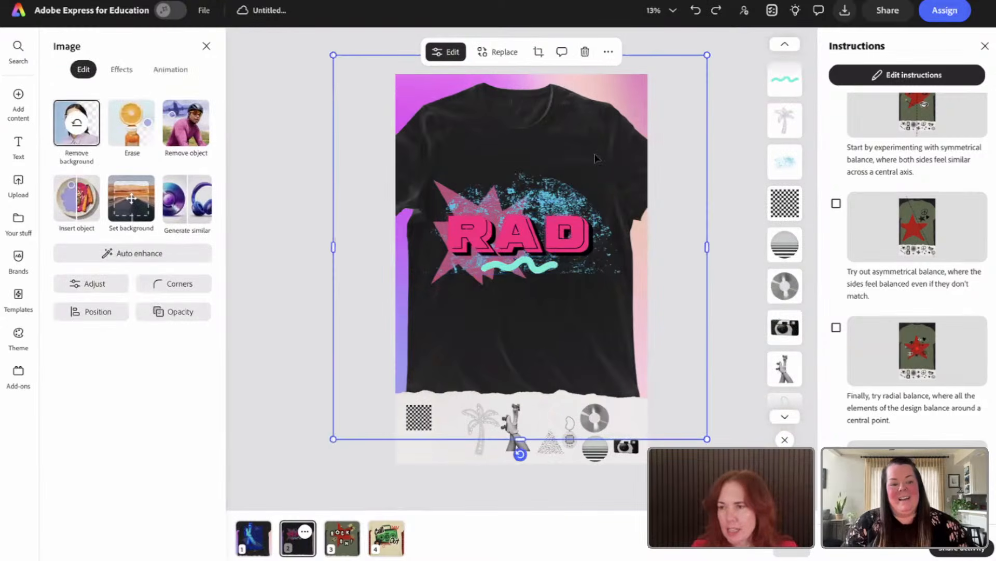
left_click(610, 54)
left_click(453, 186)
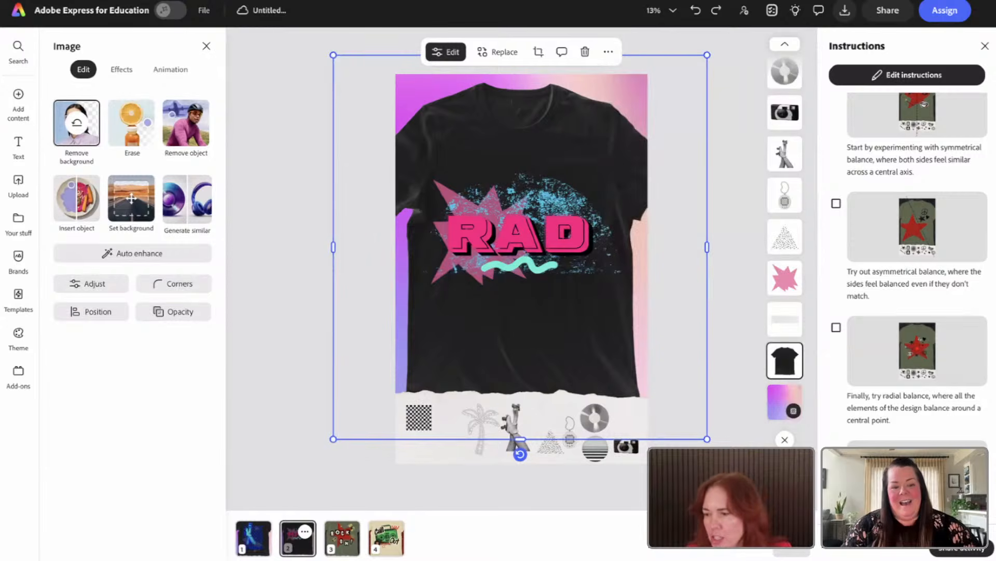
- Duplicate the RAD T-shirt page and delete the teal squiggle line under the lettering on the copy
left_click(305, 532)
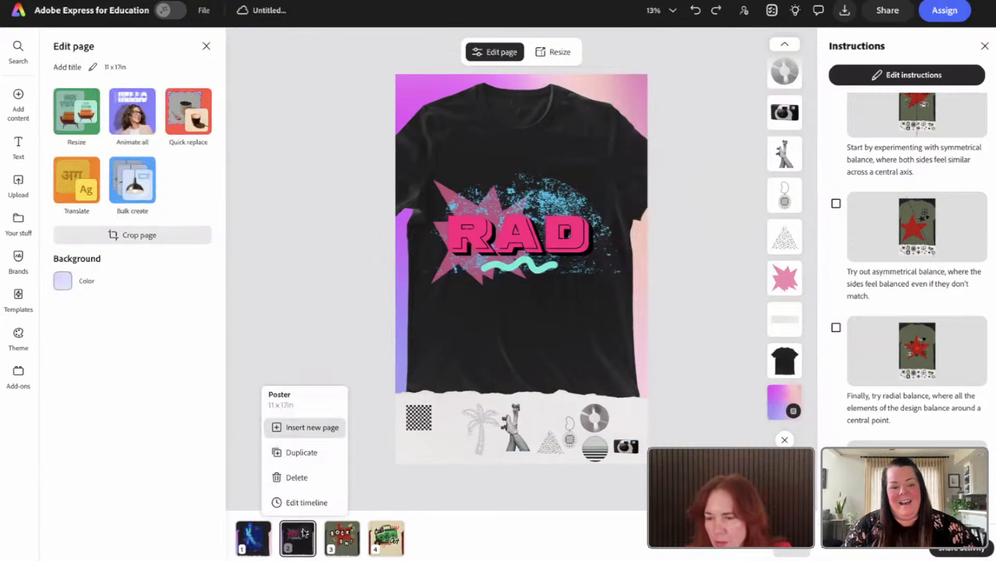
left_click(309, 452)
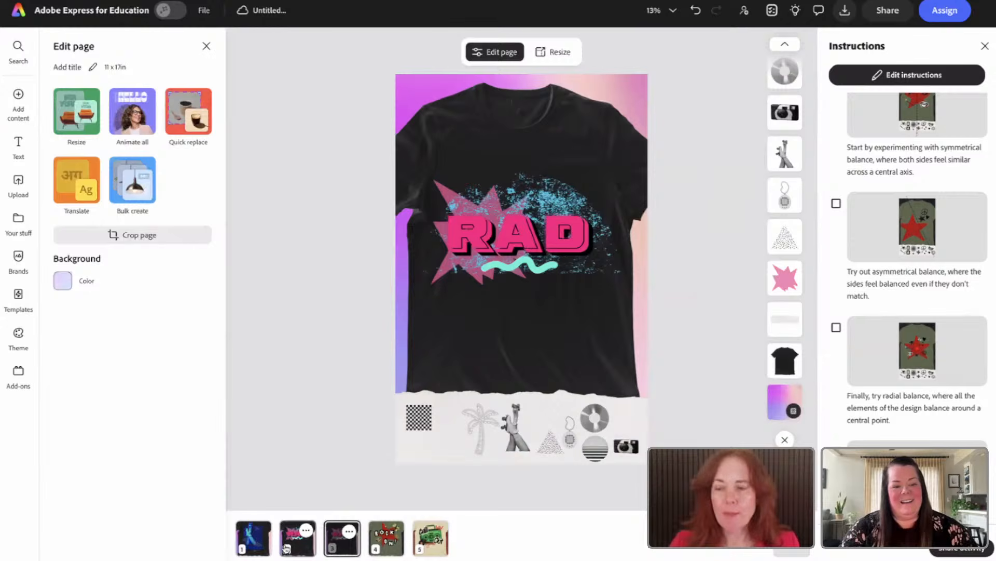
left_click(526, 269)
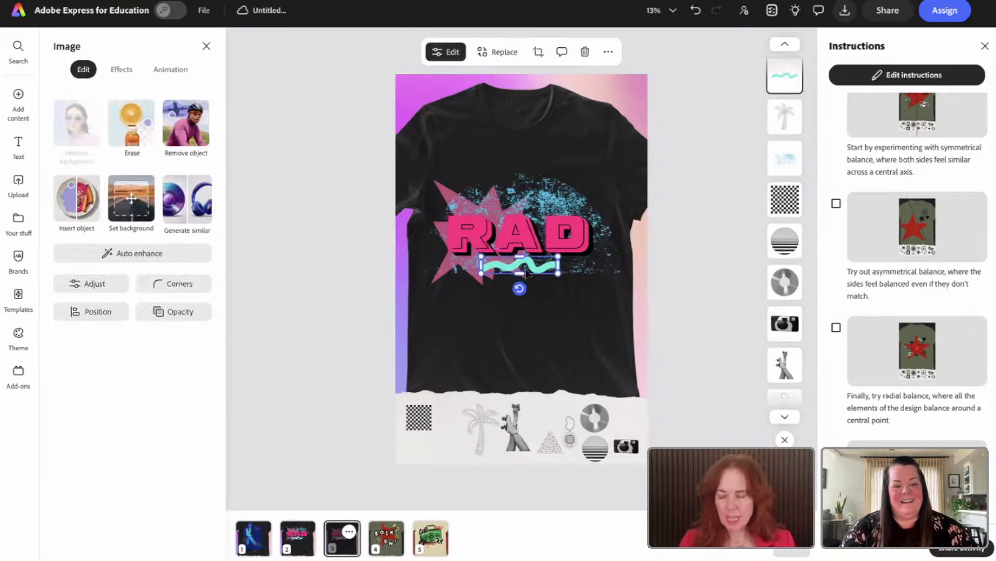
key("Delete")
- Enlarge the squiggle triangle onto the shirt below RAD and give it a Duotone effect with white (#FFFFFF) shadows
left_click(551, 442)
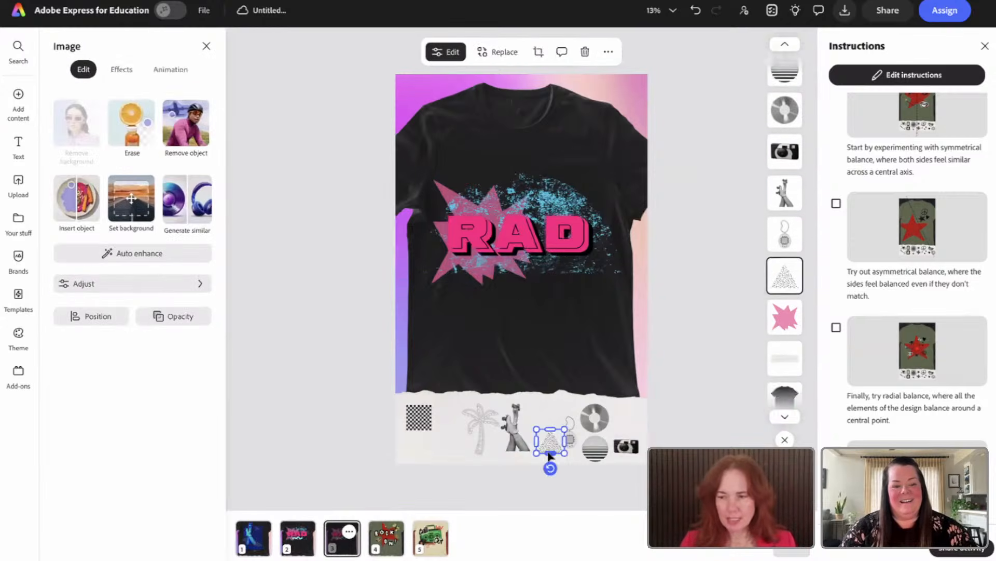
left_click_drag(536, 428, 557, 294)
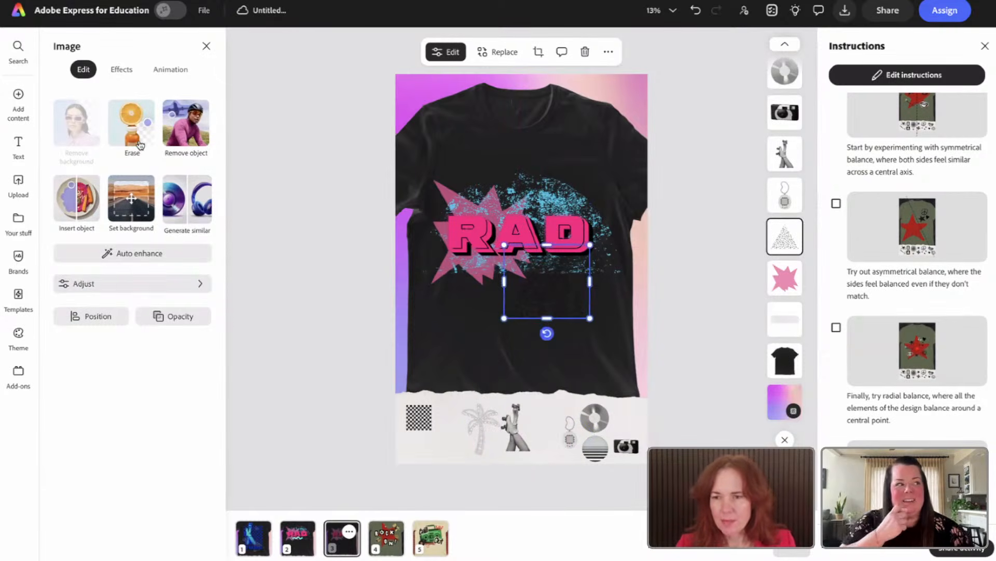
left_click(135, 72)
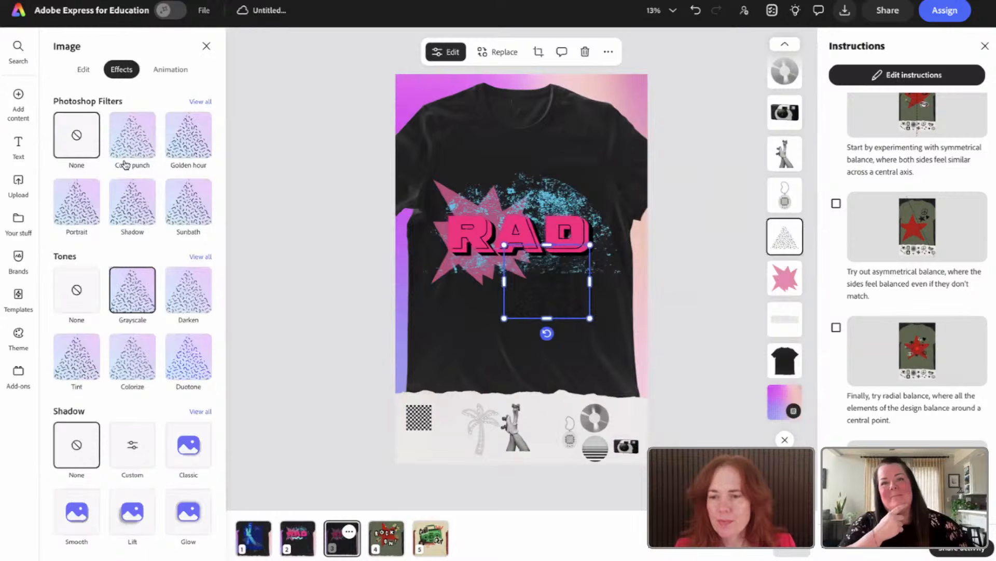
left_click(185, 366)
left_click(191, 376)
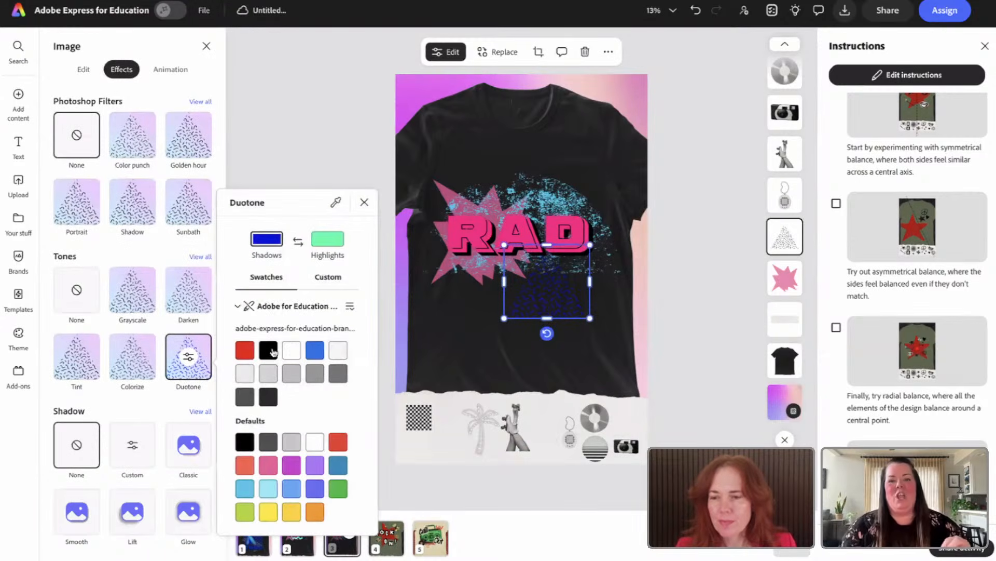
left_click(293, 352)
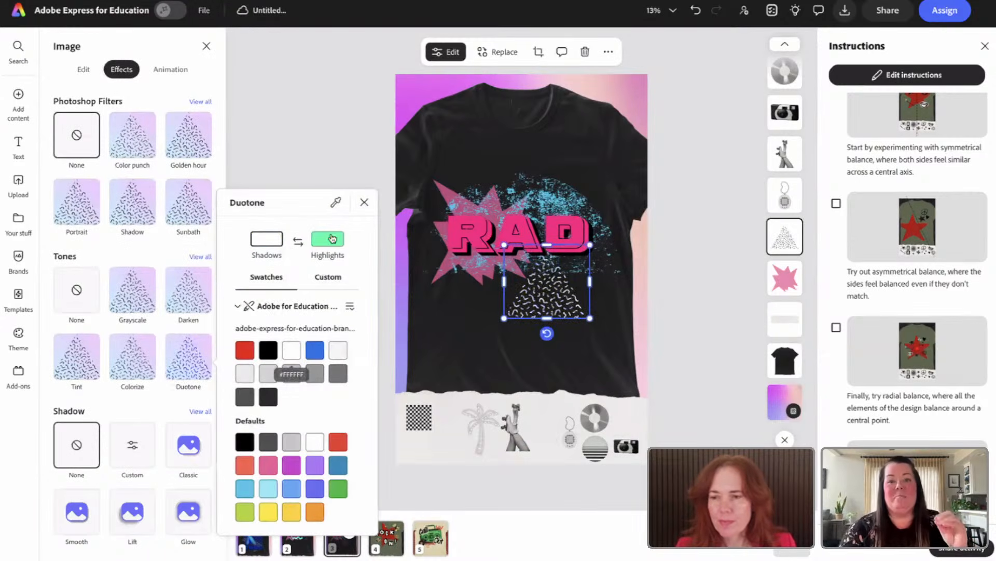
left_click(292, 353)
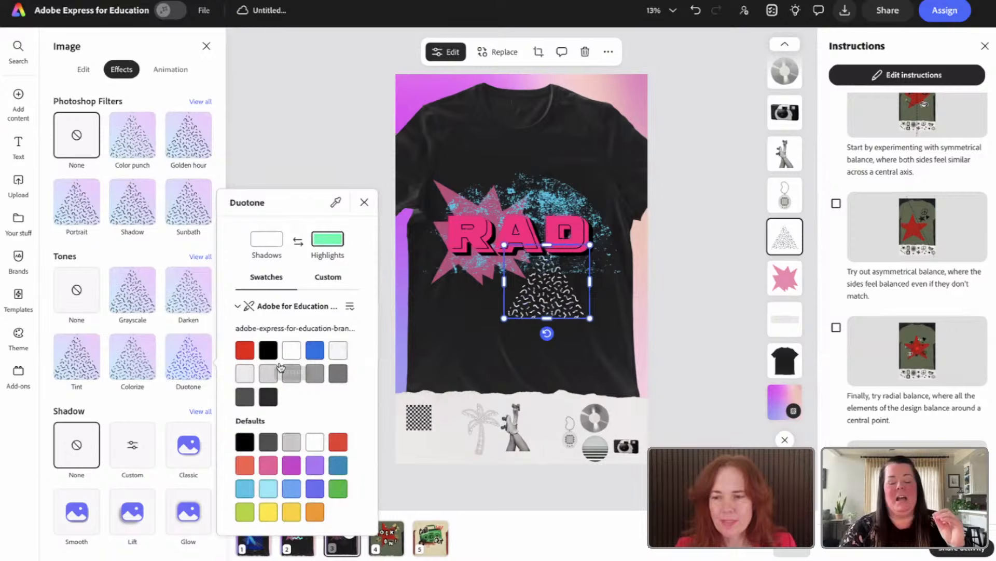
- Enlarge the white squiggle triangle, rotate it to point left, and place it behind the right half of RAD
left_click(547, 265)
mouse_move(504, 318)
left_mouse_down()
mouse_move(548, 282)
mouse_move(551, 292)
mouse_move(517, 273)
mouse_move(539, 311)
mouse_move(541, 269)
mouse_move(558, 262)
mouse_move(582, 351)
left_mouse_up()
mouse_move(555, 286)
left_mouse_down()
mouse_move(546, 258)
mouse_move(576, 260)
left_mouse_up()
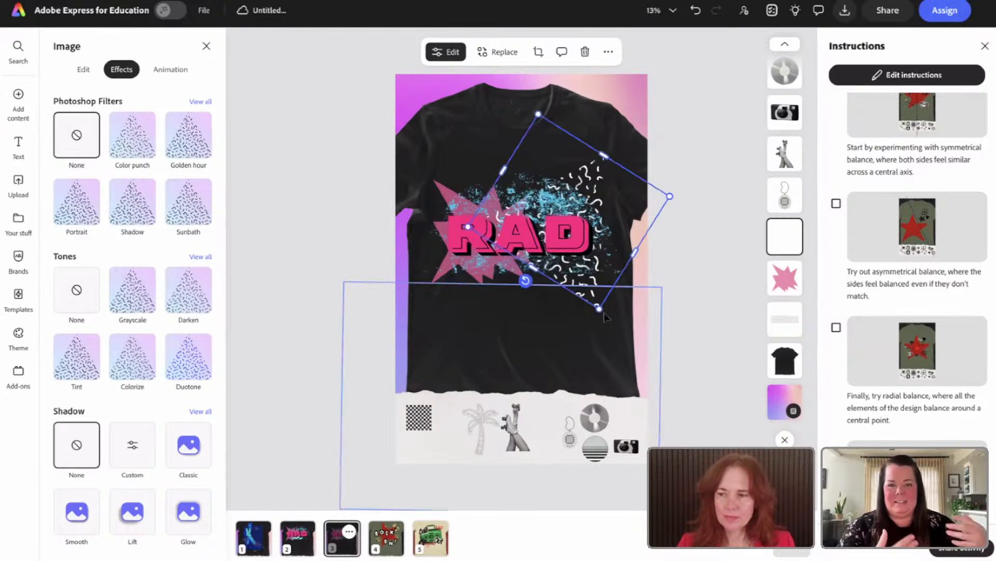
left_click_drag(600, 309, 592, 287)
left_click_drag(572, 165, 574, 186)
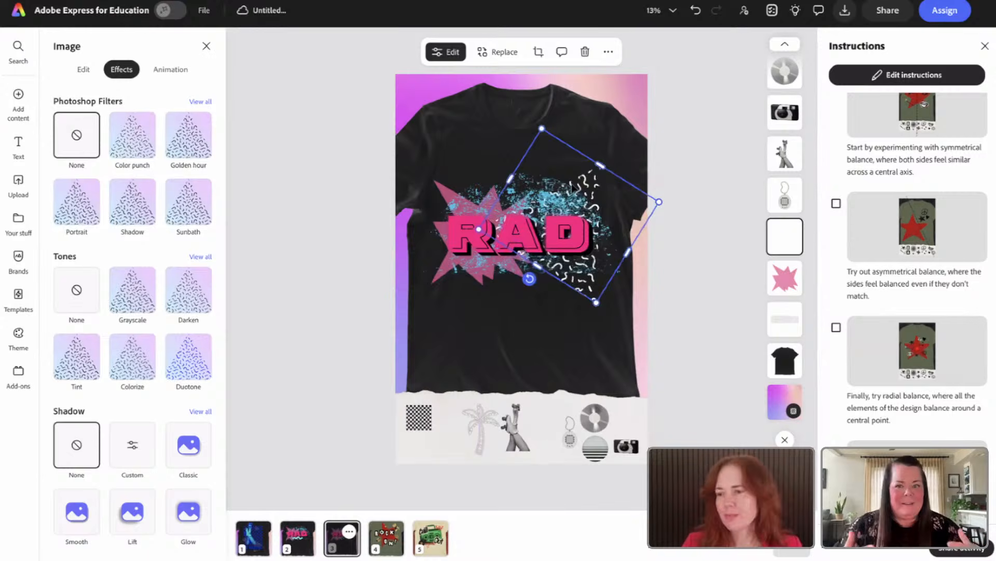
- Change the RAD text color on page 3 to white
left_click(519, 237)
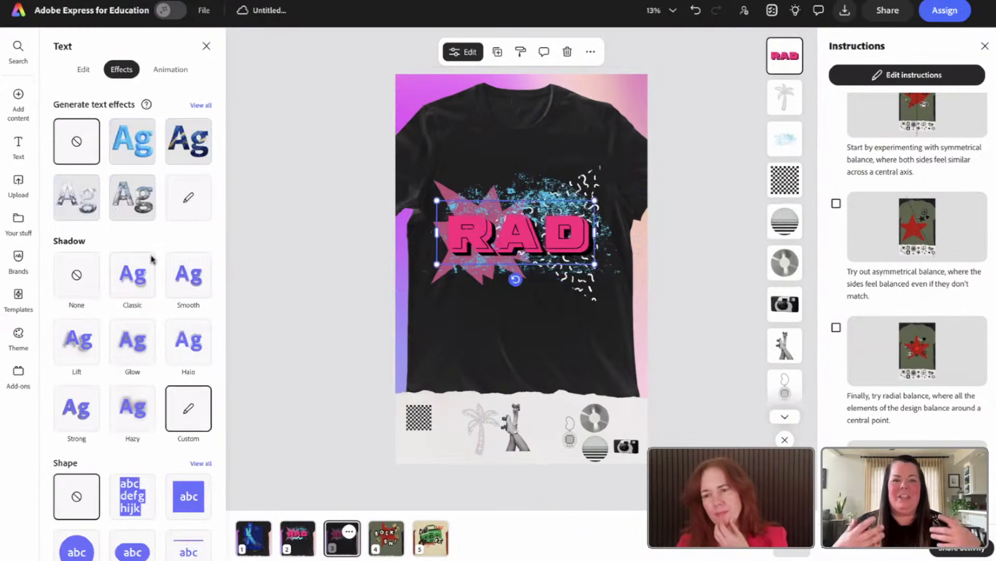
left_click(83, 69)
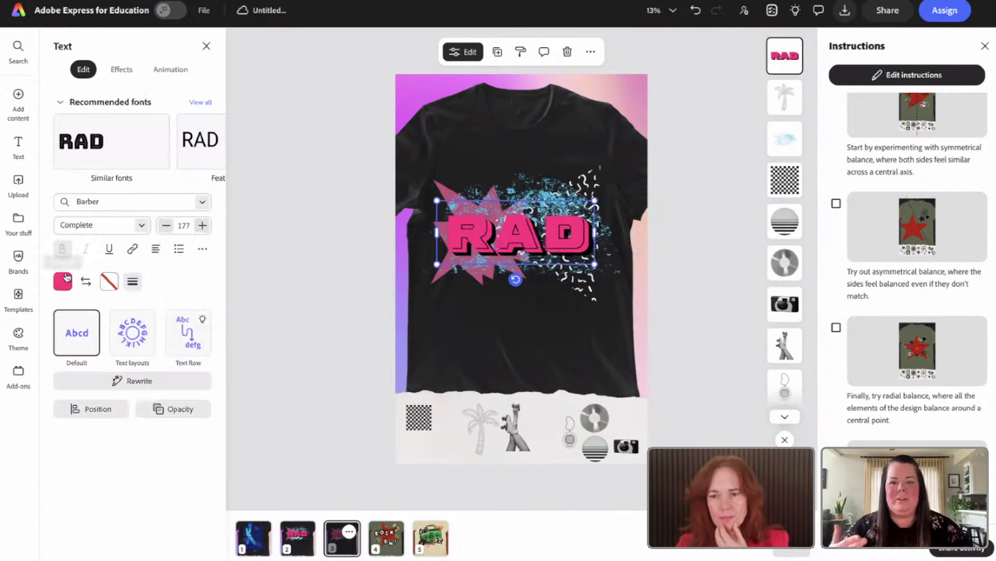
left_click(63, 281)
left_click(147, 247)
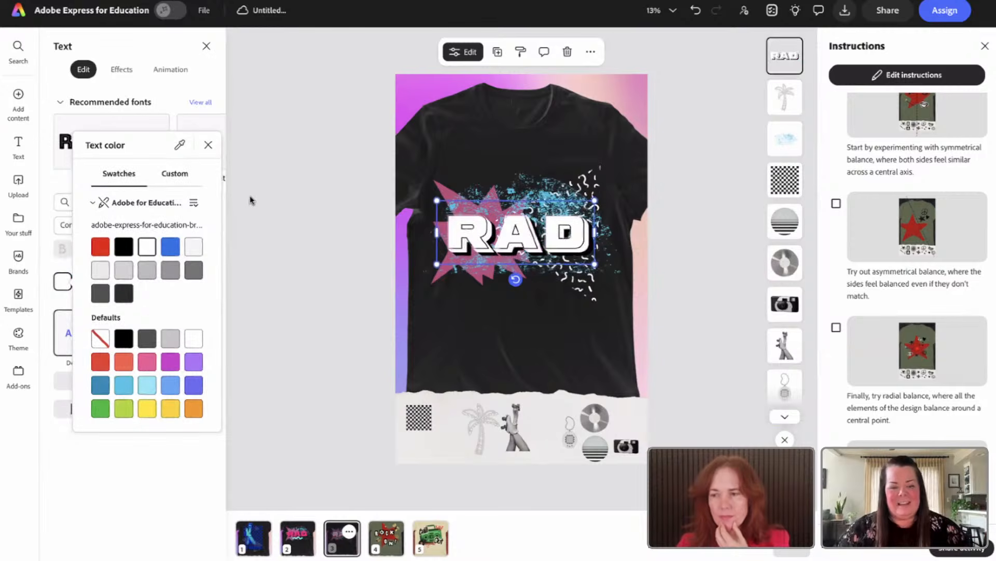
left_click(250, 200)
left_click(251, 202)
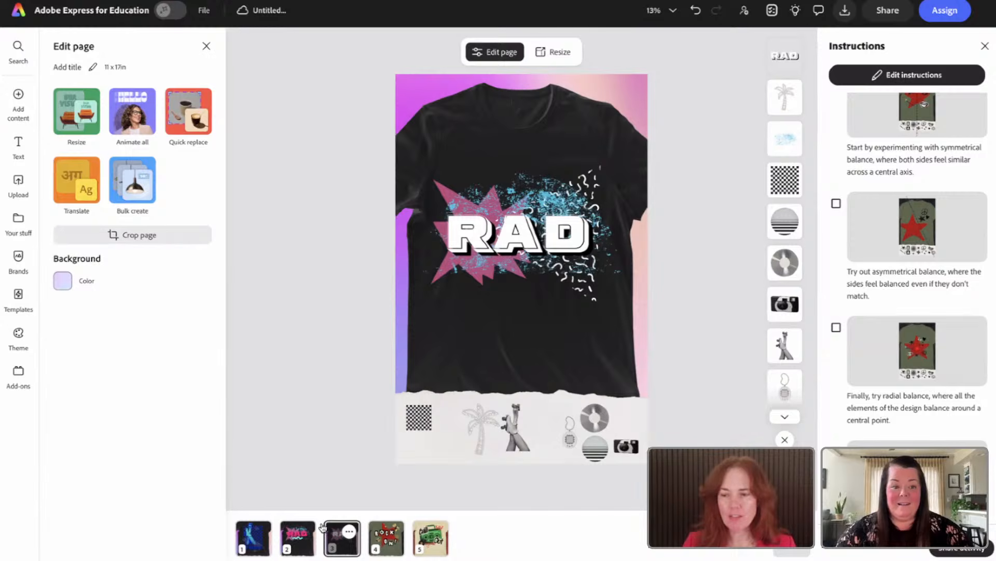
- Duplicate page 3 and delete the RAD text and the blue splatter from the copy
left_click(347, 534)
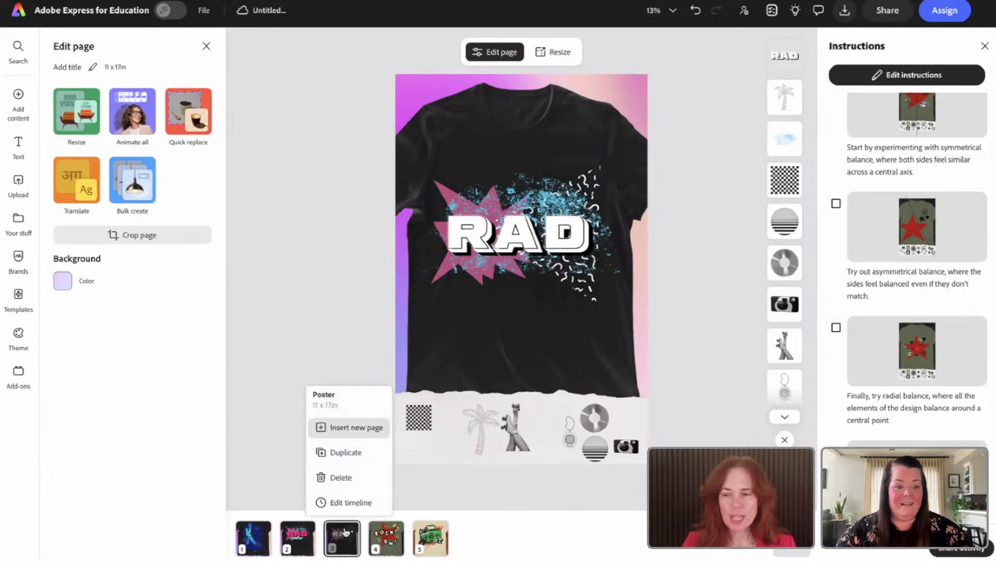
left_click(341, 452)
left_click(504, 247)
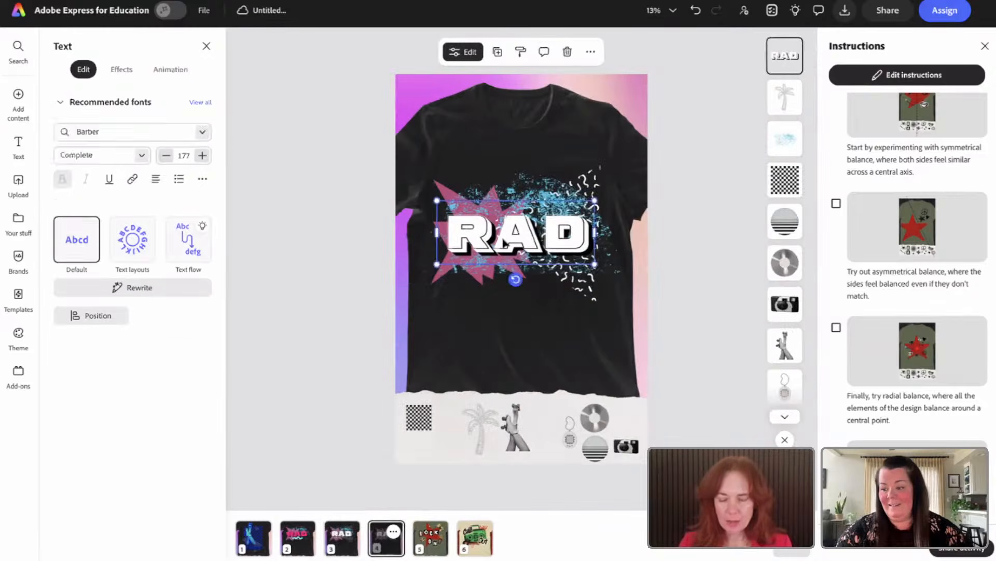
key("Delete")
left_click(505, 248)
key("Delete")
- Apply the Grayscale tone to the pink starburst on page 4
left_click(503, 248)
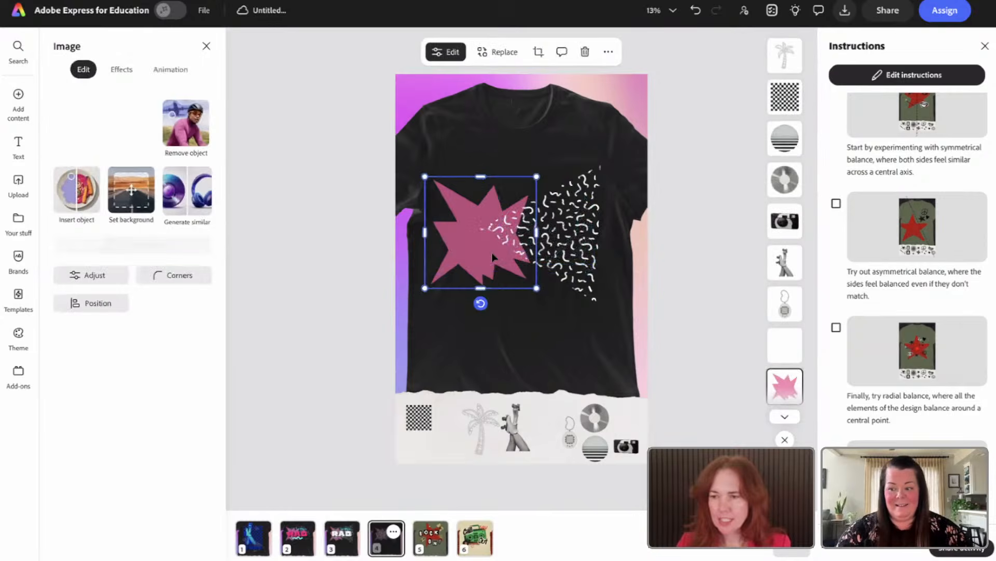
left_click(122, 70)
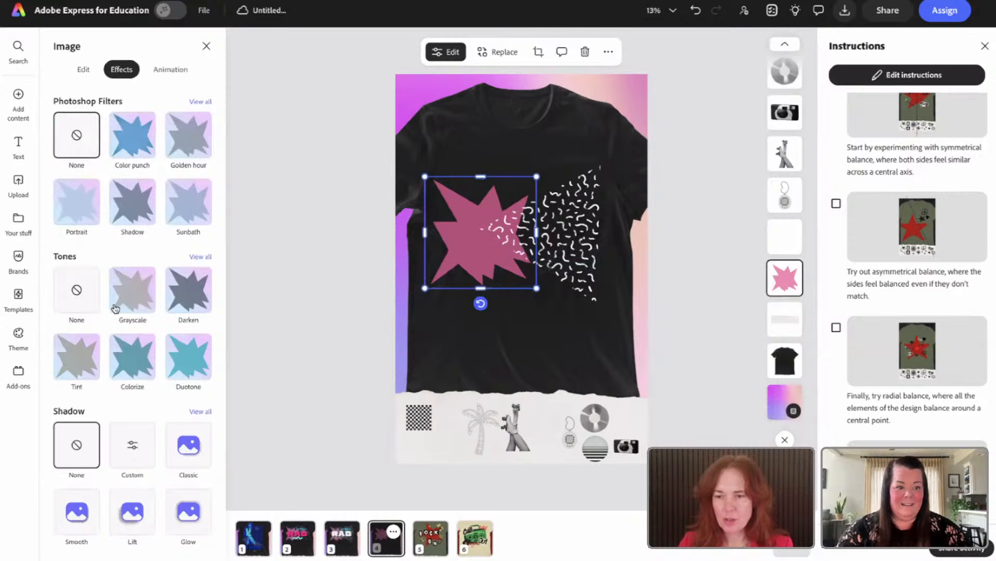
left_click(134, 293)
left_click(581, 242)
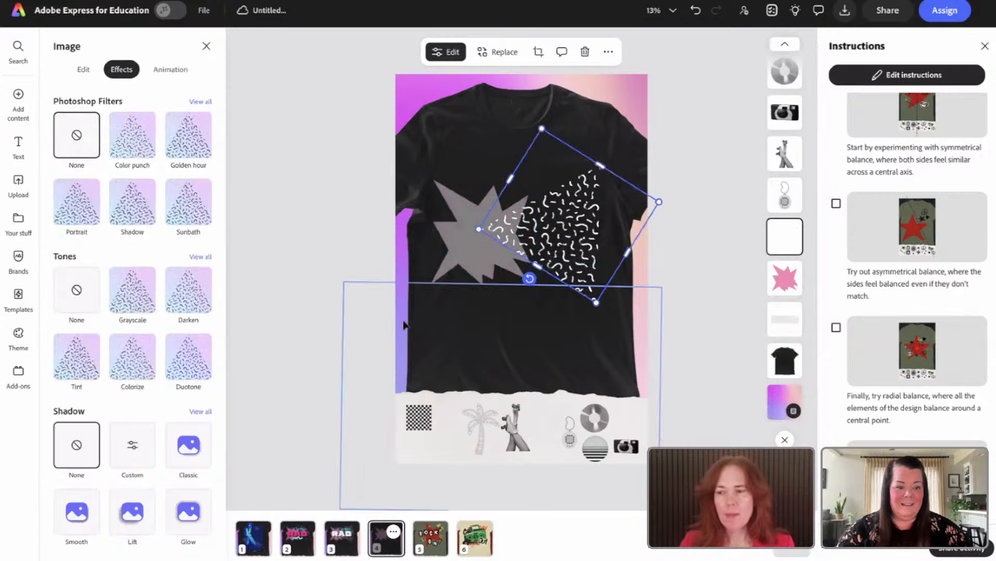
left_click(345, 314)
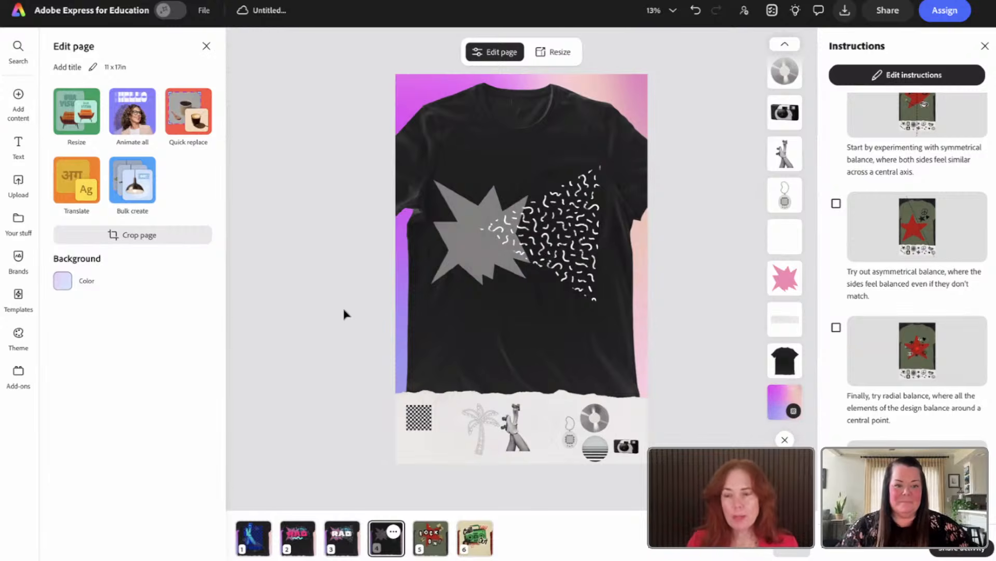
left_click(294, 540)
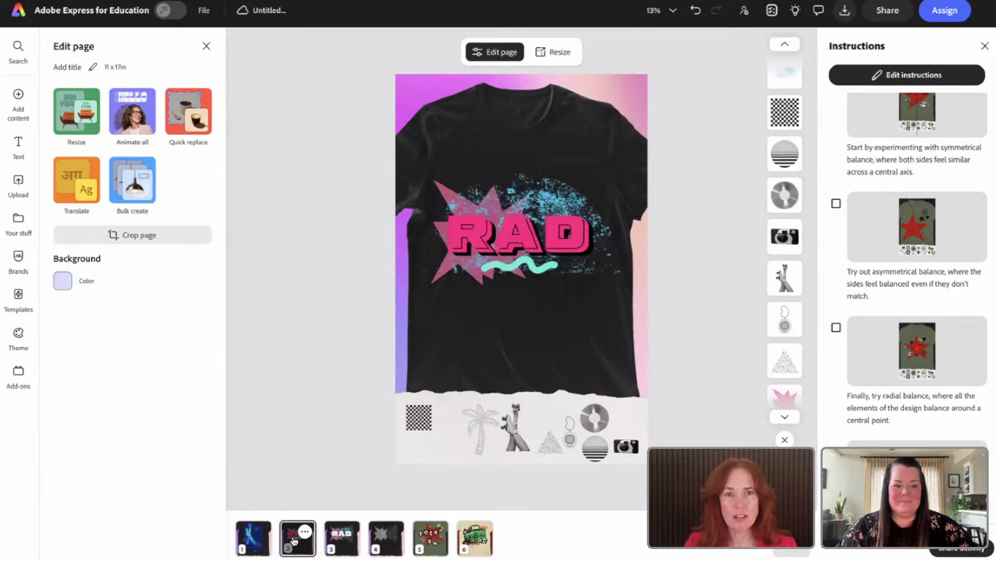
left_click(458, 233)
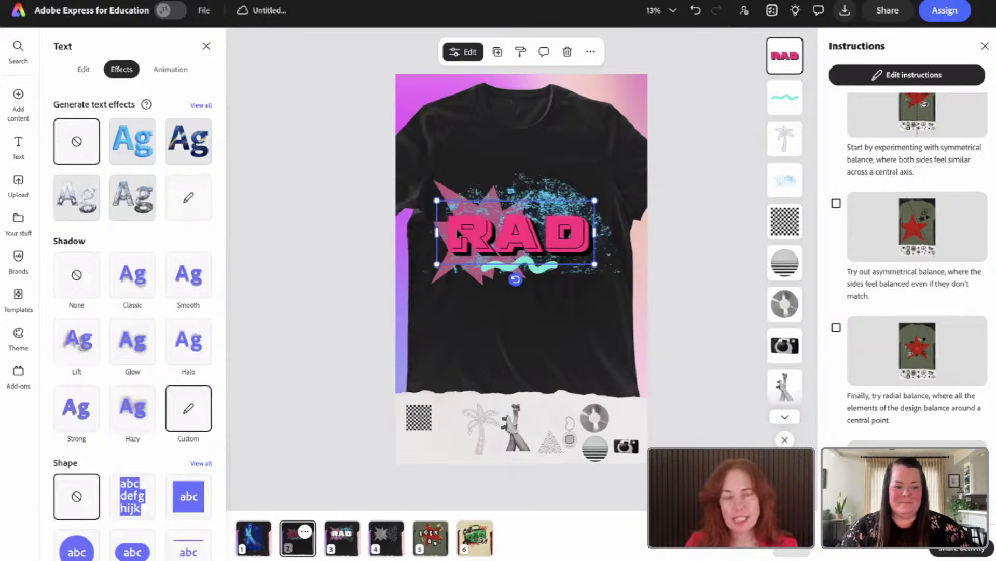
left_click(386, 538)
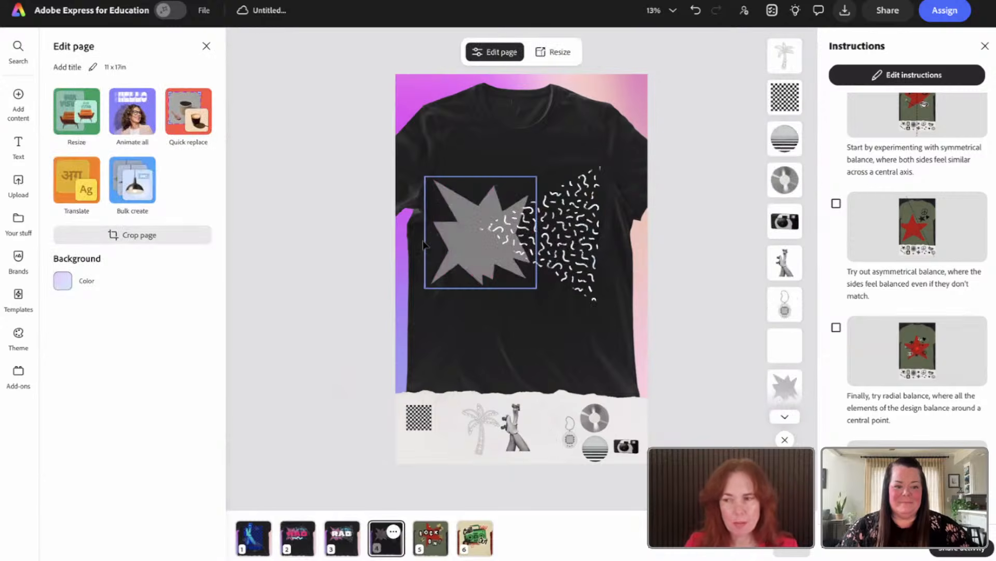
scroll(423, 244, "up", 3)
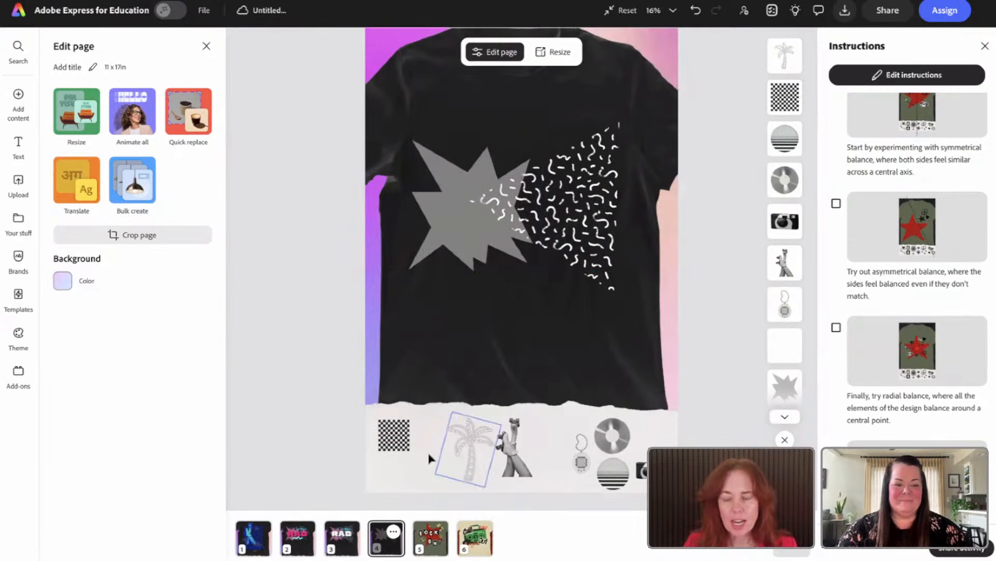
left_click(342, 538)
left_click(520, 180)
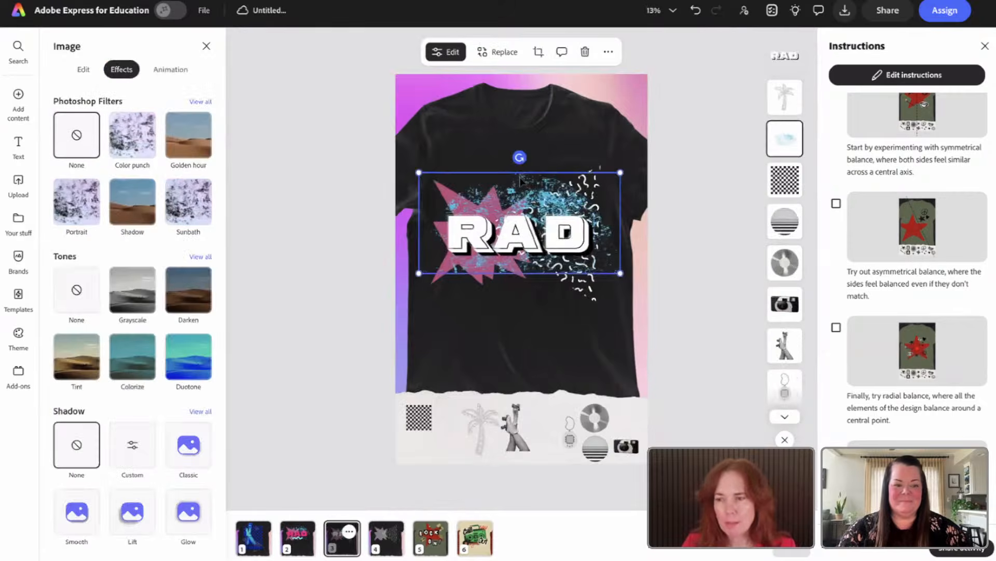
left_click(392, 543)
key("ctrl+v")
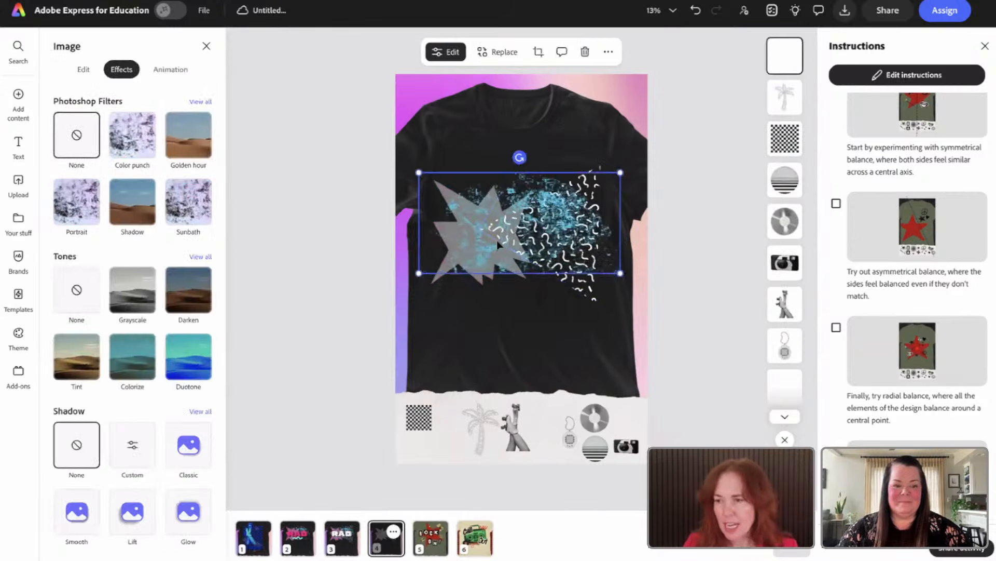
key("ctrl+z")
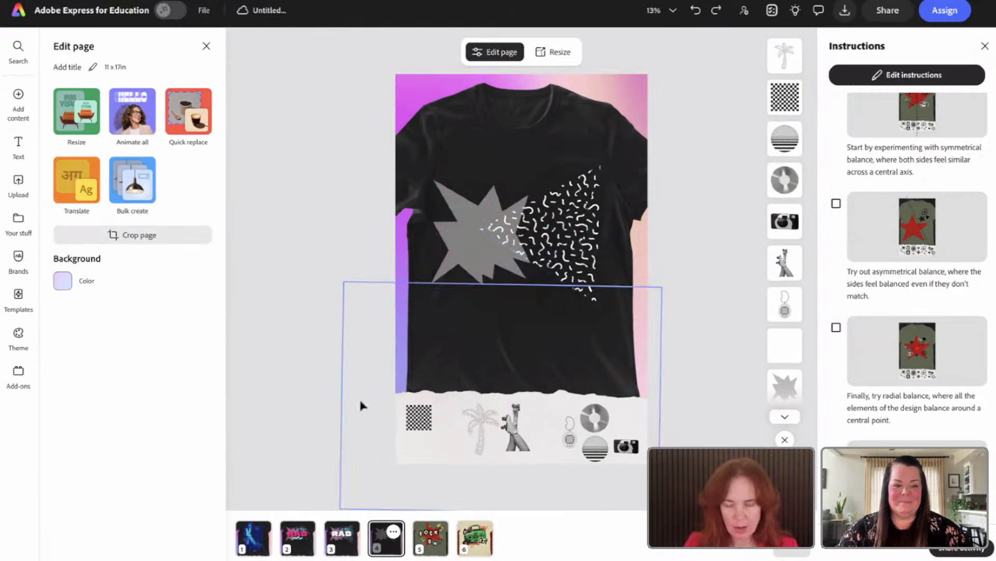
- Copy the white RAD text from page 3 and paste it onto page 4
left_click(342, 538)
left_click(465, 248)
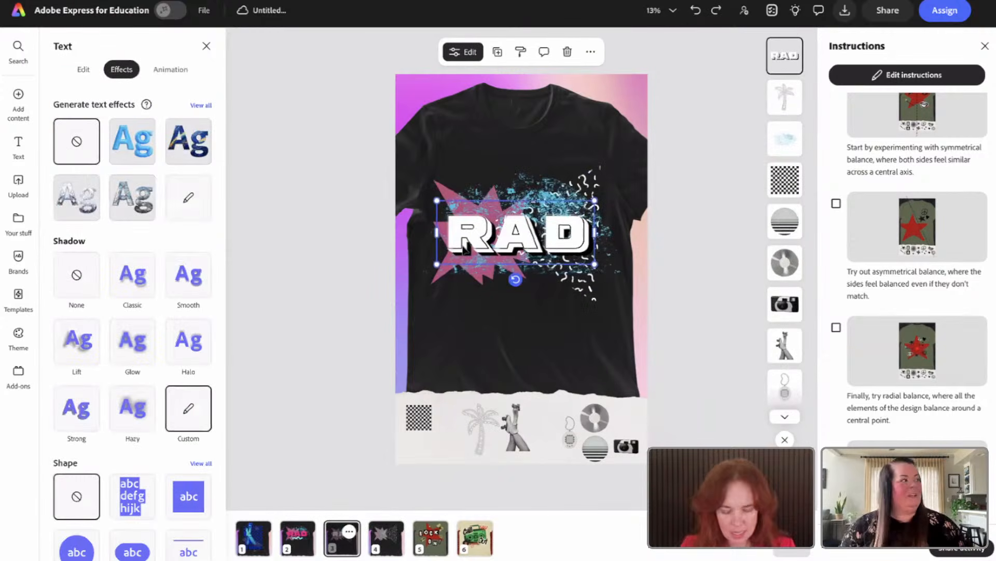
left_click(378, 543)
key("ctrl+v")
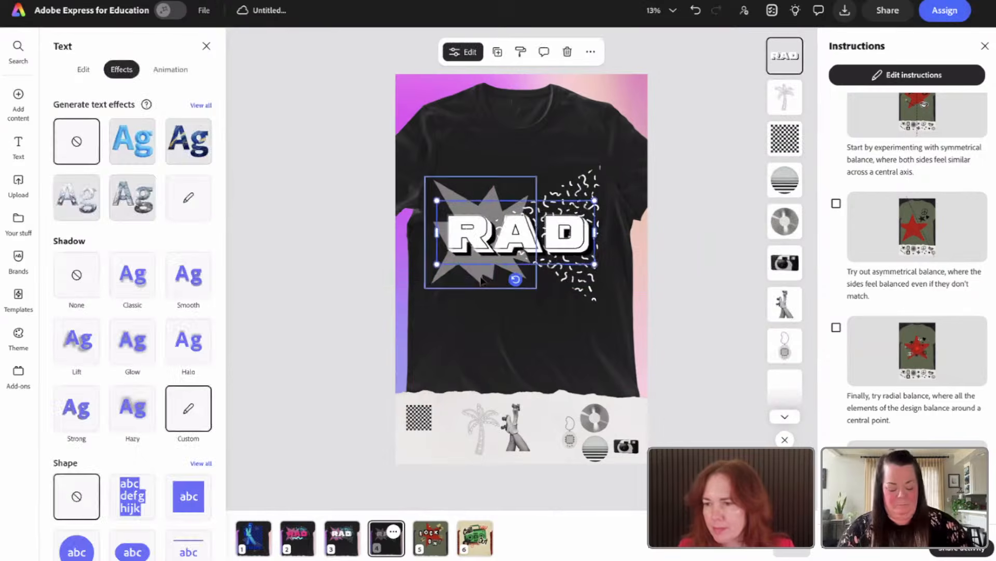
- Replace the pasted text with TUBULAR and fit it on a single line across the starburst and squiggle triangle
double_click(483, 232)
type("TUBULAR")
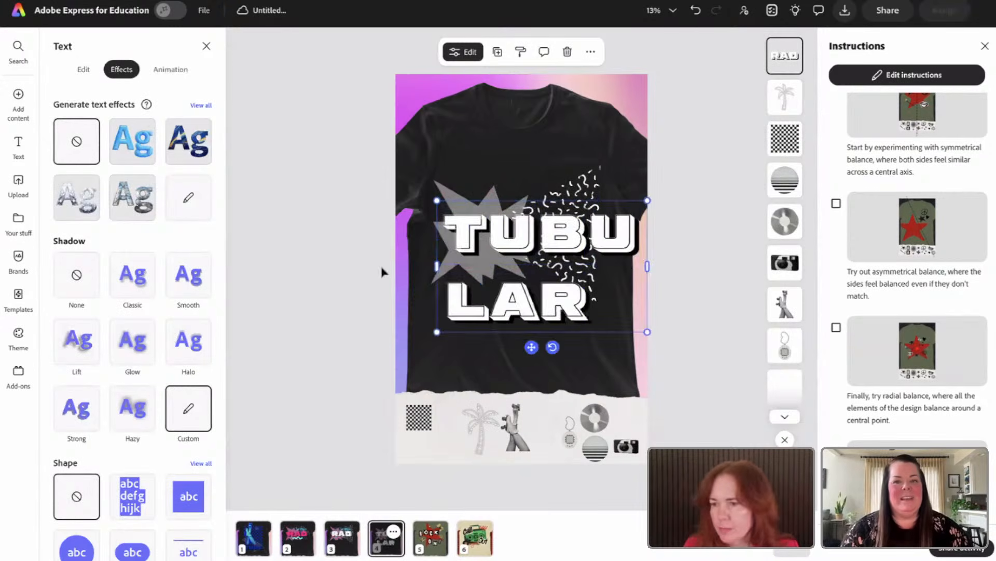
left_click_drag(437, 267, 469, 234)
left_click_drag(549, 251, 508, 269)
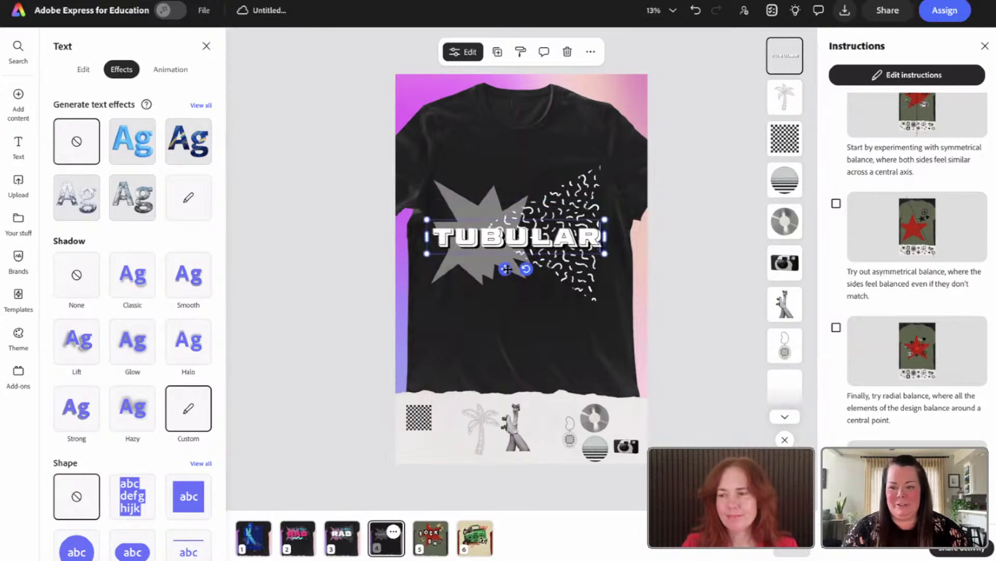
- Shift the white squiggle triangle slightly left behind the TUBULAR text
scroll(507, 269, "up", 5)
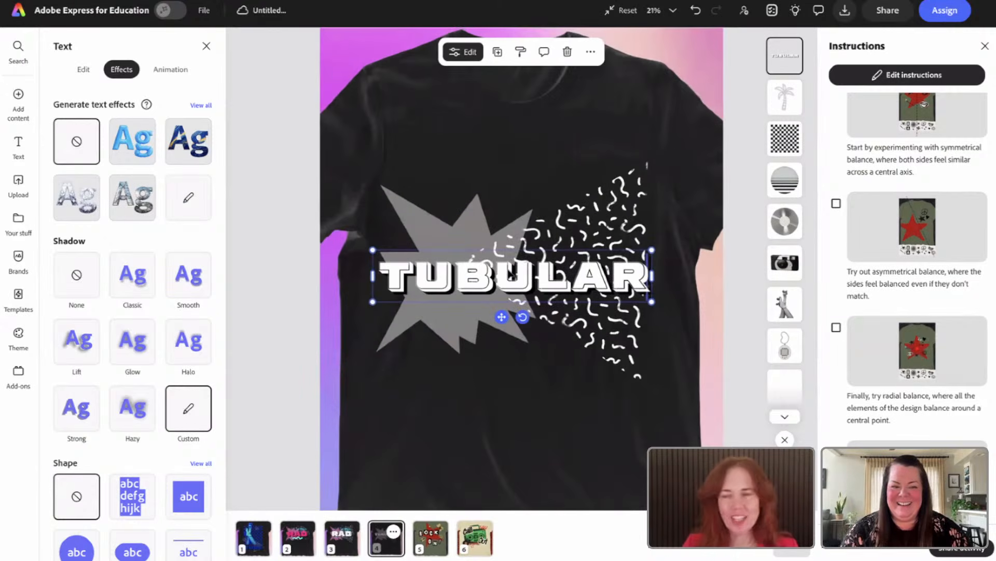
left_click(602, 199)
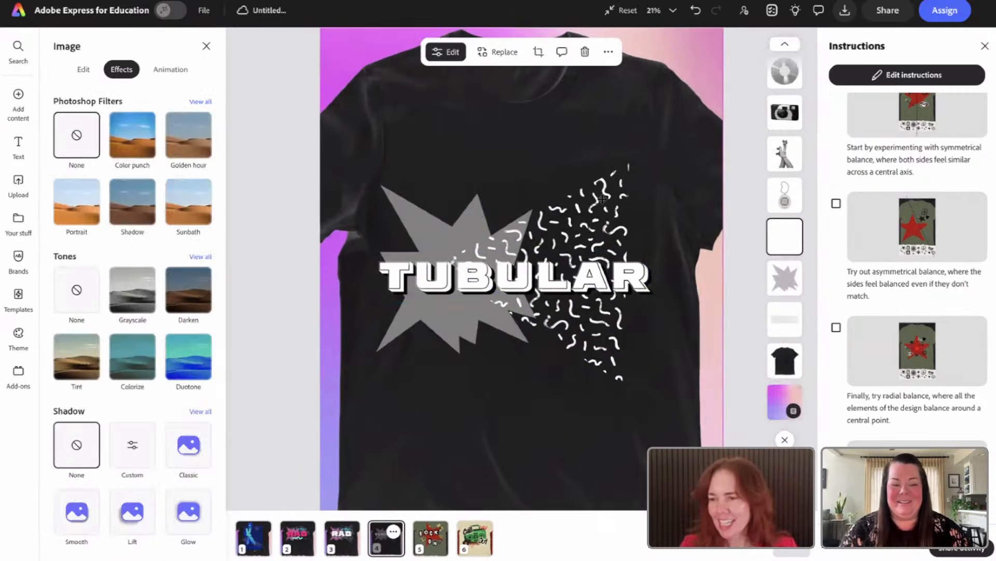
left_click_drag(602, 198, 598, 204)
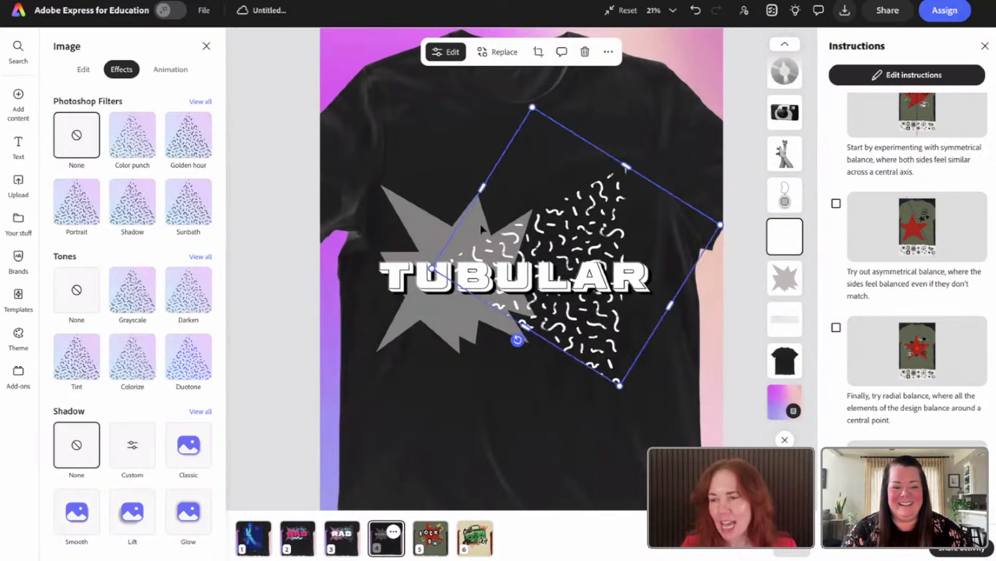
- Fine-tune the position and rotation of the white squiggle triangle behind the TUBULAR text on page 4
scroll(481, 224, "up", 5)
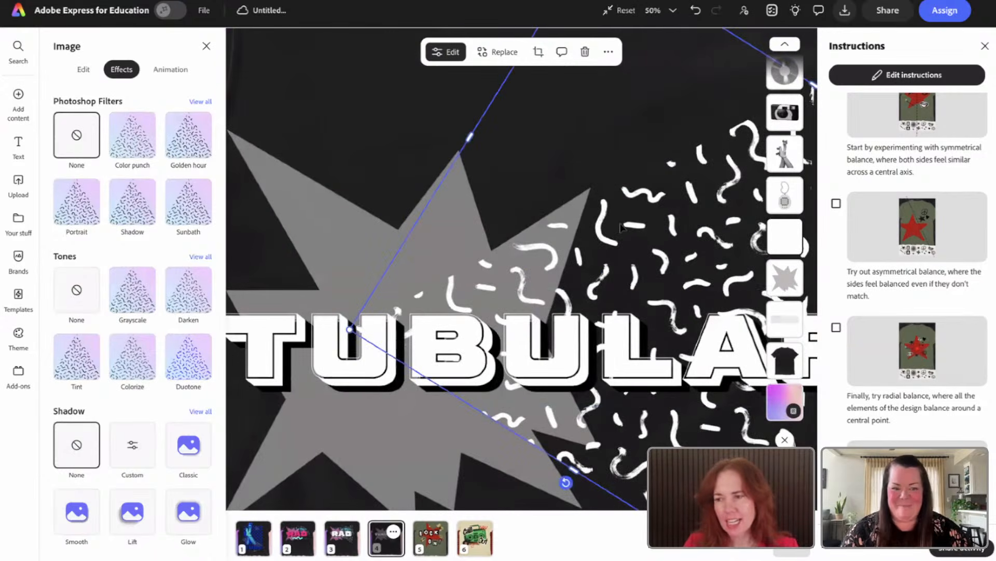
scroll(625, 226, "down", 1)
left_click_drag(628, 227, 625, 221)
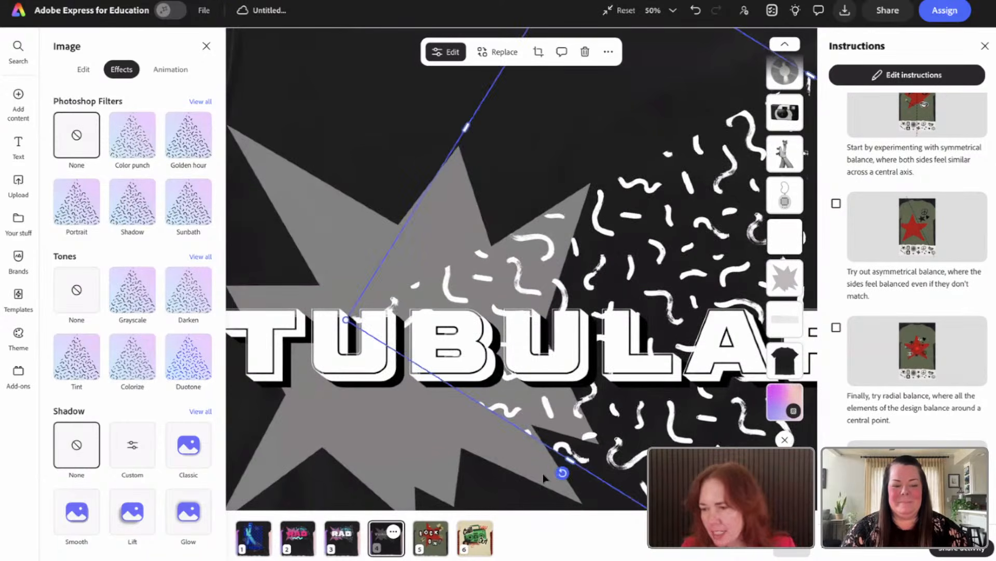
left_click_drag(562, 473, 565, 480)
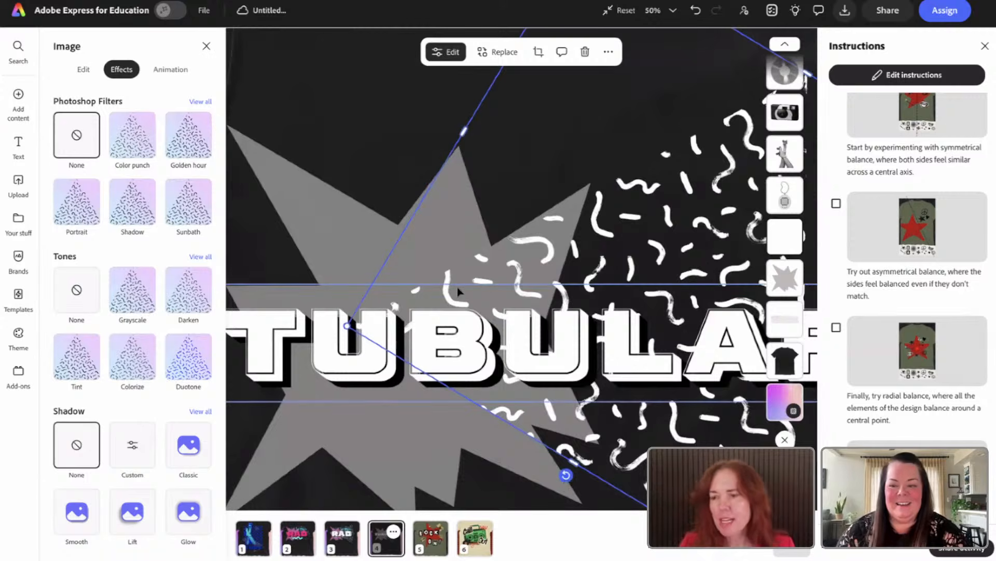
scroll(457, 287, "down", 5)
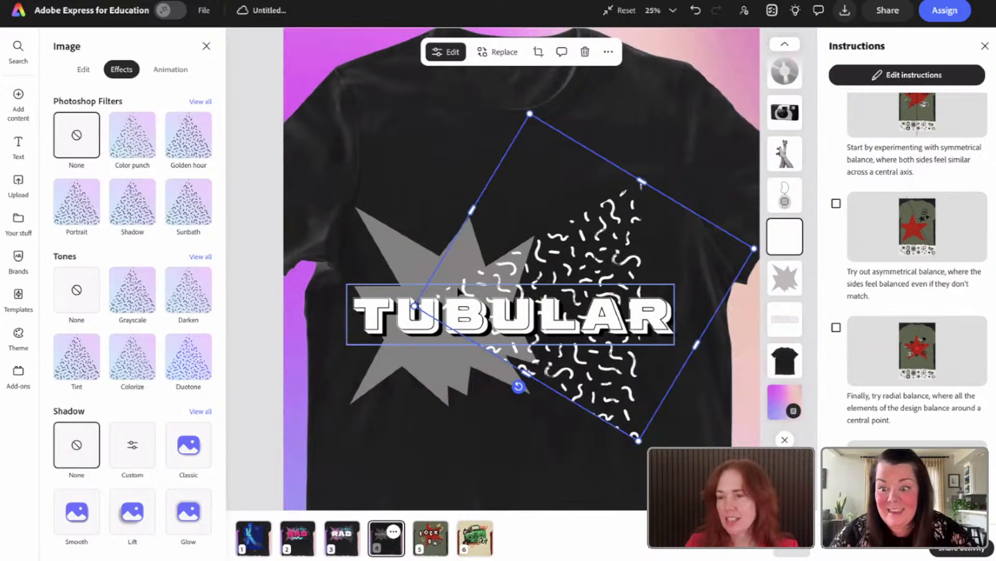
- Try the Bungee font on the TUBULAR text
left_click(459, 298)
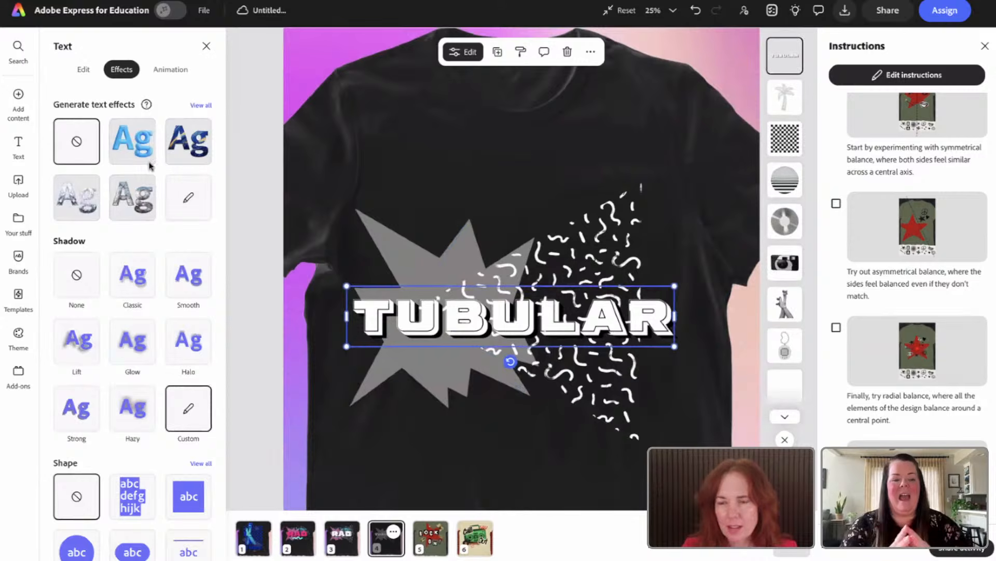
left_click(83, 69)
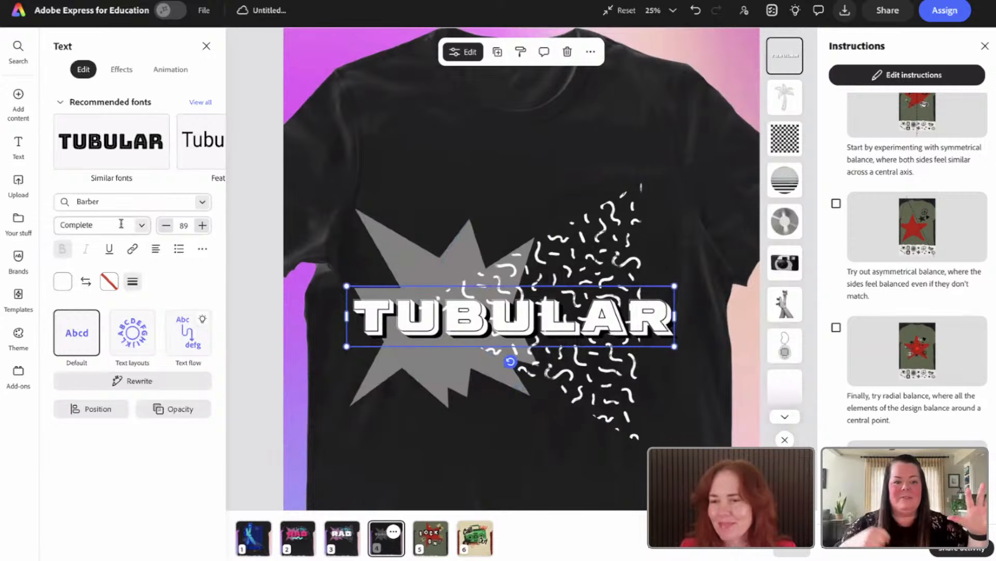
left_click(202, 202)
scroll(148, 357, "down", 10)
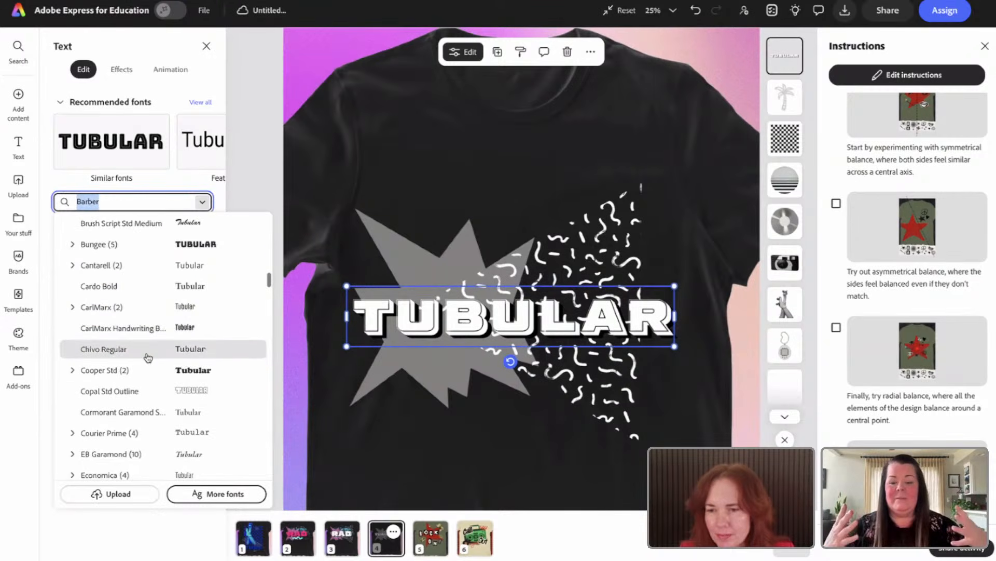
left_click(107, 244)
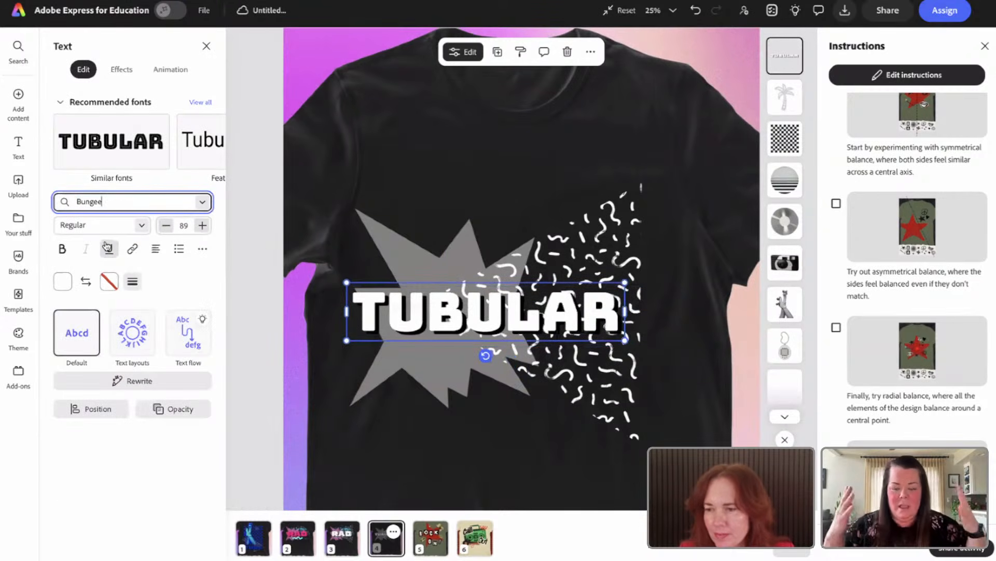
- Set the TUBULAR text in the Flegrei font and enlarge it to size 108 across the starburst and triangle
left_click(202, 201)
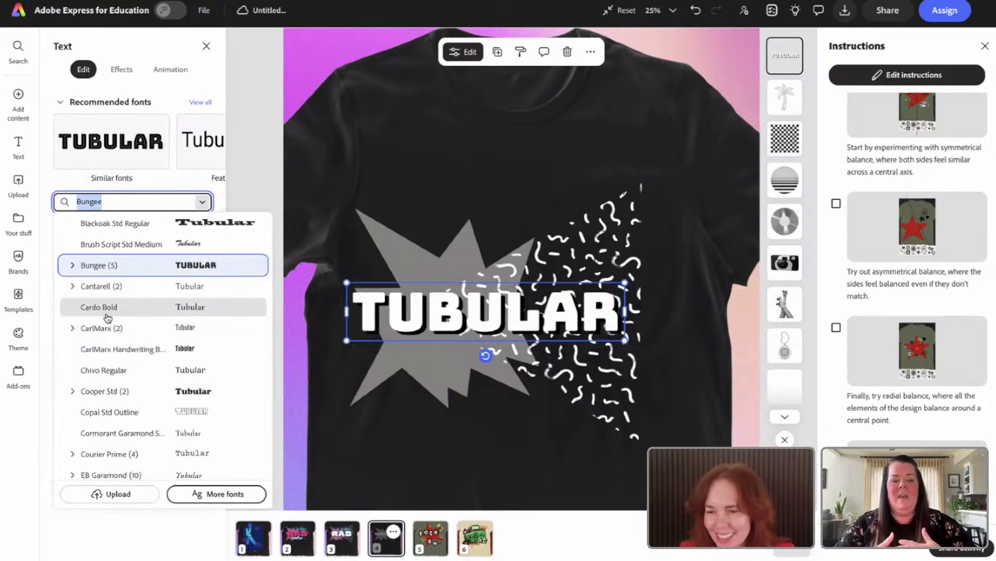
scroll(107, 318, "down", 5)
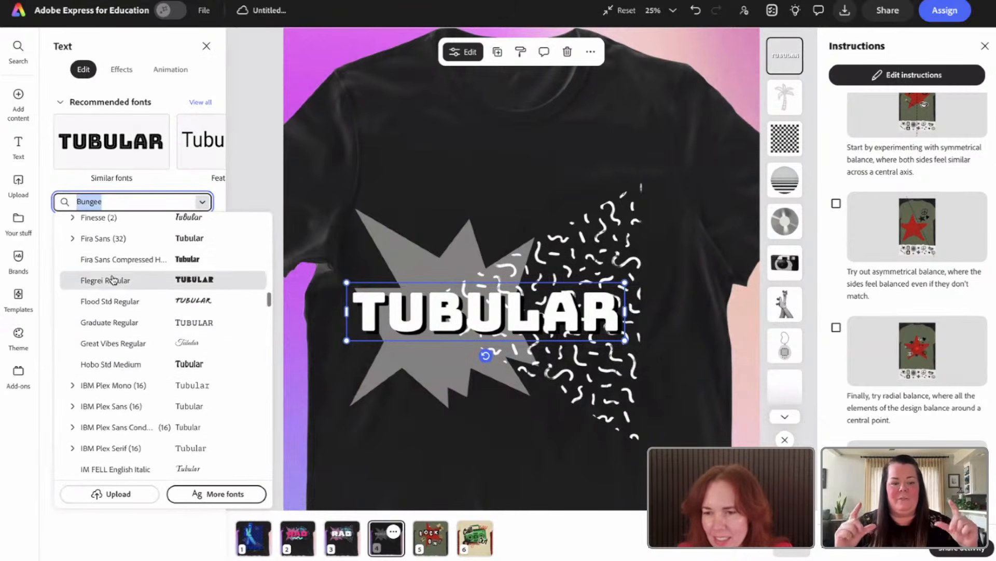
left_click(114, 280)
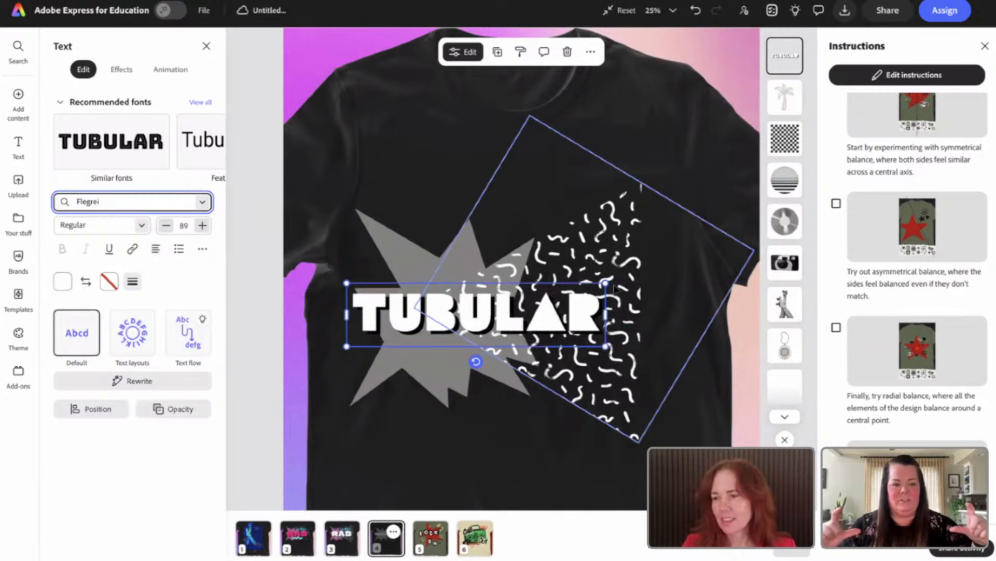
left_click_drag(606, 284, 656, 265)
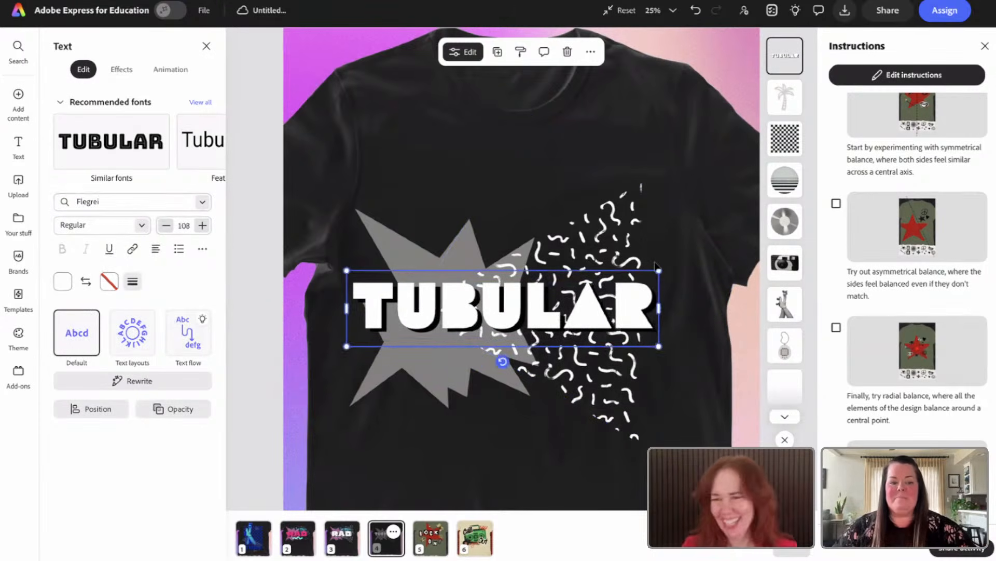
left_click(258, 97)
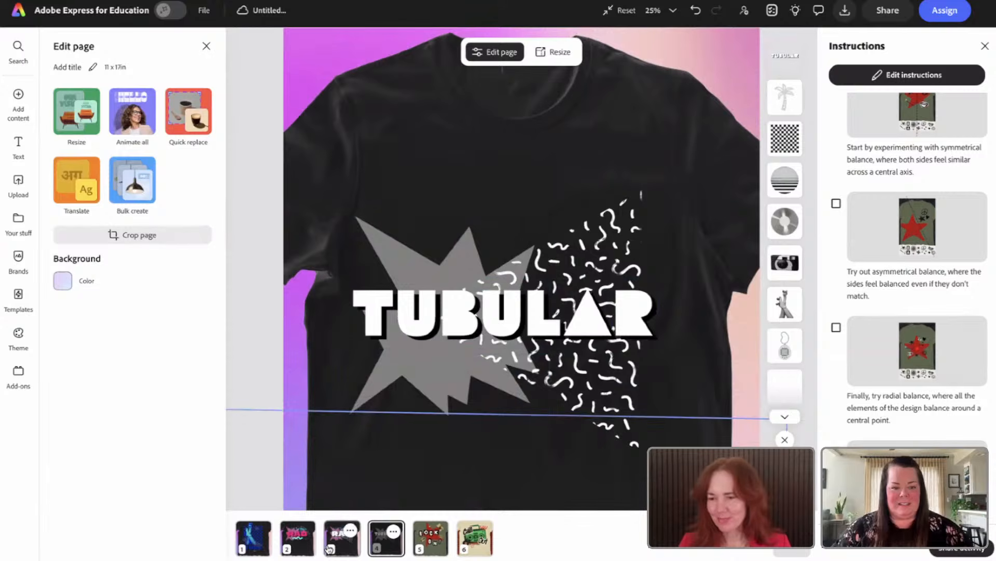
- Copy the turquoise wavy line from page 2 and paste it onto page 4
left_click(299, 540)
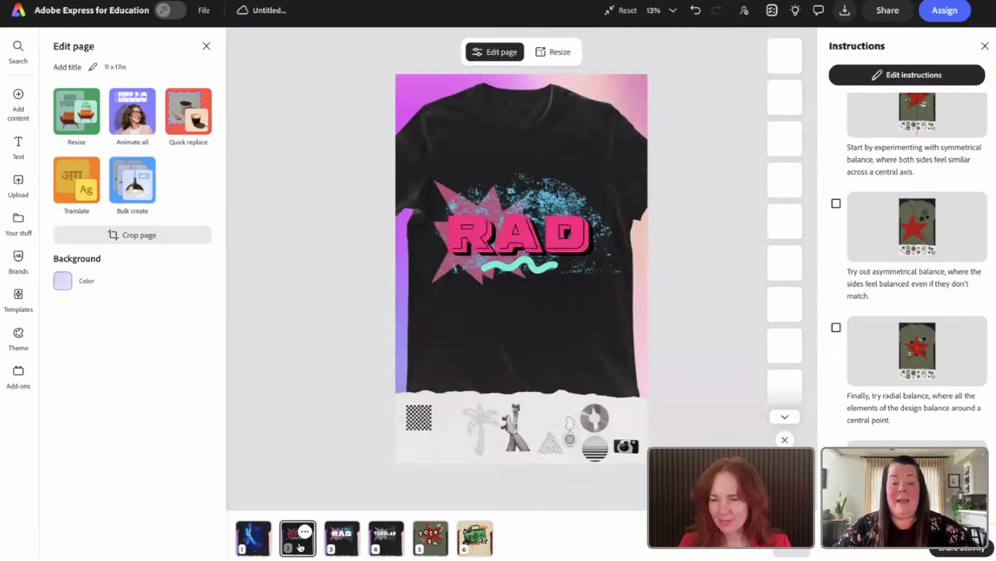
left_click(509, 267)
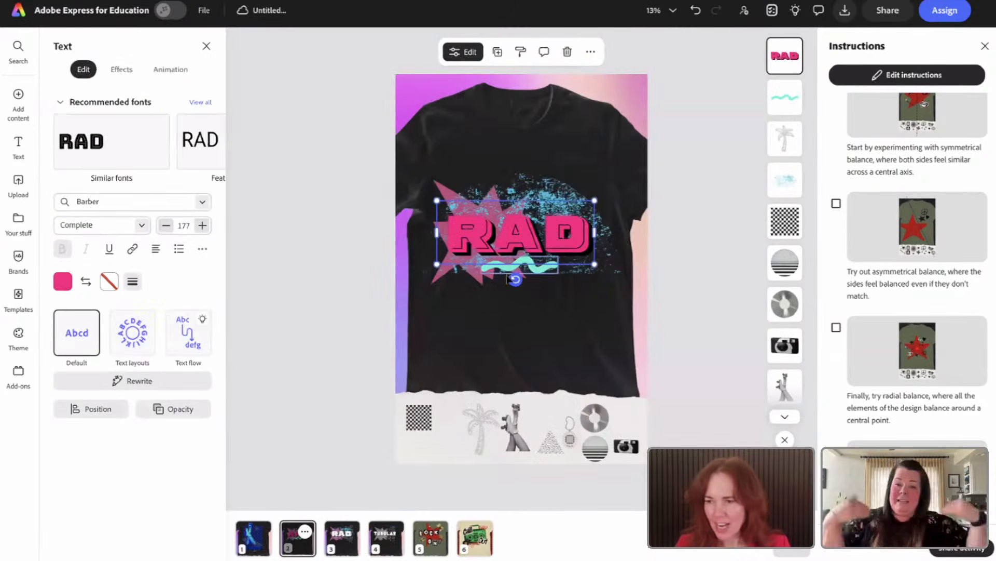
left_click(511, 270)
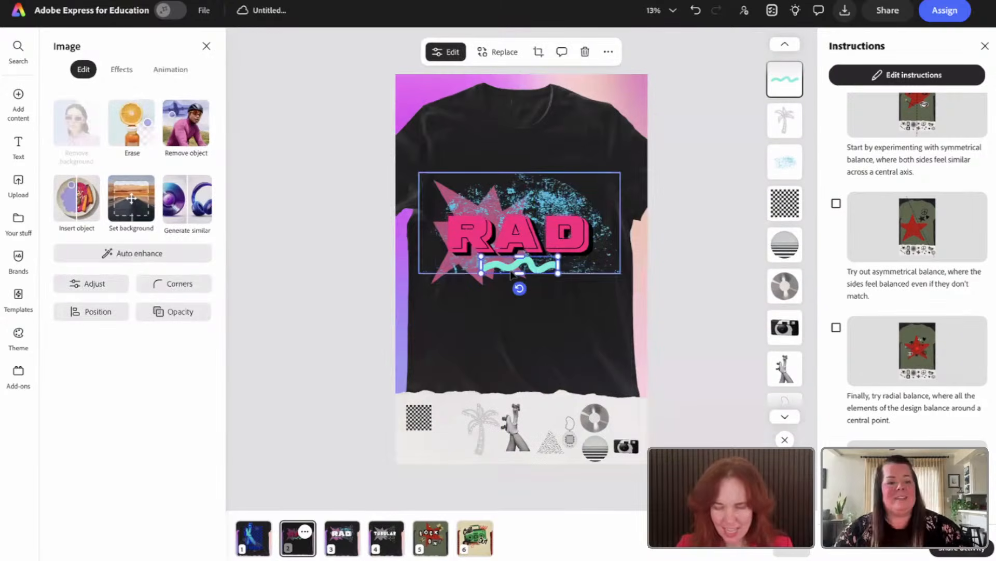
left_click(384, 540)
key("ctrl+v")
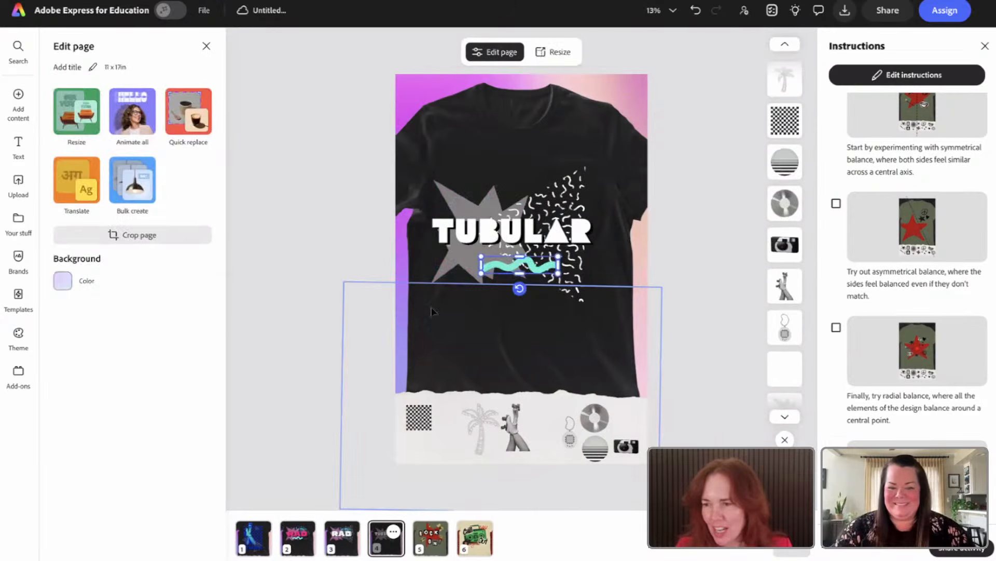
- Enlarge the turquoise wave, overlap it with the lower part of TUBULAR, and layer it directly behind the text
mouse_move(477, 279)
left_mouse_down()
mouse_move(448, 293)
mouse_move(478, 280)
mouse_move(492, 248)
left_mouse_up()
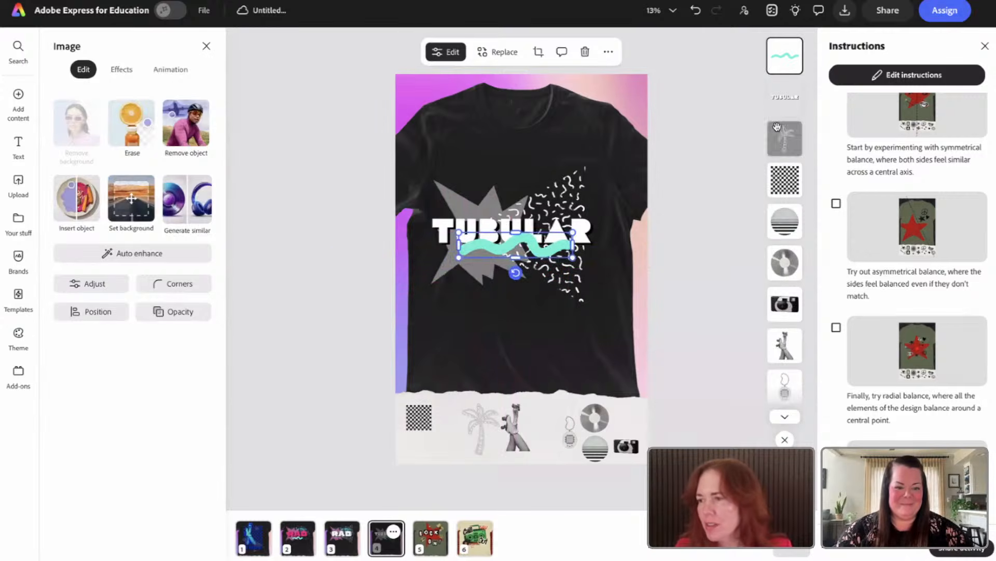
mouse_move(783, 92)
left_mouse_down()
mouse_move(777, 31)
mouse_move(785, 99)
left_mouse_up()
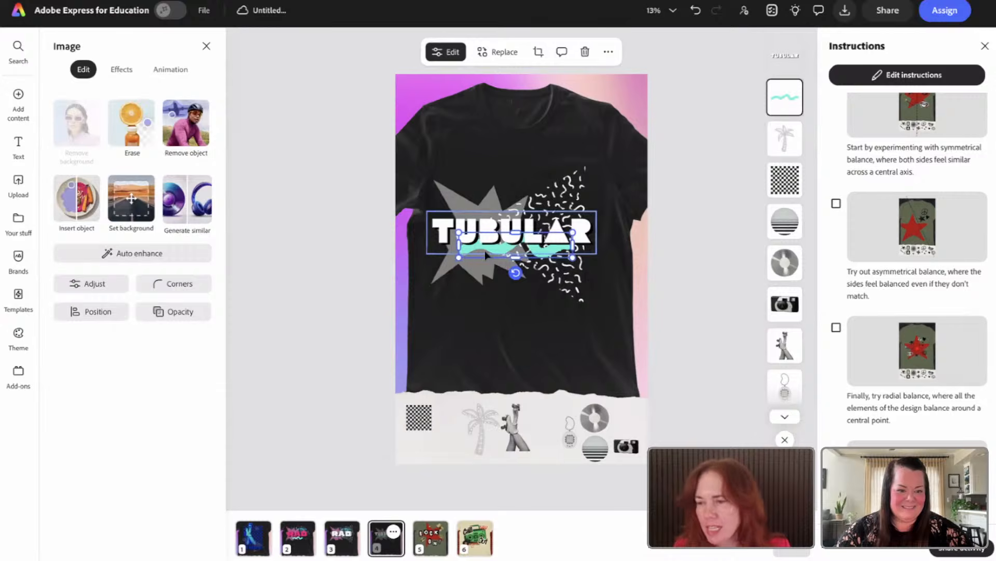
scroll(463, 255, "up", 5)
scroll(486, 254, "up", 1)
scroll(487, 254, "right", 1)
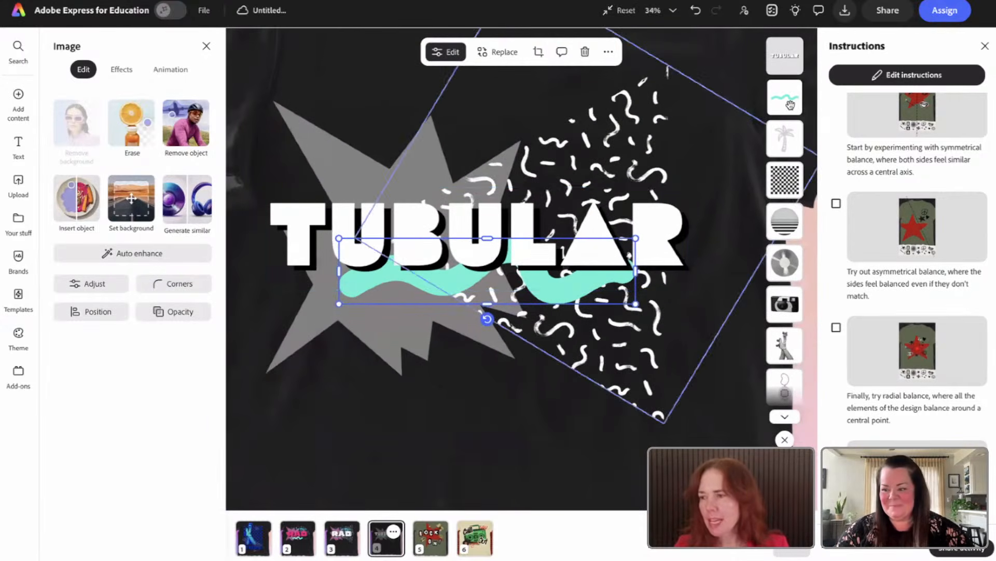
- Apply the Duotone tone to the wave with both shadows and highlights set to dark gray #505050
left_click(124, 76)
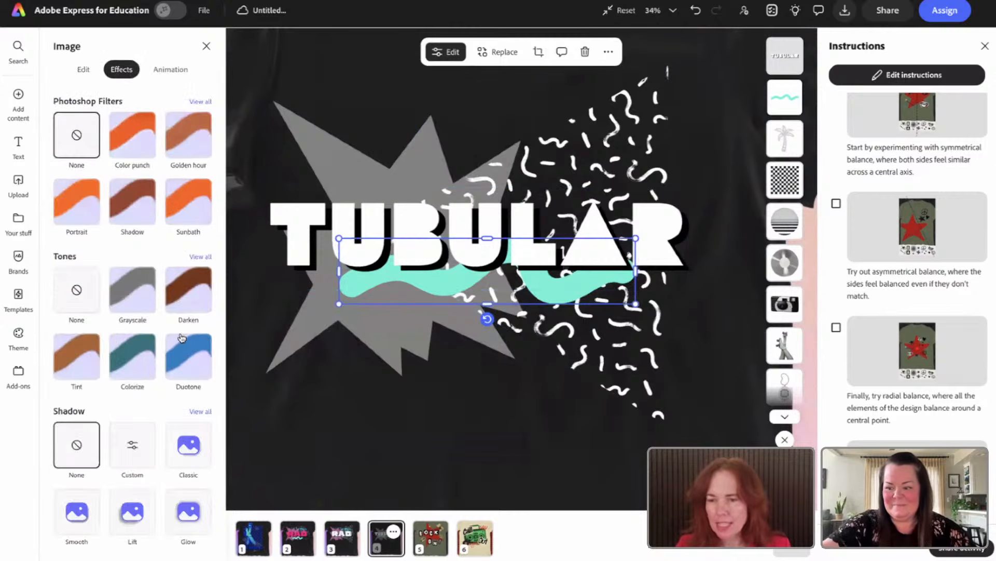
left_click(131, 294)
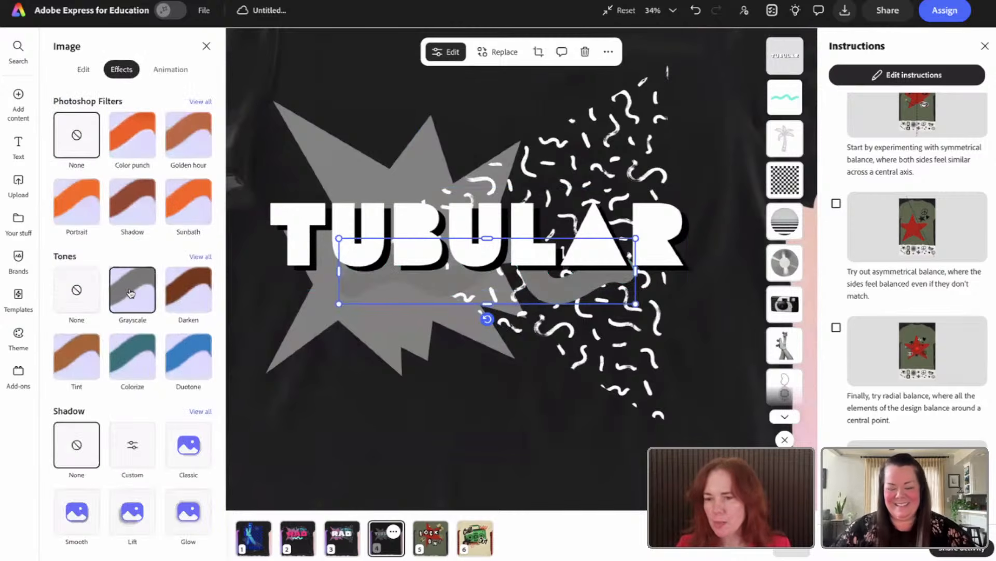
left_click(189, 356)
left_click(188, 356)
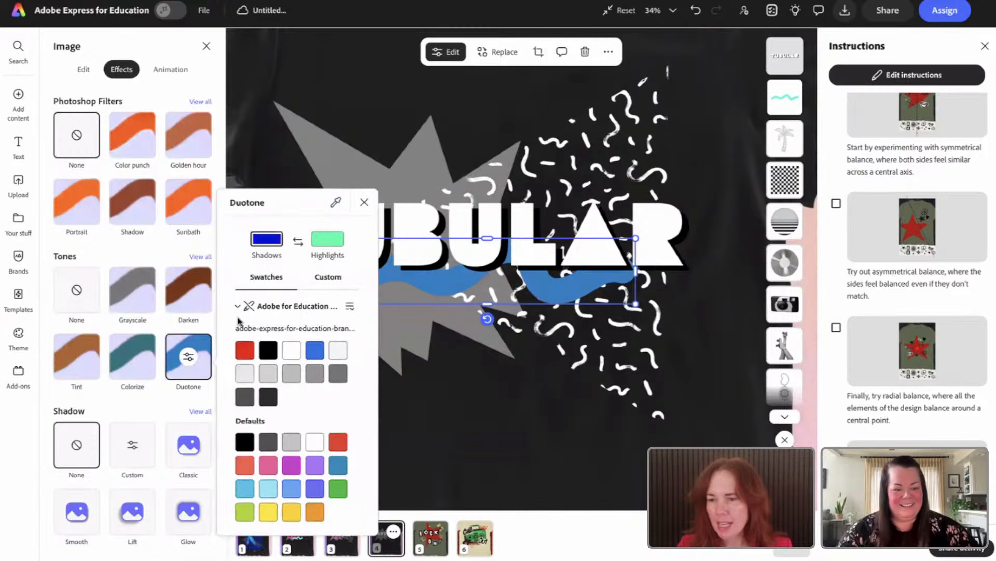
left_click(247, 397)
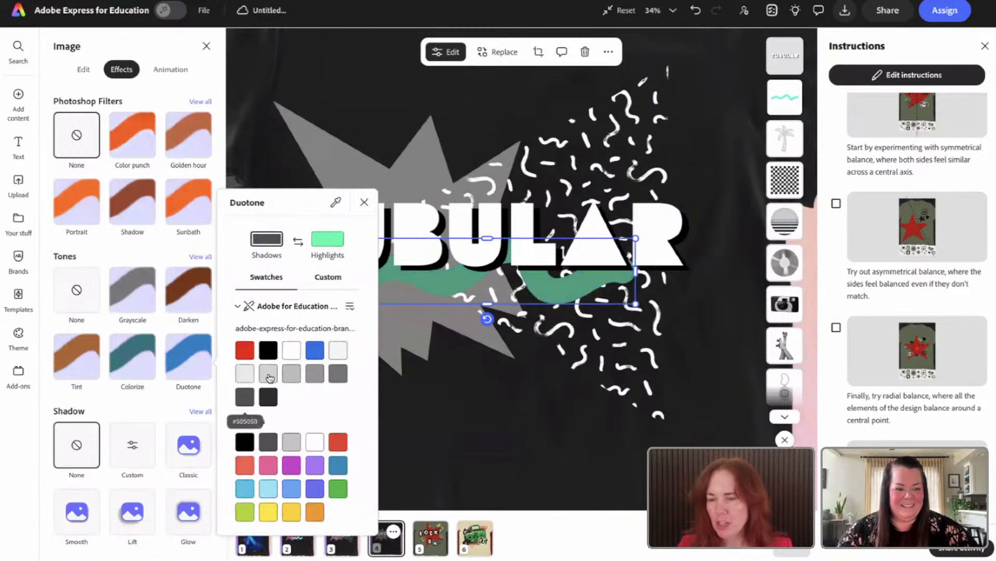
left_click(328, 238)
left_click(244, 398)
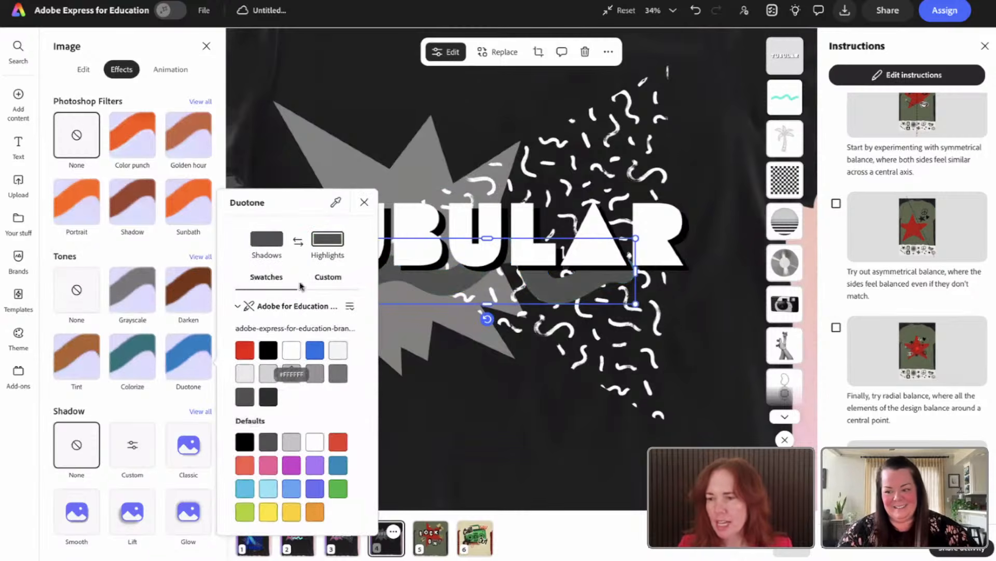
left_click(276, 163)
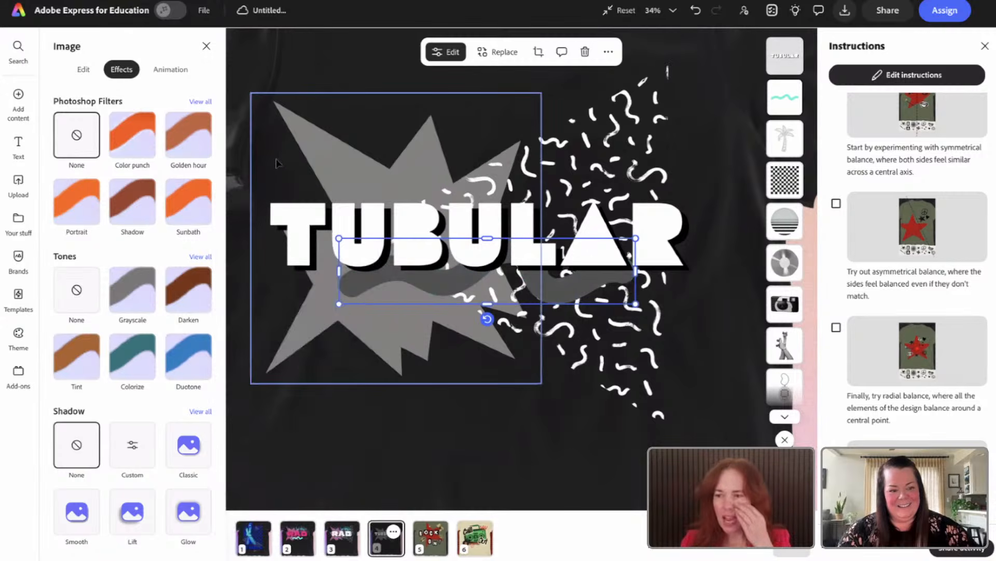
- Enlarge the dark gray wave slightly so it extends farther beneath the TUBULAR text
scroll(276, 163, "down", 5)
scroll(276, 161, "up", 3)
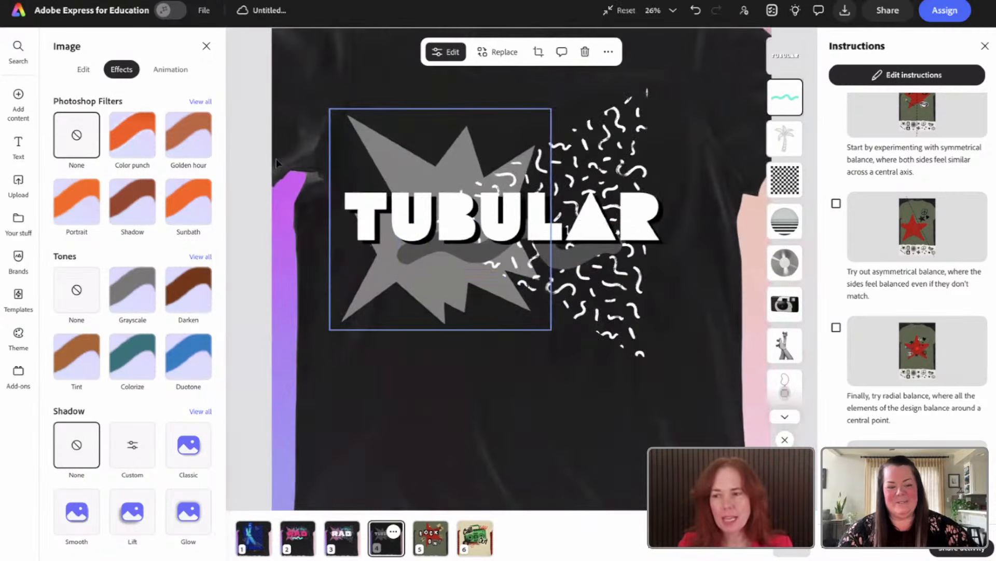
left_click(231, 250)
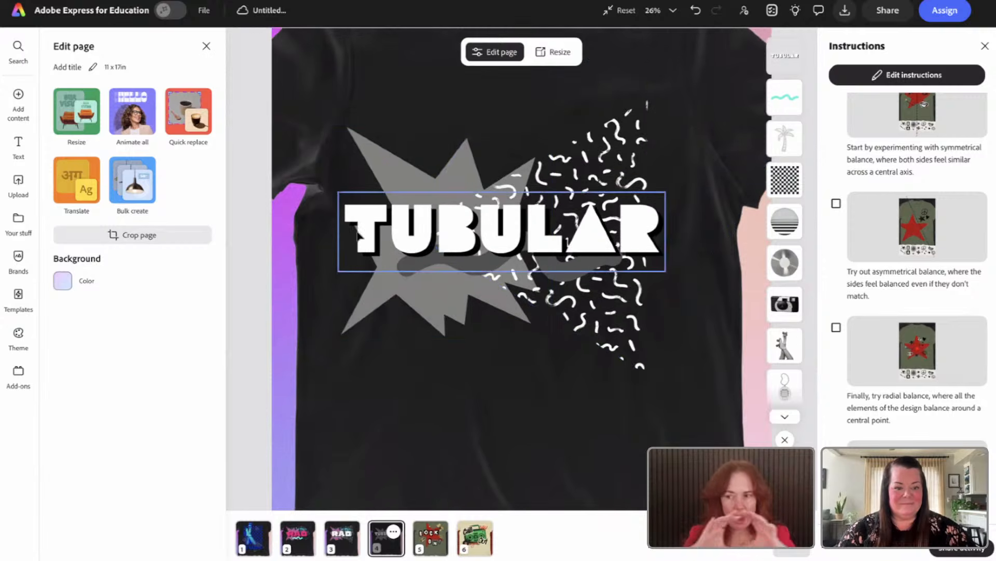
left_click(410, 276)
mouse_move(396, 282)
left_mouse_down()
mouse_move(363, 289)
mouse_move(390, 265)
mouse_move(399, 270)
left_mouse_up()
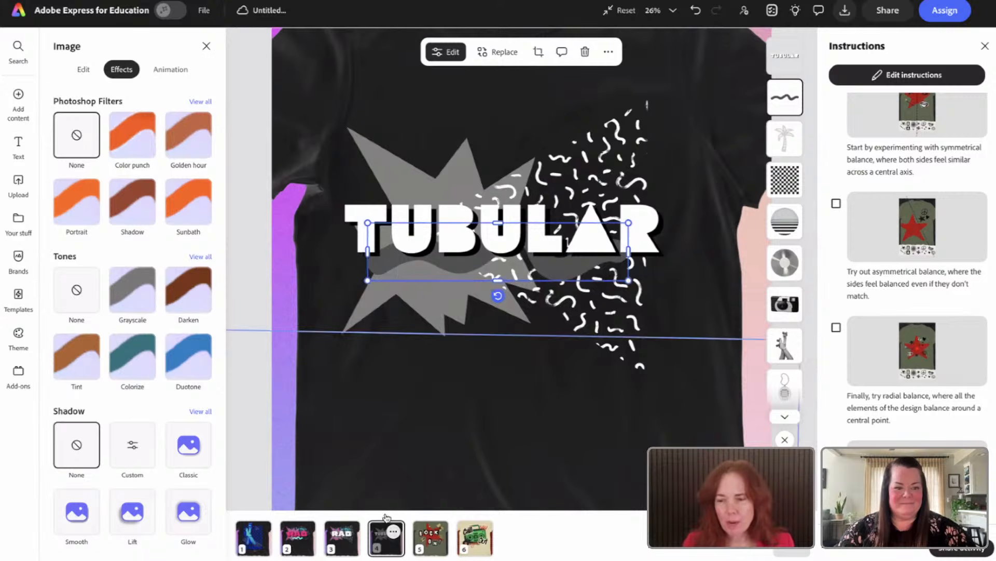
- Duplicate page 4 with the TUBULAR design
key("ctrl+minus")
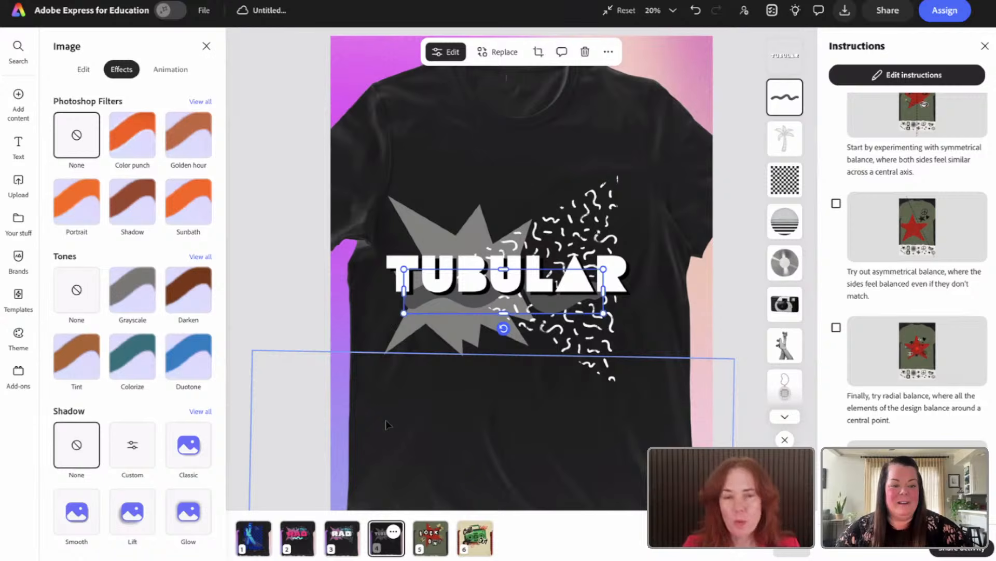
left_click(393, 531)
left_click(391, 450)
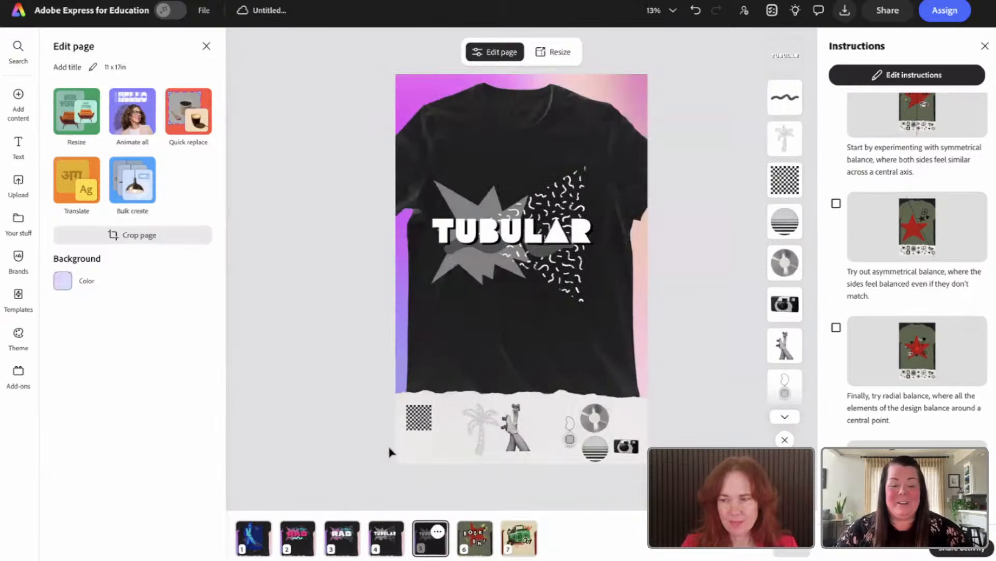
- Apply the Duotone tone to the gray starburst on the duplicated page 5
left_click(465, 420)
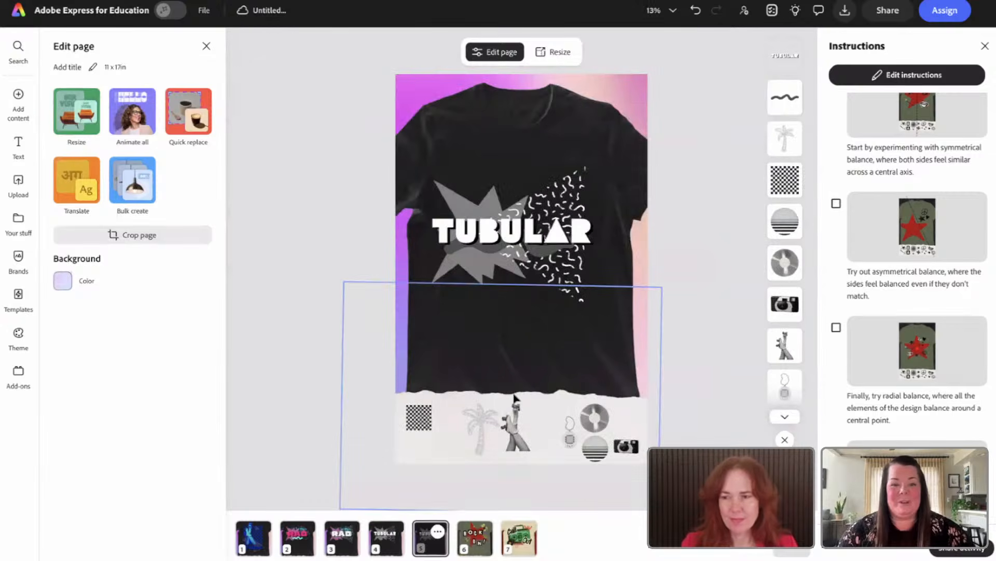
scroll(515, 398, "up", 5)
scroll(515, 397, "down", 4)
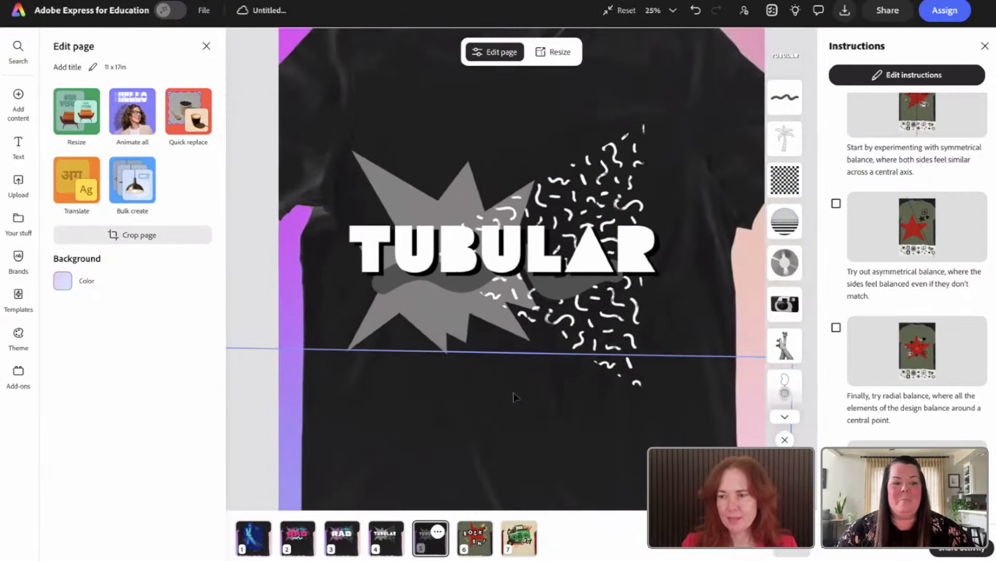
left_click(389, 191)
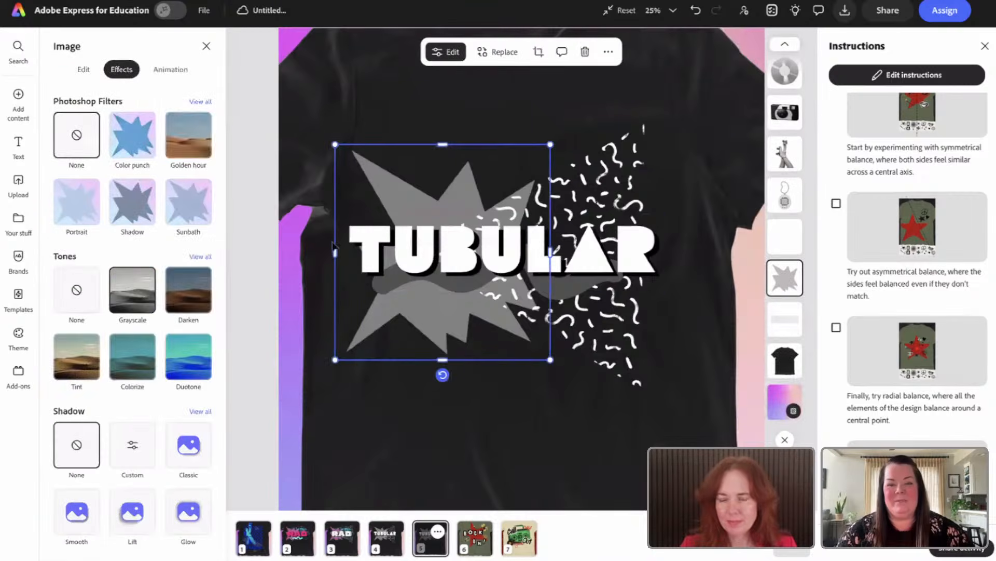
left_click(192, 360)
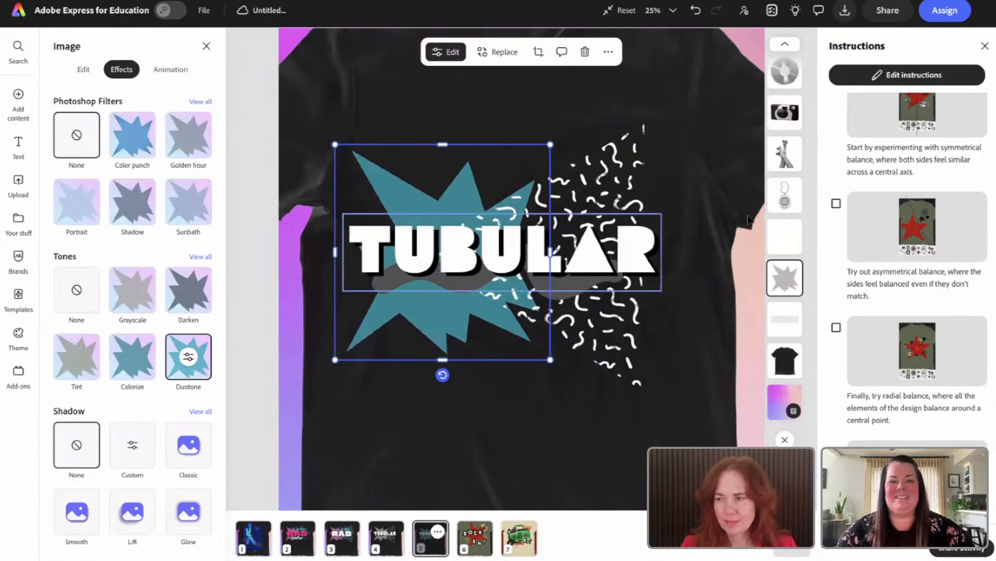
- Apply the Duotone tone to the wave beneath the TUBULAR text on page 5, using default pink for both shadows and highlights
scroll(803, 159, "up", 5)
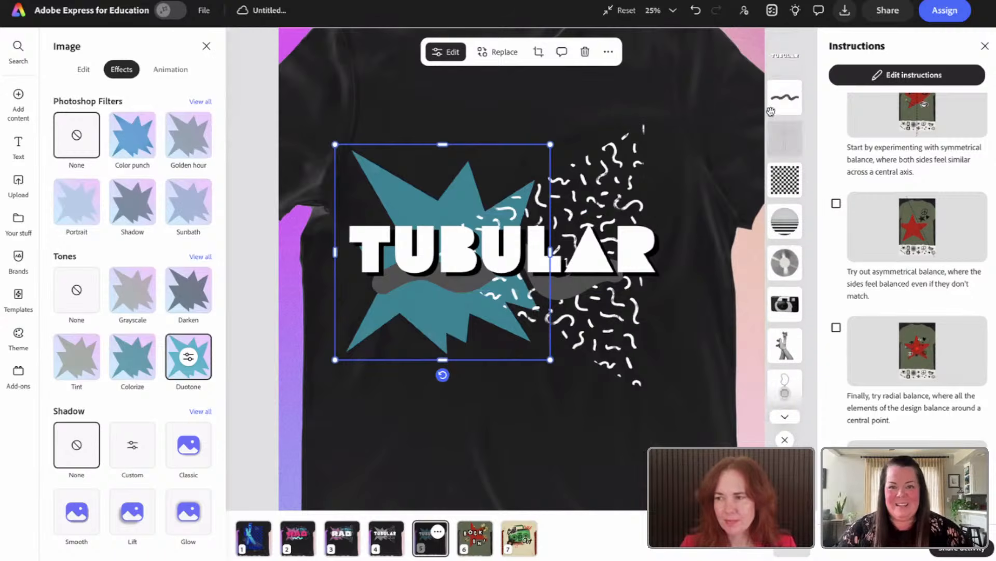
left_click(785, 97)
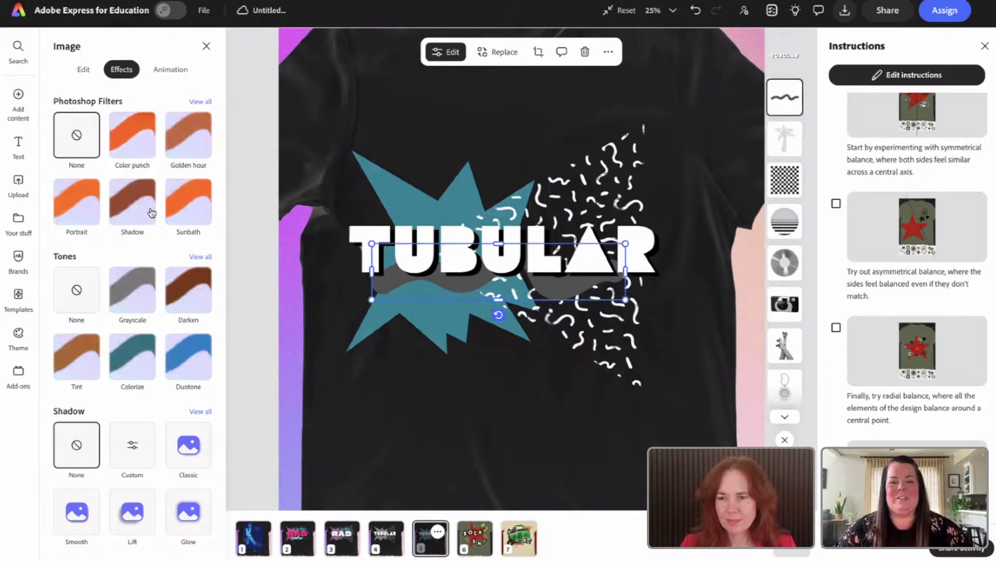
left_click(188, 363)
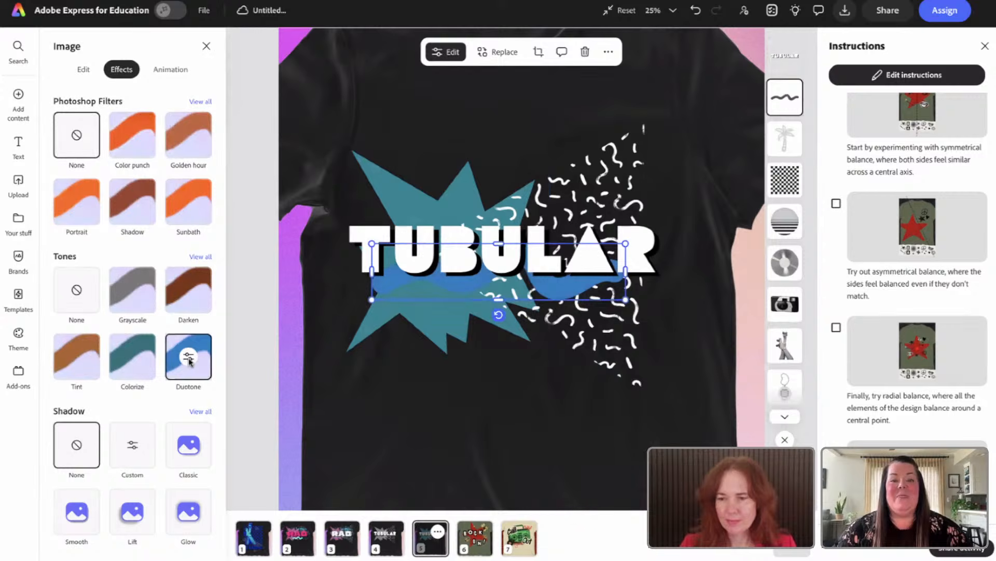
left_click(189, 363)
left_click(268, 472)
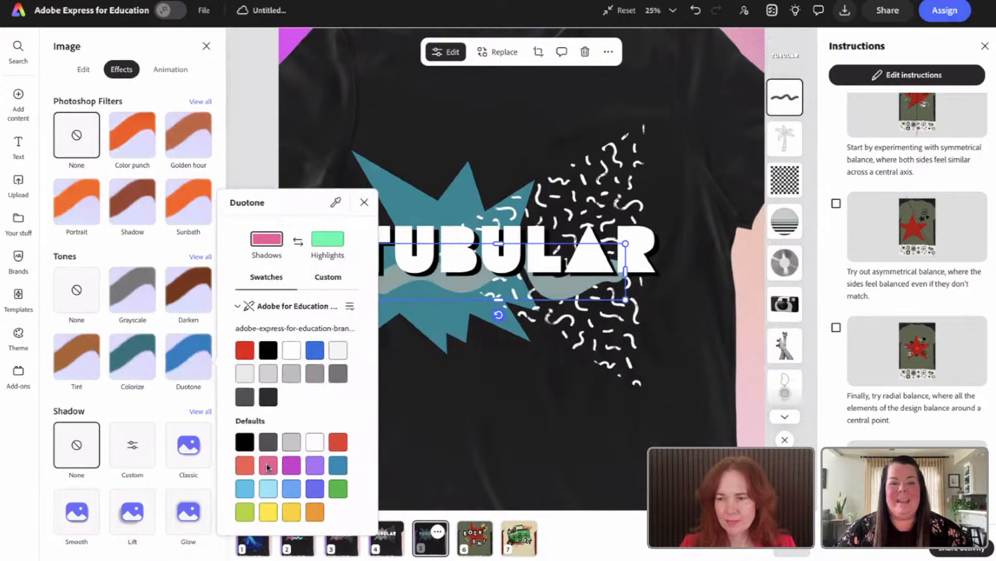
left_click(327, 239)
left_click(268, 465)
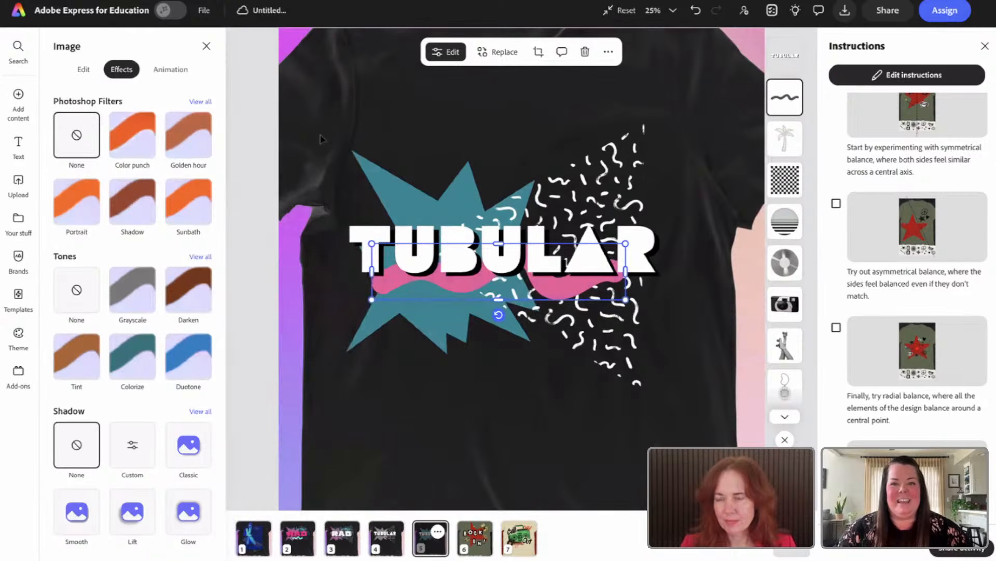
- Reopen the most recent T-shirt design project from the home page and enlarge the view of the colored TUBULAR design
scroll(320, 138, "up", 2)
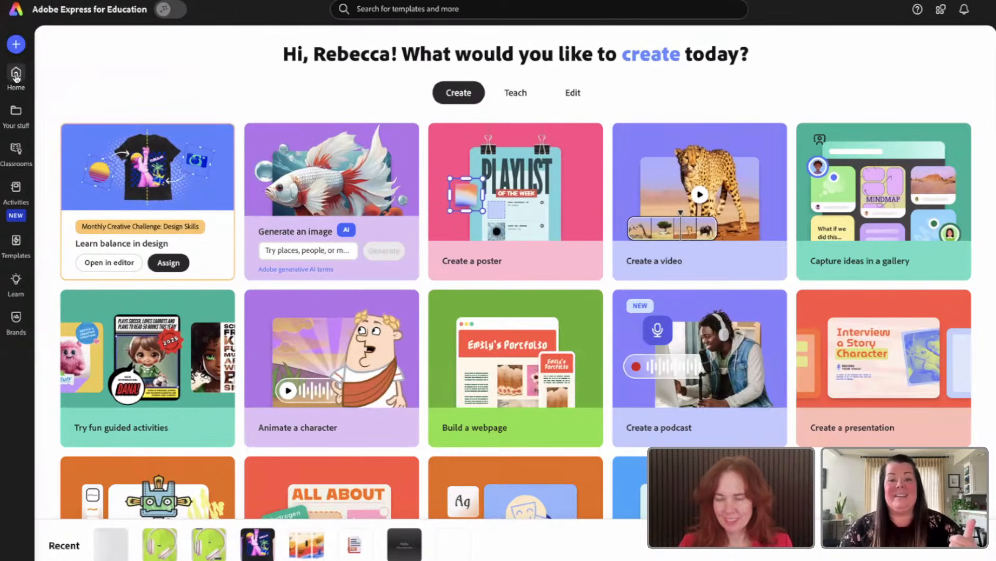
left_click(110, 549)
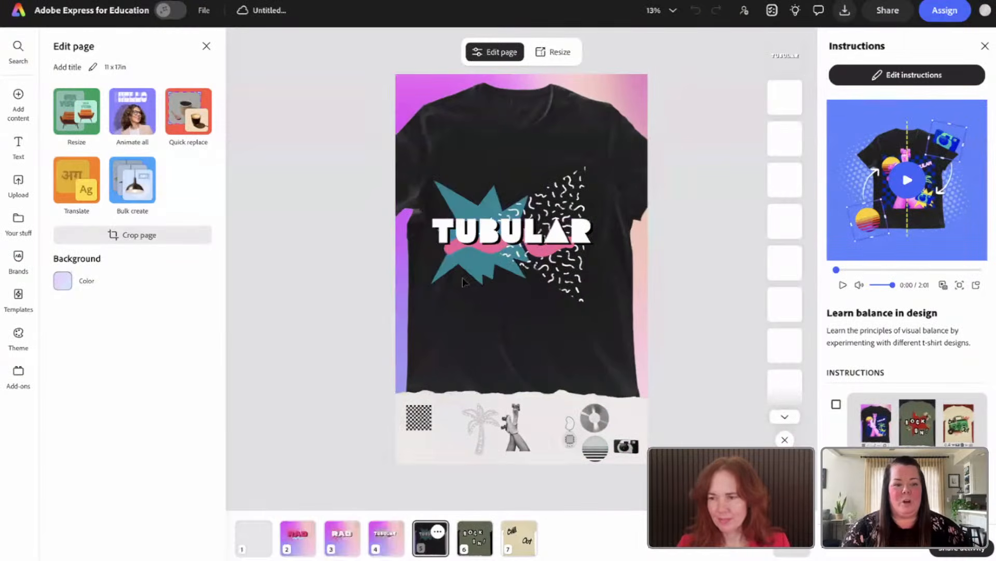
scroll(461, 282, "up", 2)
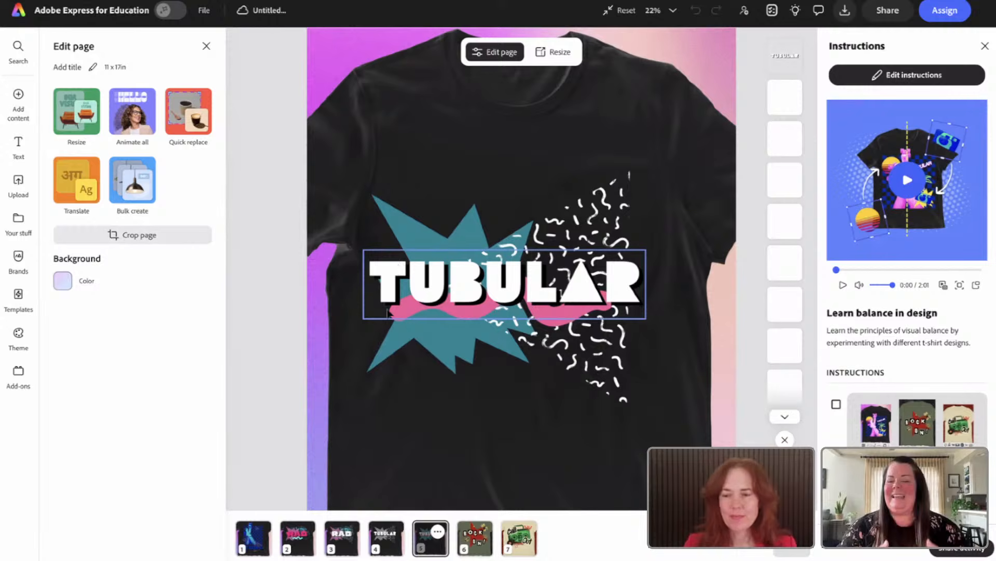
- Review the DUDE, RAD and TUBULAR T-shirt designs on pages 1 through 5 in order
left_click(247, 544)
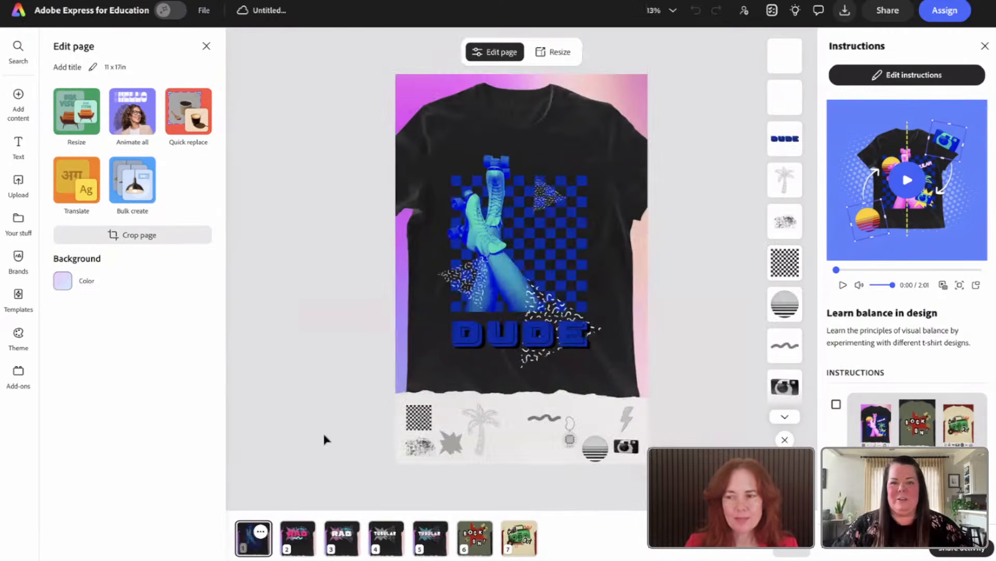
left_click(294, 540)
left_click(338, 537)
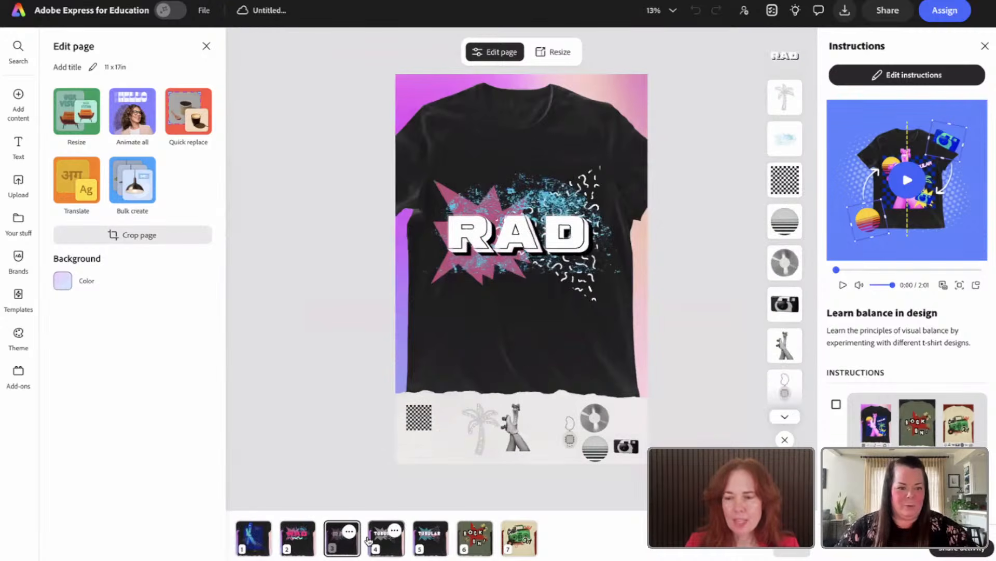
left_click(379, 543)
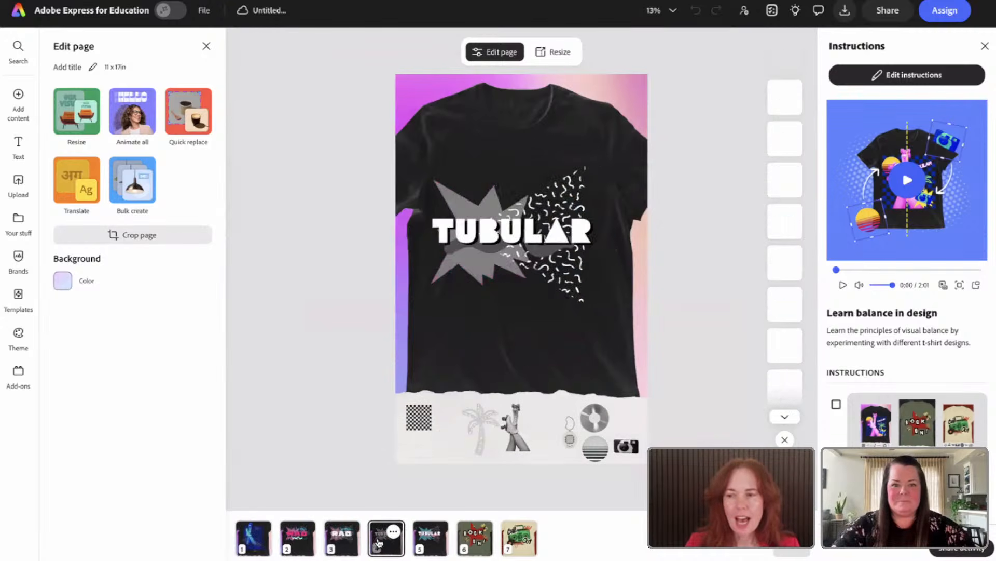
left_click(421, 537)
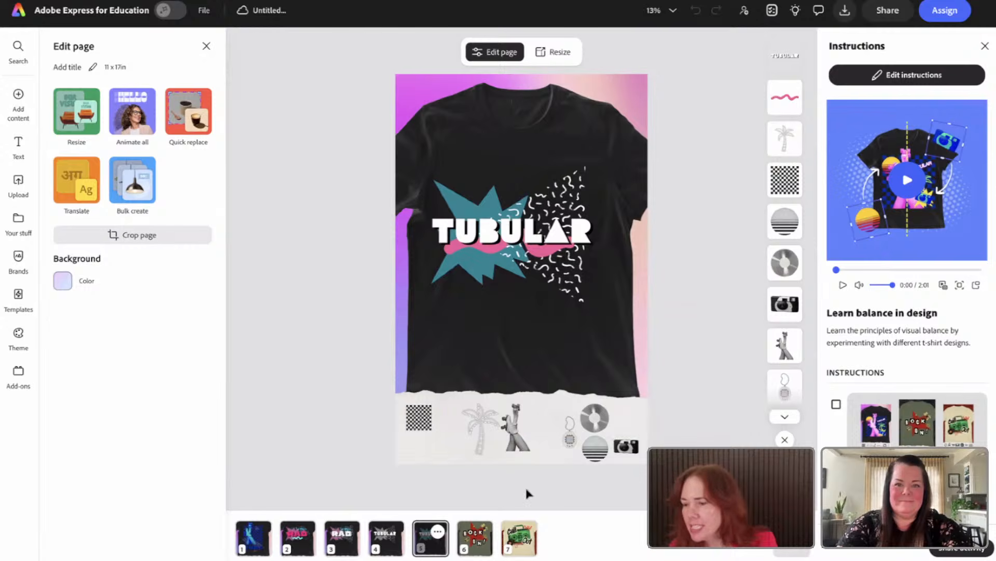
- Close the activity instructions and compare the designs on pages 3 to 5, ending with a grid overview of all pages
left_click(984, 47)
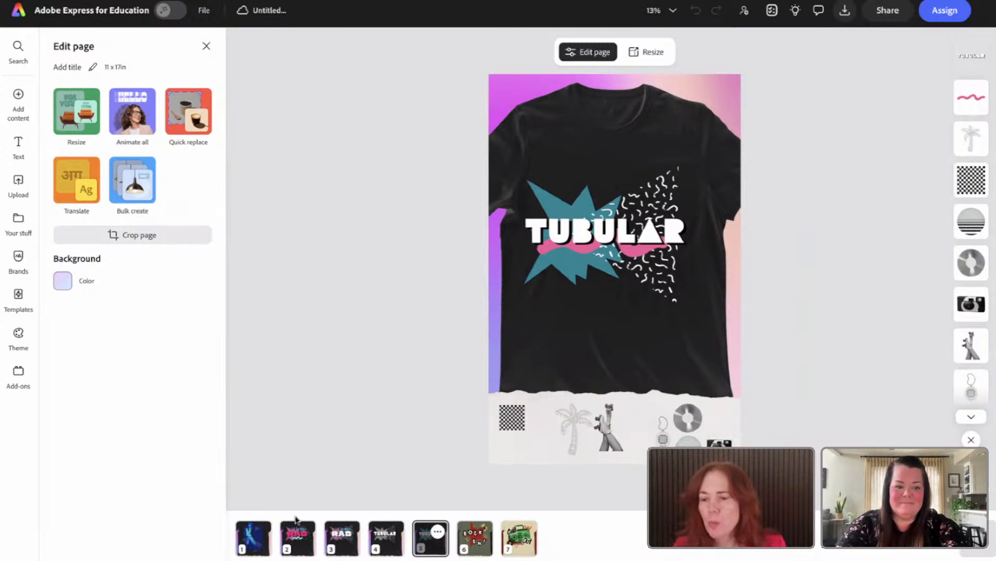
left_click(346, 538)
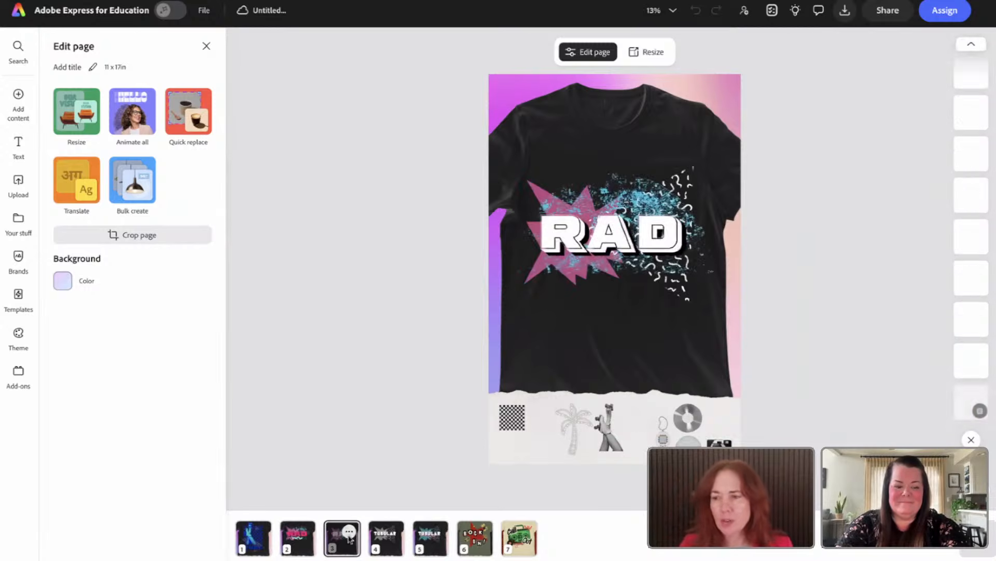
left_click(386, 539)
left_click(424, 540)
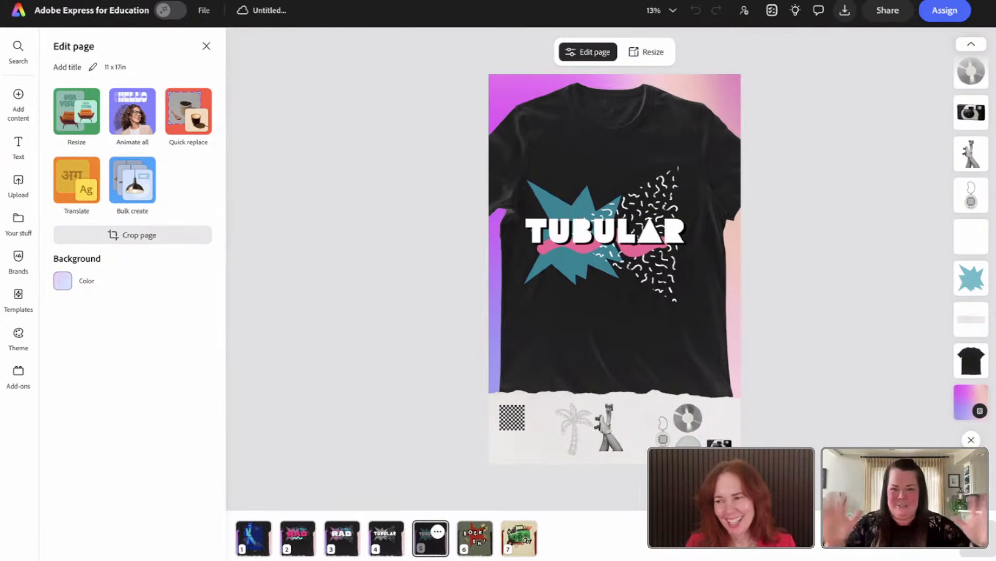
left_click(978, 539)
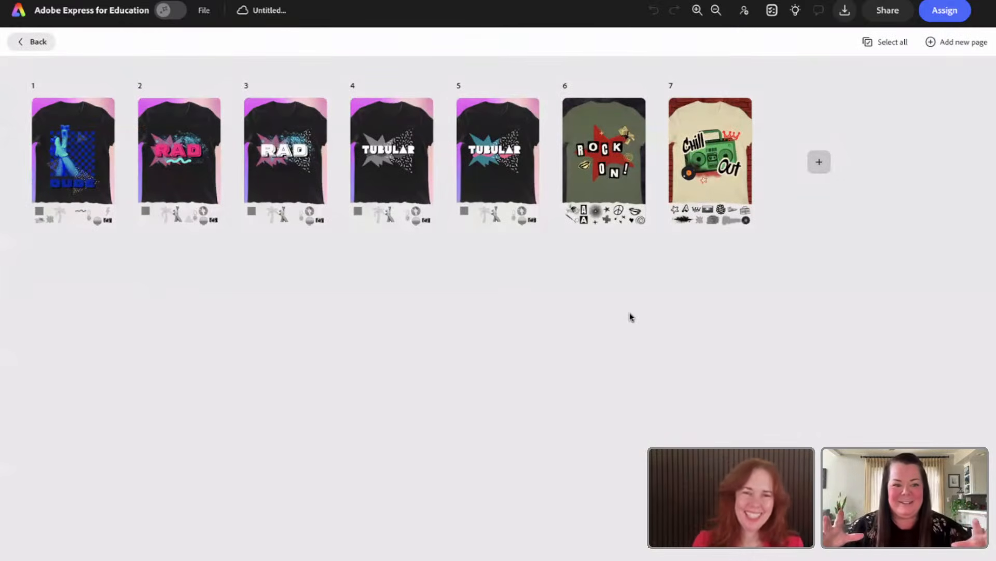